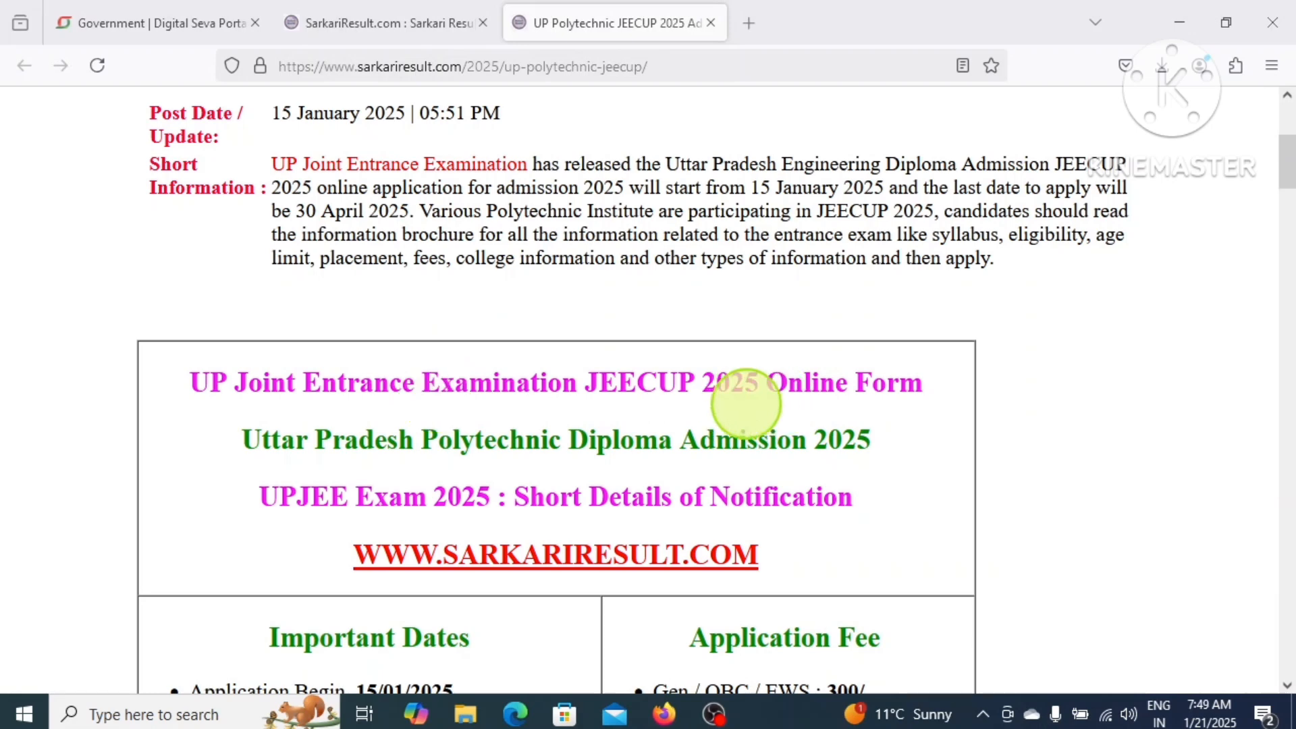
Review the Important Dates of the JEECUP 2025 notification, marking the application start date and the last date to apply online.
scroll(746, 403, "down", 3)
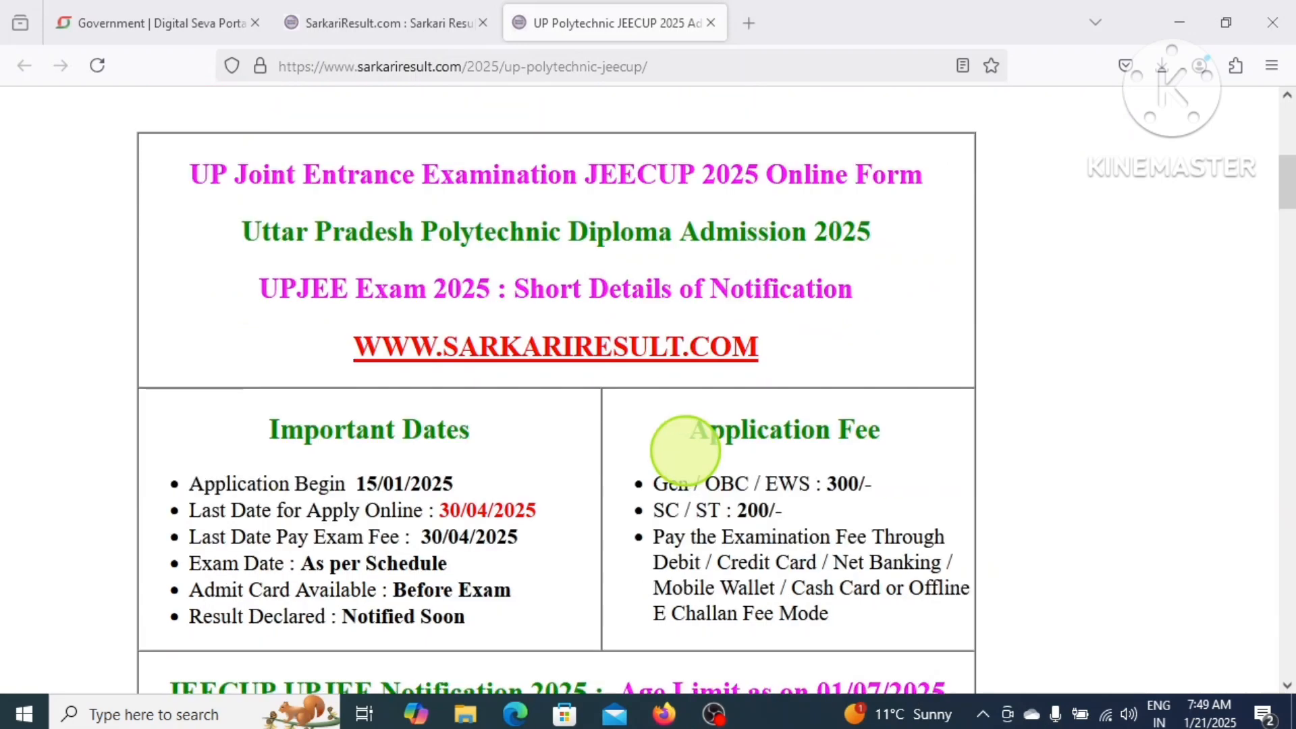
left_click_drag(346, 484, 456, 466)
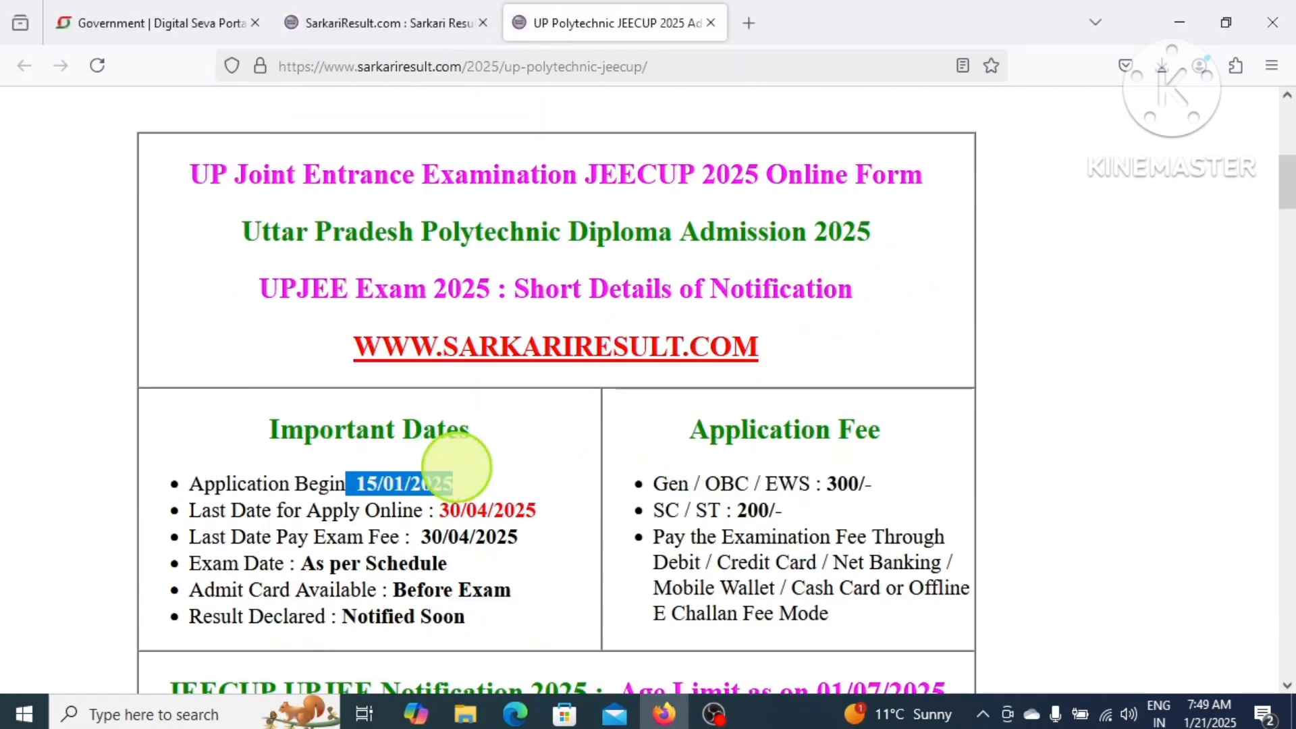
left_click(437, 510)
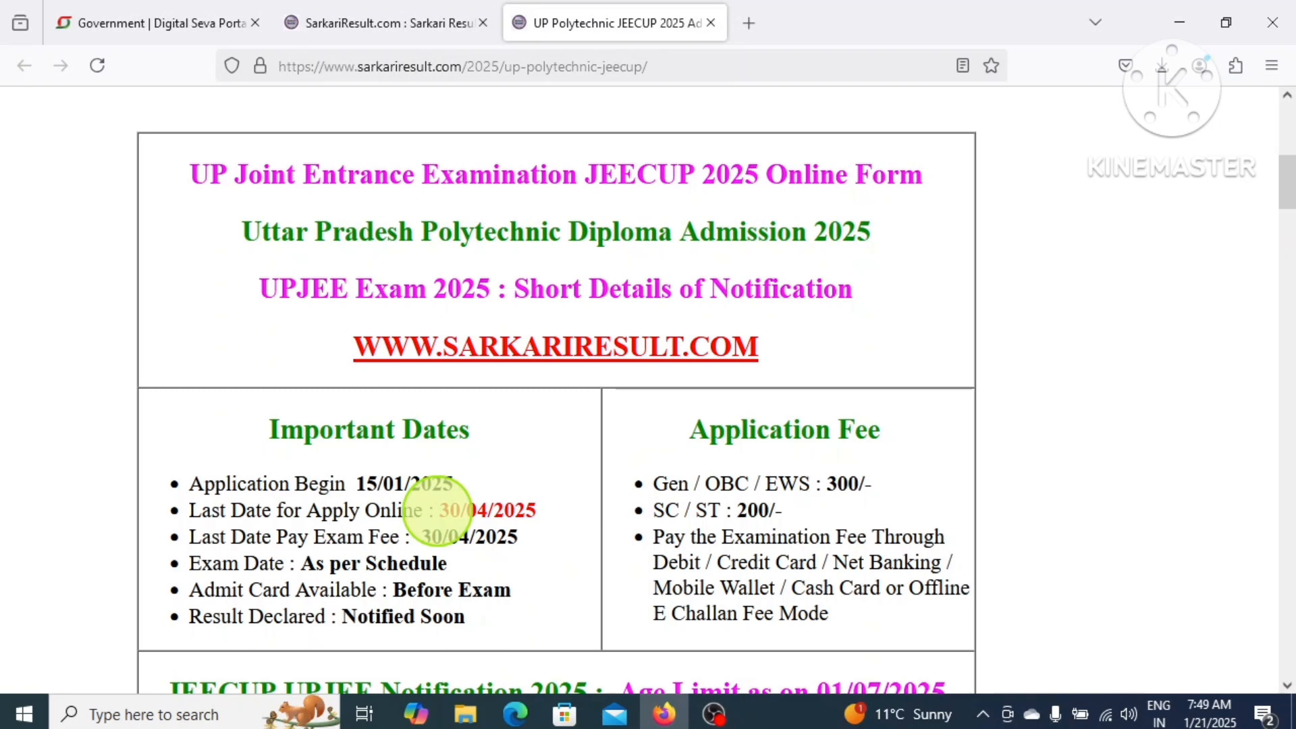
left_click_drag(438, 510, 536, 511)
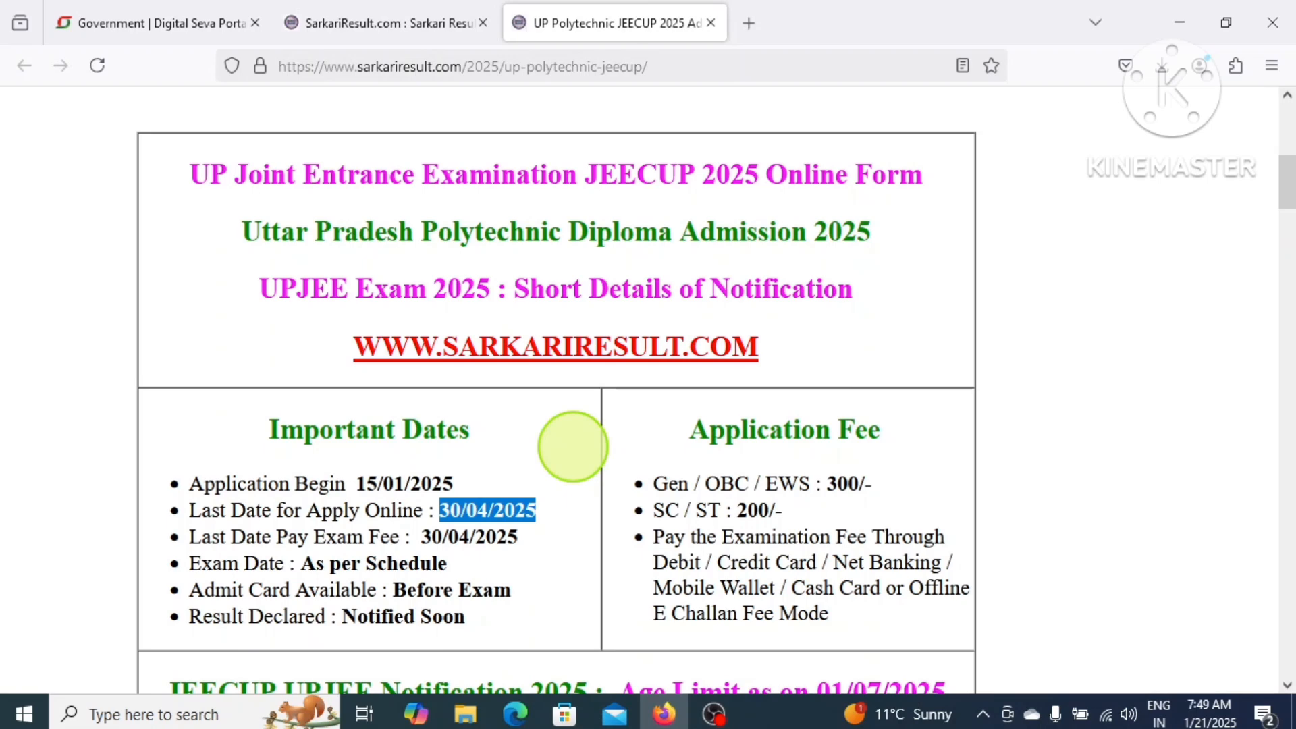
Check the application fees for each category and the minimum and maximum age limits.
scroll(573, 447, "down", 2)
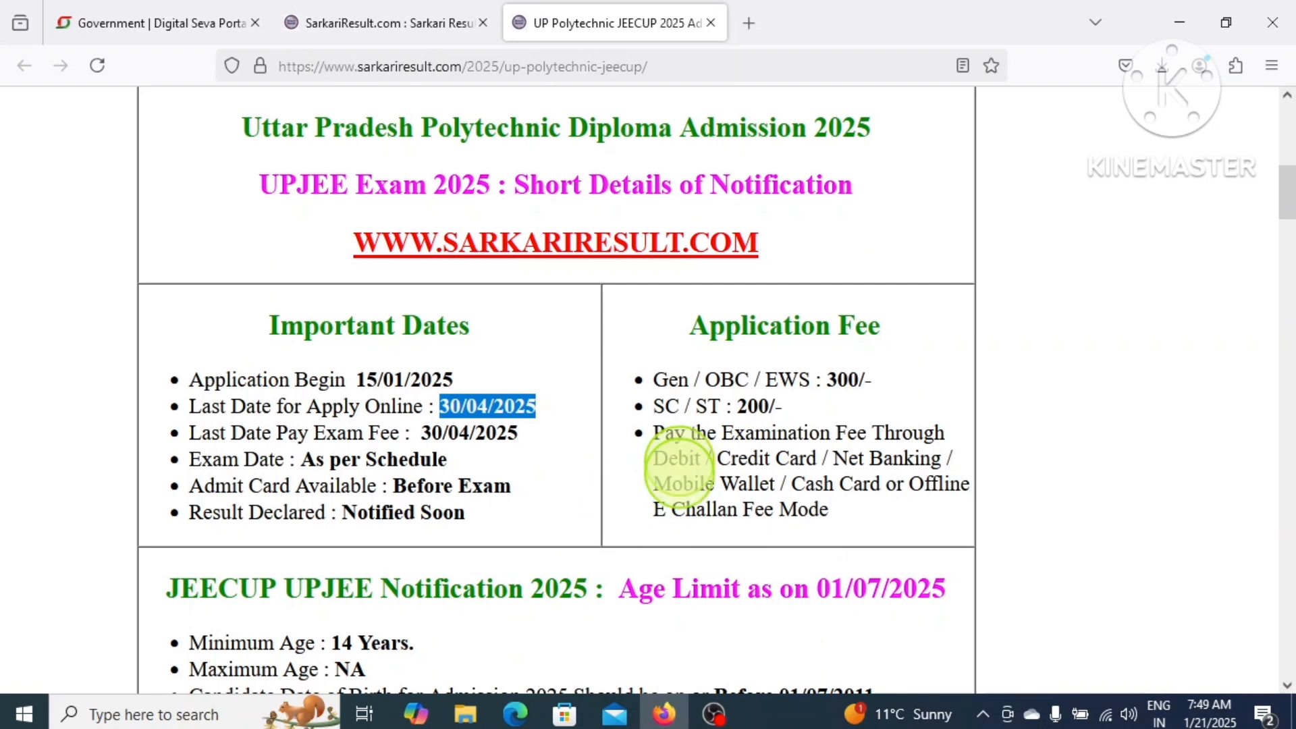
left_click_drag(690, 325, 852, 325)
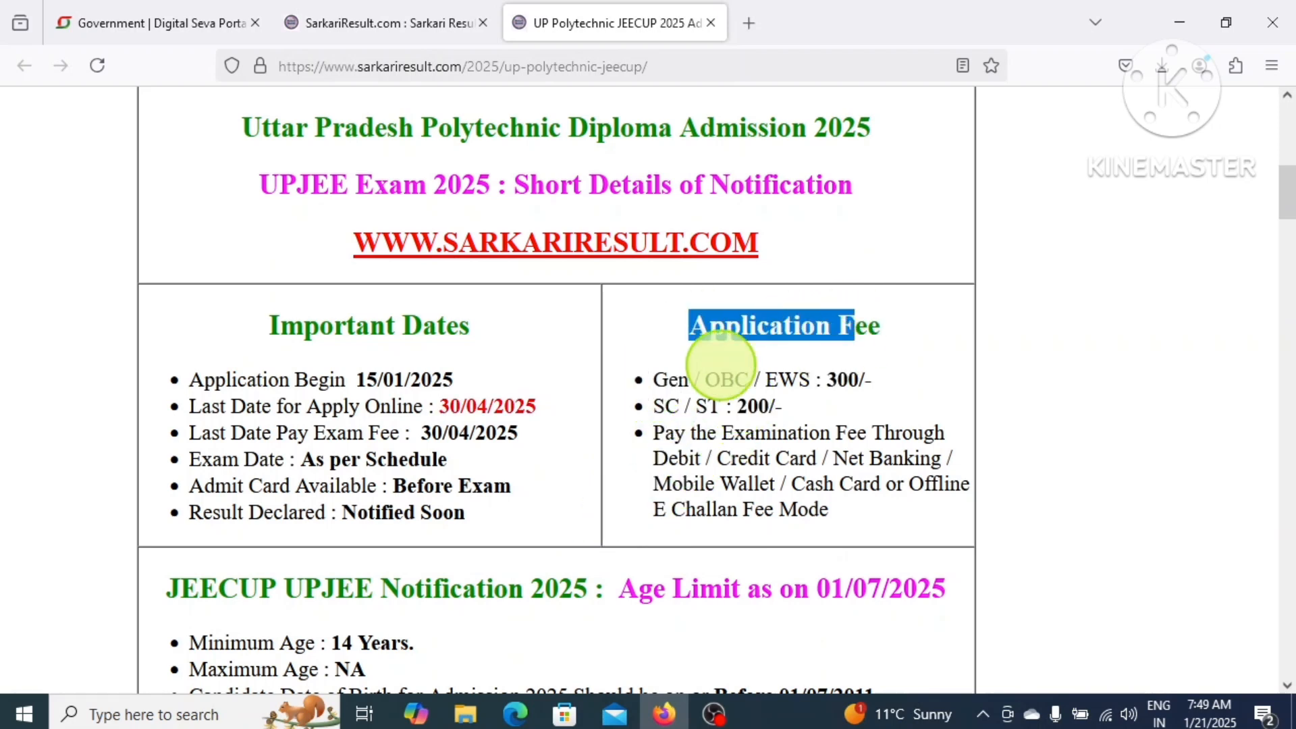
left_click_drag(865, 379, 738, 407)
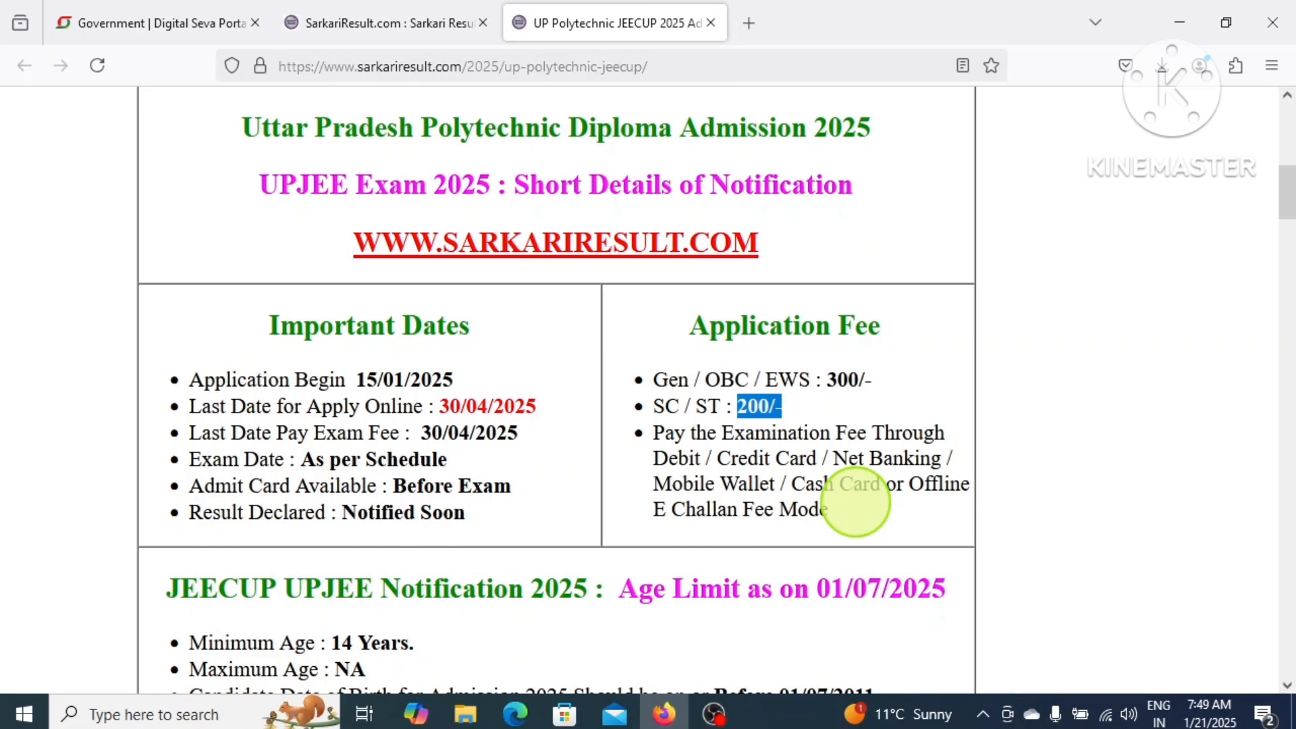
scroll(856, 502, "down", 3)
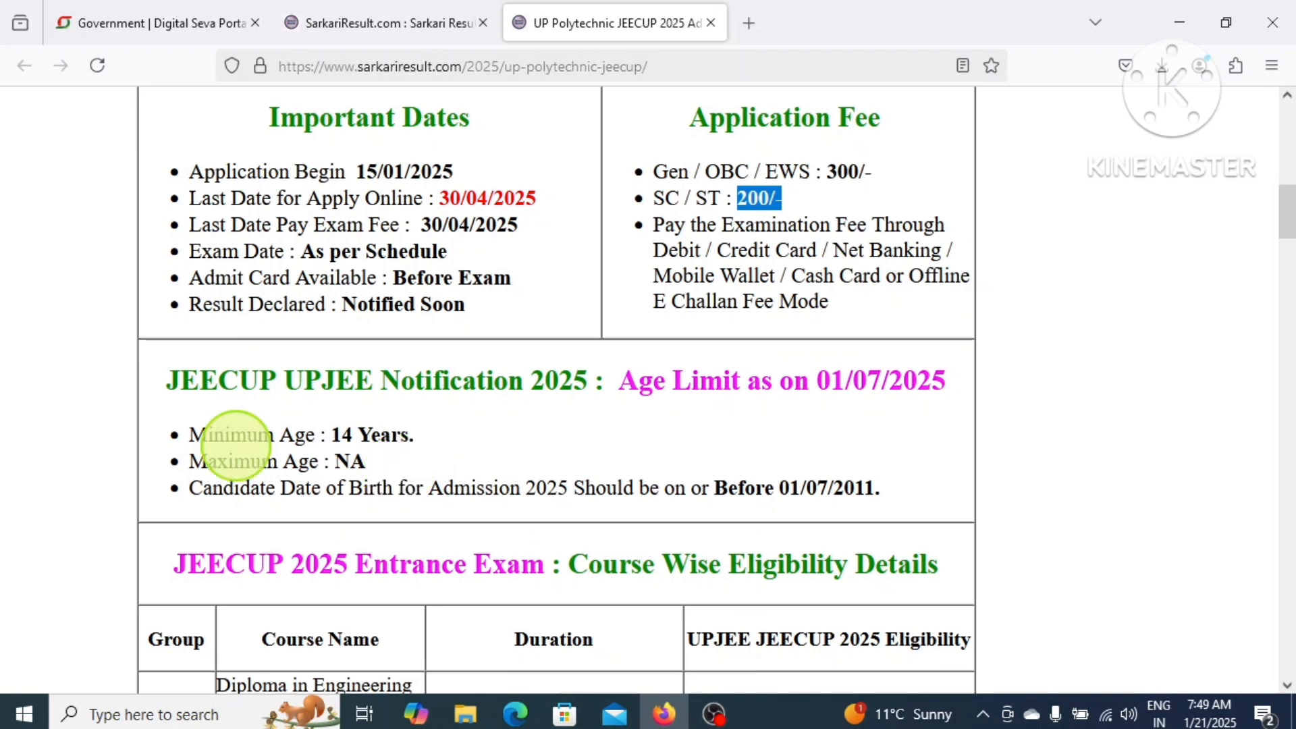
left_click(334, 432)
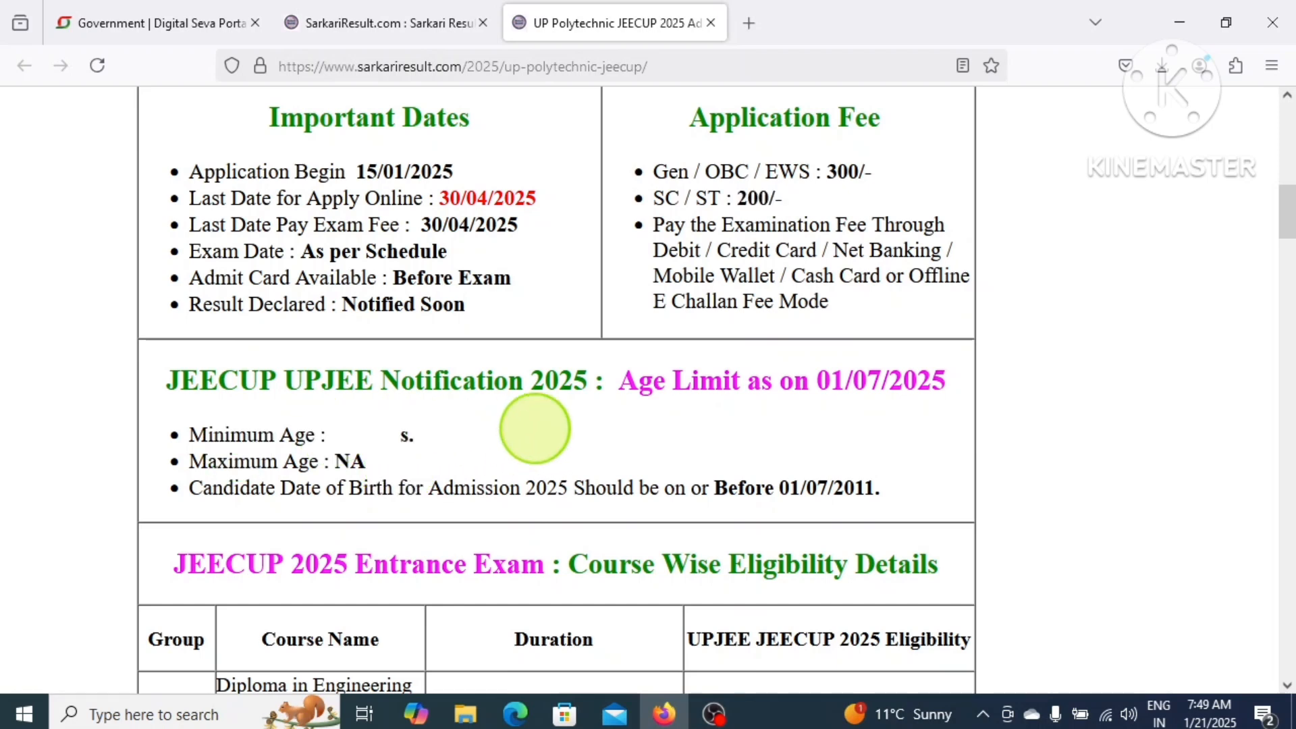
left_click_drag(368, 461, 301, 465)
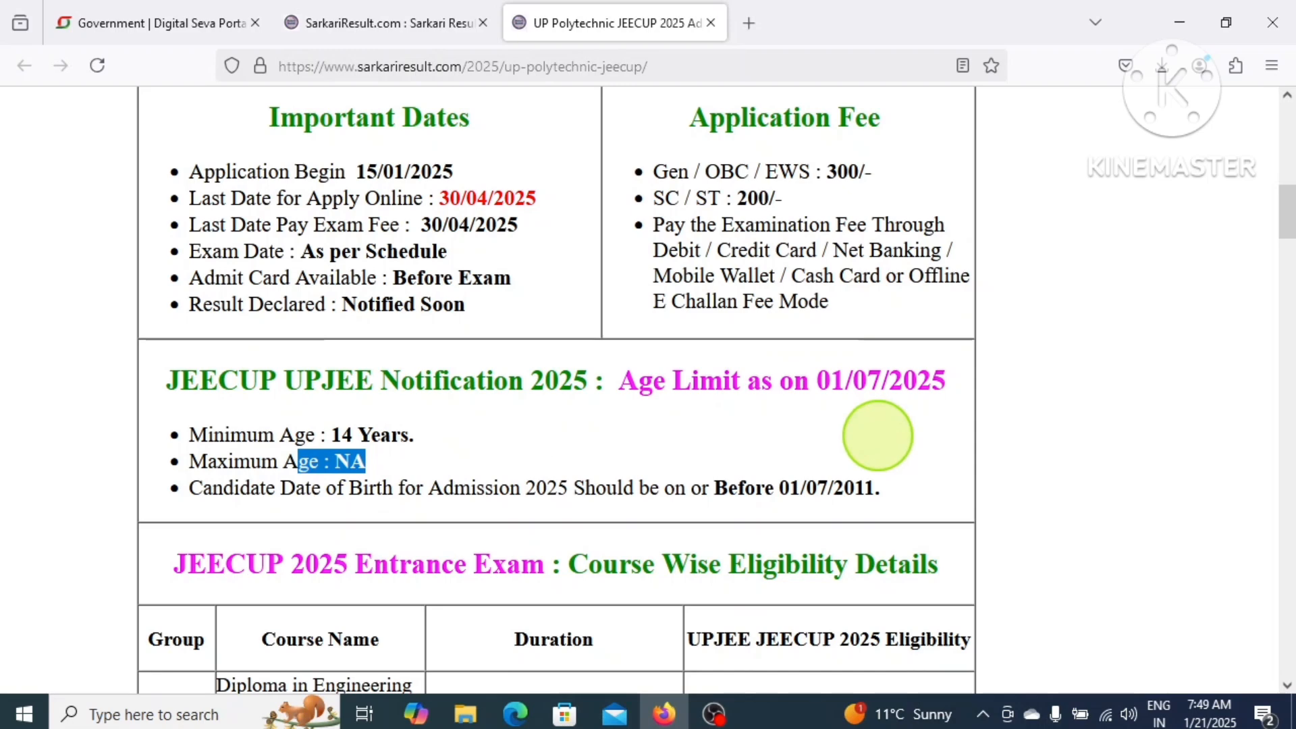
Examine the Group A Diploma in Engineering row of the course-wise eligibility table, including its required marks.
scroll(876, 434, "down", 5)
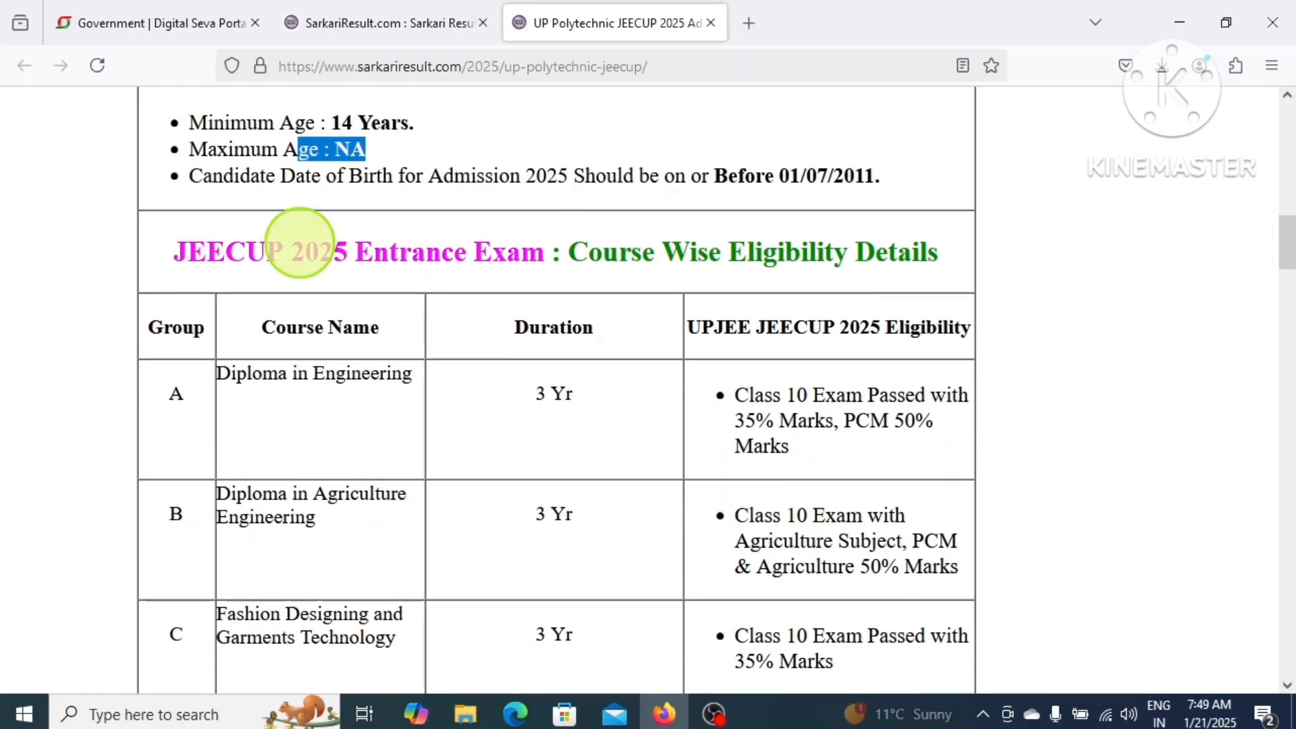
scroll(307, 355, "down", 2)
left_click_drag(263, 215, 383, 217)
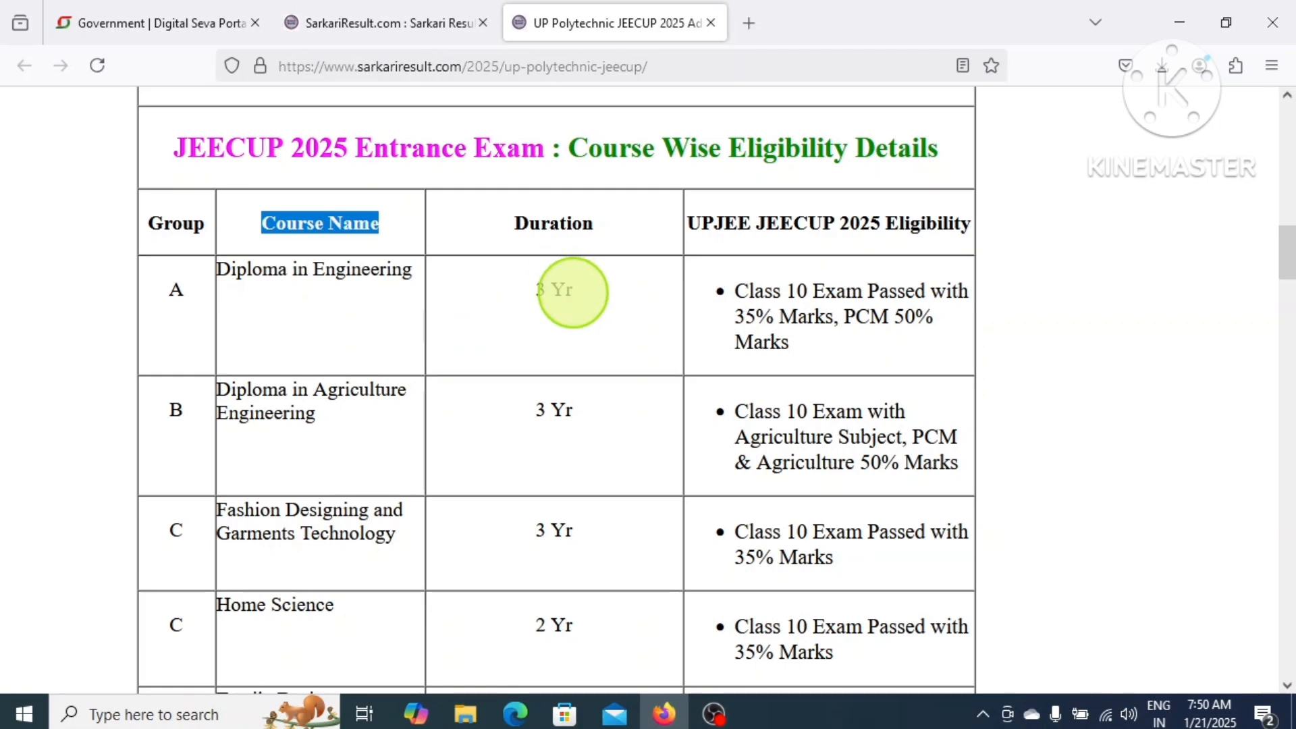
left_click_drag(735, 291, 837, 290)
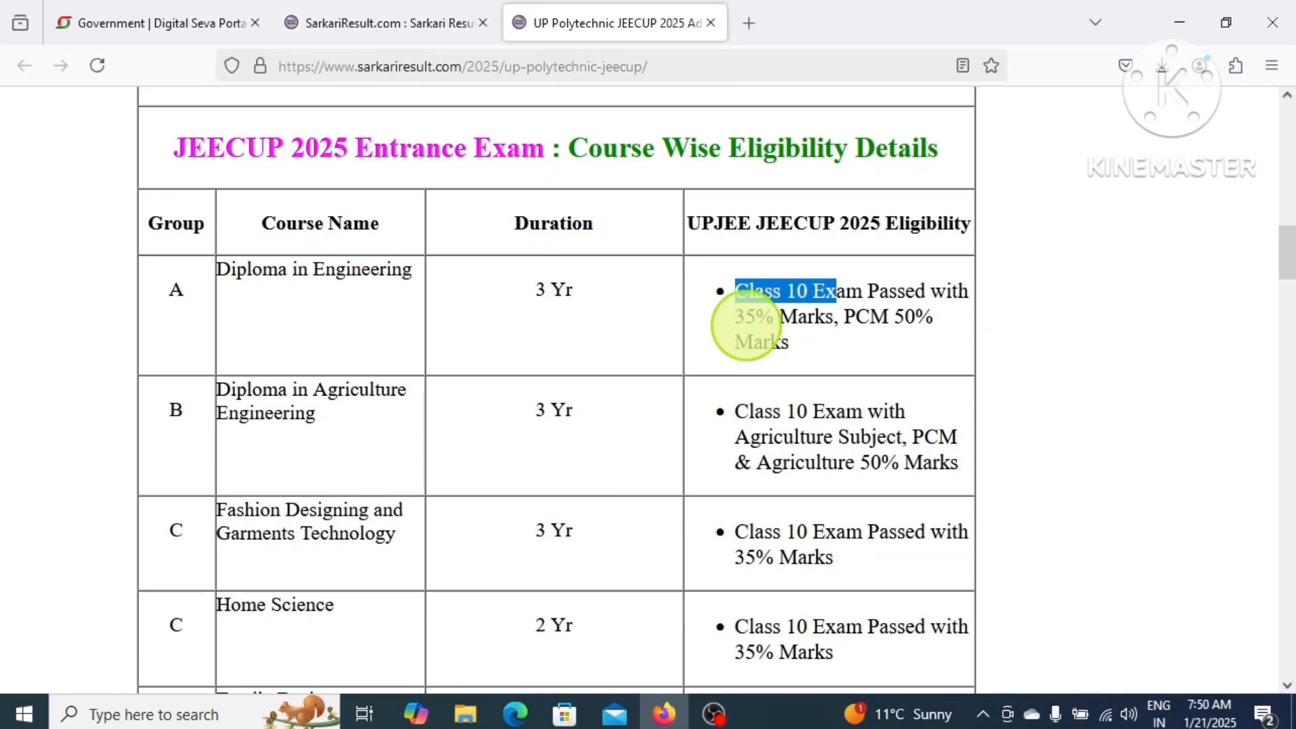
left_click_drag(736, 317, 783, 307)
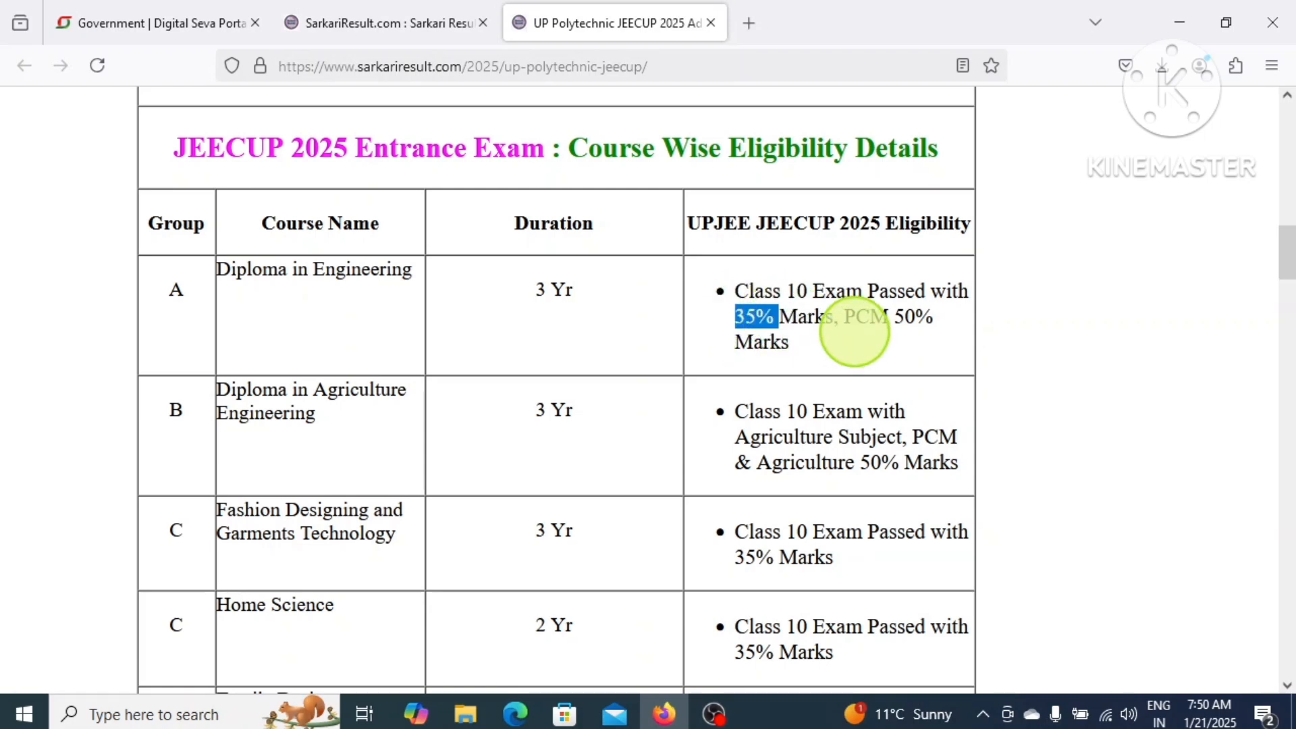
left_click(878, 316)
left_click_drag(878, 316, 930, 318)
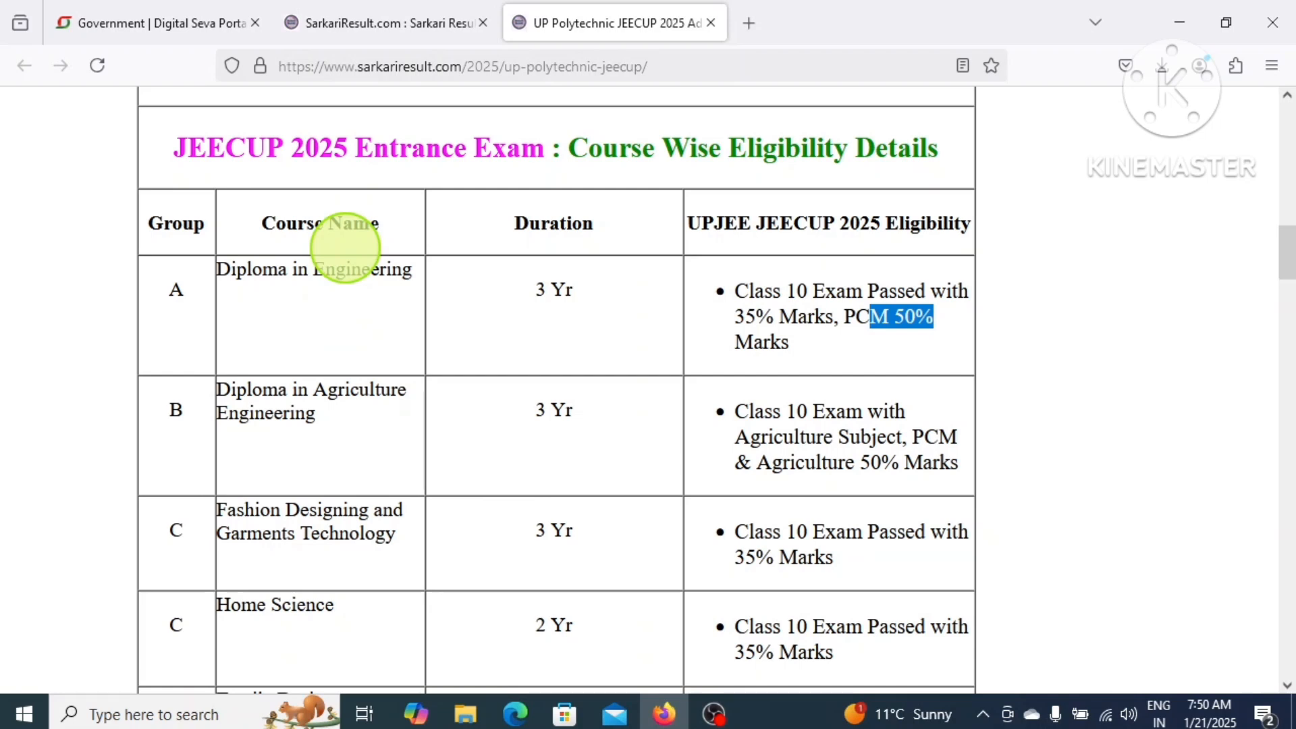
left_click_drag(189, 294, 152, 320)
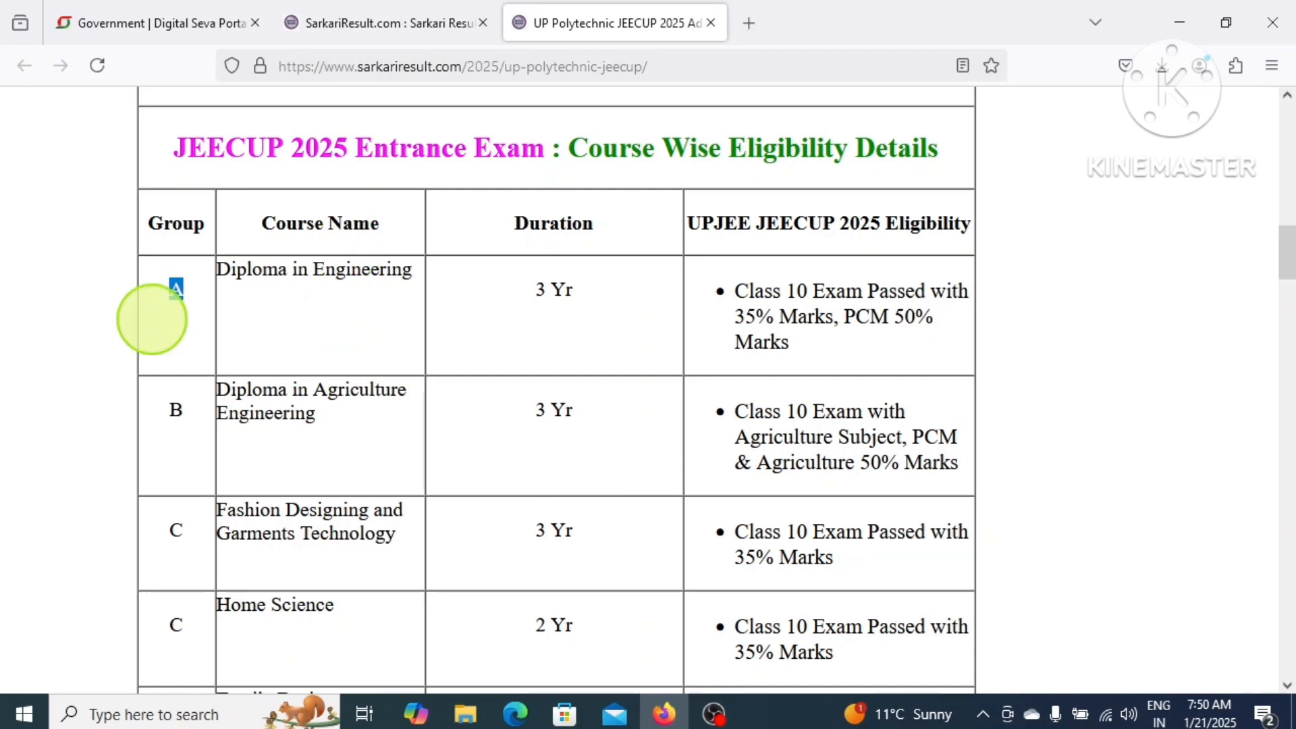
Examine the Group B and Group C rows of the eligibility table, then continue through the Group D courses.
scroll(152, 319, "down", 2)
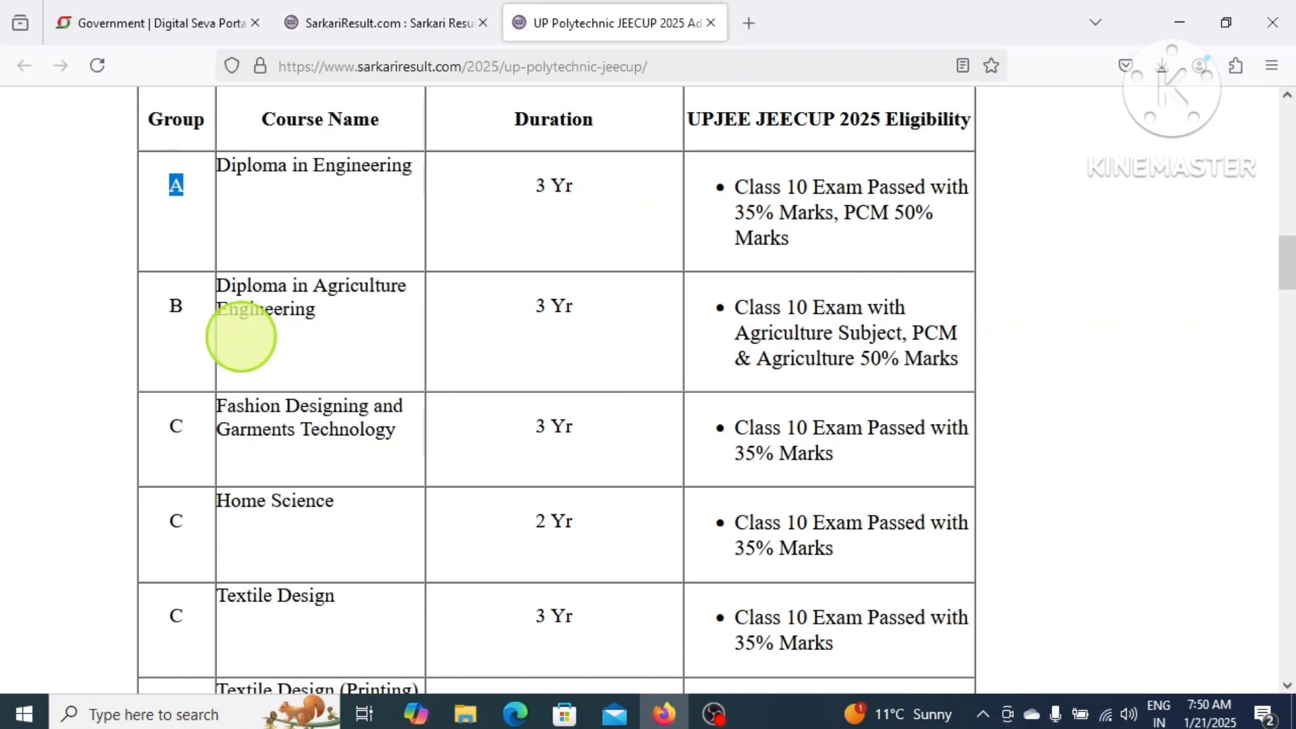
left_click_drag(168, 312, 182, 295)
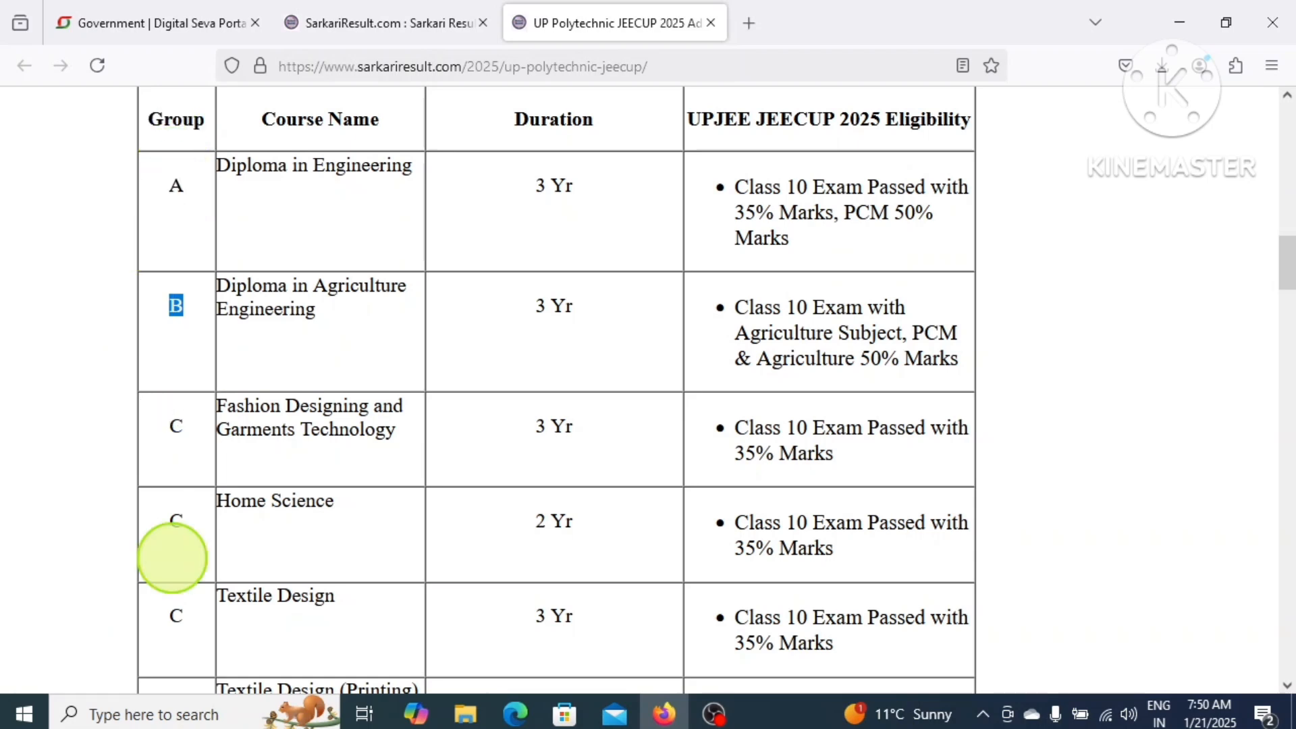
left_click(183, 433)
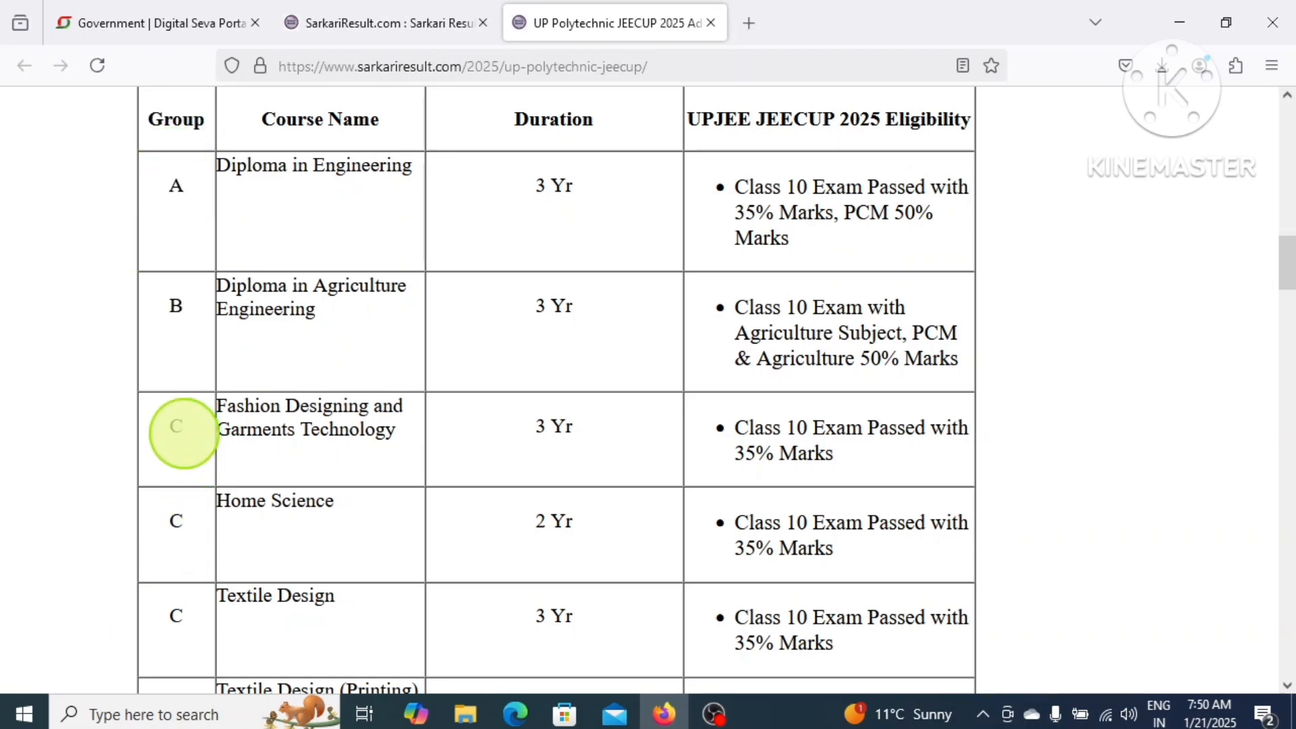
double_click(179, 428)
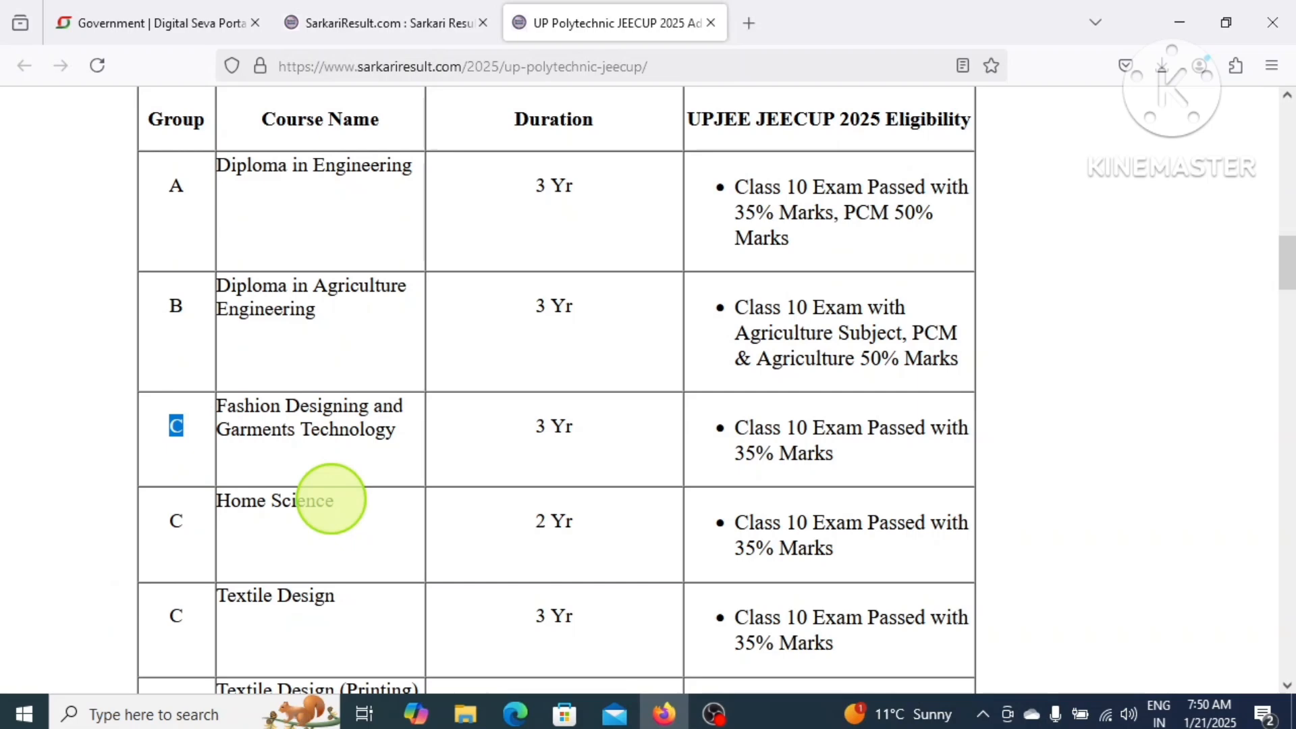
scroll(331, 499, "down", 2)
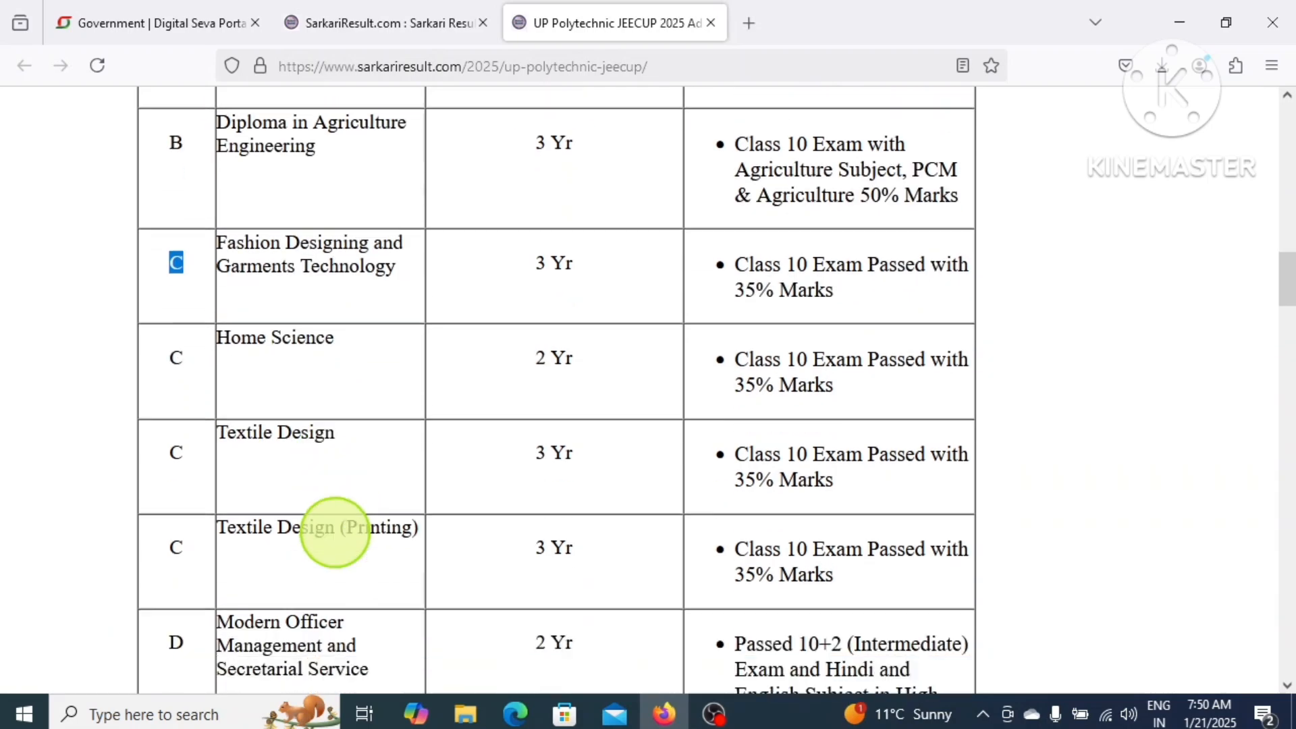
scroll(336, 532, "down", 6)
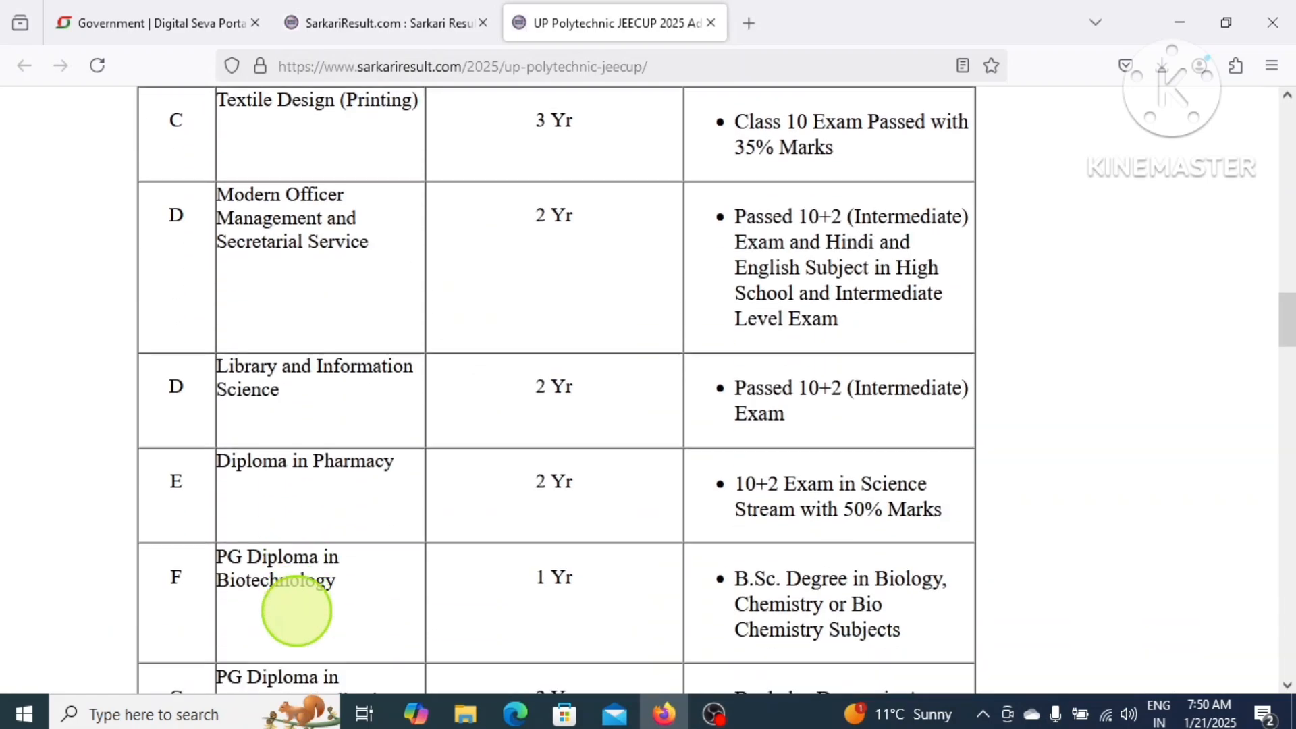
Check the Group E Diploma in Pharmacy row with its duration and the Group F PG Diploma in Biotechnology row.
left_click_drag(255, 427, 364, 468)
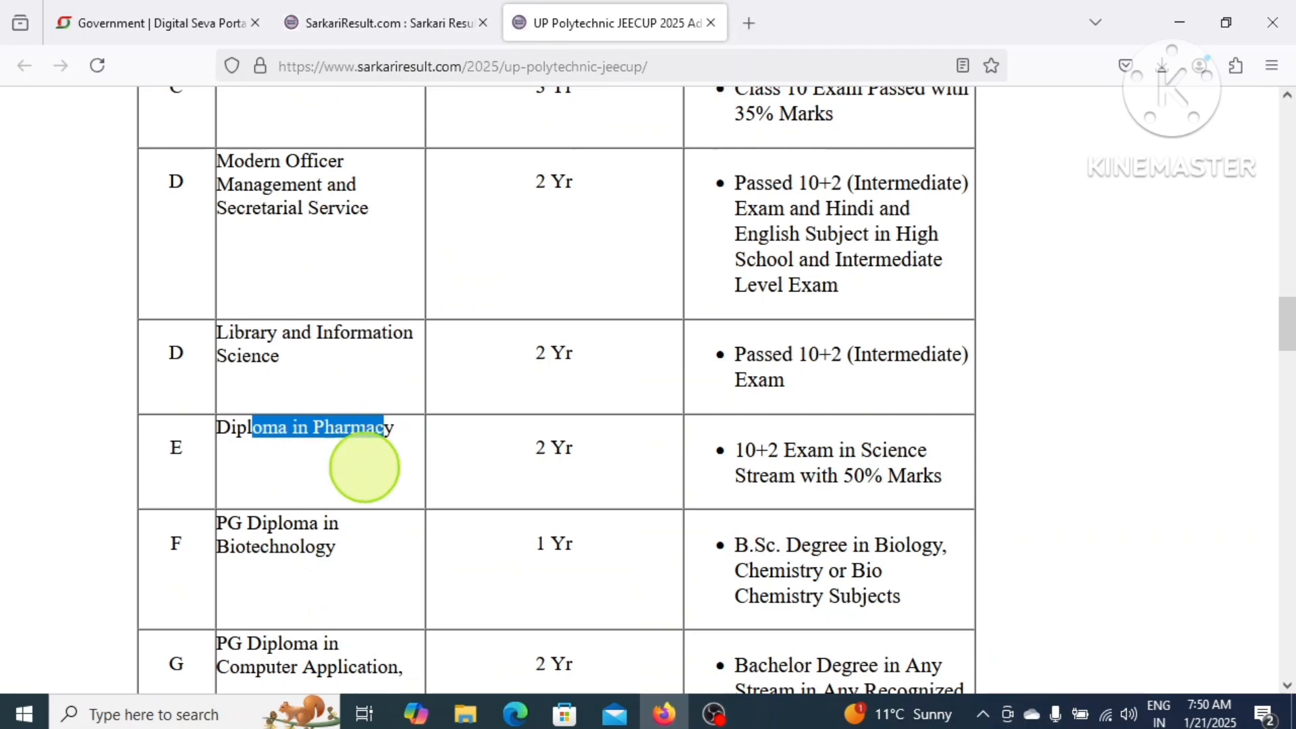
double_click(174, 448)
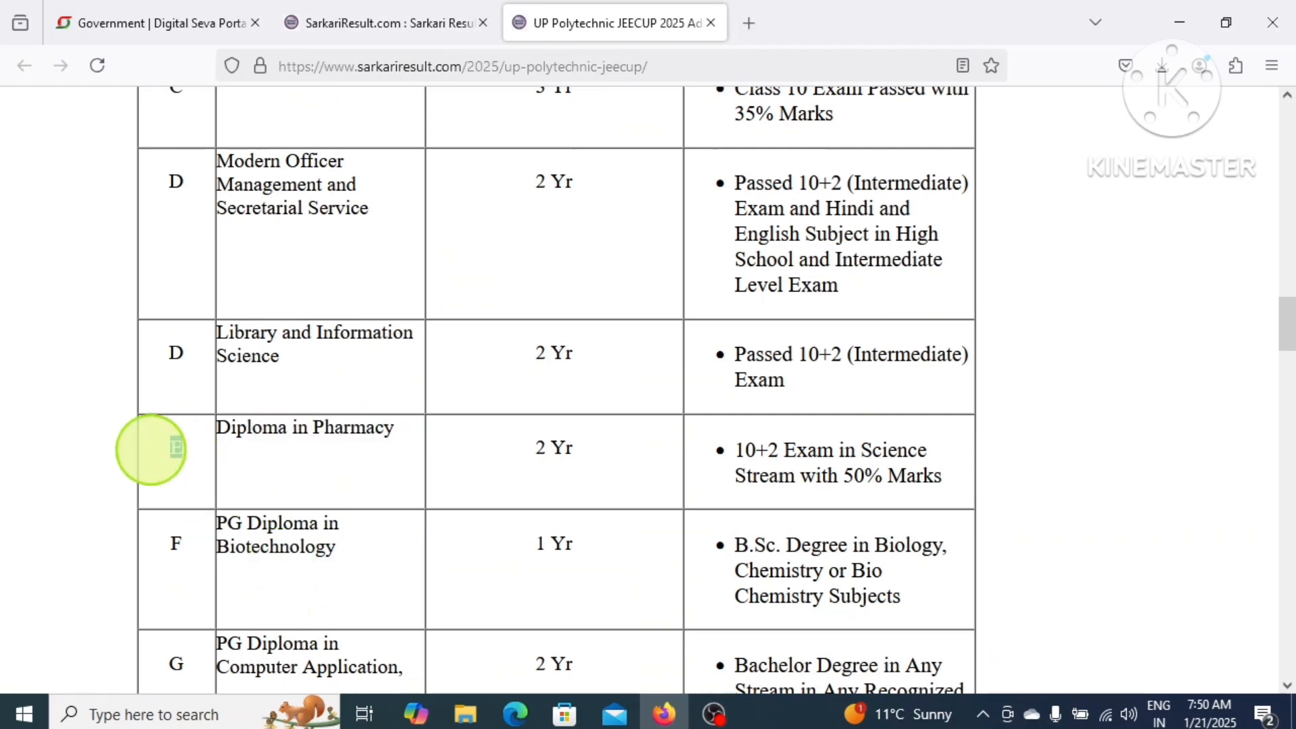
left_click_drag(531, 454, 571, 454)
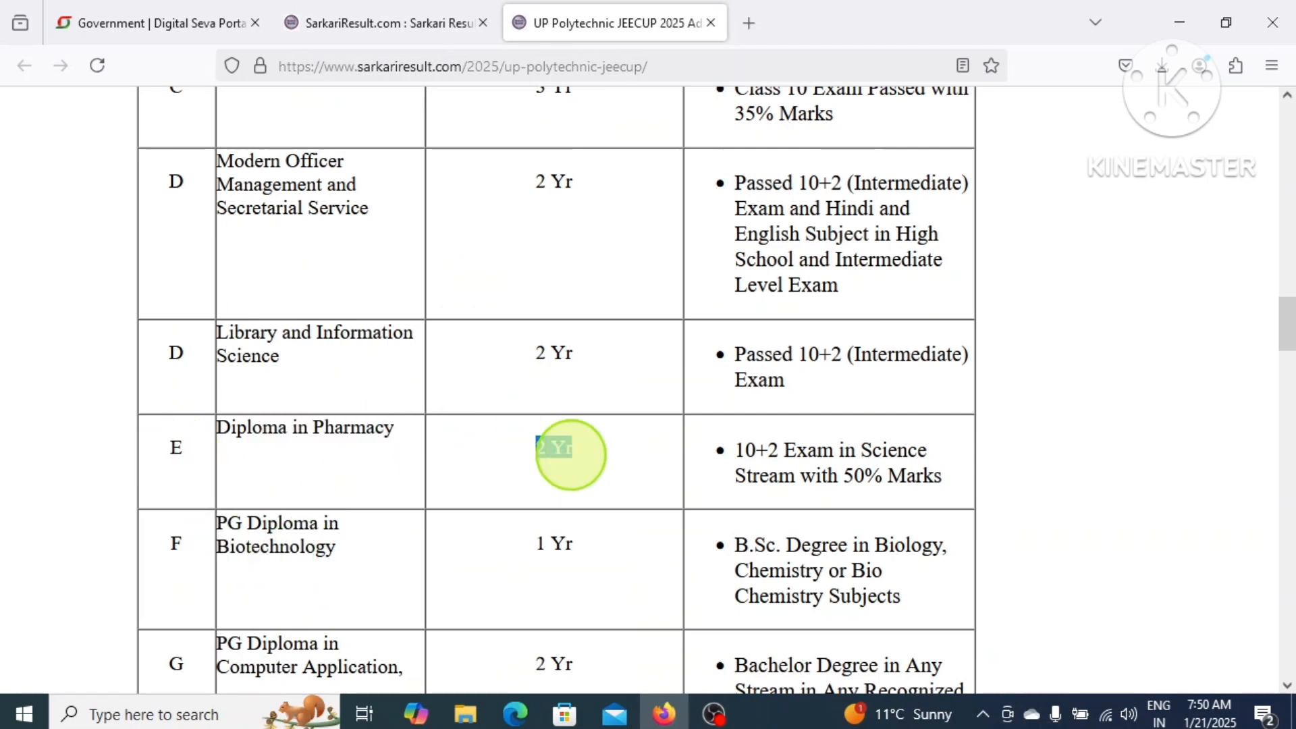
scroll(492, 556, "down", 2)
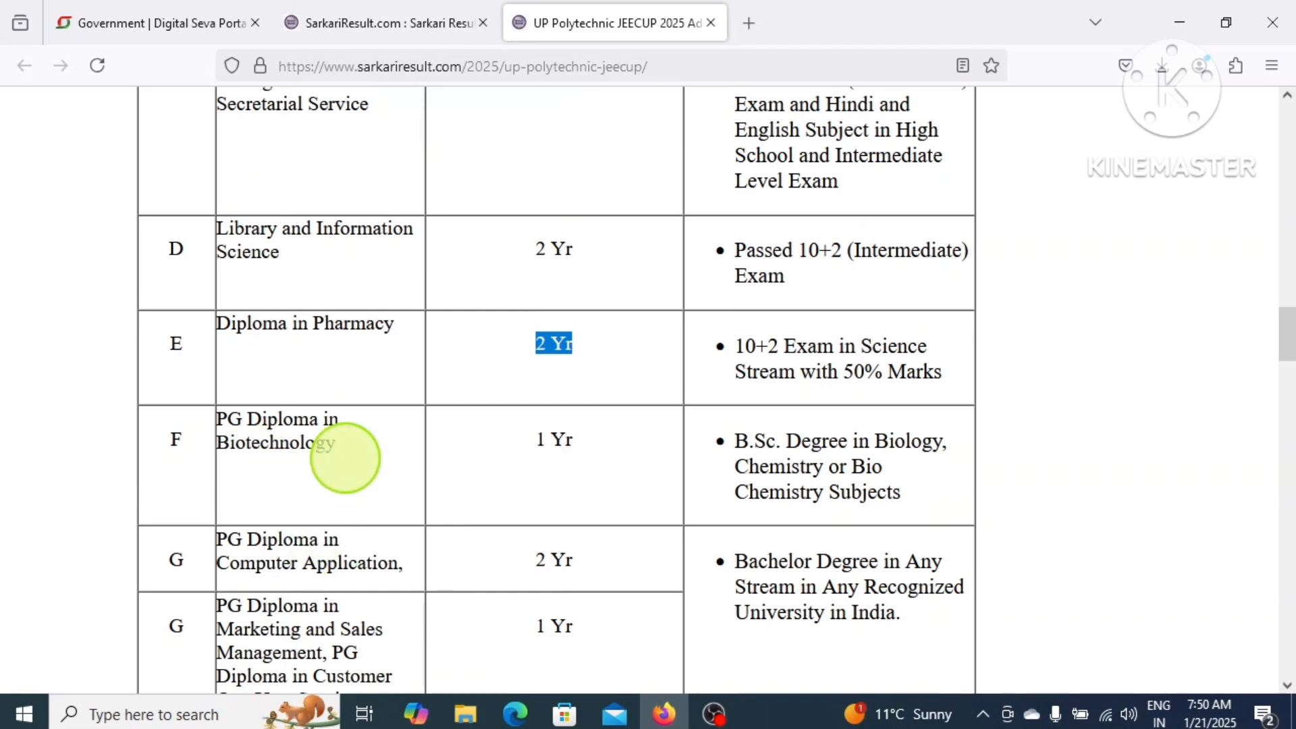
double_click(176, 439)
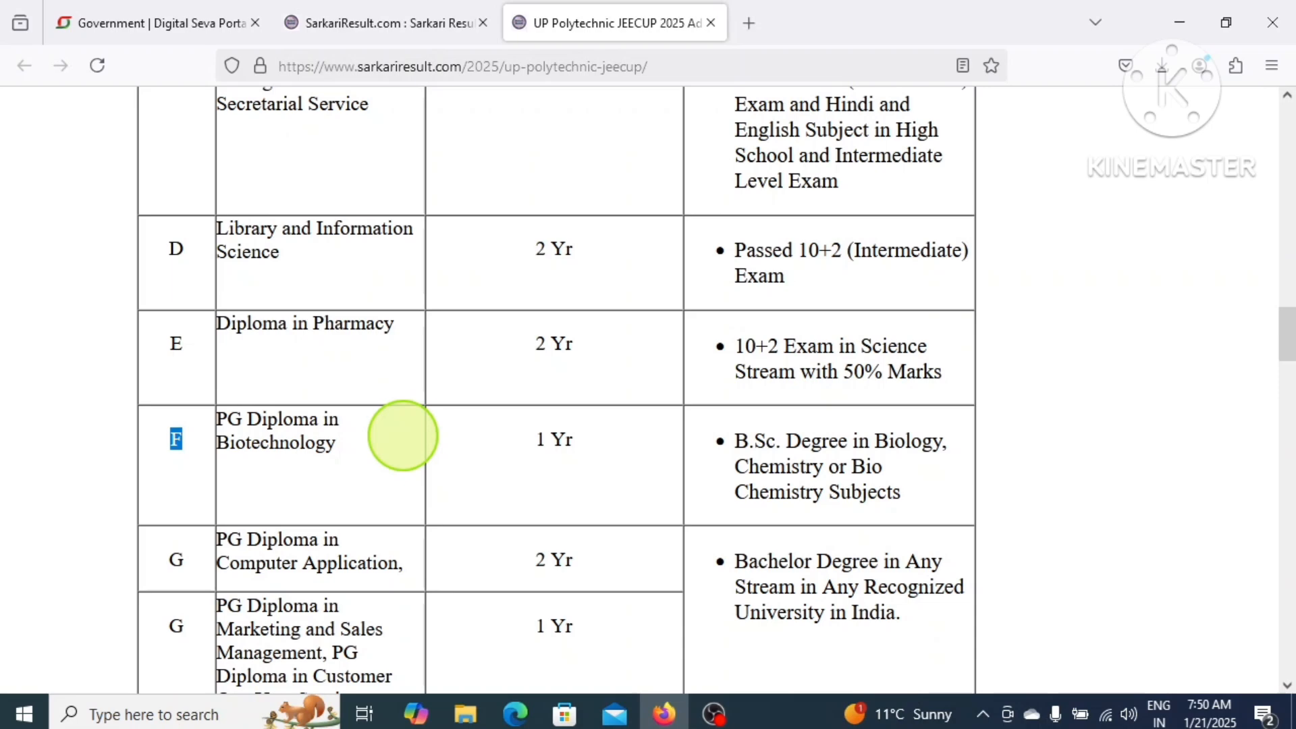
Look over the eligibility table again from Group A to the later diploma groups H to L.
scroll(391, 436, "up", 5)
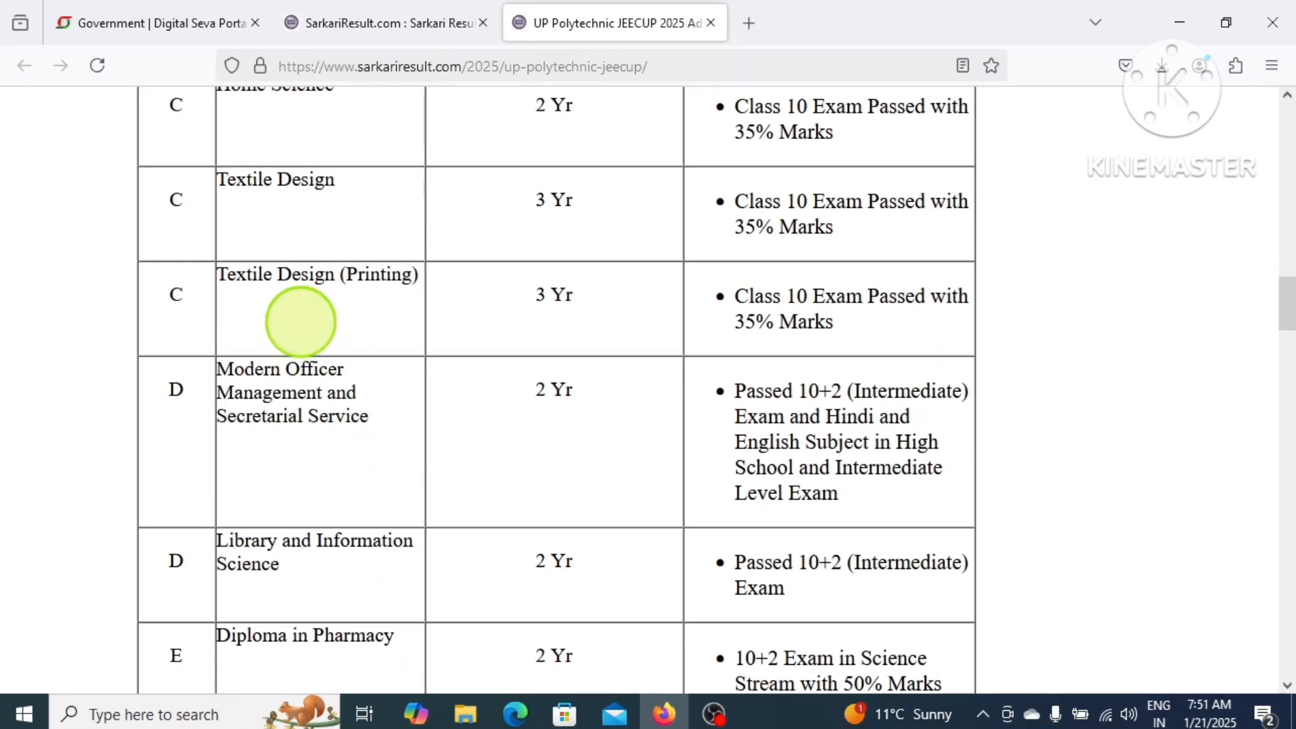
scroll(300, 321, "up", 12)
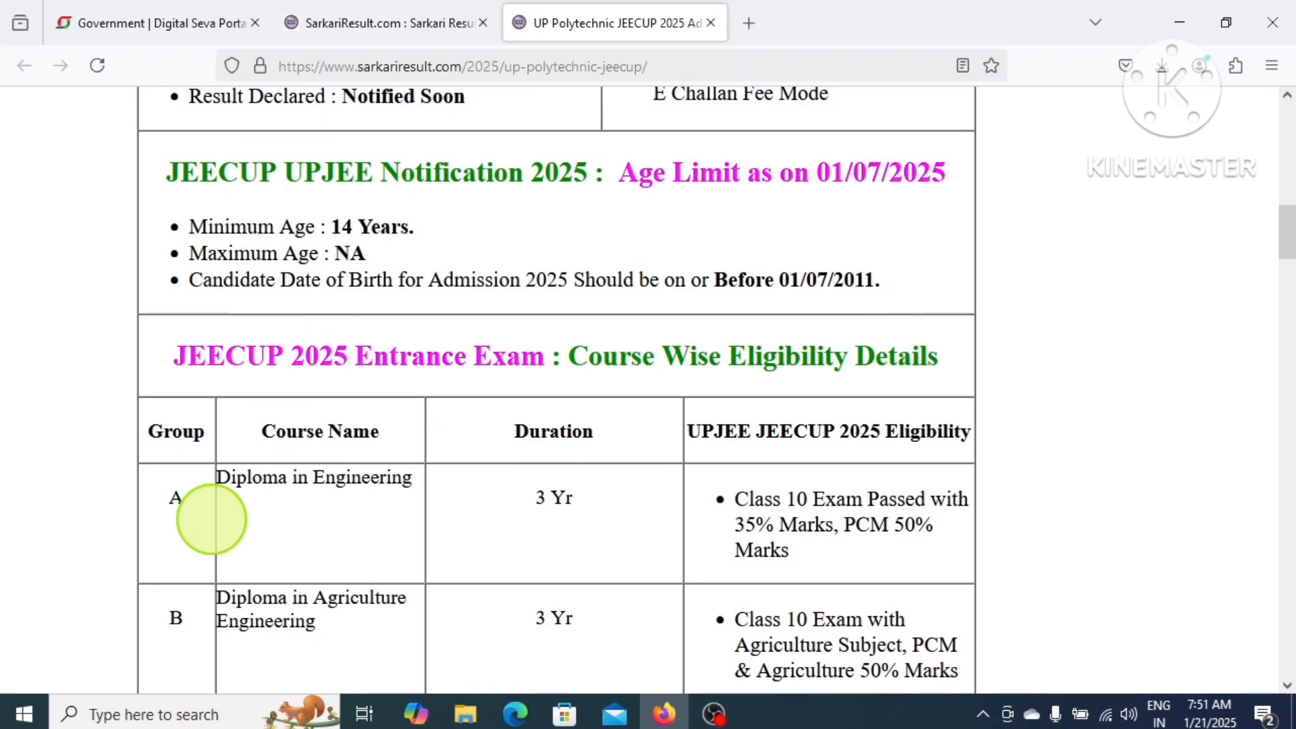
scroll(888, 432, "down", 10)
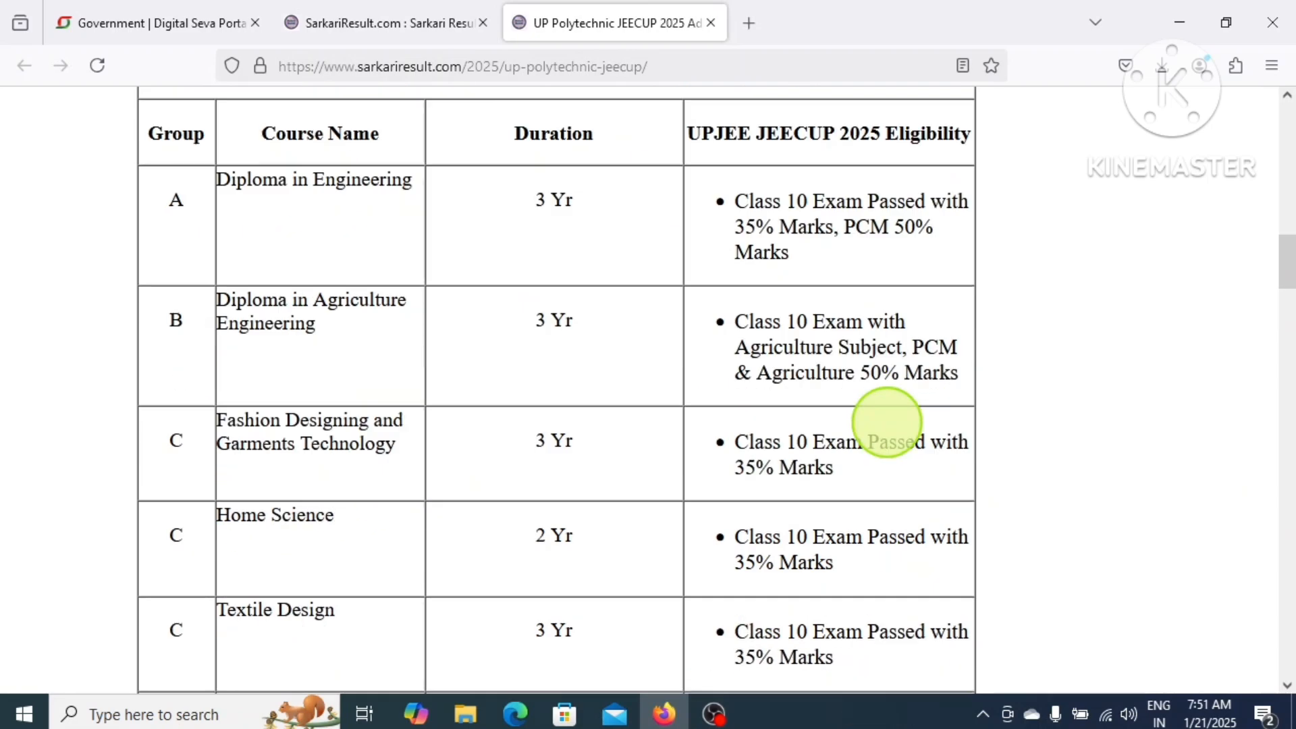
scroll(888, 437, "down", 18)
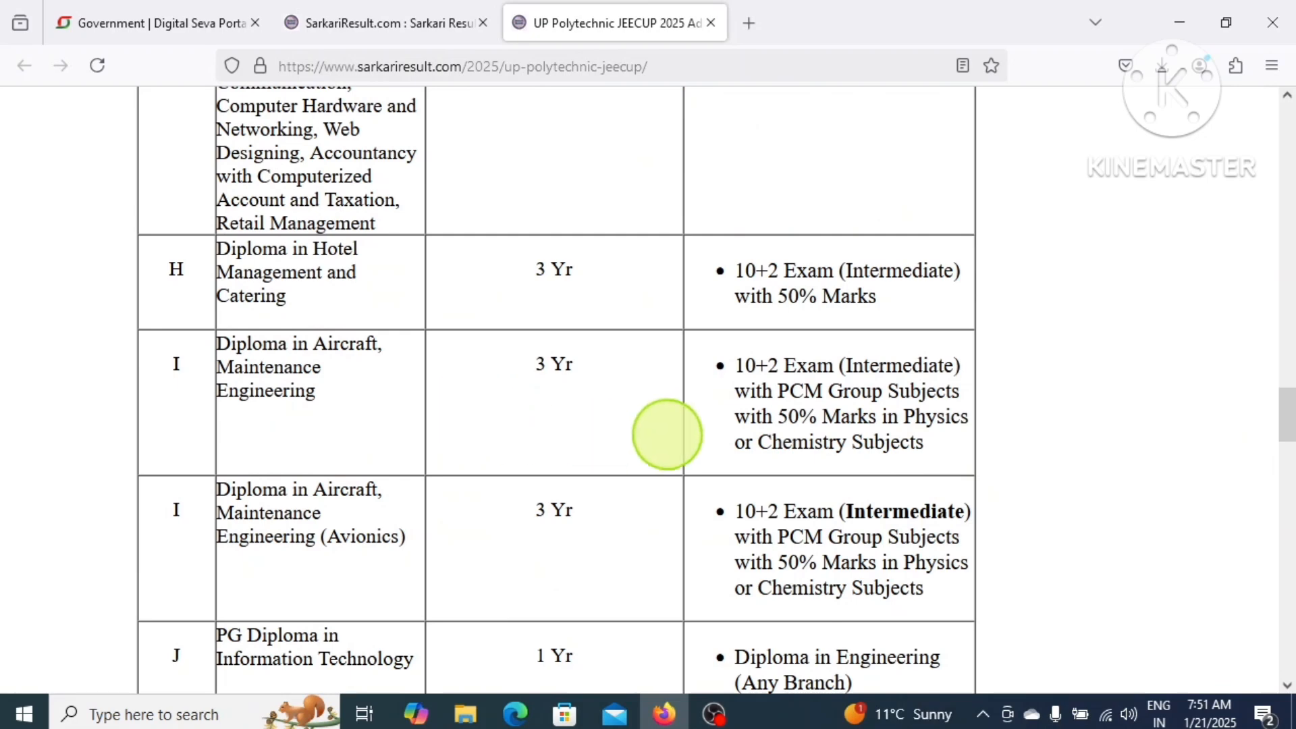
scroll(739, 465, "down", 1)
scroll(739, 464, "down", 2)
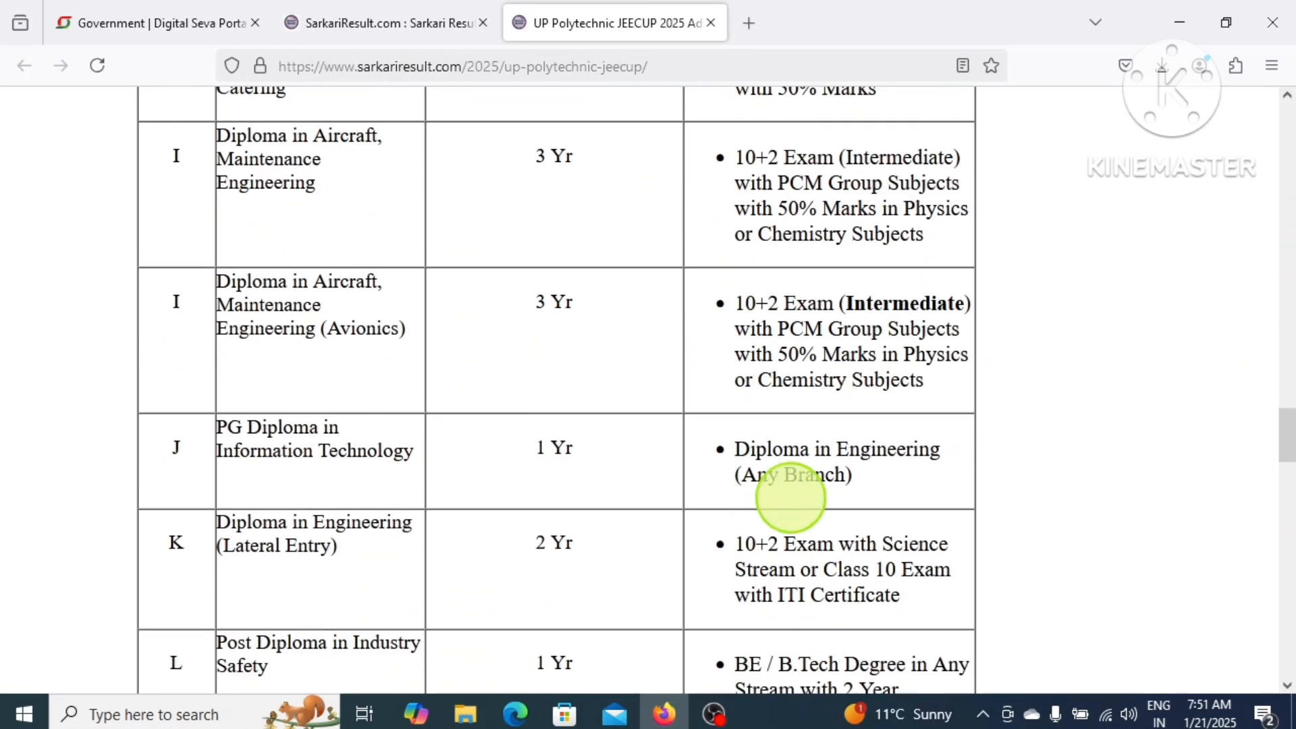
Open the Apply Online link from the useful important links and bring up the candidate sign-in and registration options.
scroll(793, 497, "down", 3)
scroll(797, 509, "down", 10)
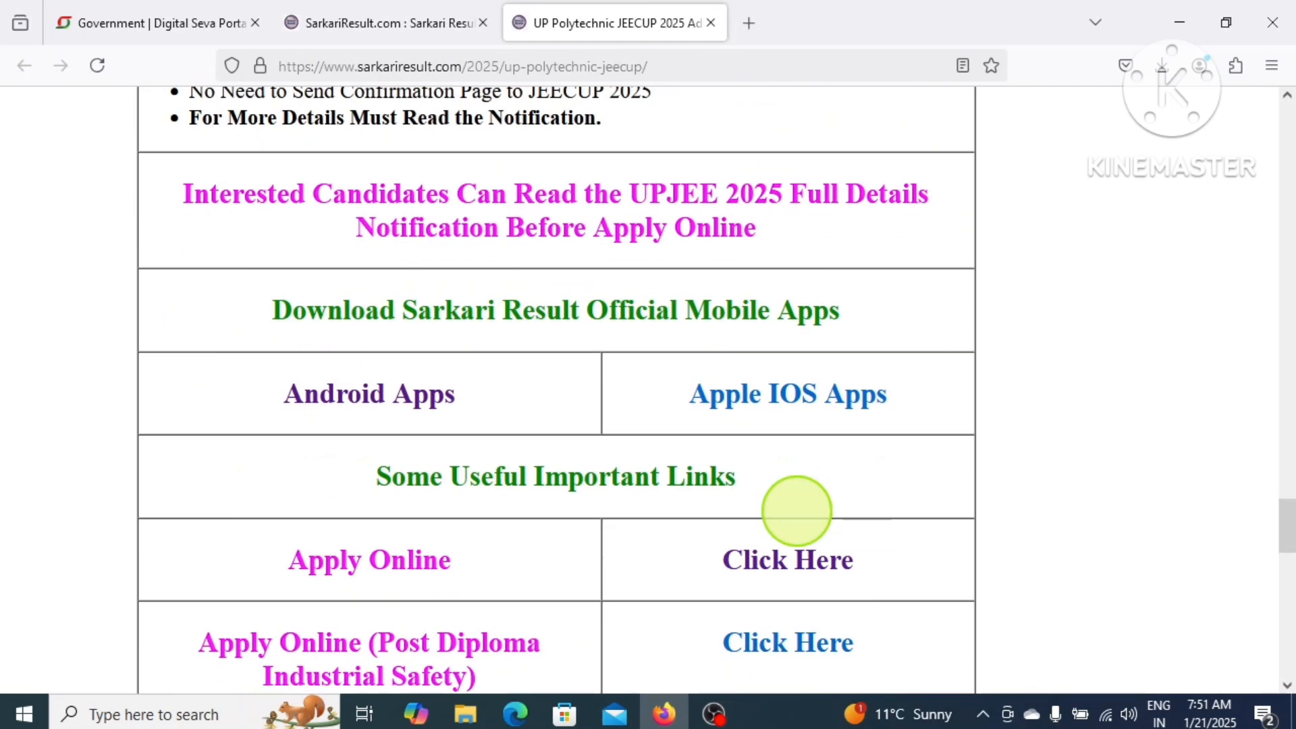
left_click(756, 561)
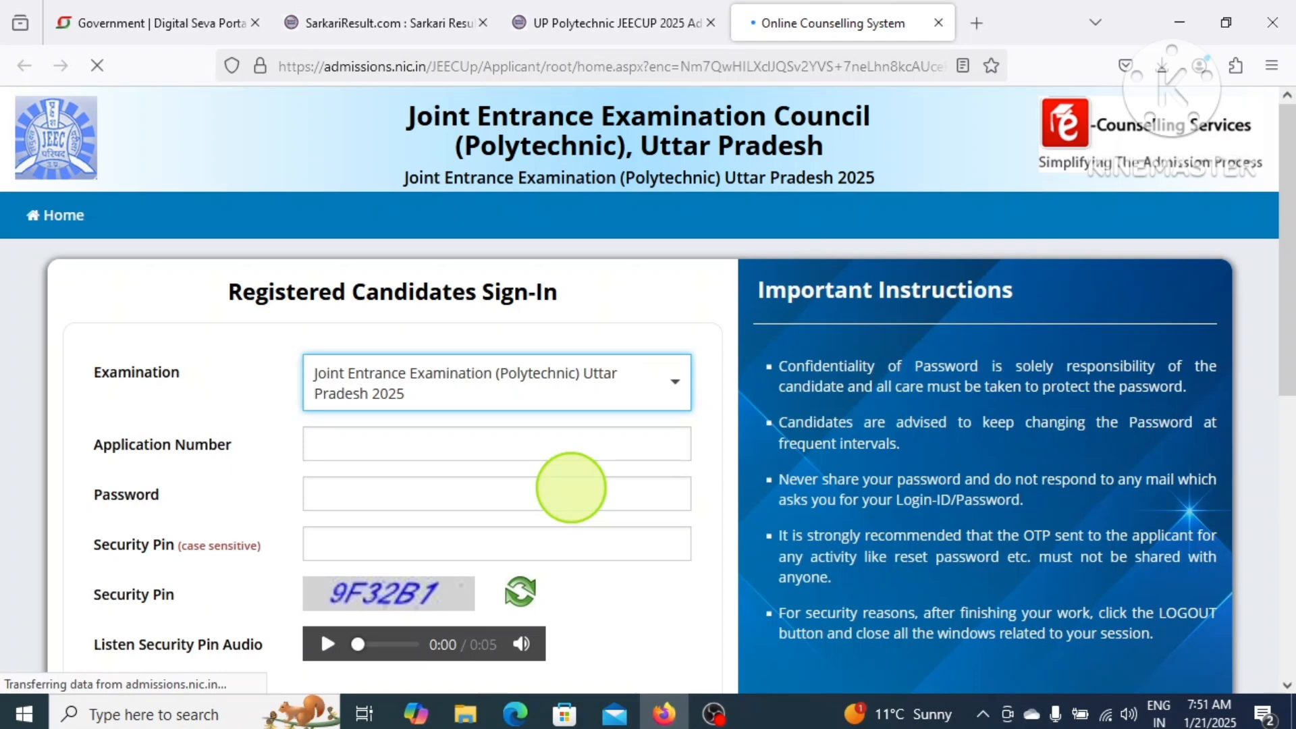
scroll(571, 486, "down", 3)
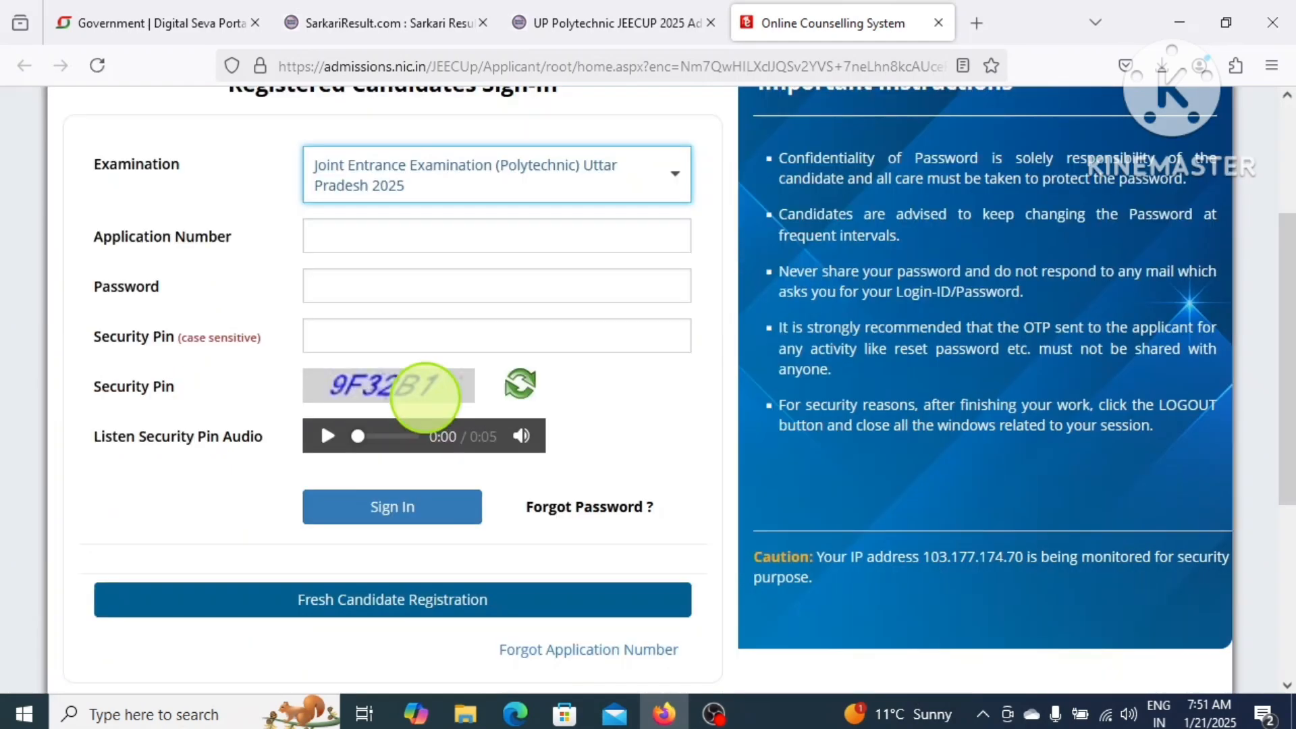
Look over the registered candidate sign-in form for the Polytechnic 2025 examination and start a Fresh Candidate Registration.
scroll(530, 206, "up", 2)
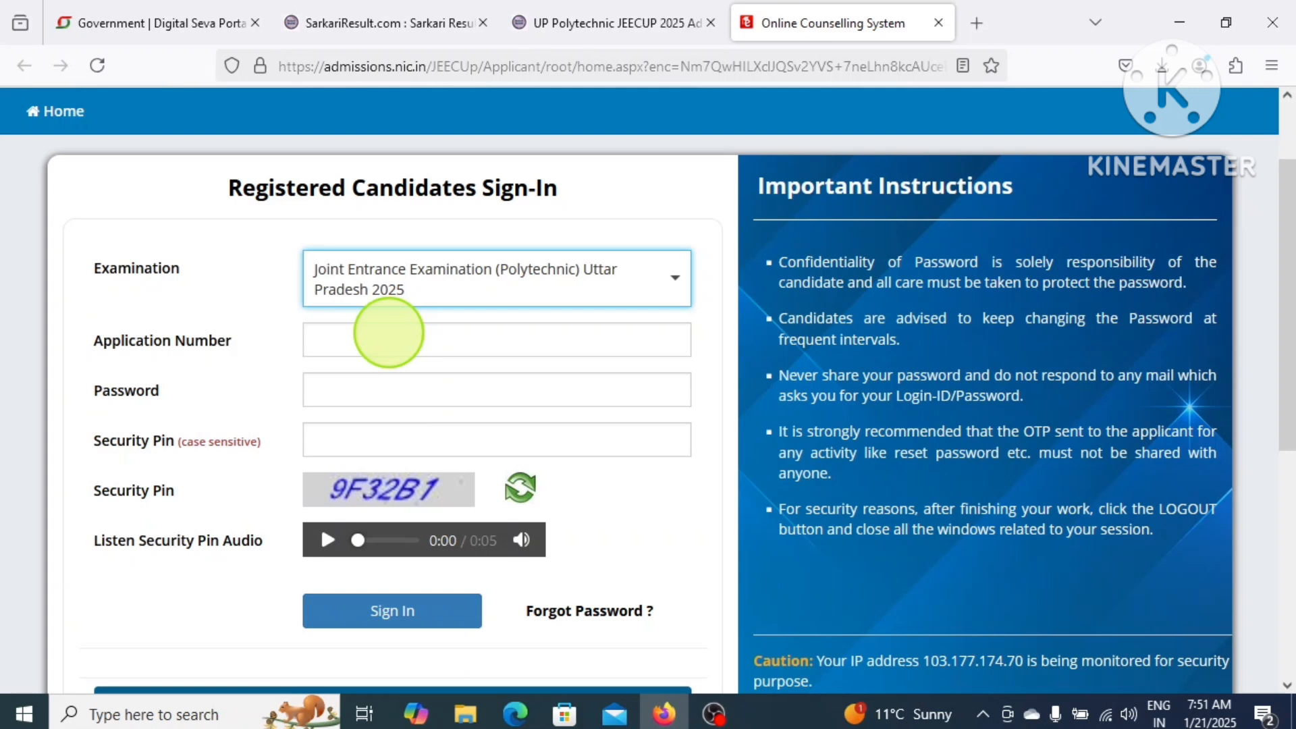
scroll(388, 333, "down", 2)
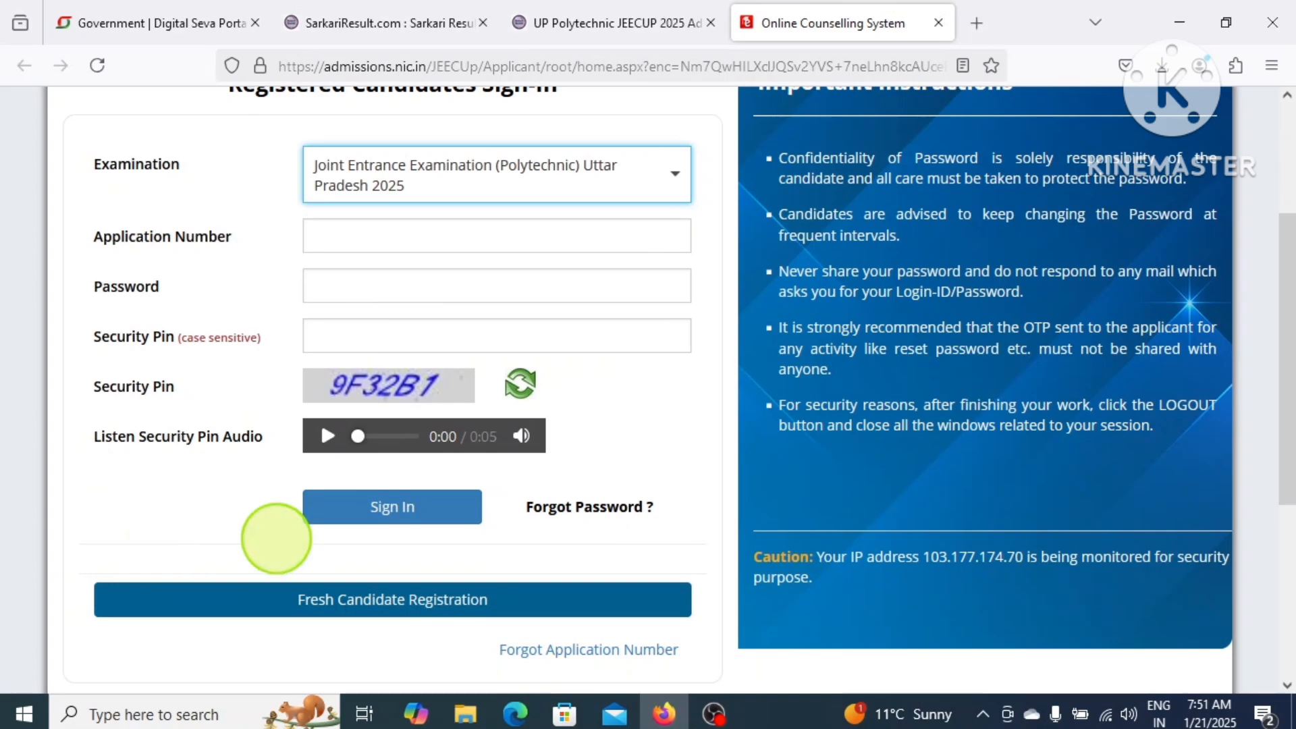
scroll(324, 472, "up", 4)
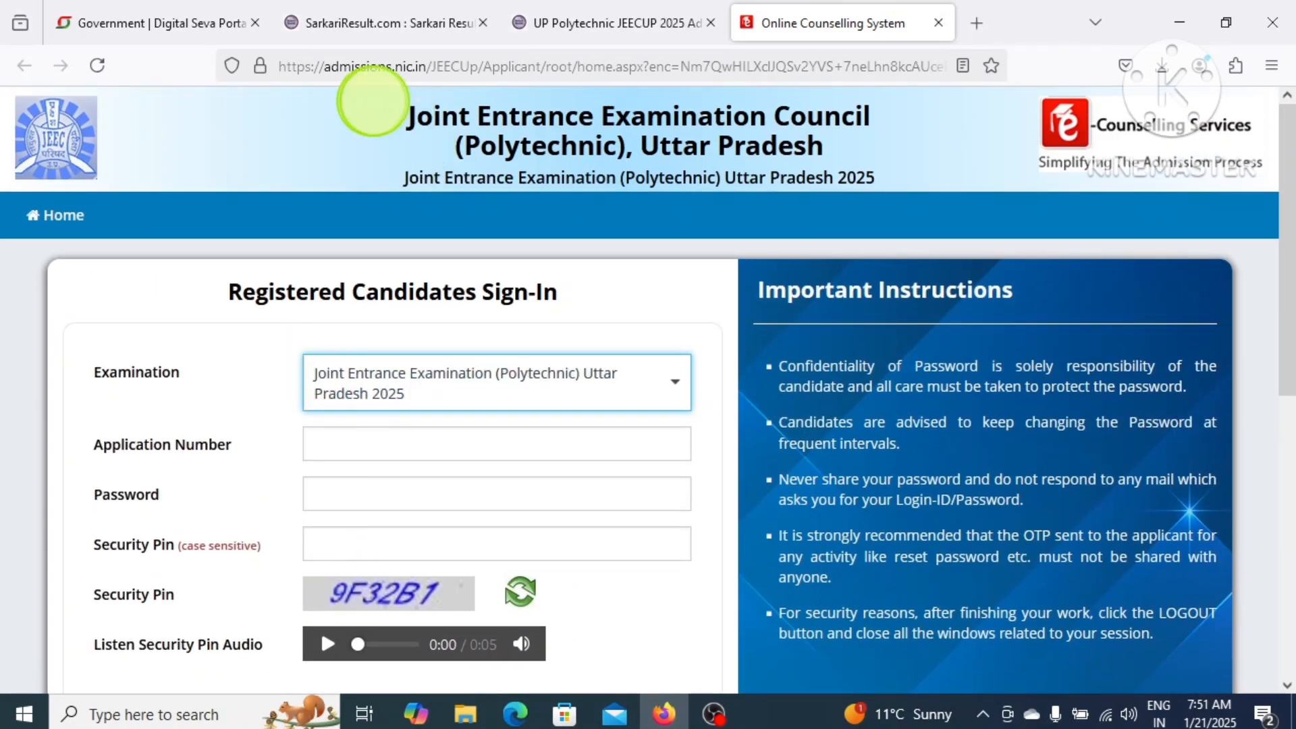
scroll(617, 307, "down", 2)
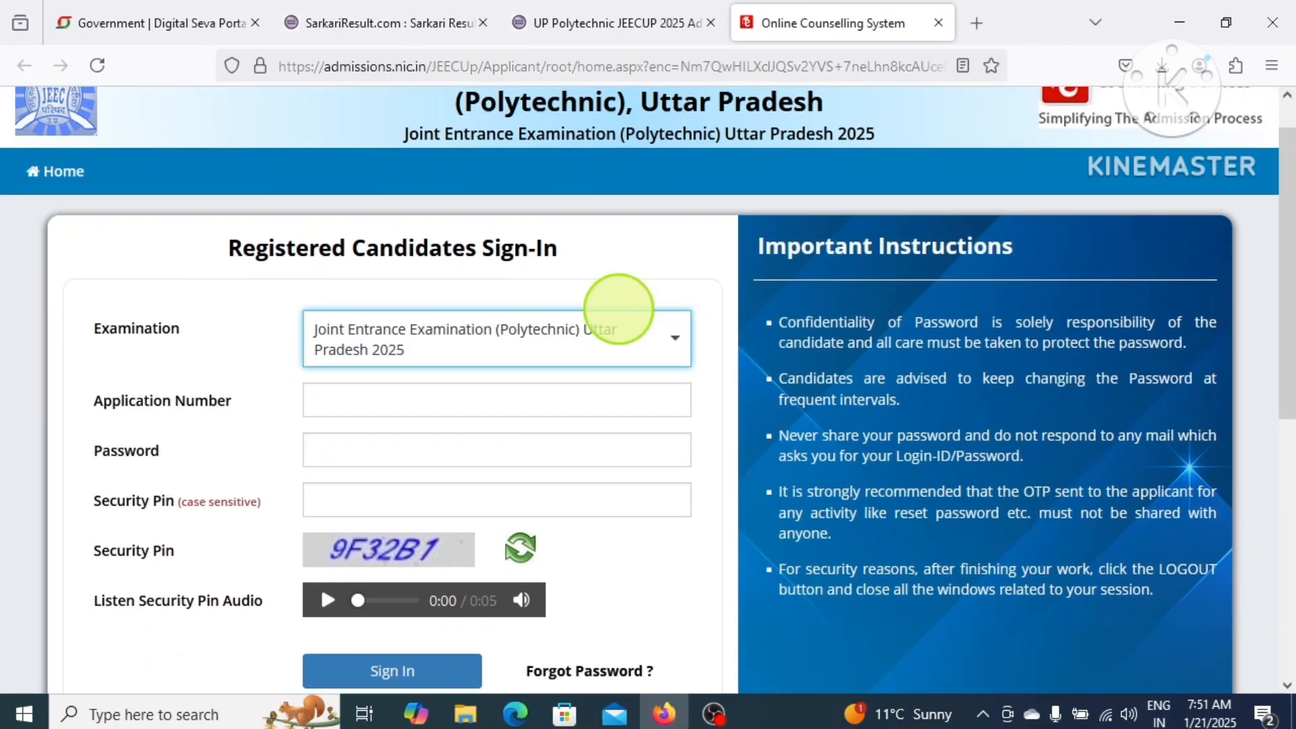
scroll(256, 334, "down", 4)
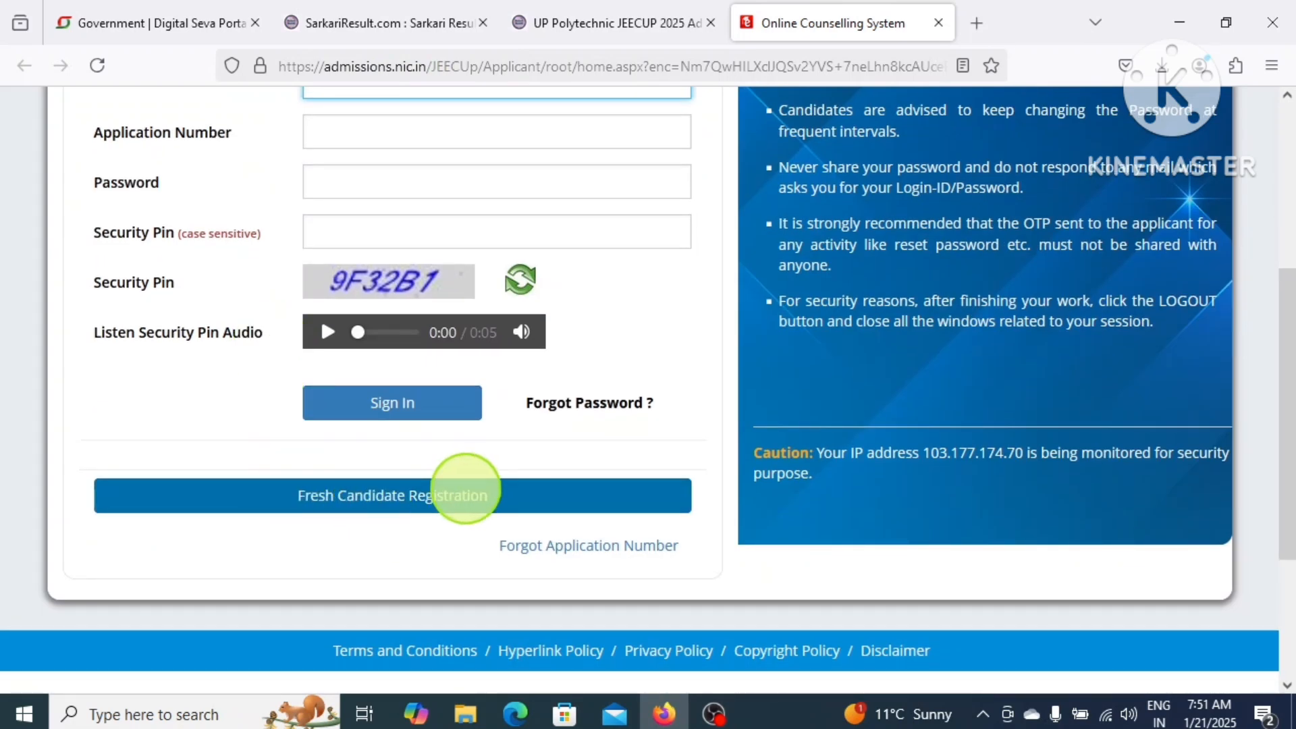
left_click(466, 492)
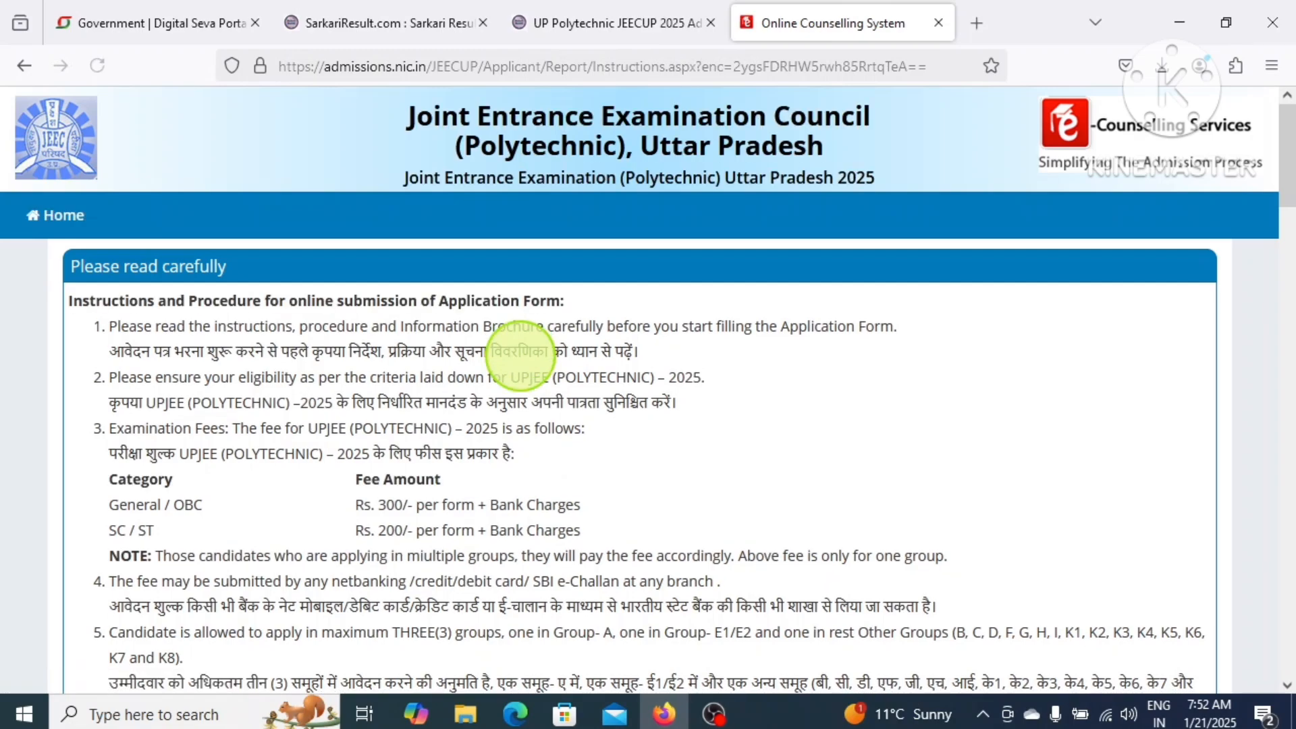
Skim the instructions and procedure for online submission of the application form and accept them with I Agree.
scroll(520, 356, "down", 20)
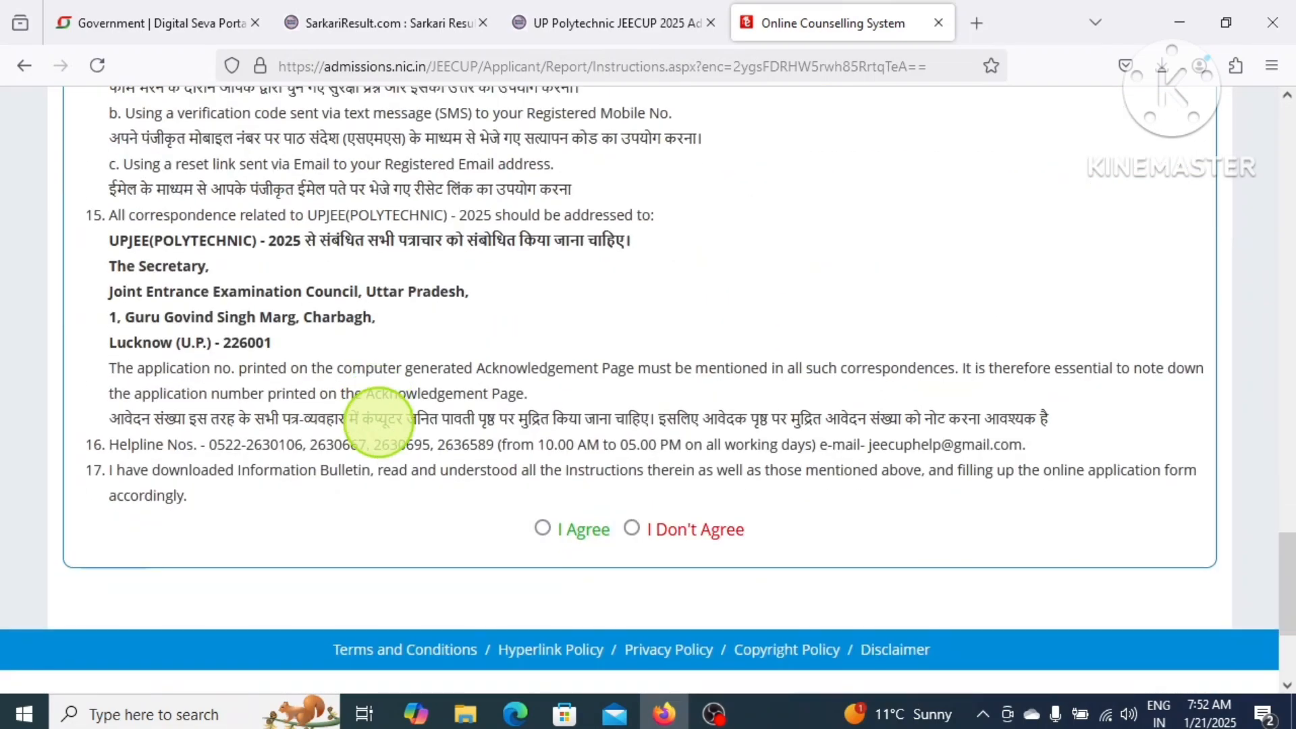
scroll(454, 331, "up", 10)
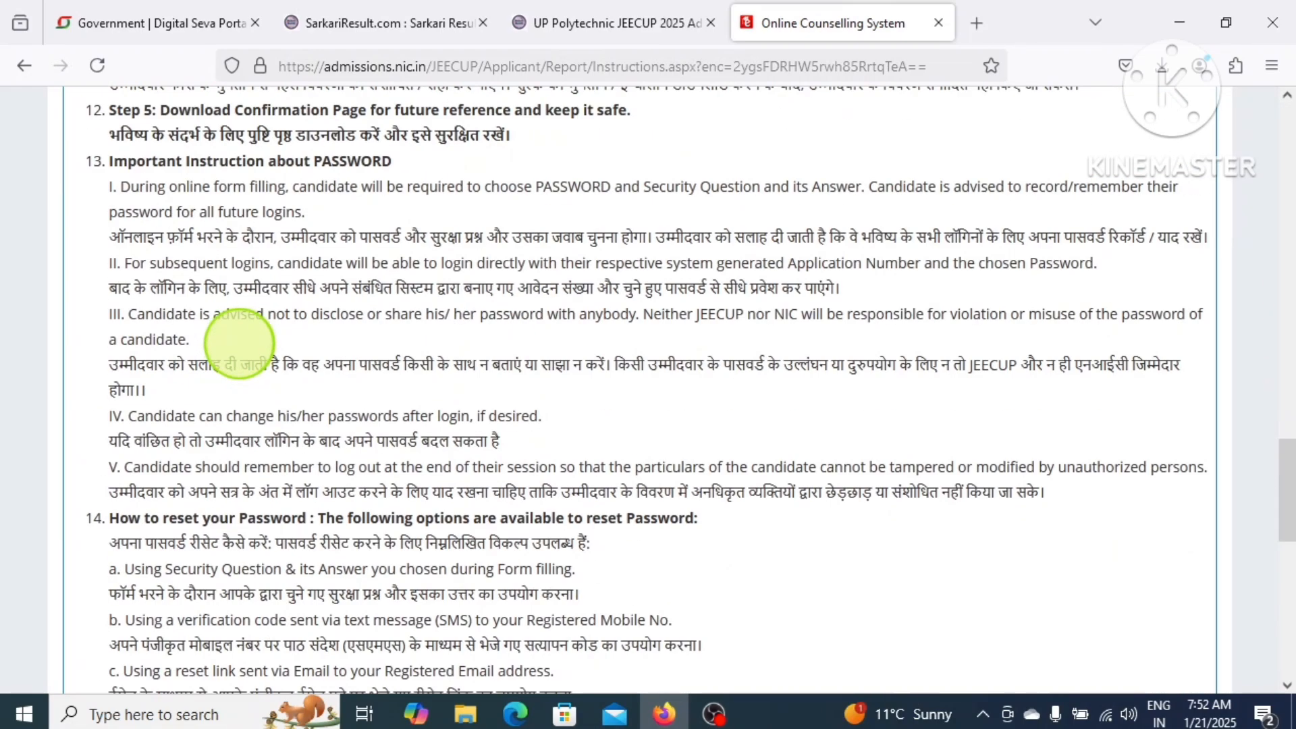
scroll(333, 346, "up", 5)
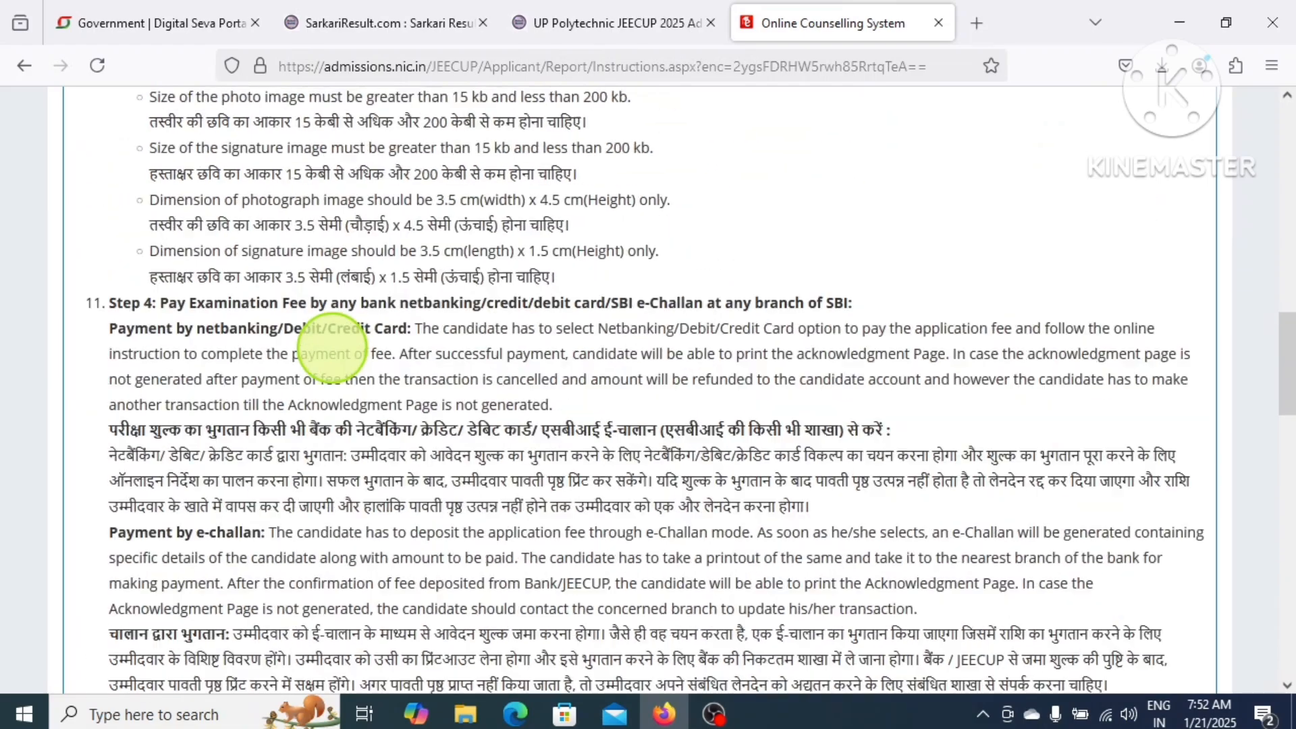
scroll(480, 378, "up", 8)
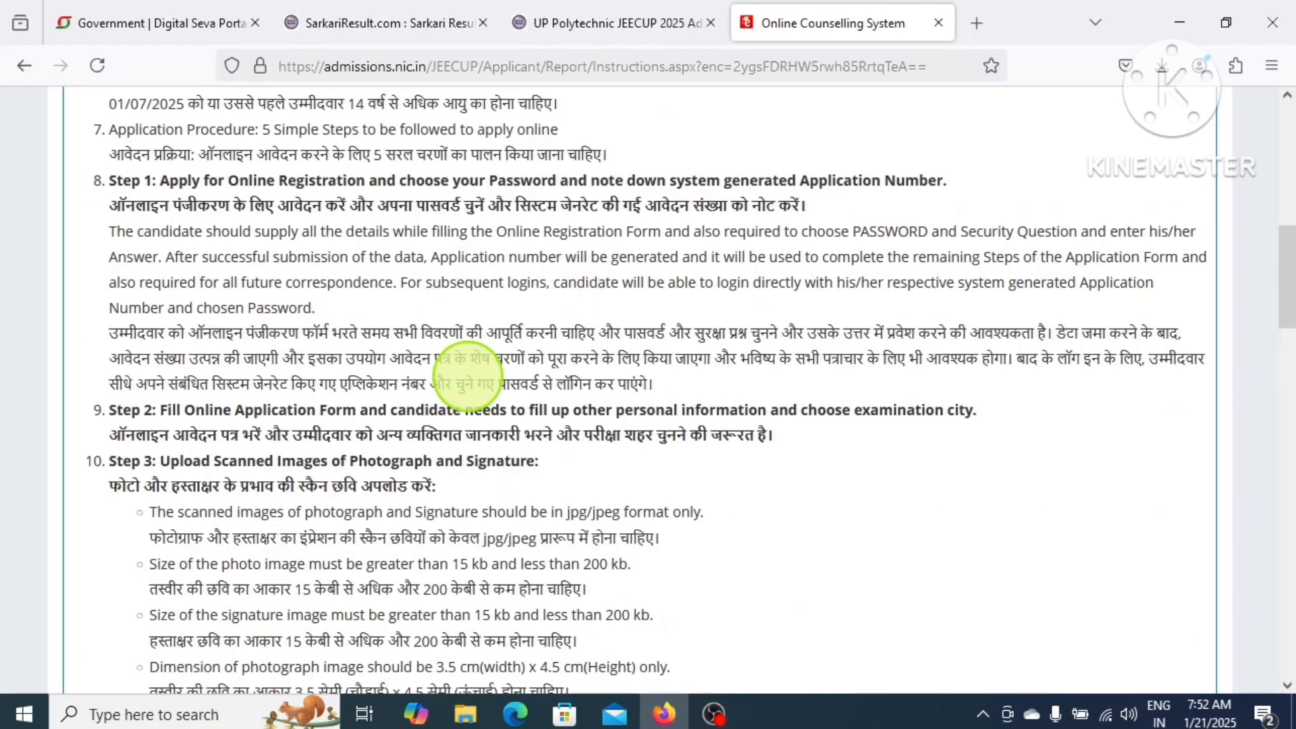
scroll(474, 383, "down", 10)
scroll(475, 384, "down", 15)
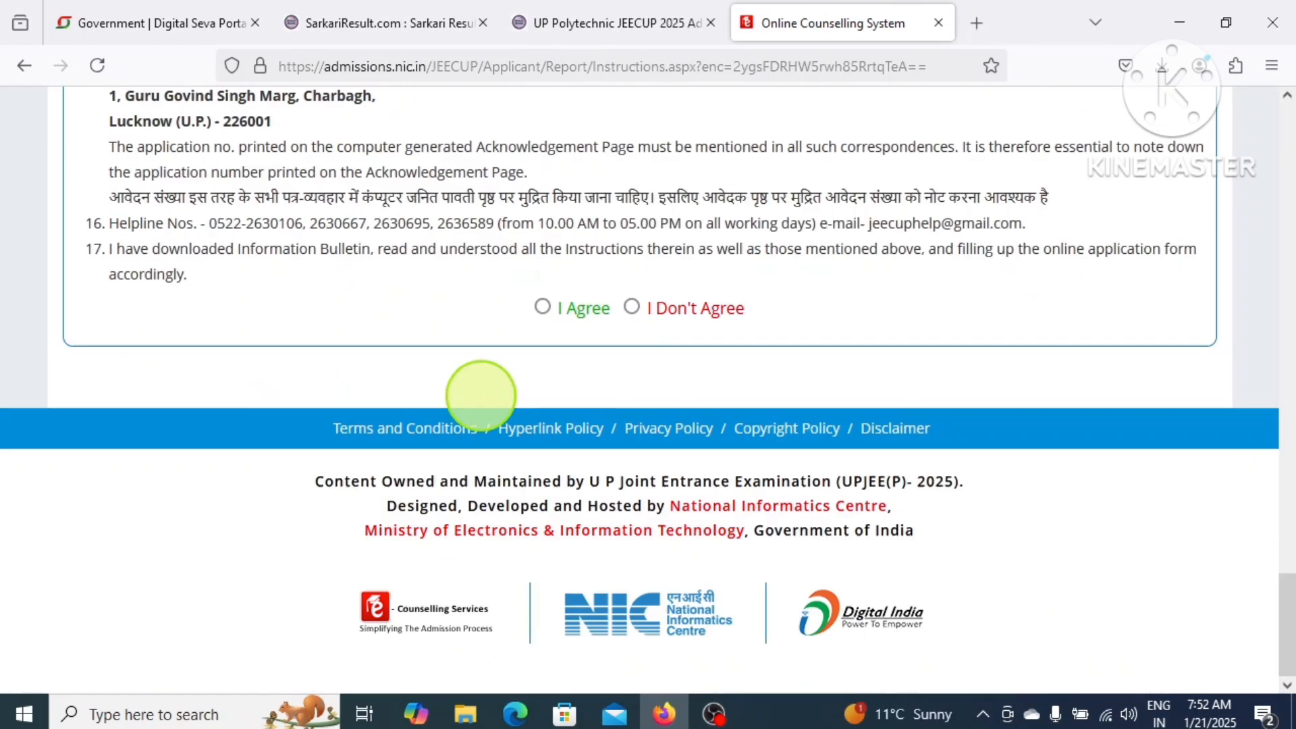
left_click(542, 307)
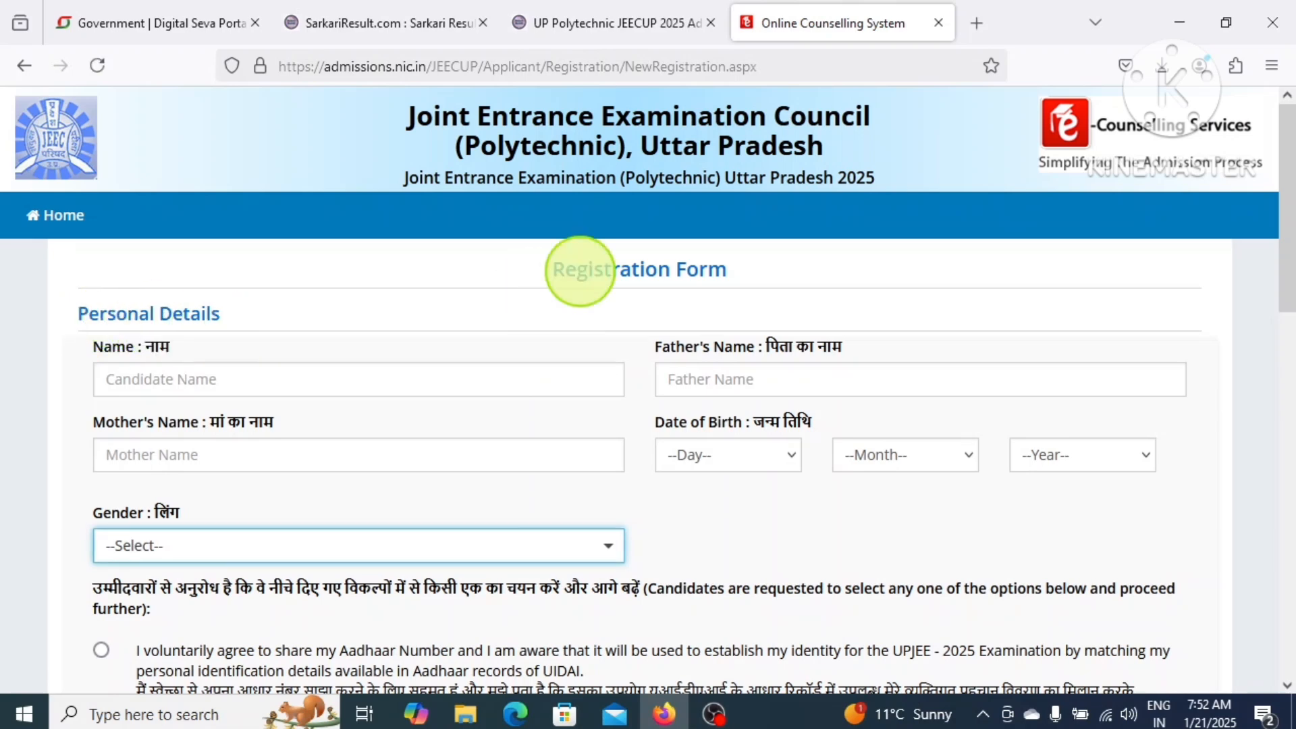
Go through the registration form's personal details, checking the candidate, father's and mother's name fields.
left_click(702, 258)
left_click_drag(698, 269, 575, 269)
scroll(242, 201, "down", 2)
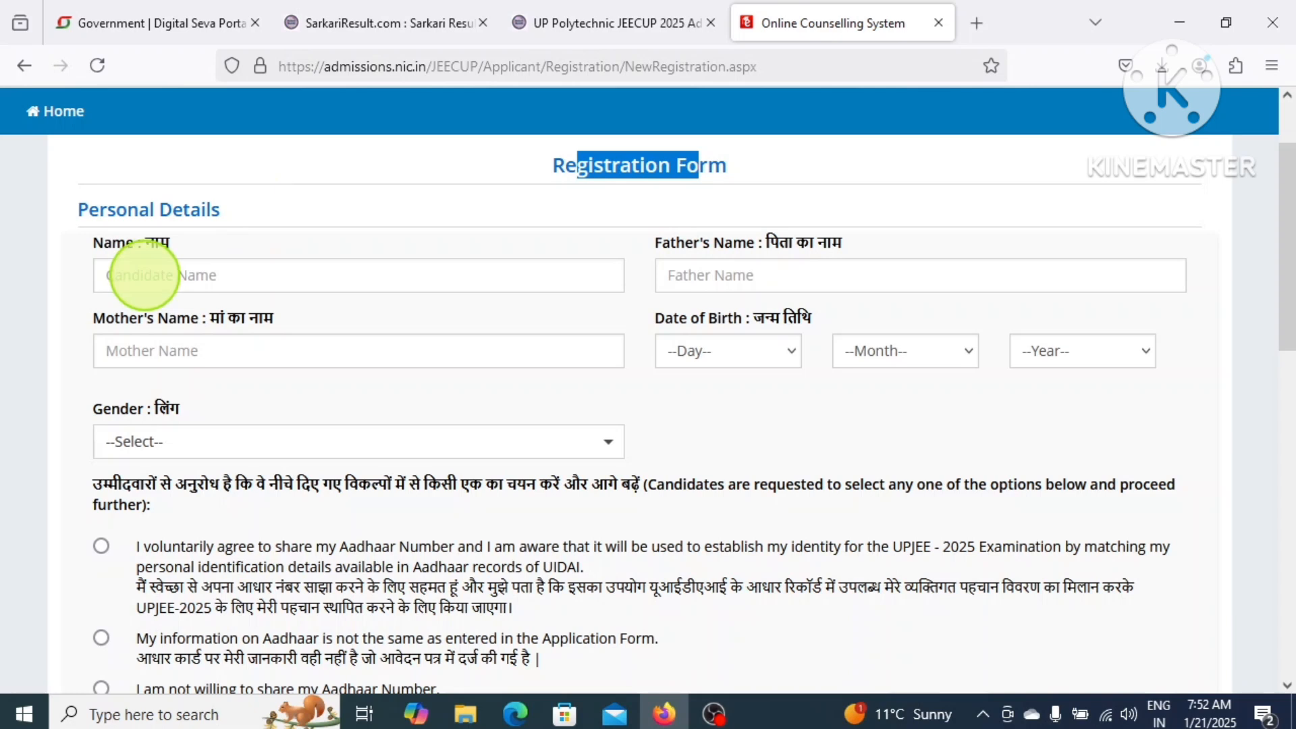
left_click(124, 274)
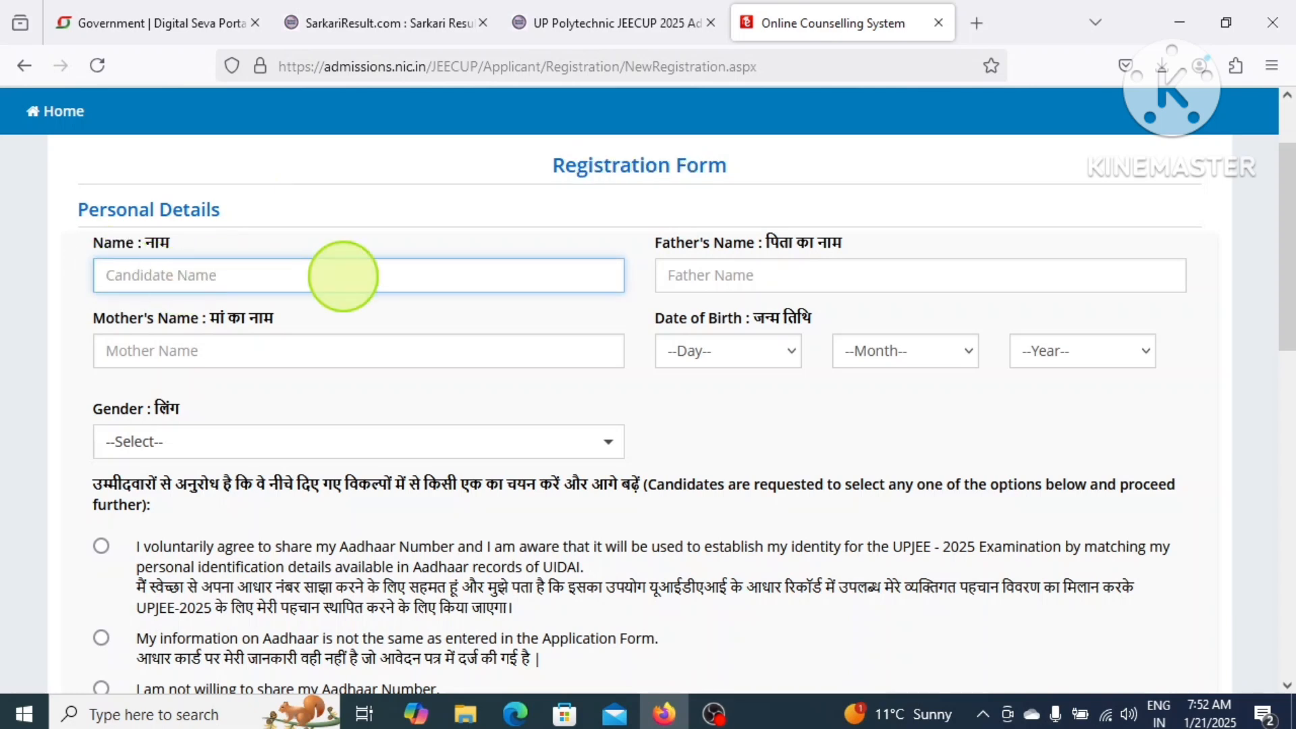
left_click(705, 272)
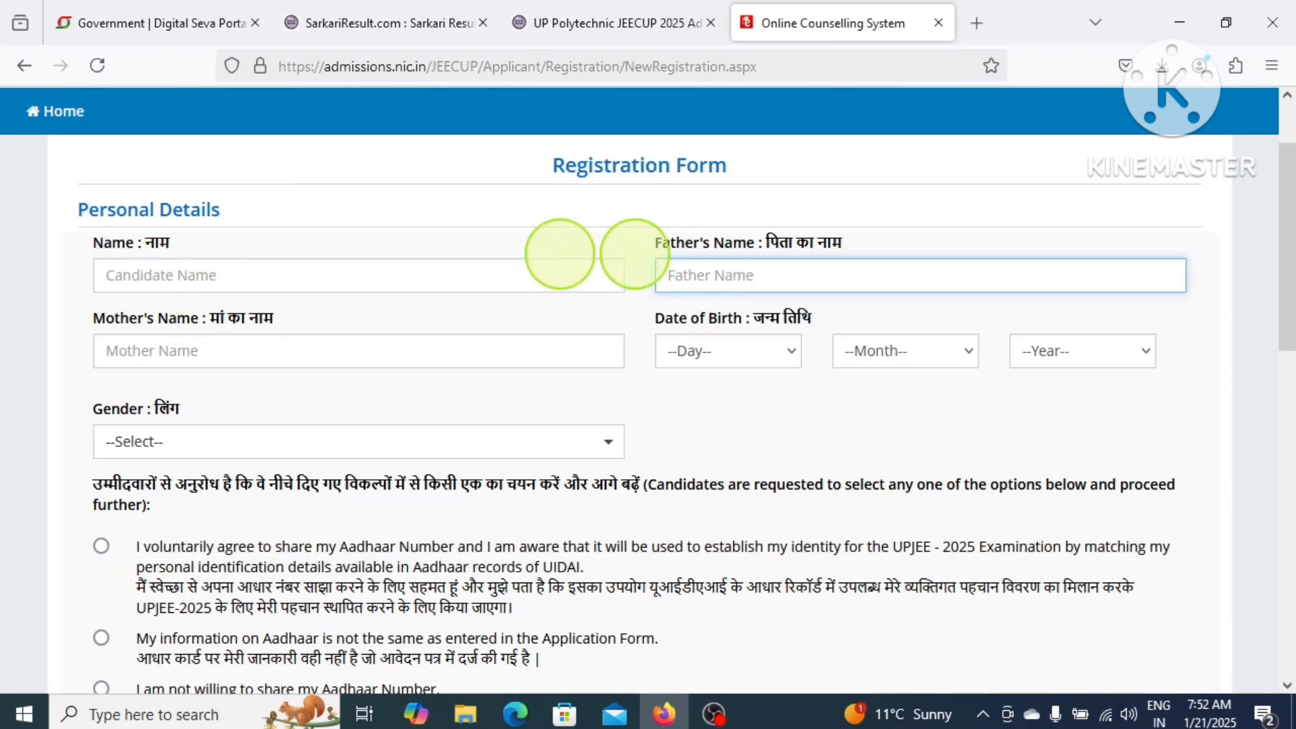
left_click(195, 353)
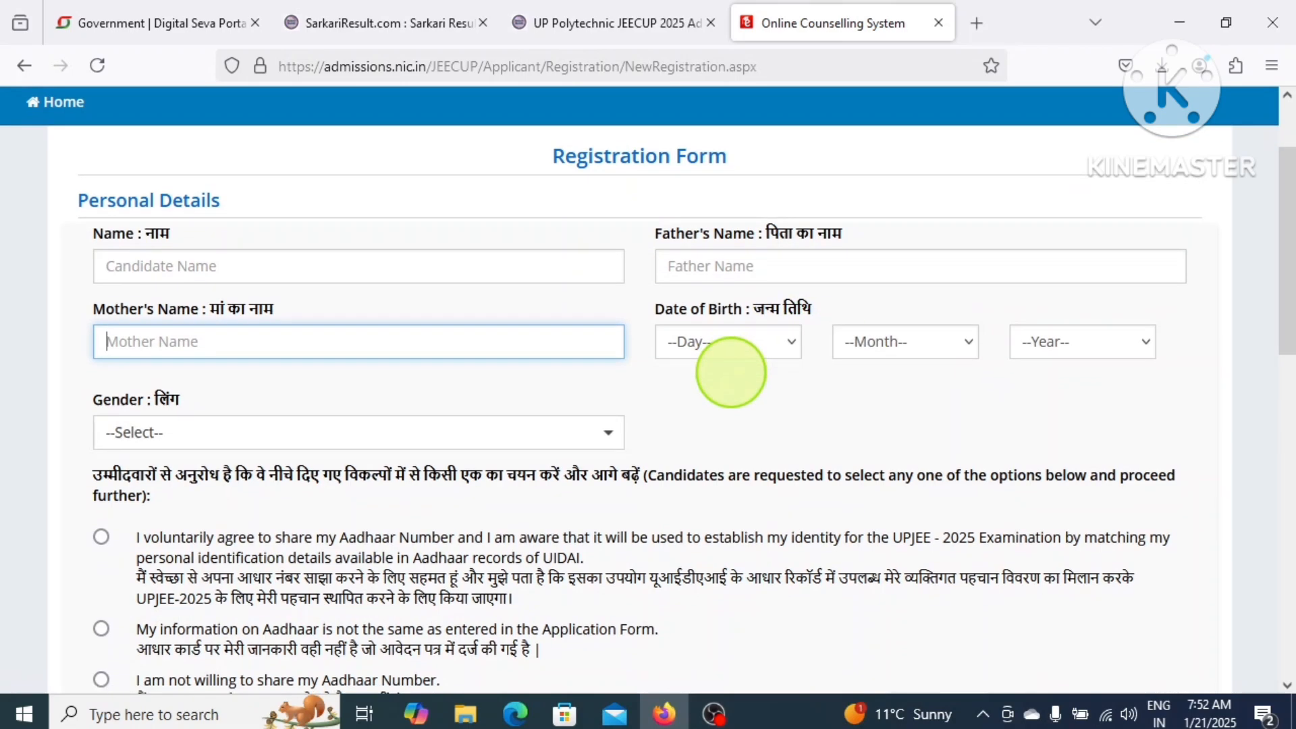
Set the candidate's gender to Male in the personal details.
scroll(797, 284, "down", 2)
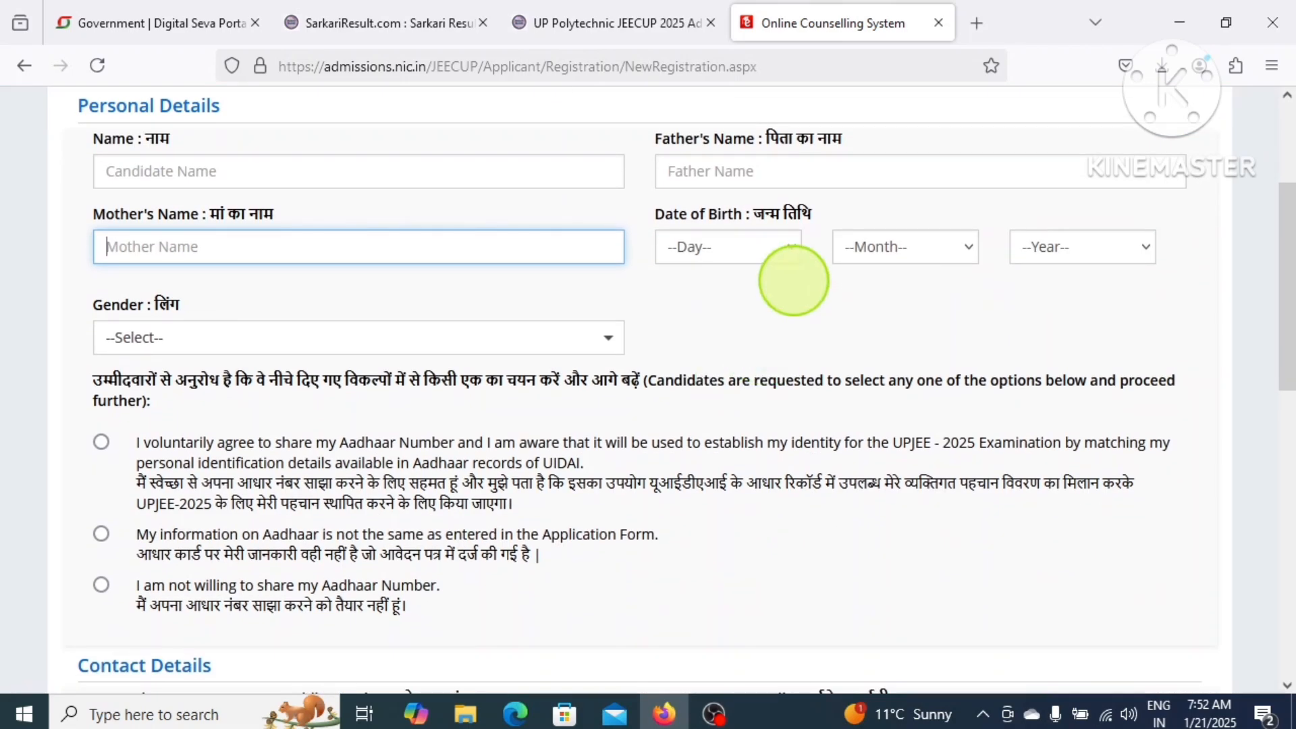
scroll(794, 280, "down", 2)
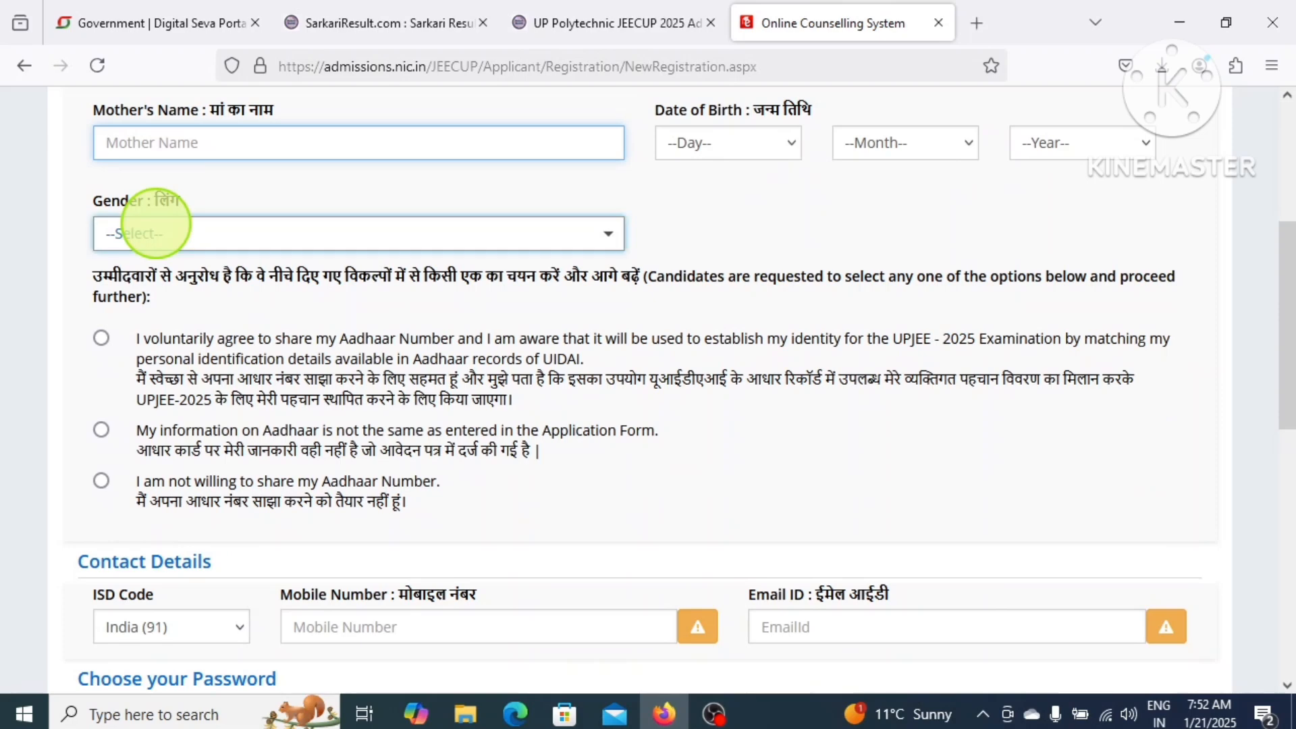
left_click(155, 233)
left_click(118, 297)
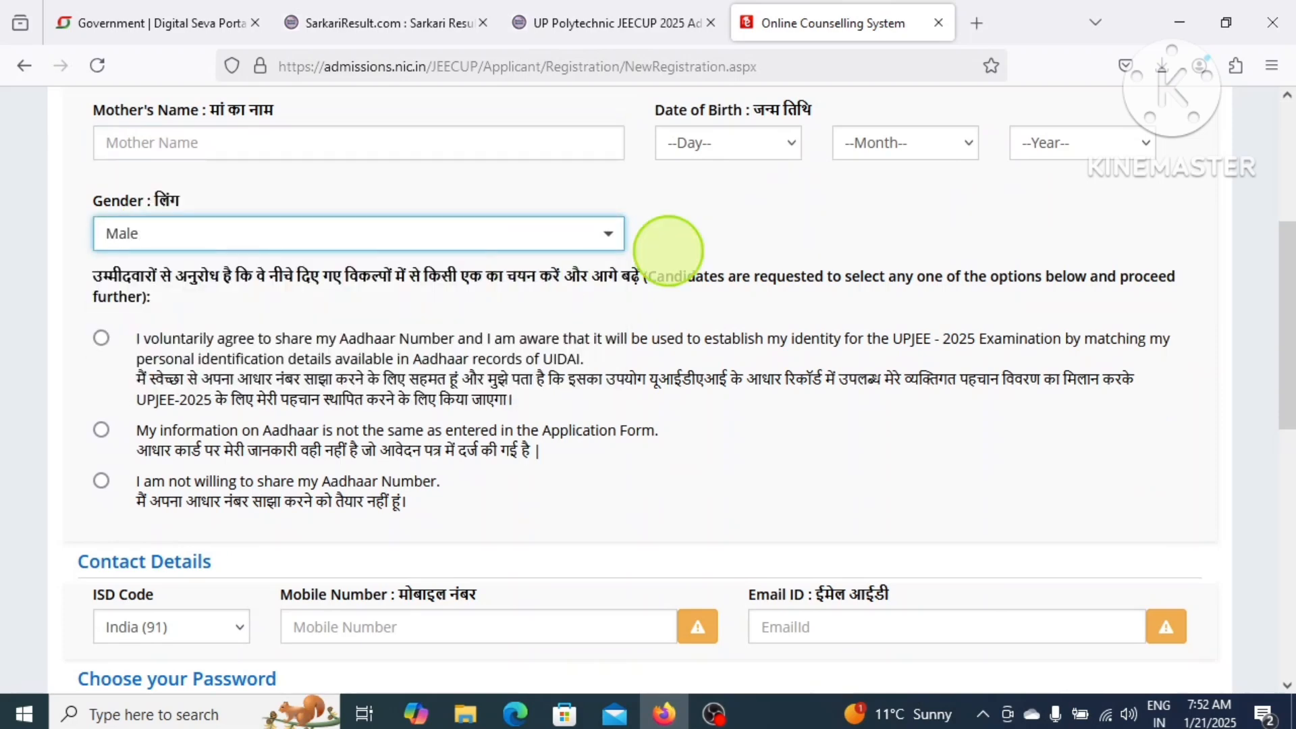
Read the three Aadhaar sharing options offered below the gender selection.
scroll(666, 254, "down", 2)
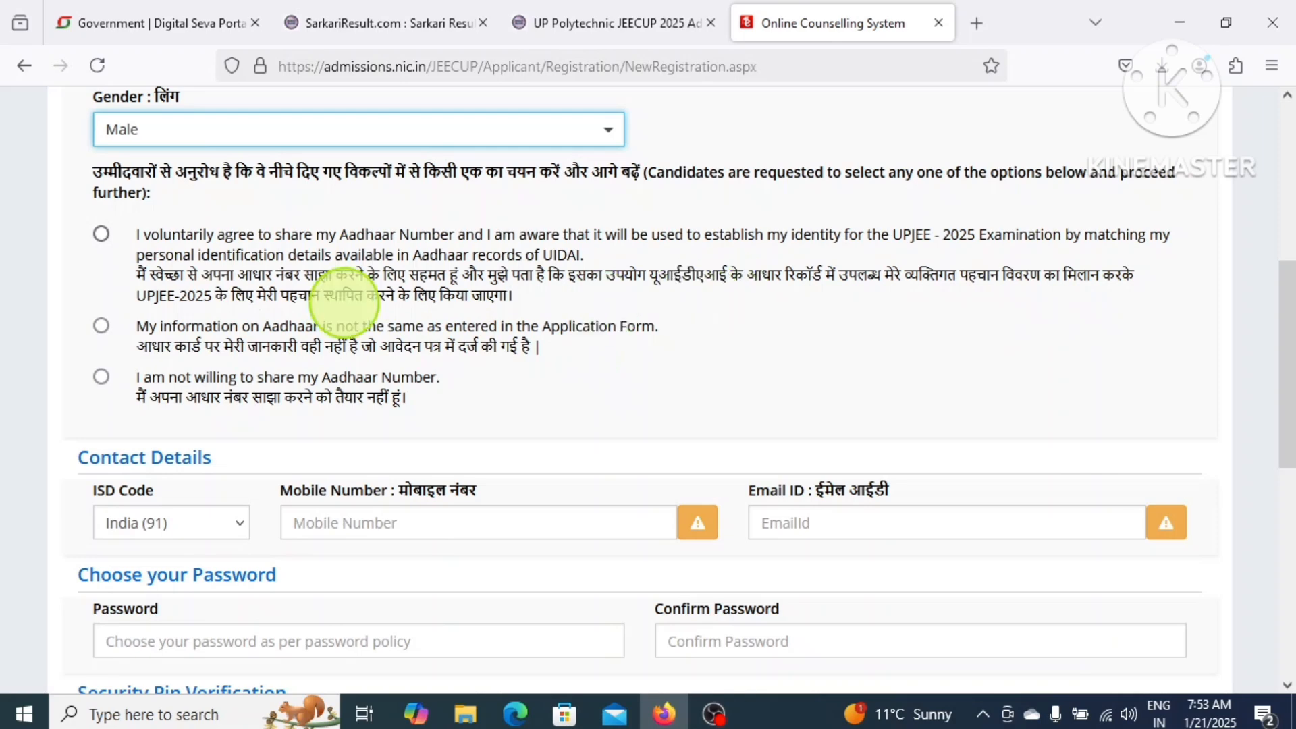
scroll(340, 301, "up", 6)
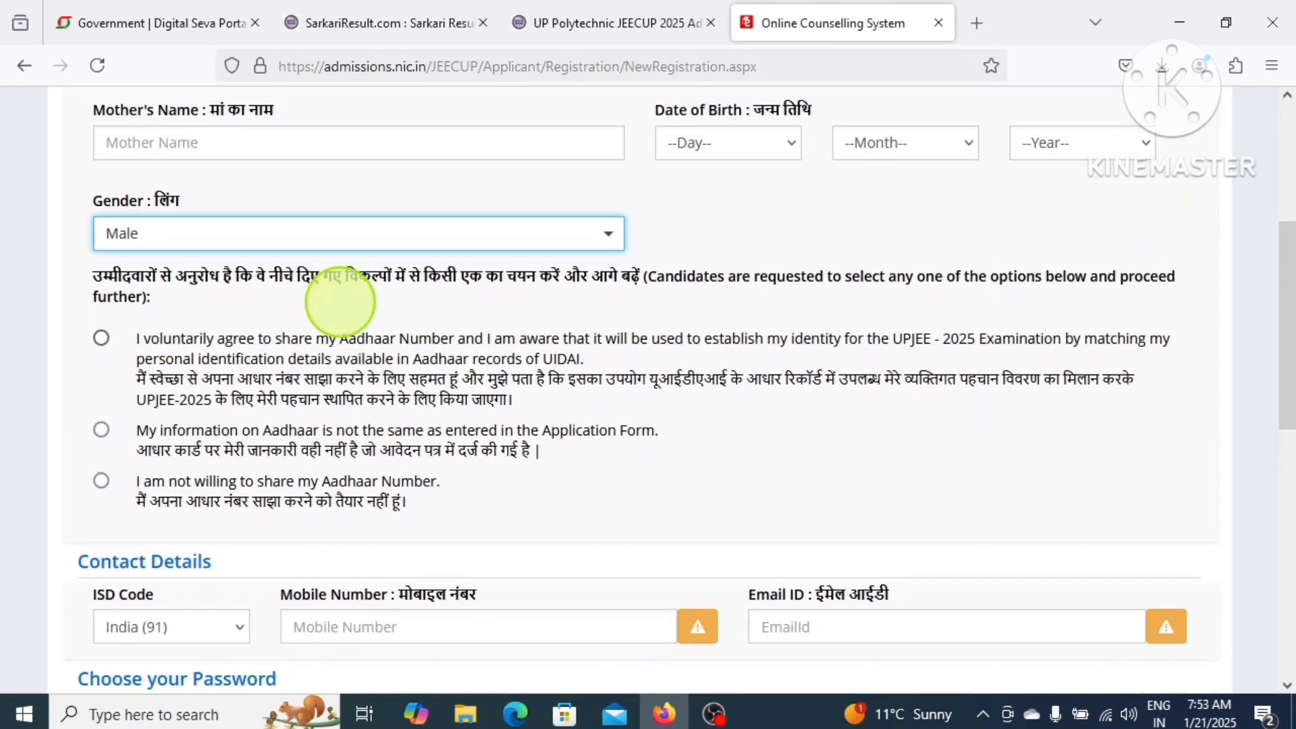
scroll(338, 302, "down", 3)
scroll(338, 301, "down", 2)
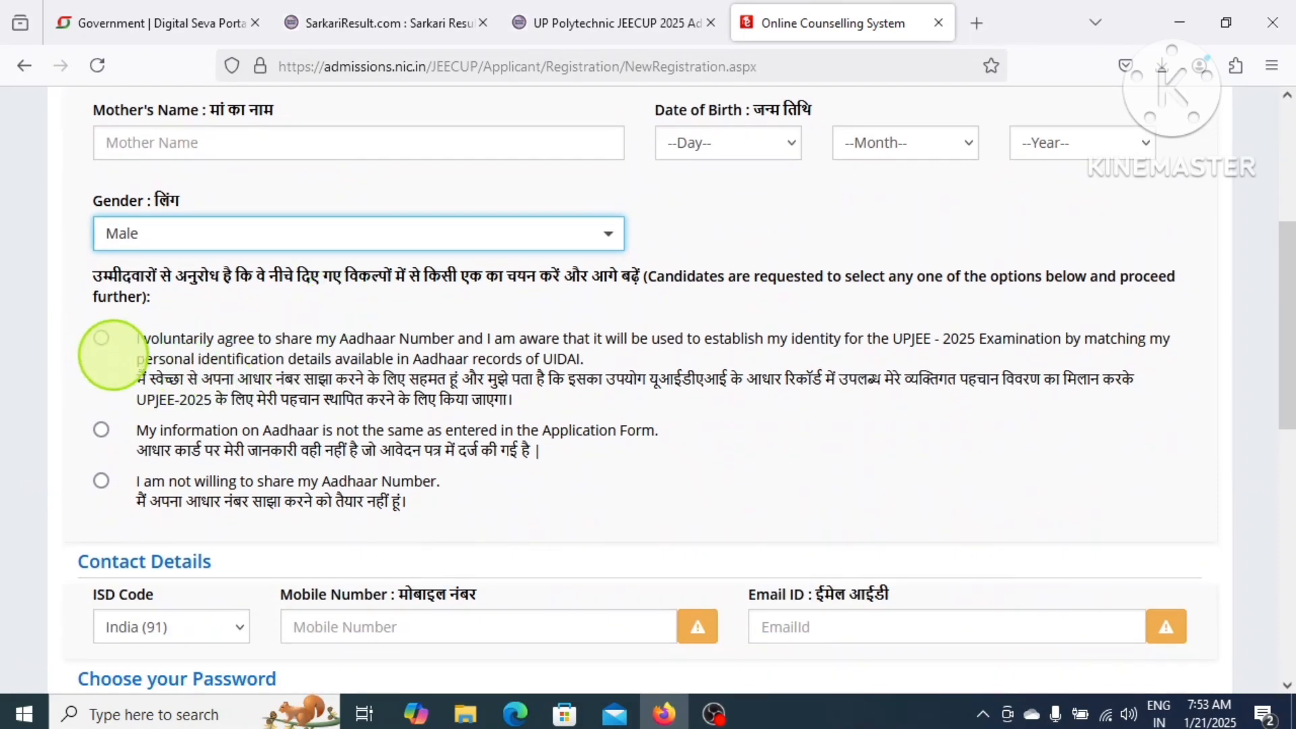
scroll(223, 398, "down", 2)
scroll(223, 398, "down", 2)
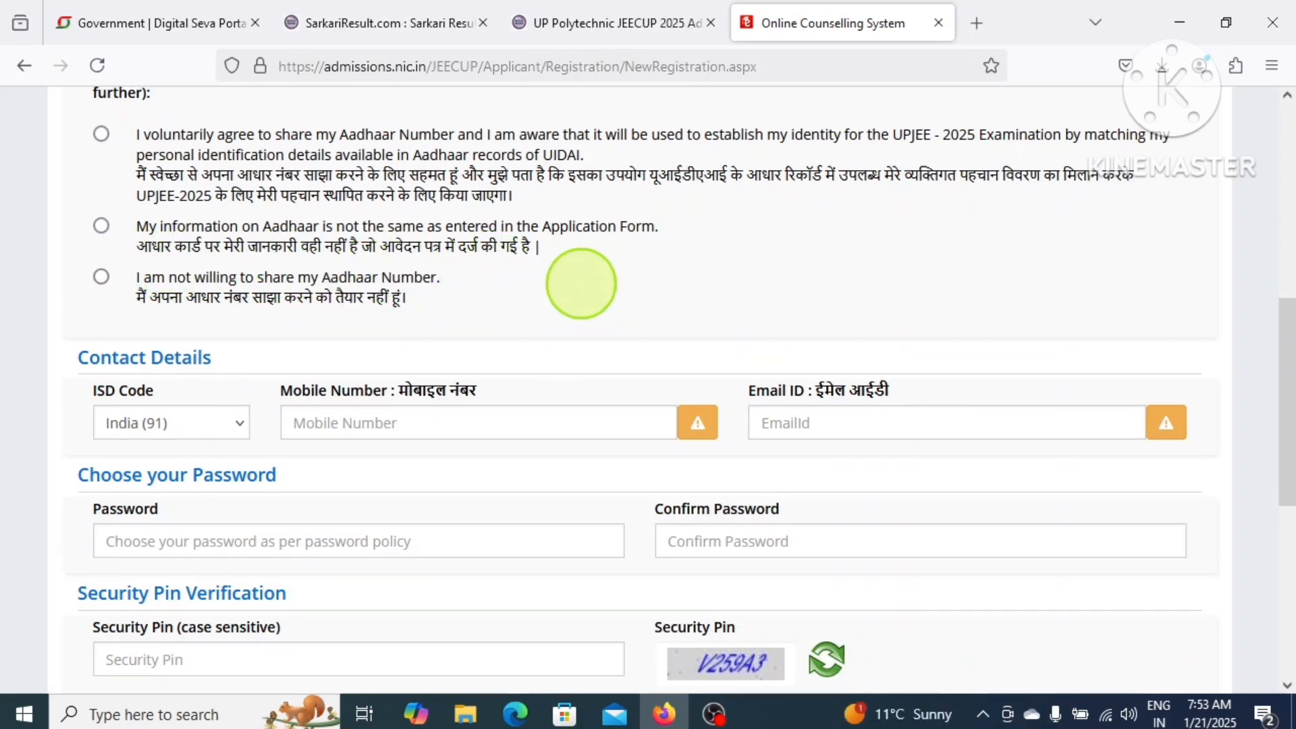
Recheck the personal details from the beginning of the registration form through the Aadhaar sharing options.
scroll(574, 287, "up", 5)
scroll(175, 353, "up", 3)
scroll(178, 353, "up", 1)
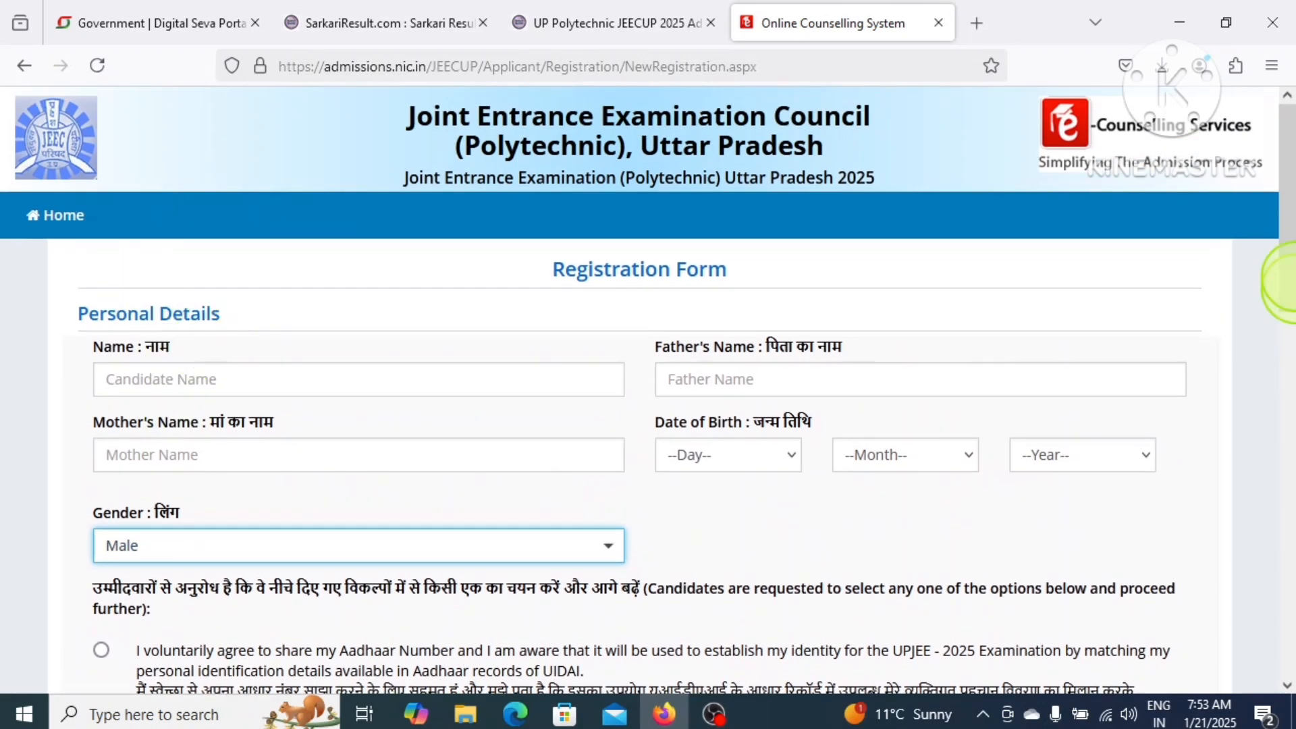
scroll(448, 385, "down", 5)
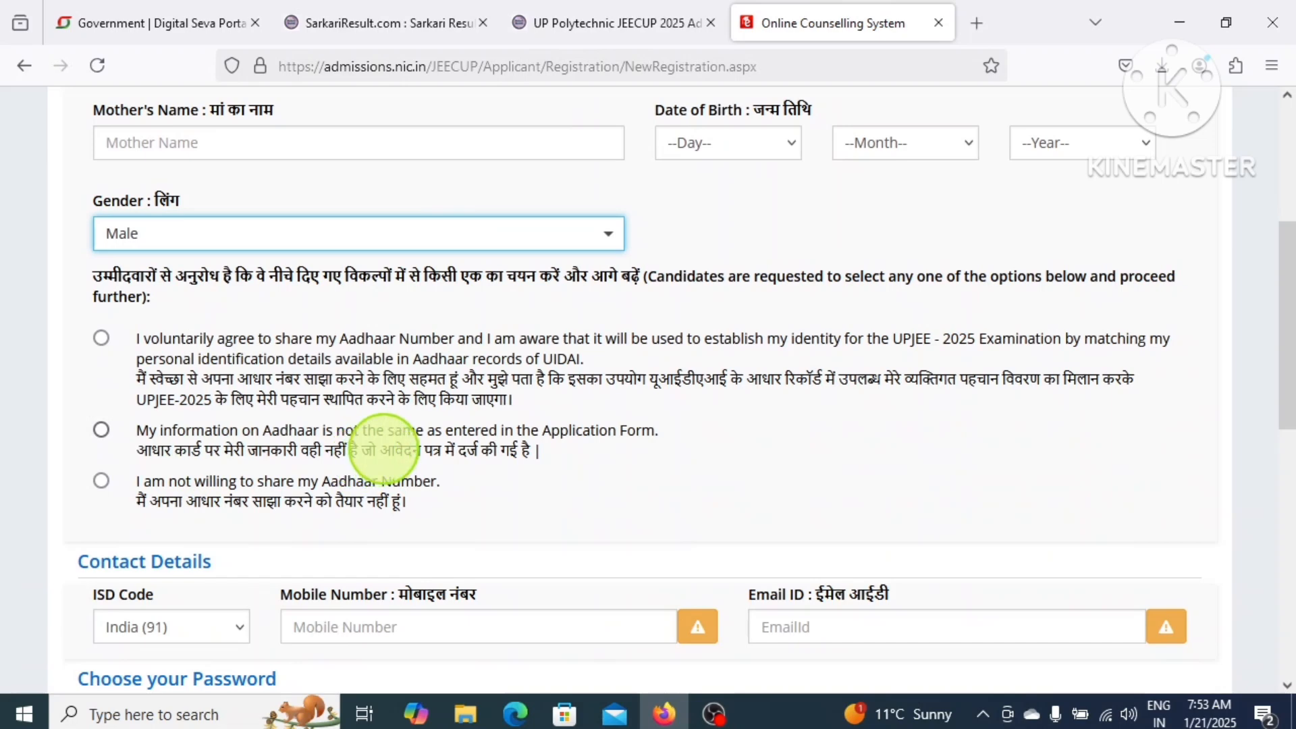
scroll(432, 428, "up", 2)
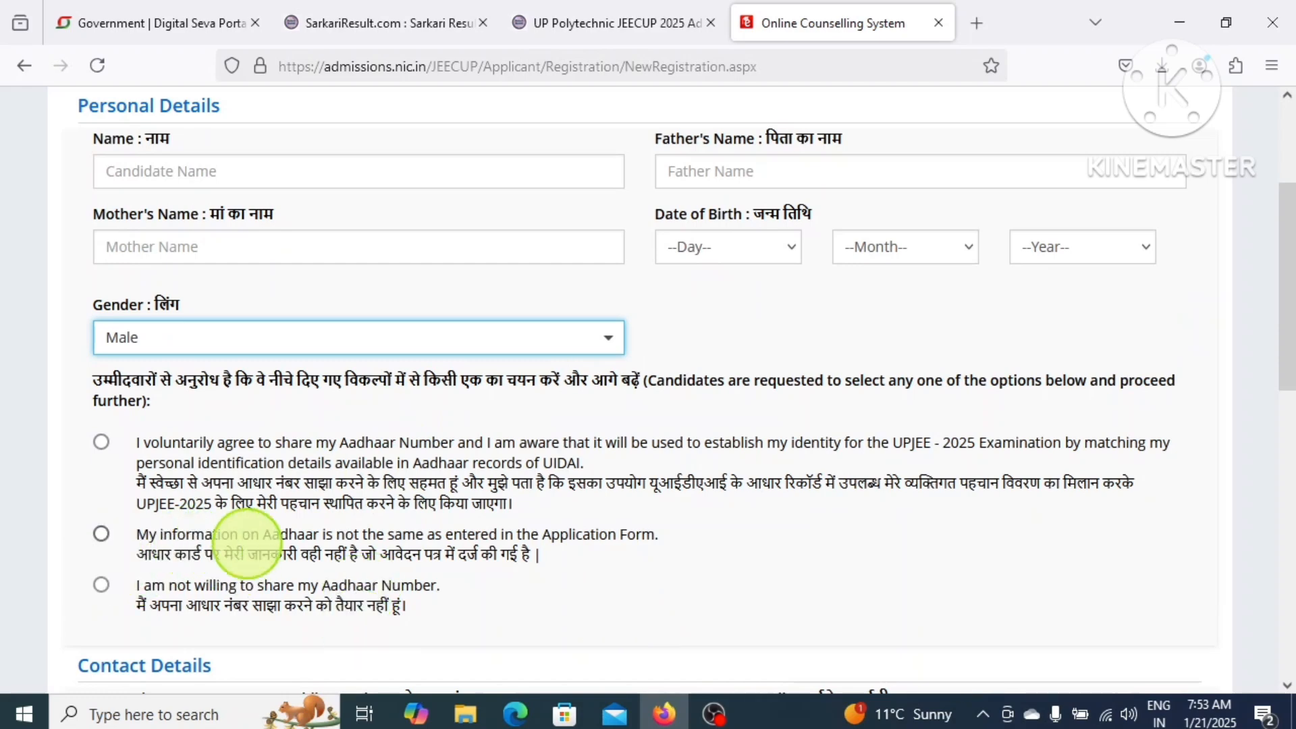
scroll(361, 338, "up", 4)
scroll(515, 443, "down", 6)
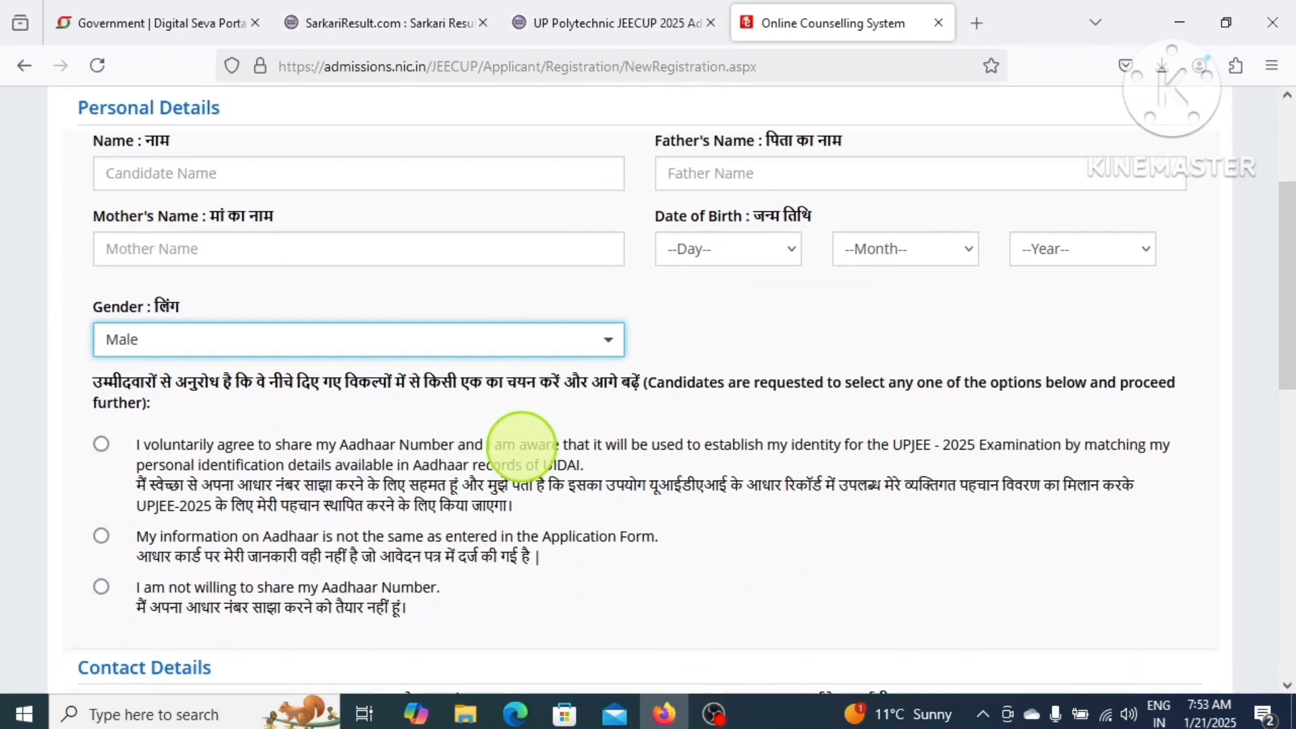
scroll(520, 446, "down", 2)
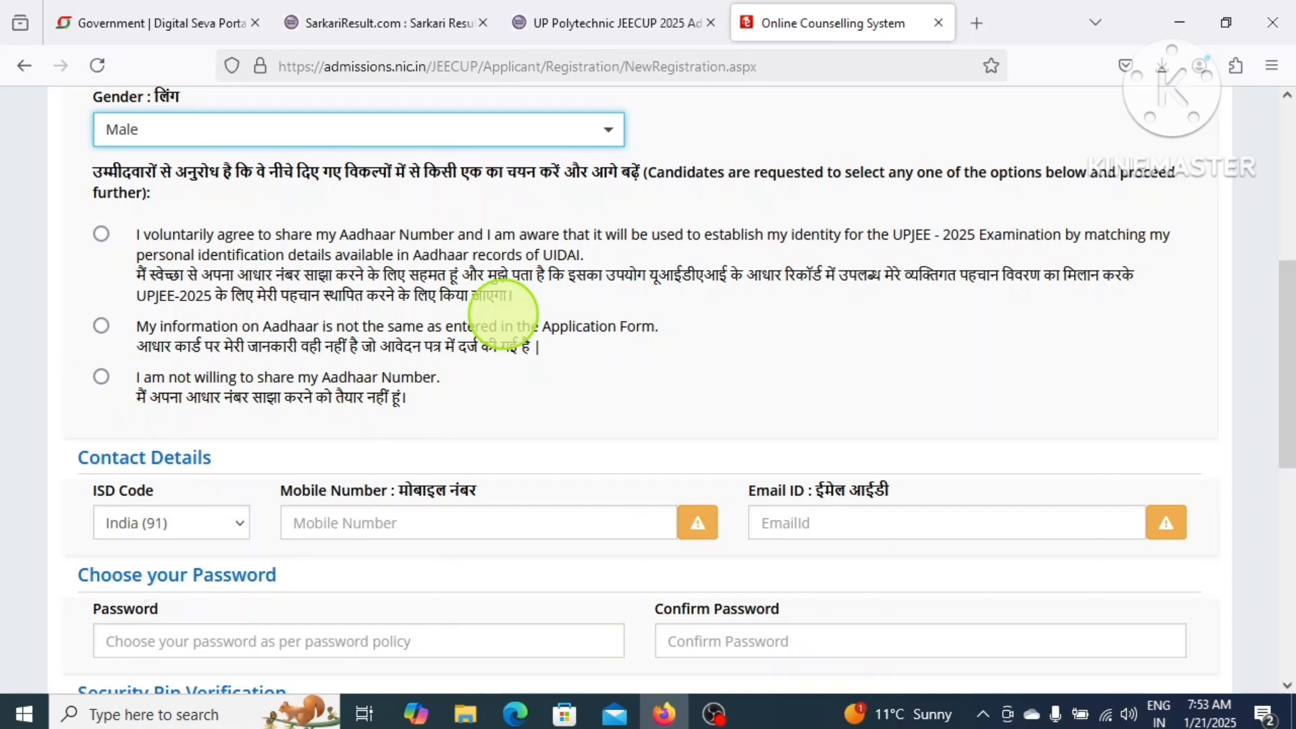
Examine the Contact Details section and the important instructions for the mobile number and email ID fields.
scroll(503, 315, "down", 3)
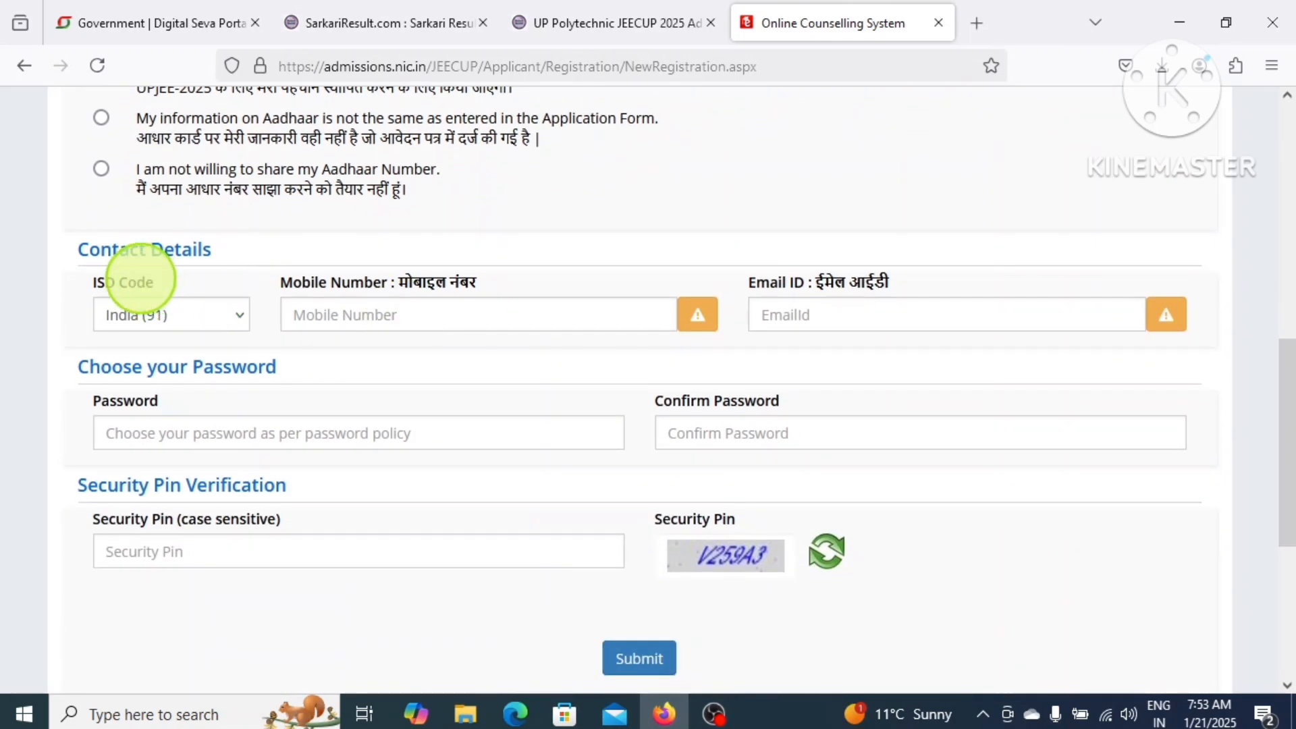
left_click_drag(85, 258, 223, 245)
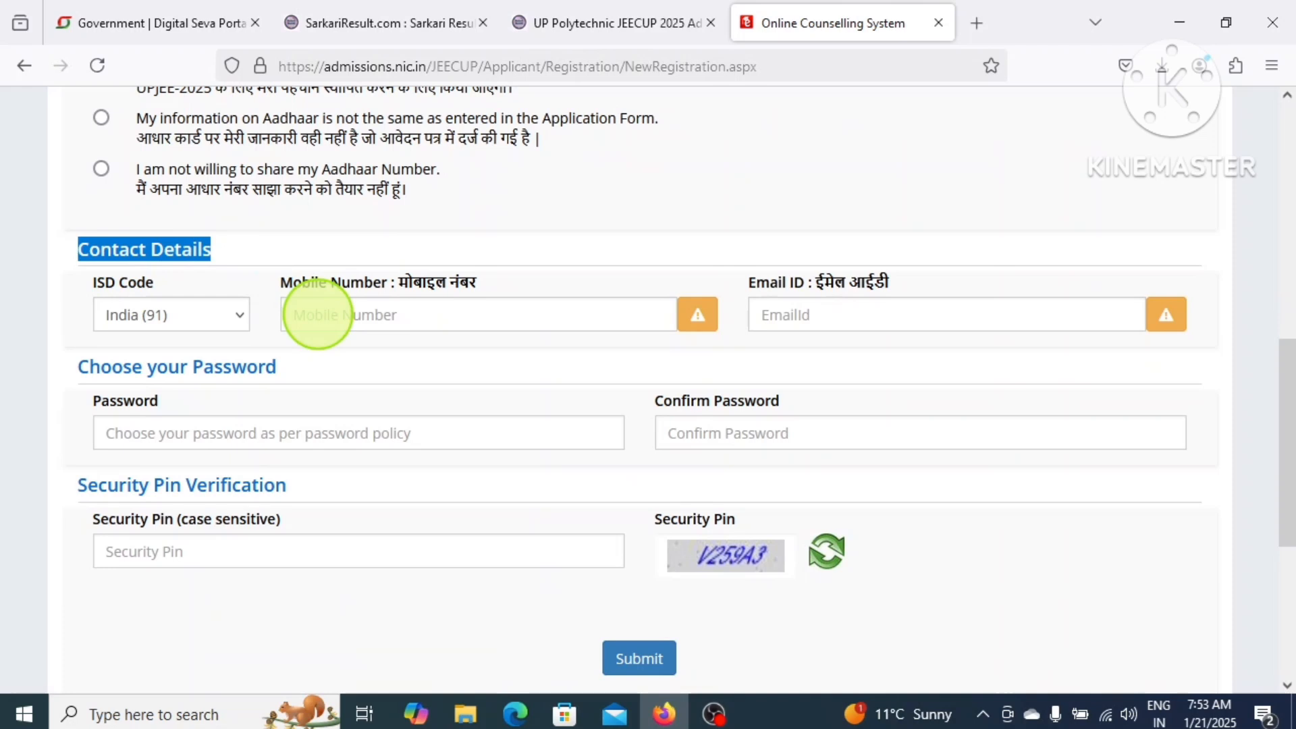
left_click_drag(302, 284, 413, 287)
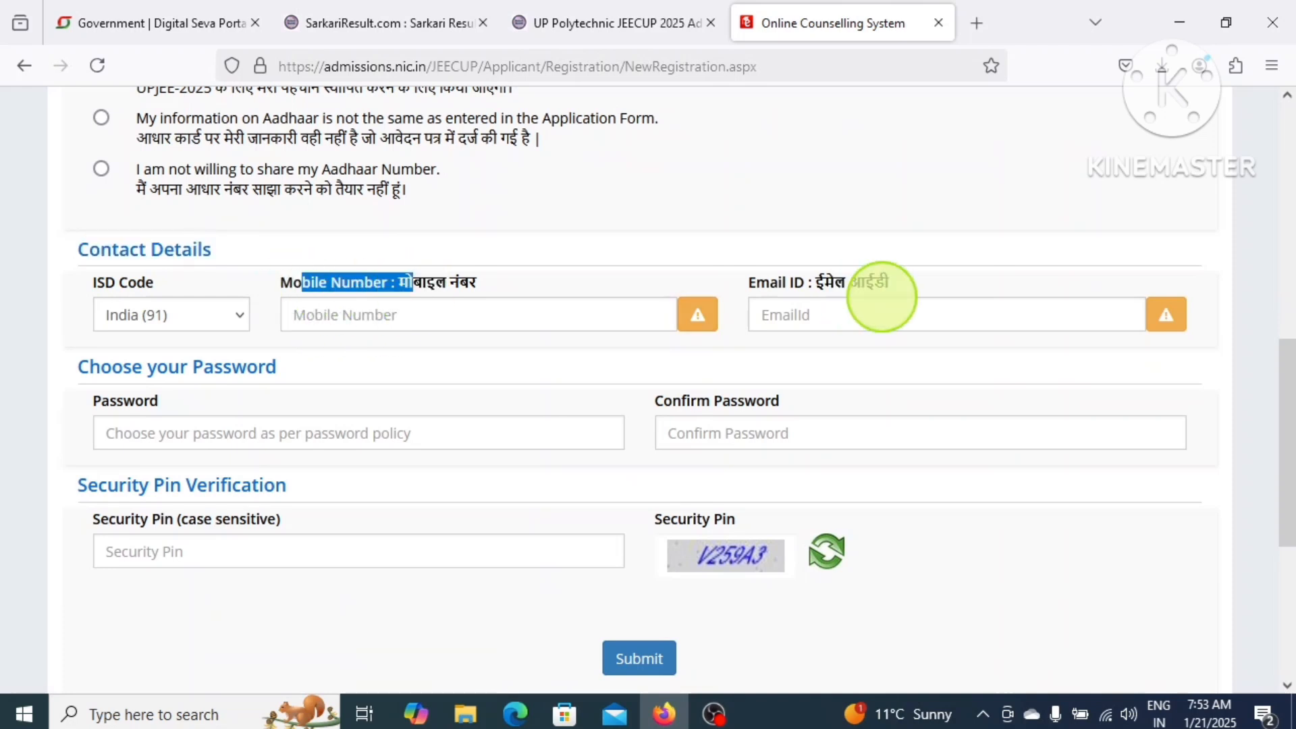
left_click(820, 315)
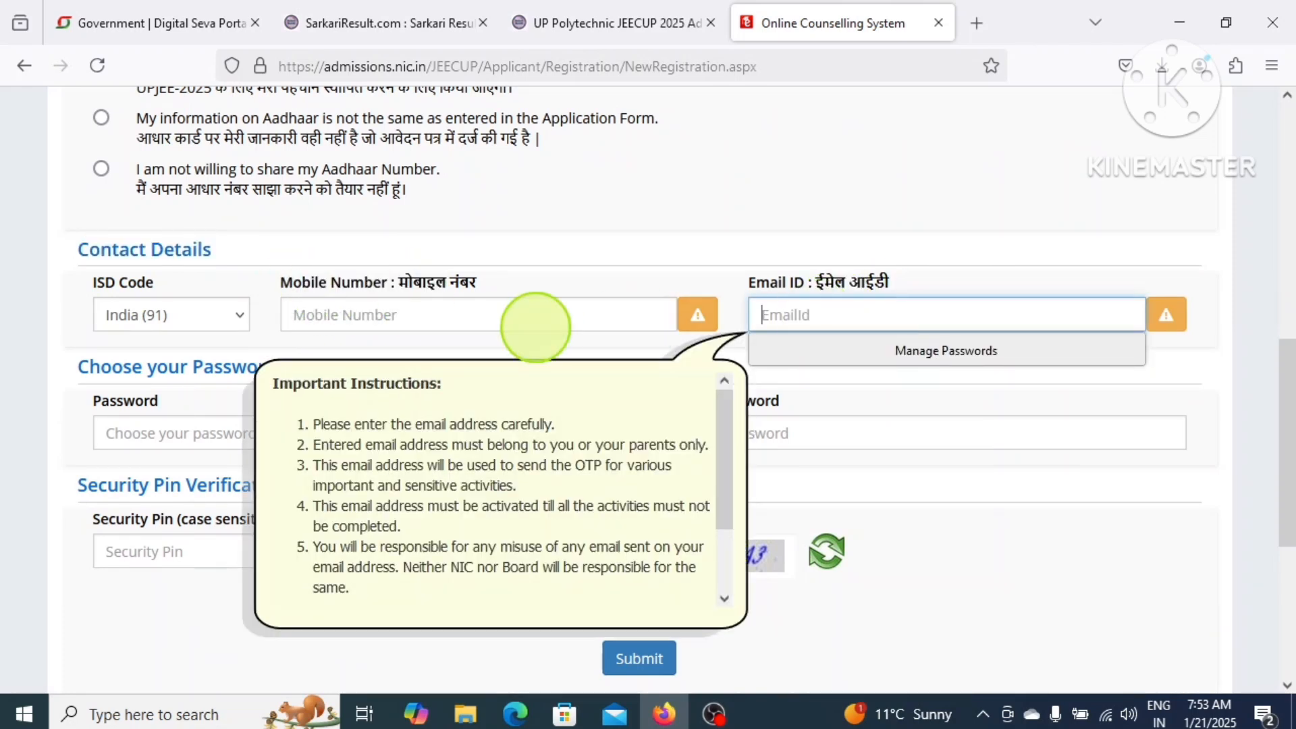
left_click(584, 242)
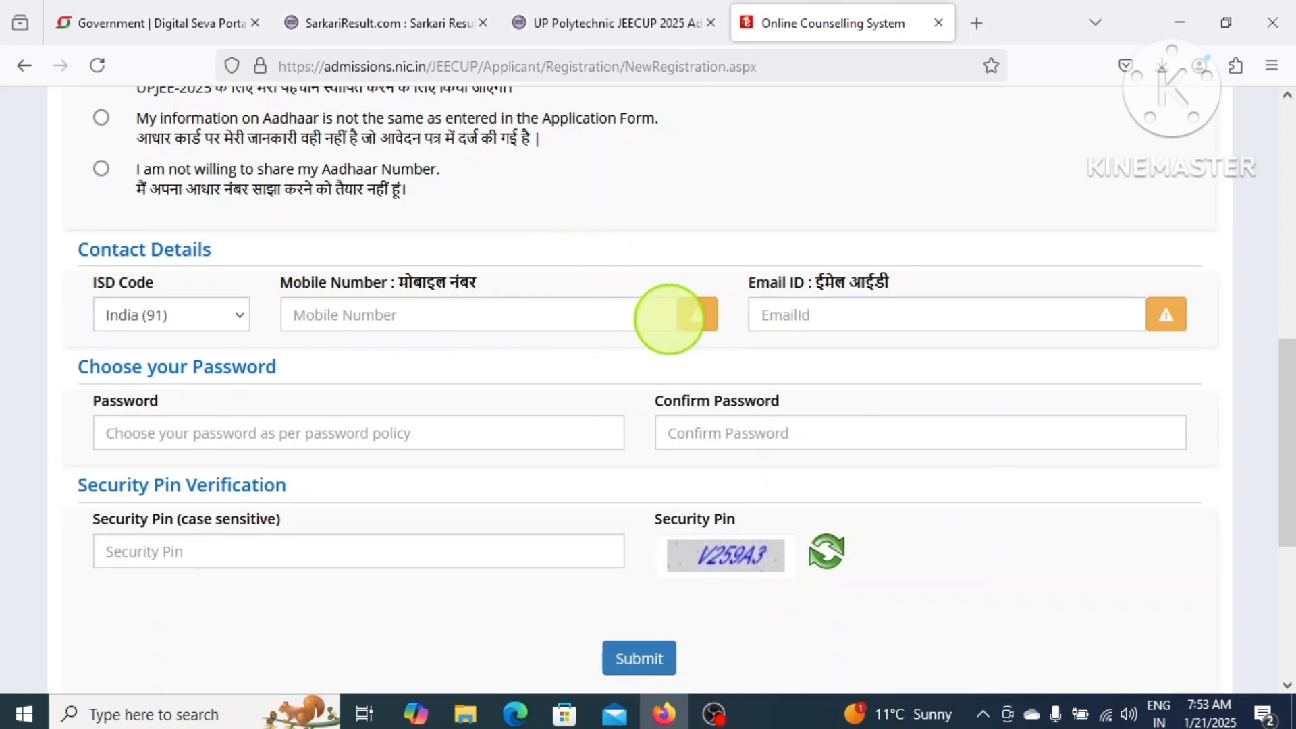
left_click(338, 312)
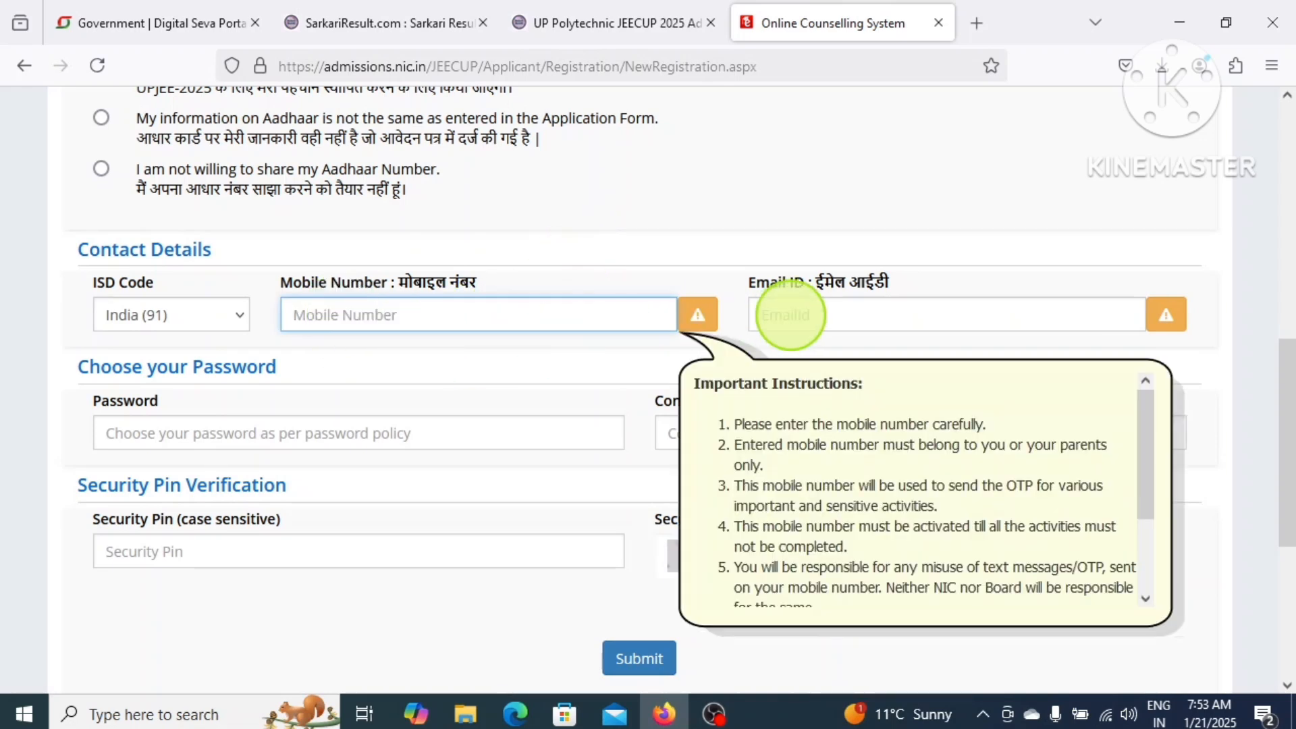
left_click(791, 314)
scroll(30, 296, "down", 3)
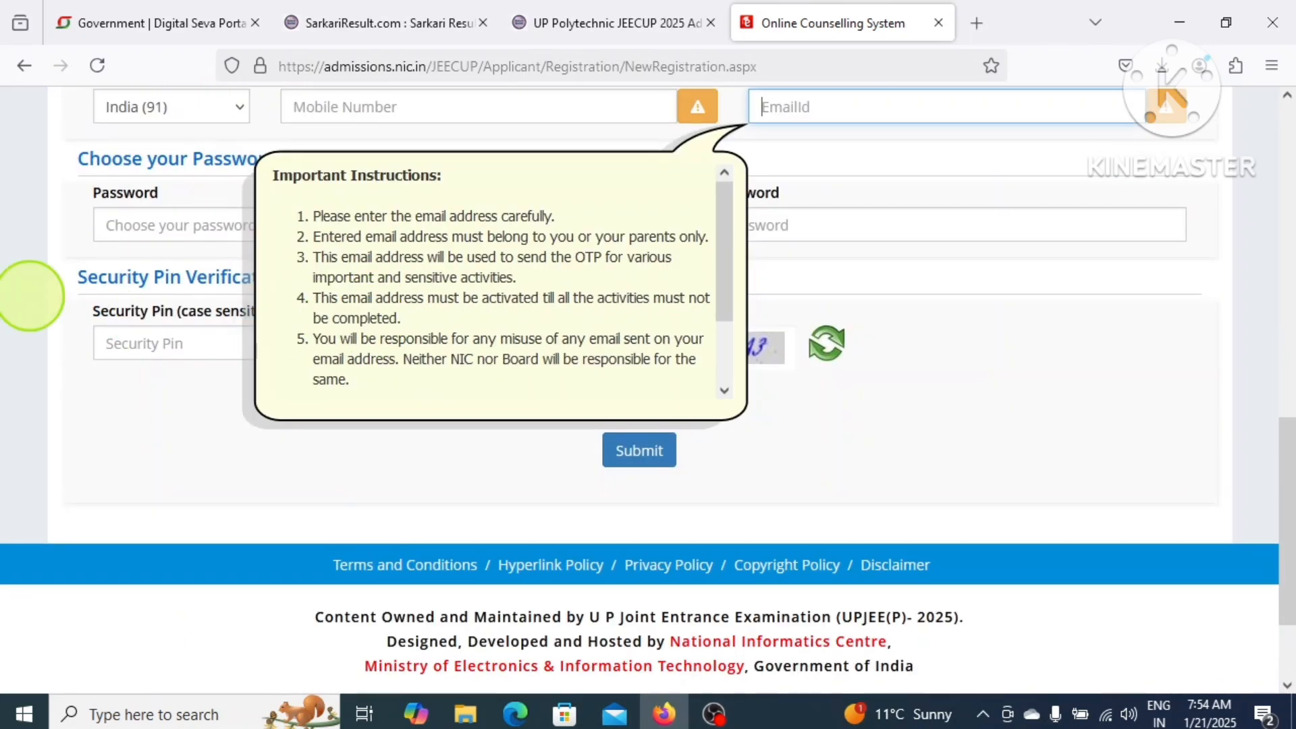
Read the password policy and check the Security Pin Verification section of the registration form.
left_click(47, 277)
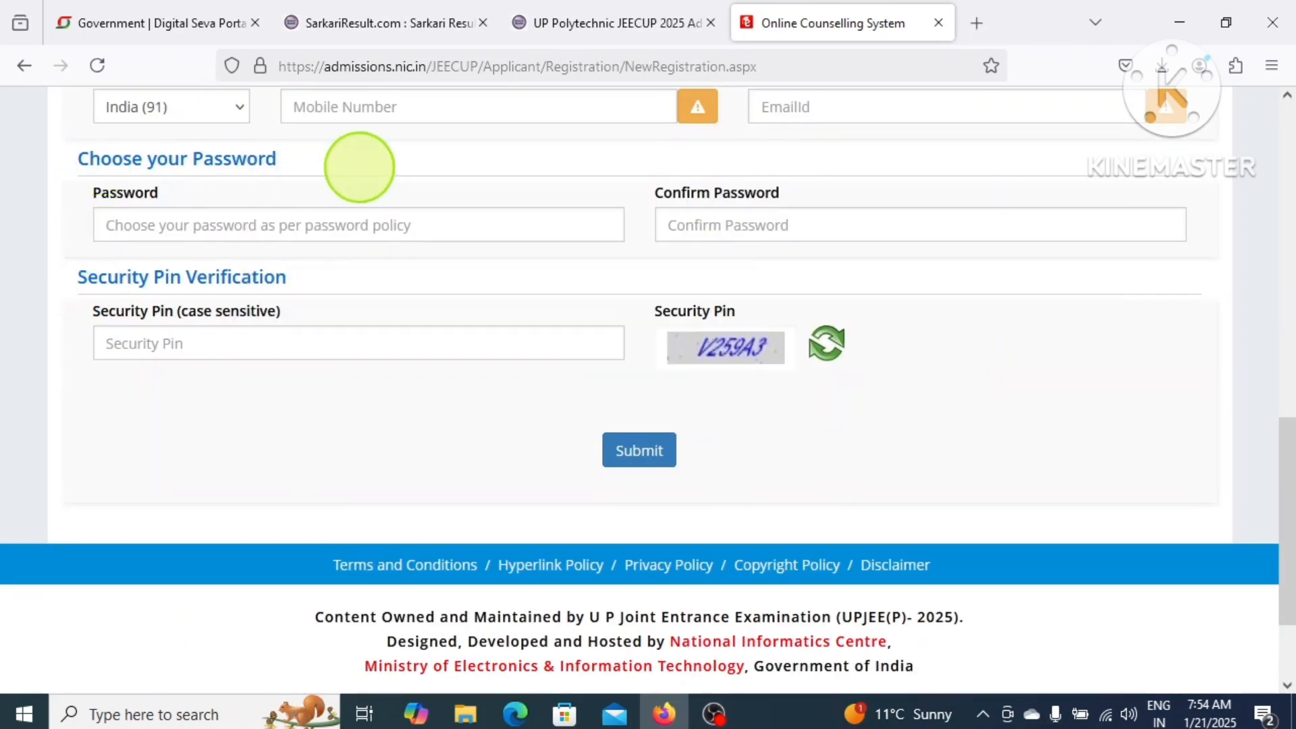
left_click(283, 232)
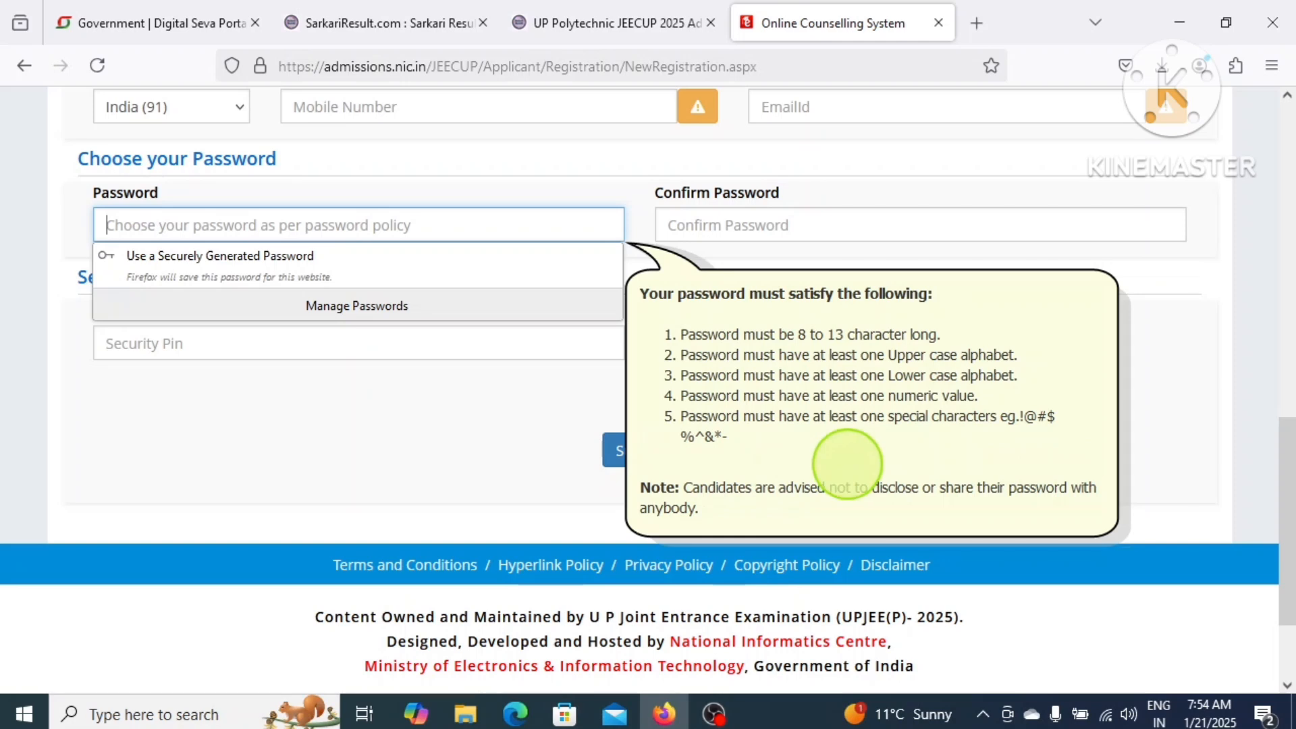
left_click(477, 419)
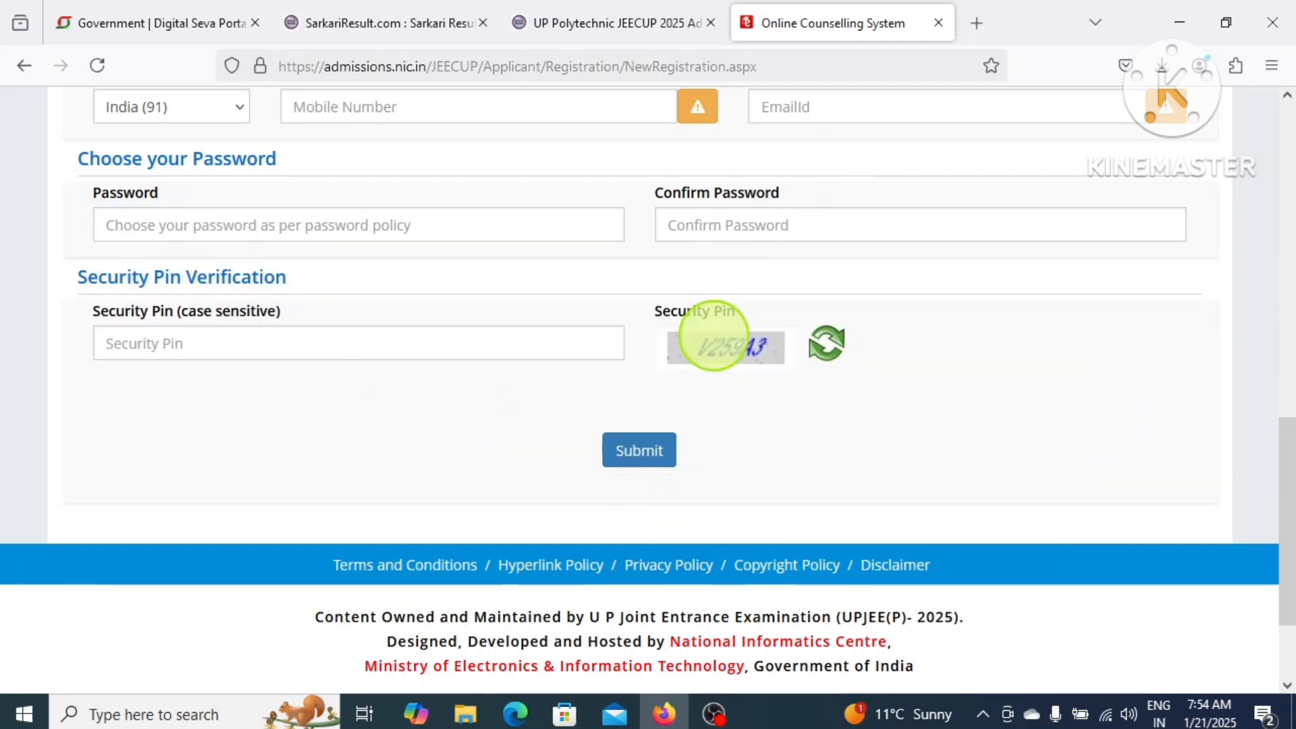
left_click(296, 344)
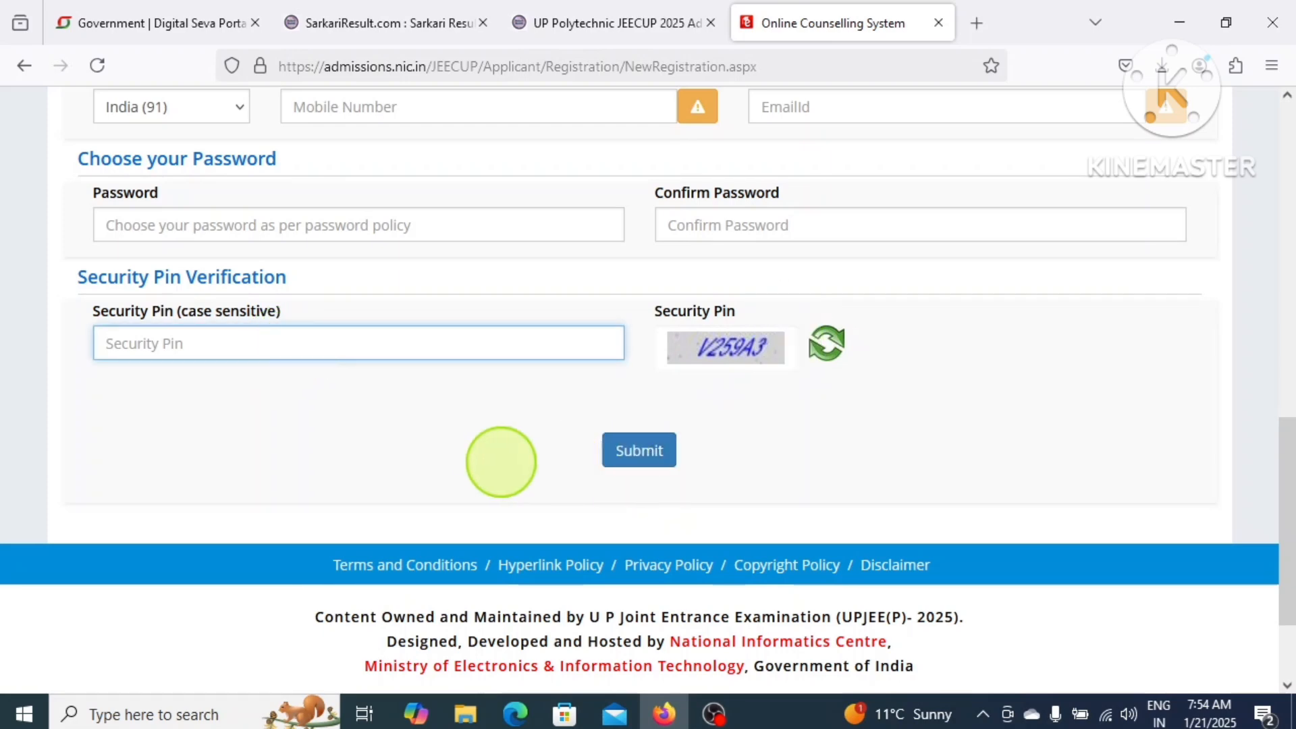
scroll(497, 462, "up", 10)
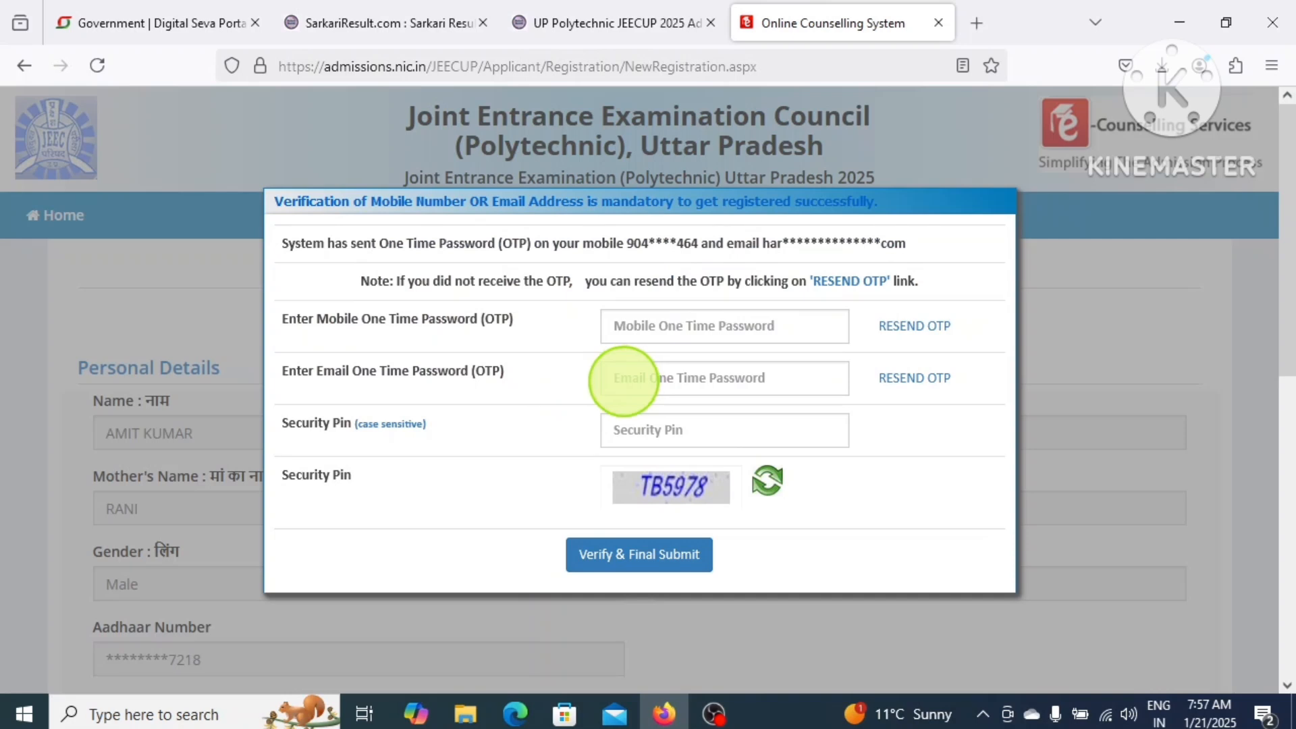
Enter the mobile OTP, email OTP and security pin, submit the verification, and dismiss the offer to save the password.
left_click(646, 321)
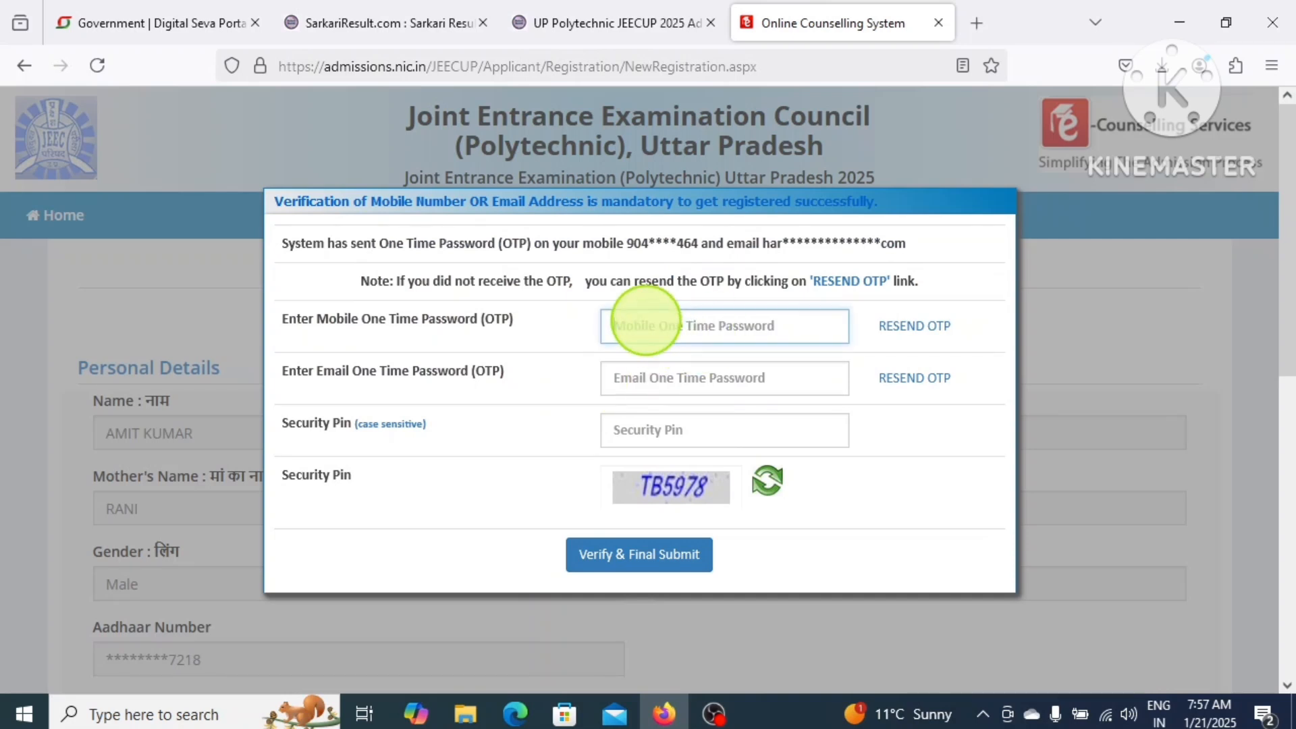
left_click(668, 375)
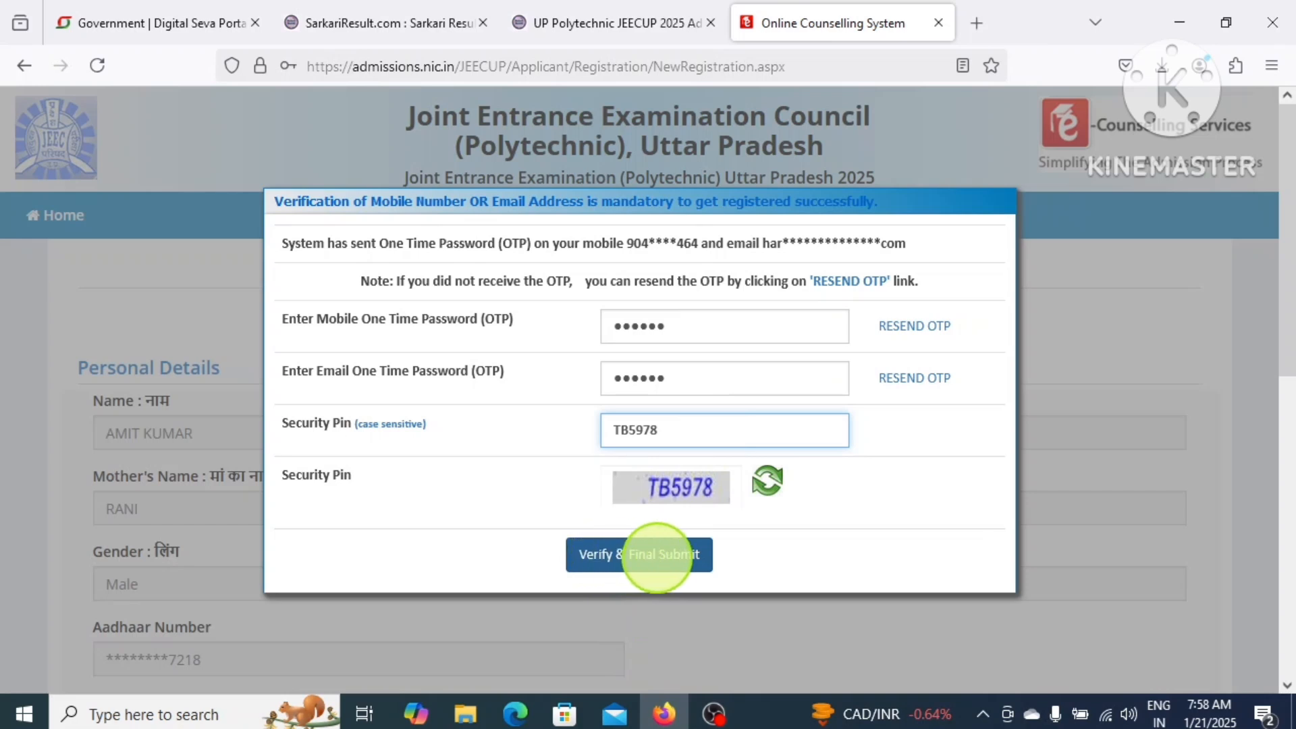
left_click(652, 552)
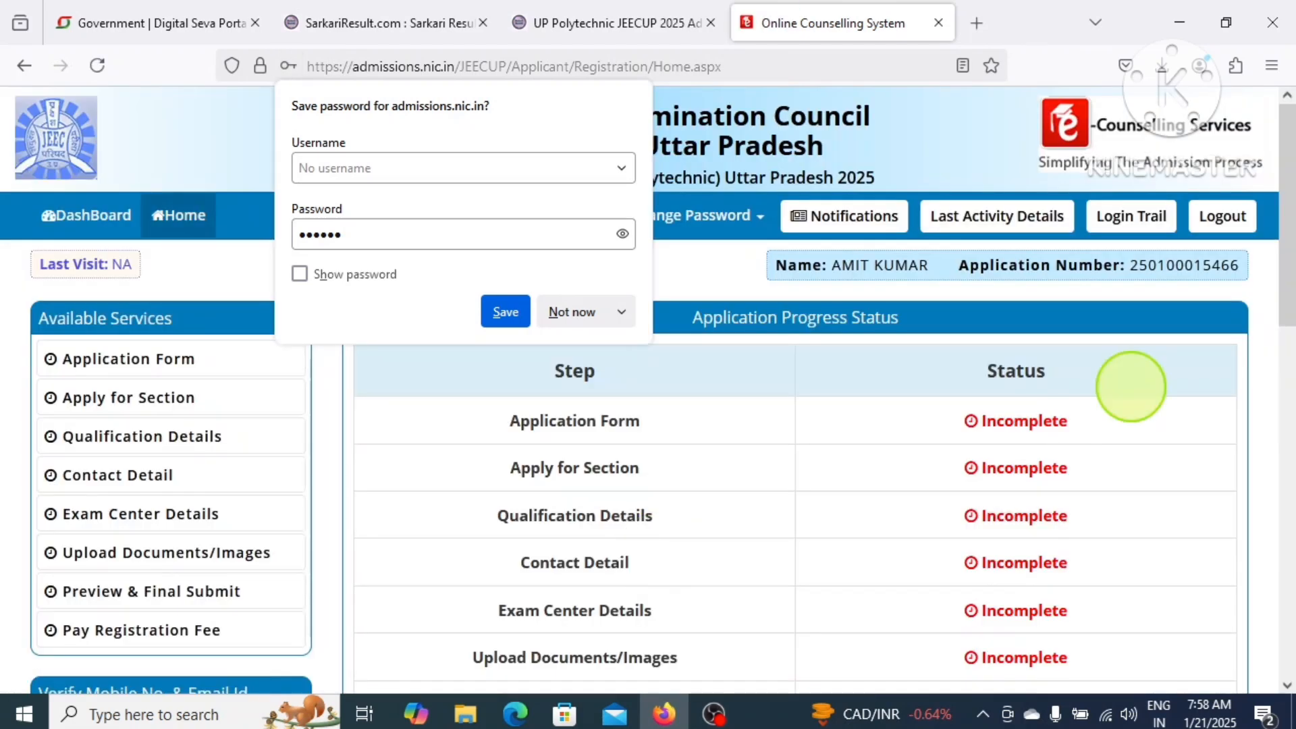
left_click(1130, 387)
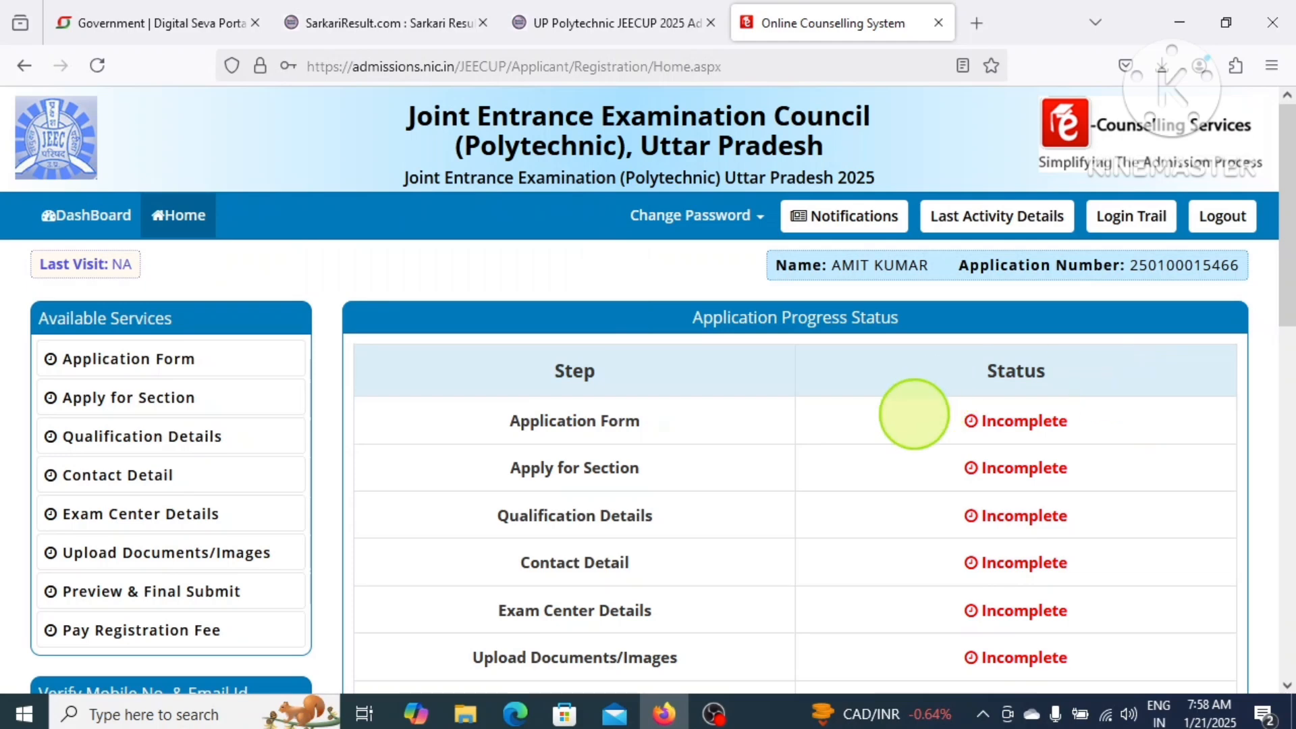
Review the Application Progress Status list and open the Application Form.
scroll(860, 486, "down", 5)
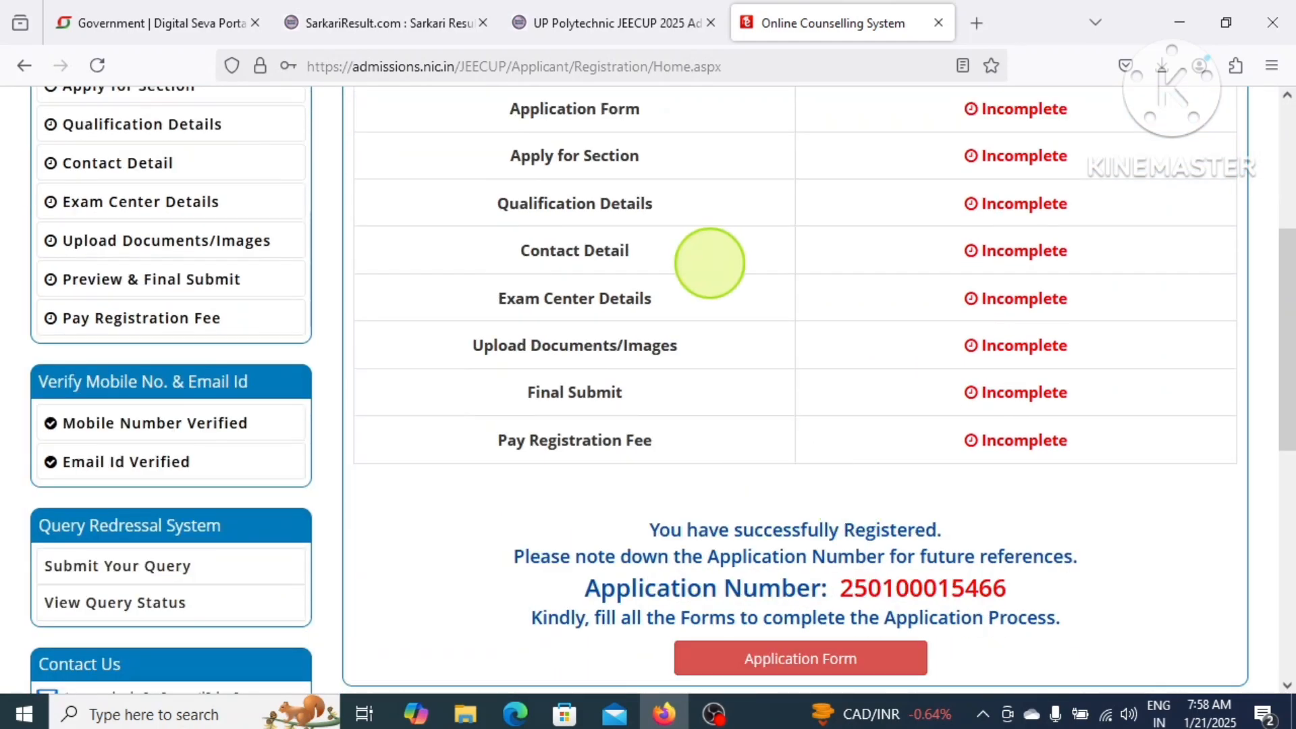
scroll(712, 284, "up", 2)
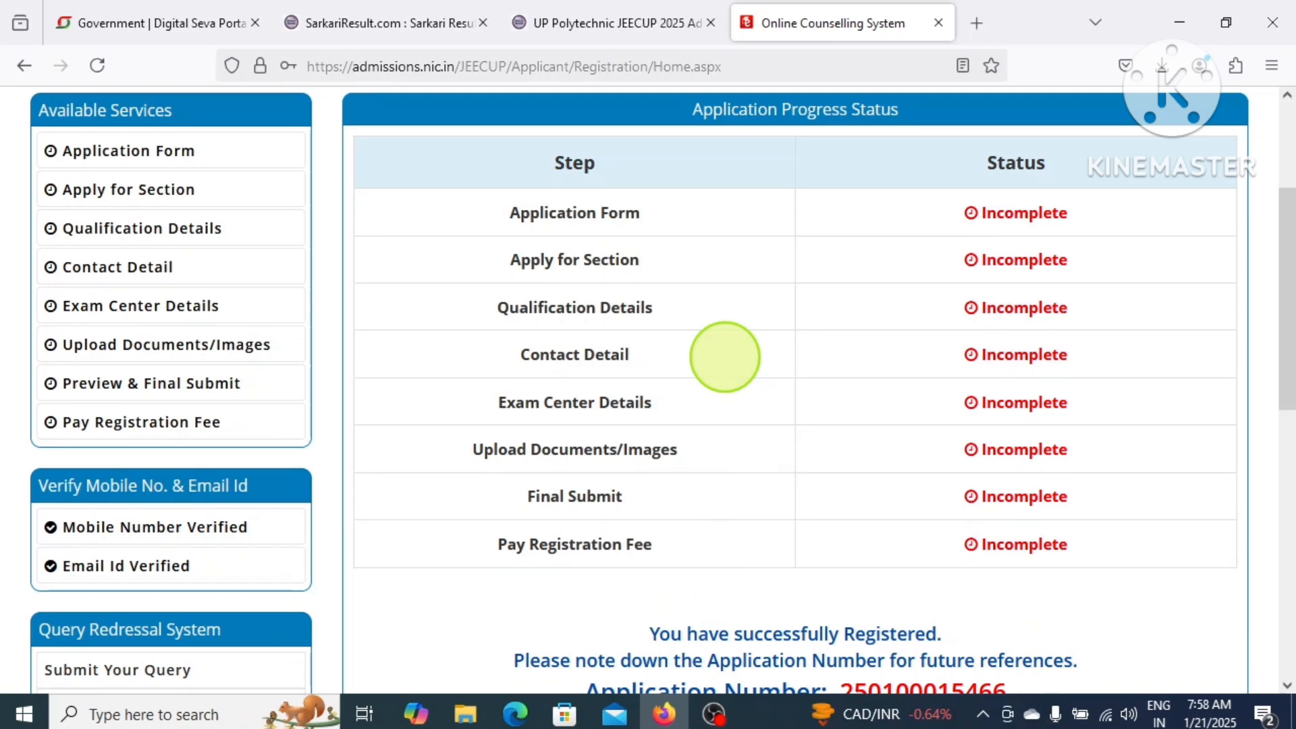
scroll(724, 356, "down", 2)
scroll(733, 376, "down", 2)
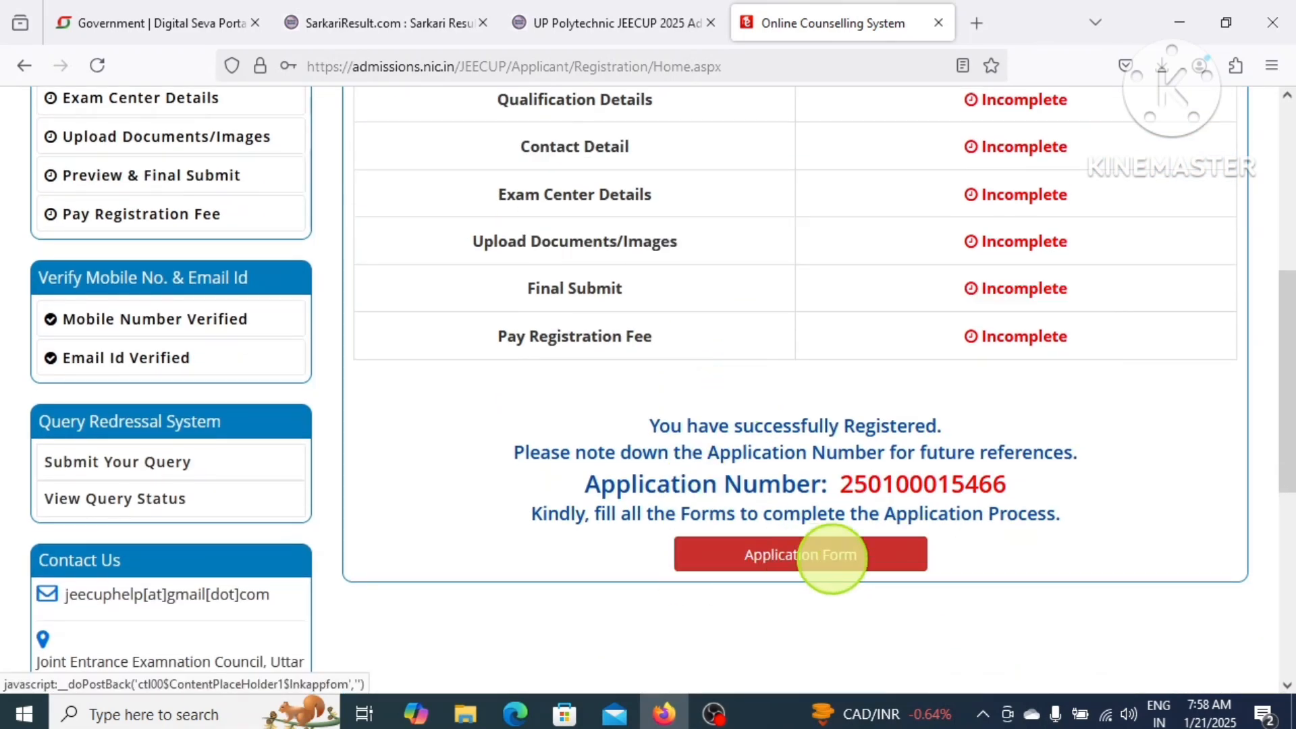
left_click(831, 557)
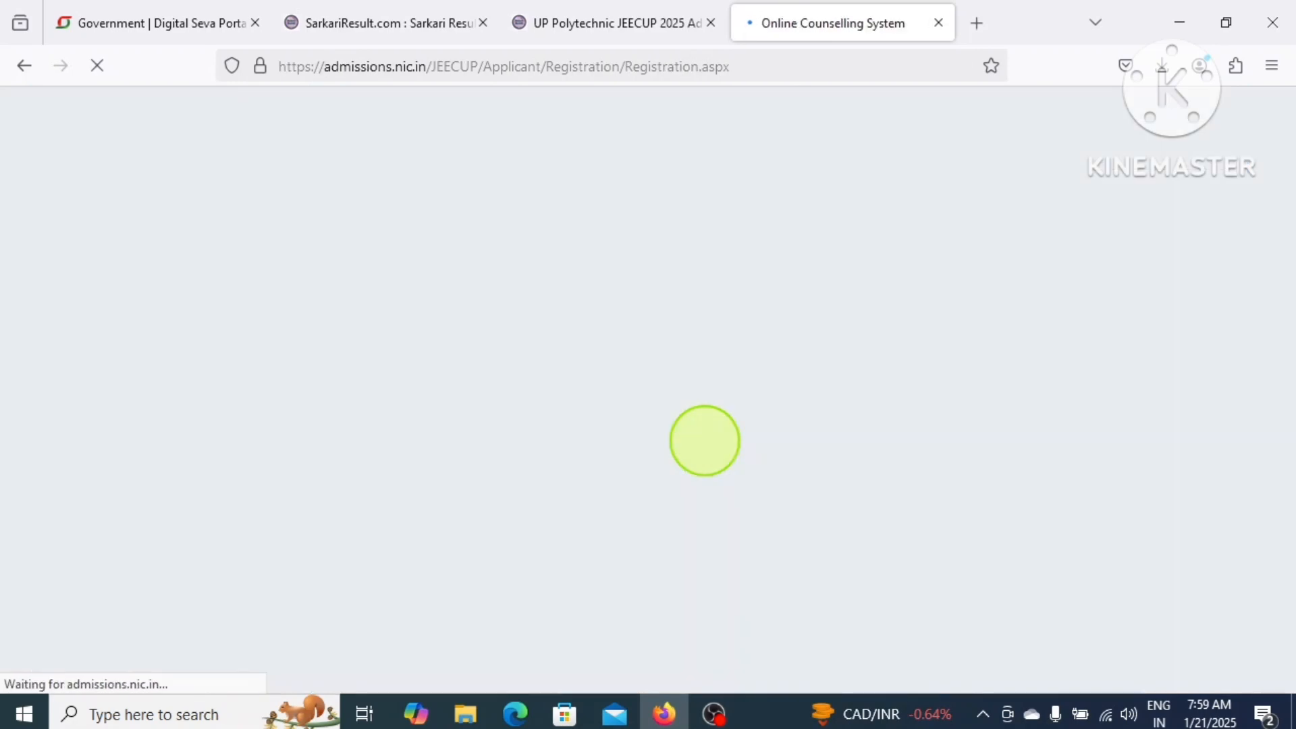
Set the State of Eligibility to Domicile of U.P. and the Category to General.
scroll(705, 441, "down", 3)
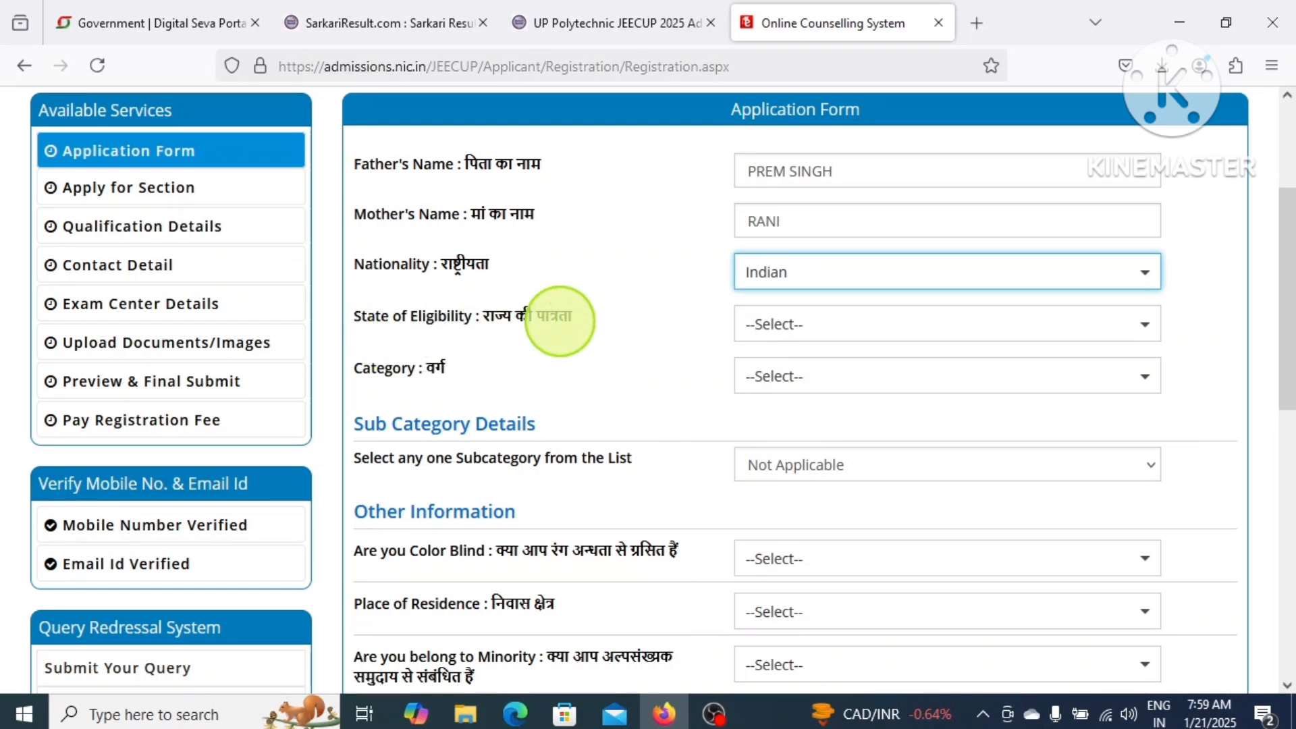
left_click(749, 318)
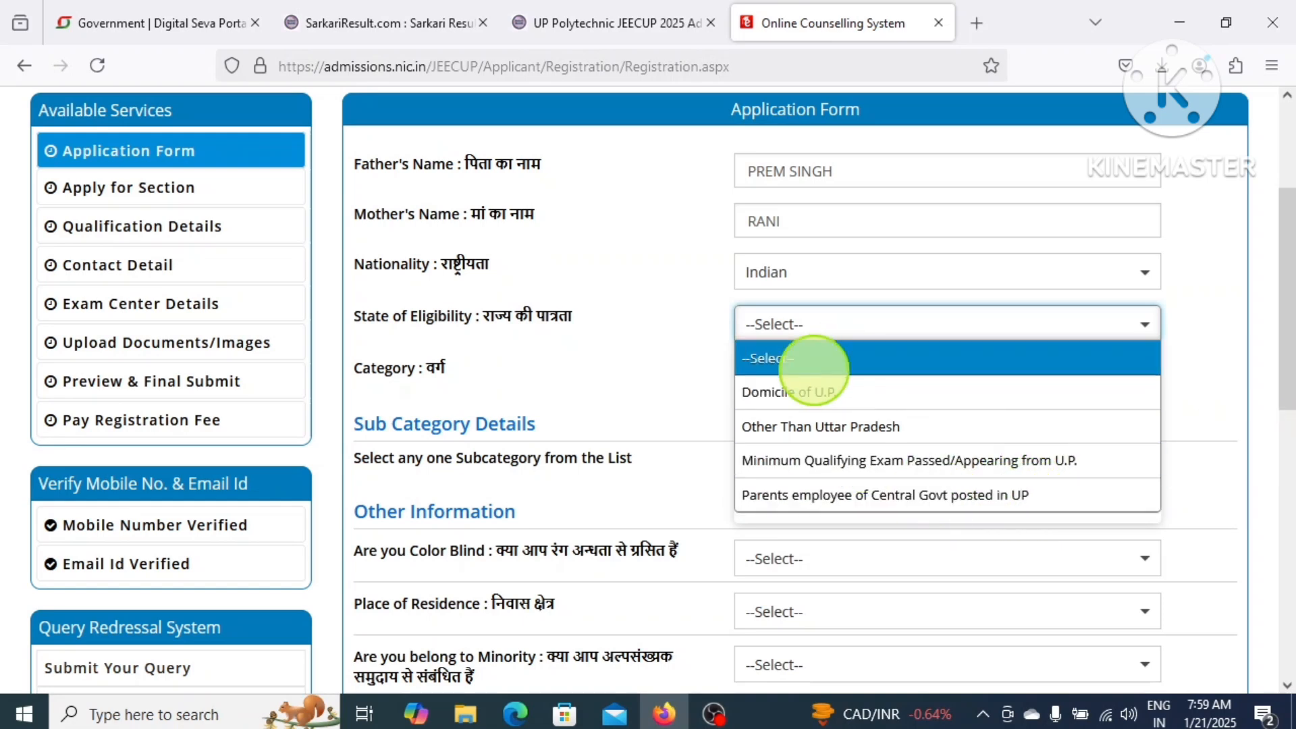
left_click(810, 393)
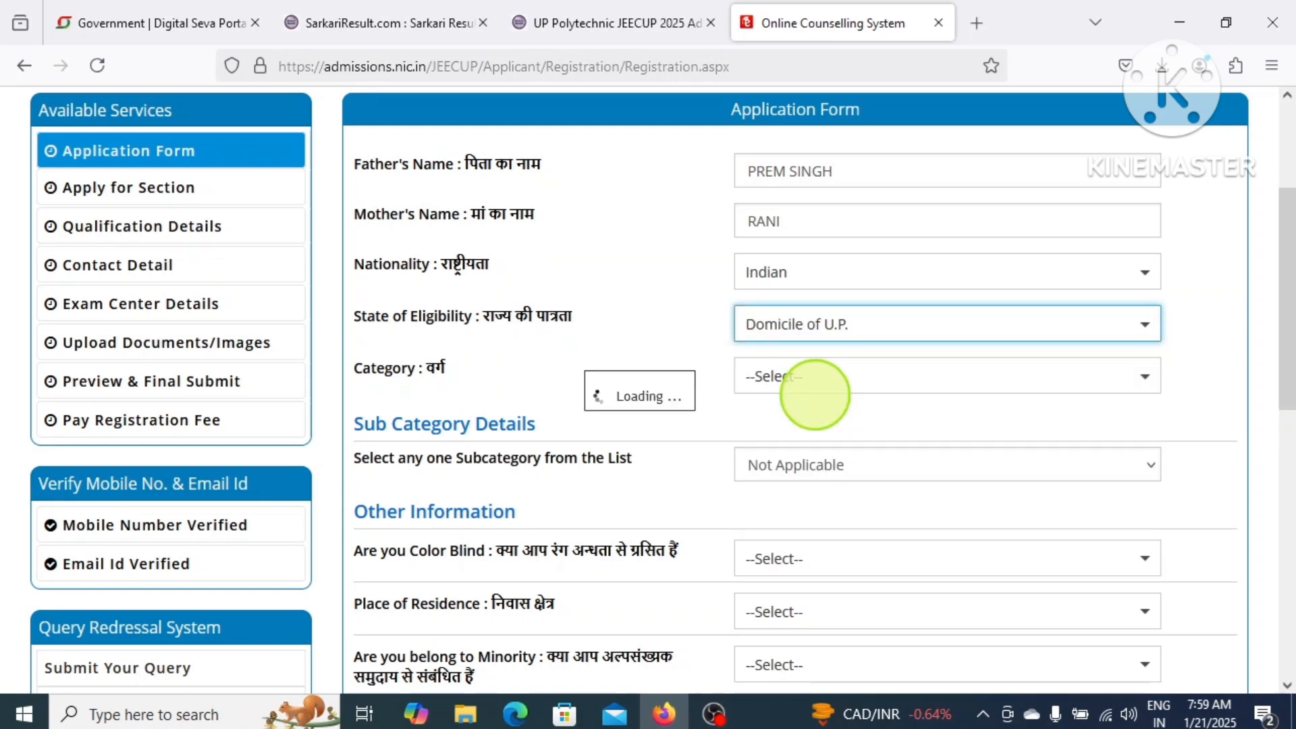
scroll(815, 395, "down", 1)
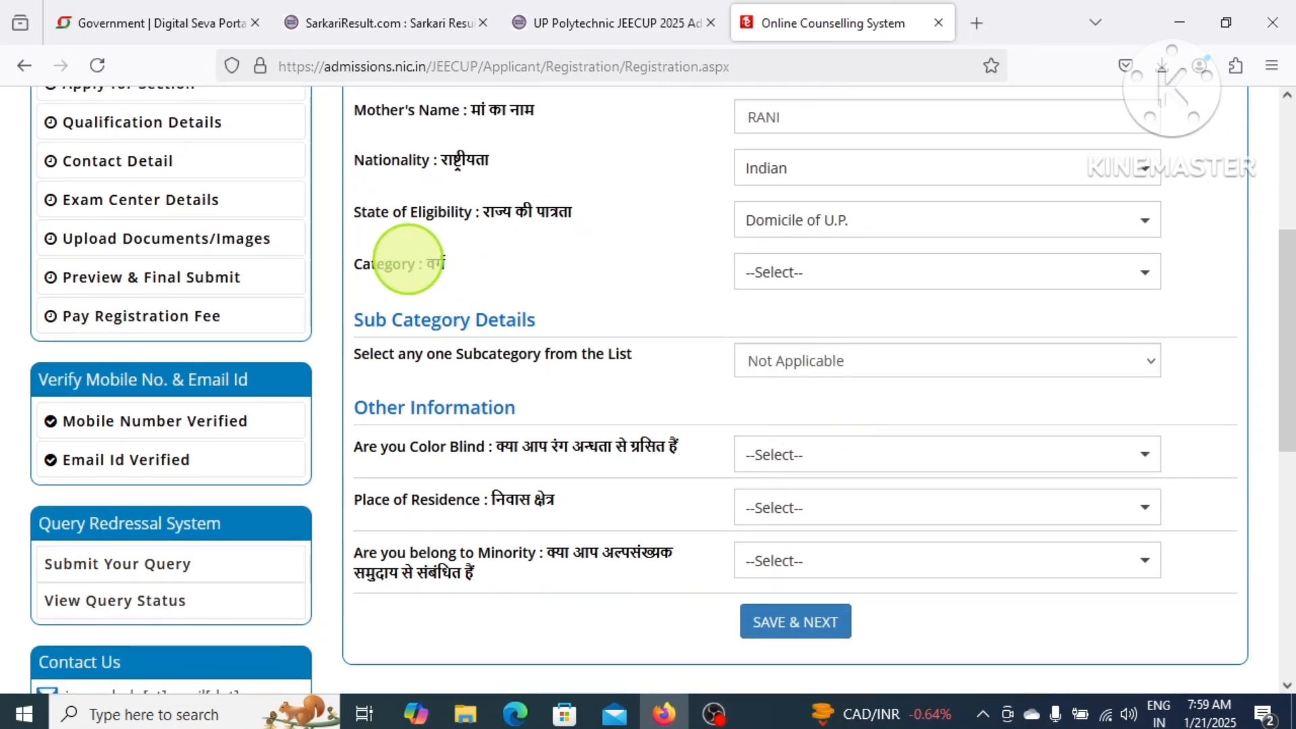
left_click_drag(401, 264, 448, 262)
left_click(788, 260)
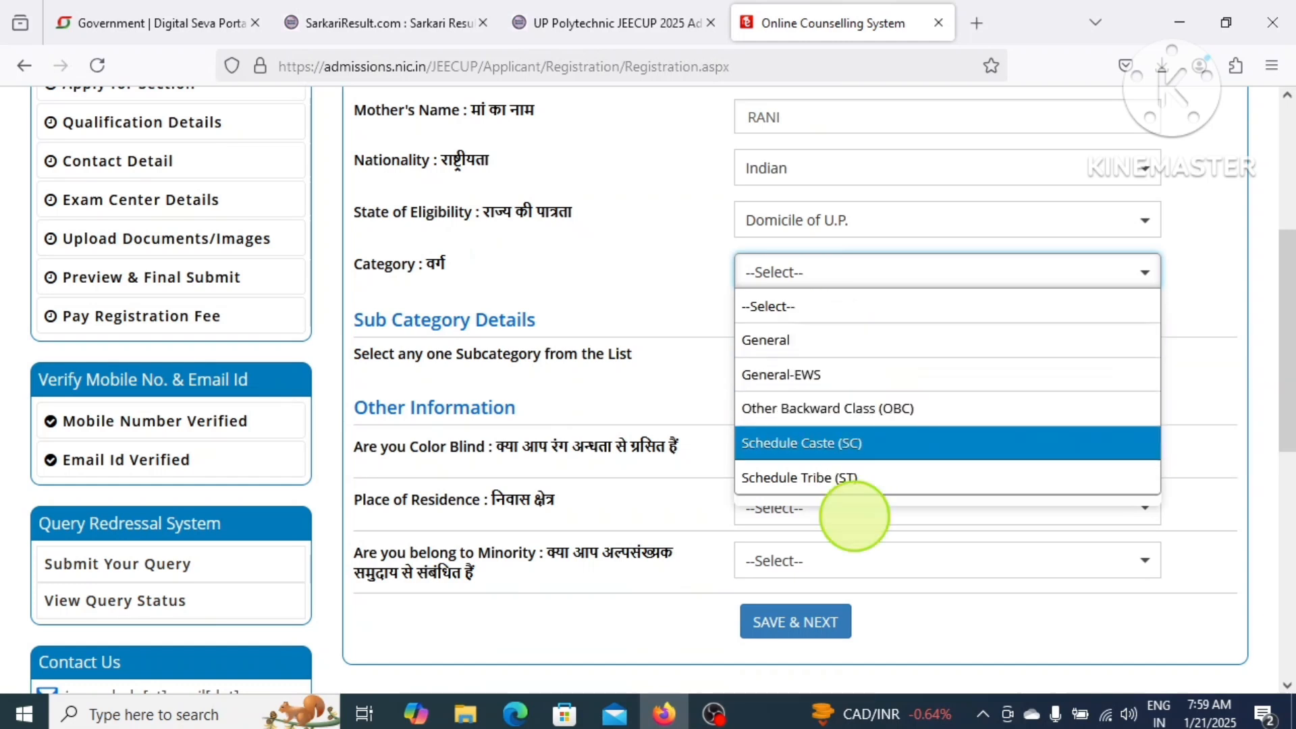
left_click(783, 343)
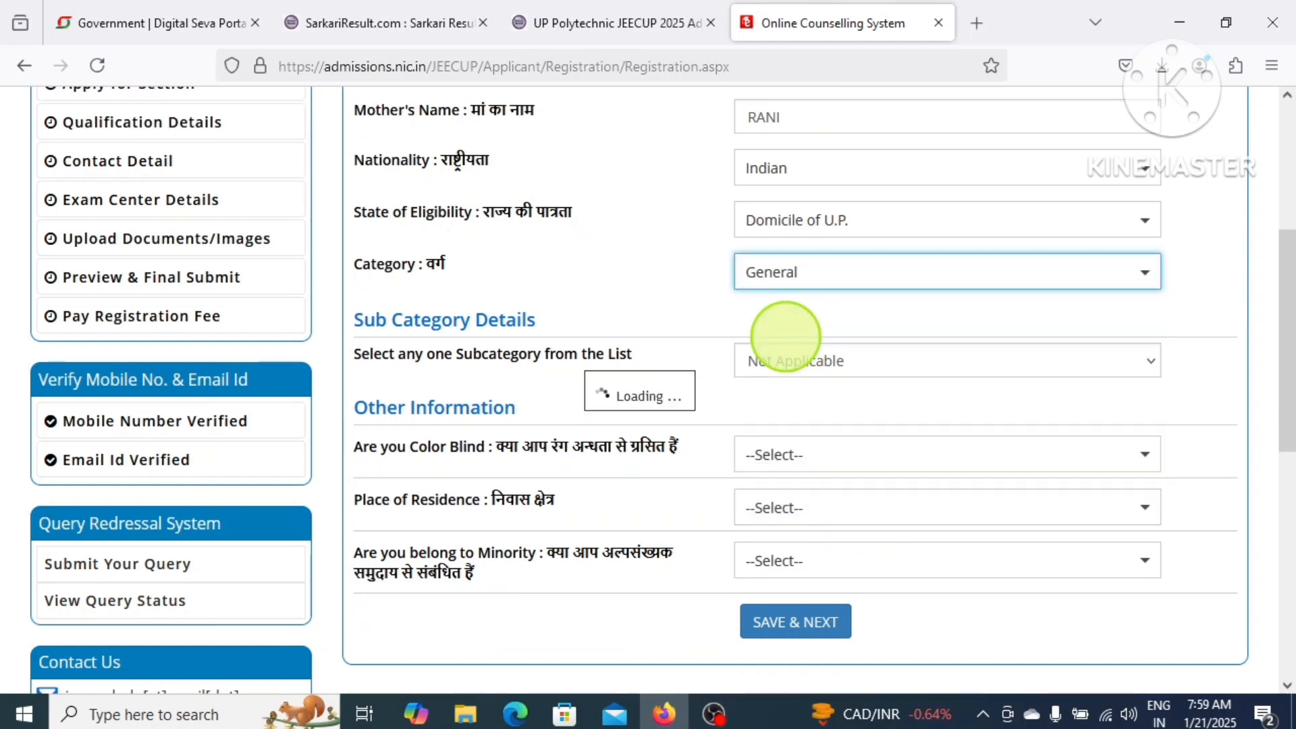
Choose Not Applicable as the subcategory in the Sub Category Details.
scroll(767, 347, "down", 2)
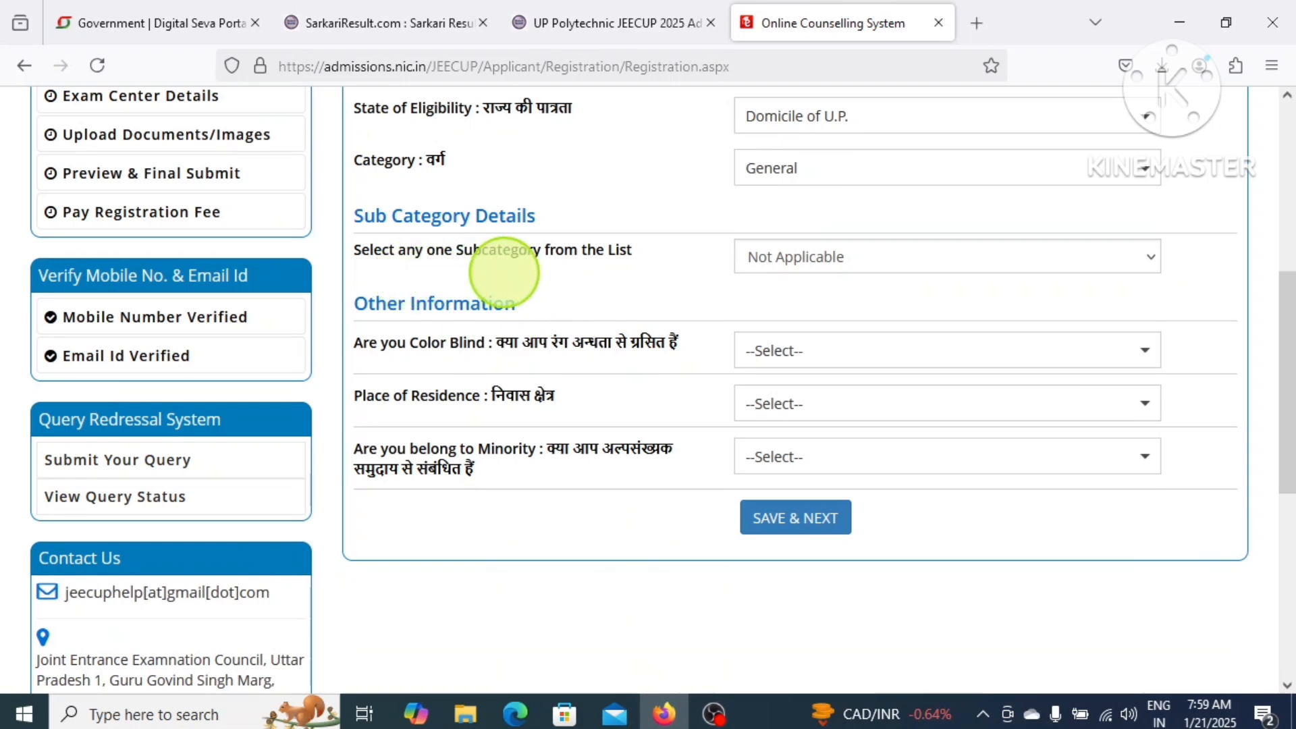
left_click(787, 255)
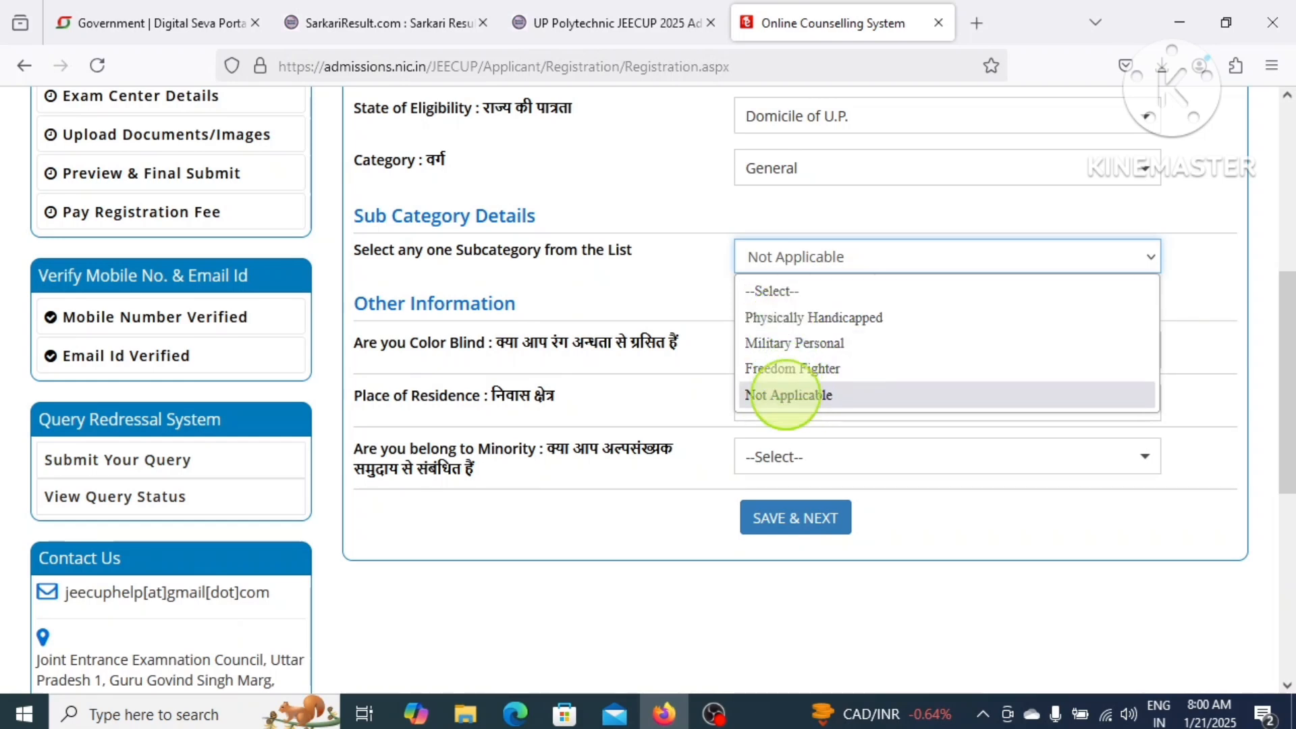
left_click(810, 394)
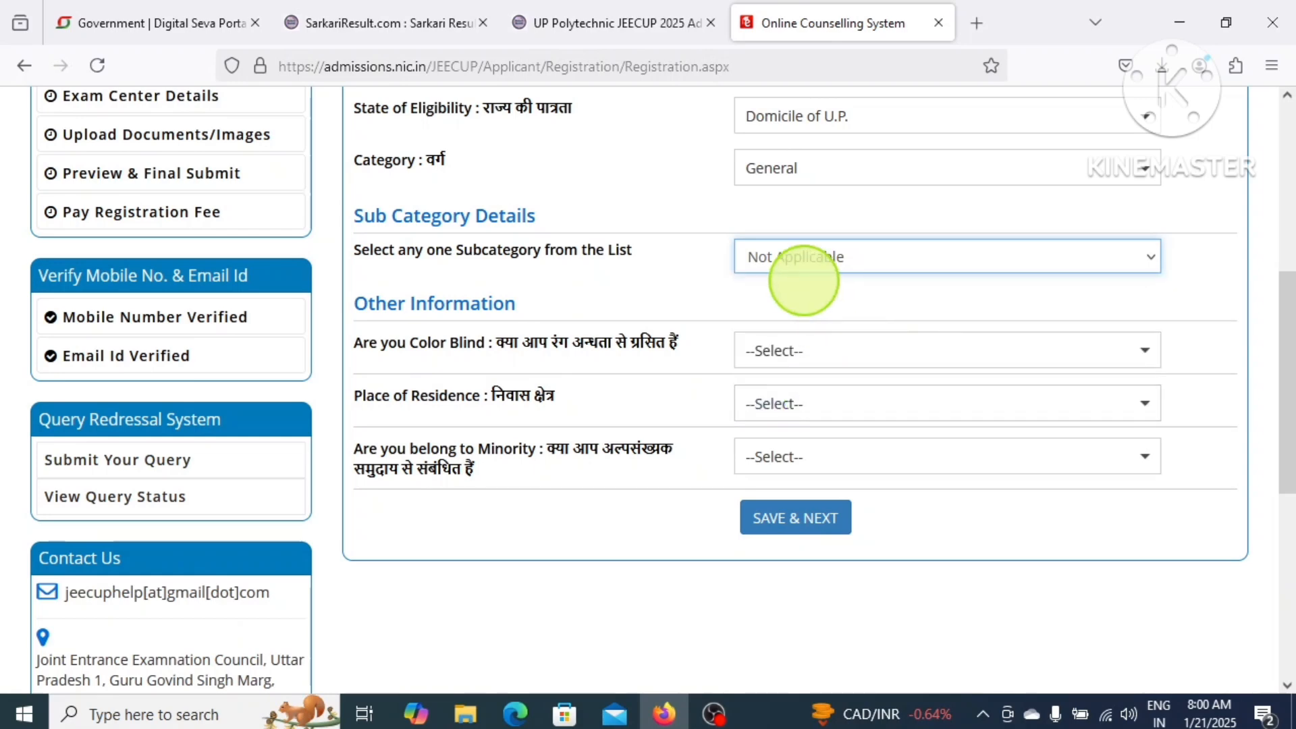
Set Color Blind to No, Place of Residence to Urban and Minority to No, and save the application form to continue.
scroll(800, 304, "down", 3)
scroll(473, 311, "up", 2)
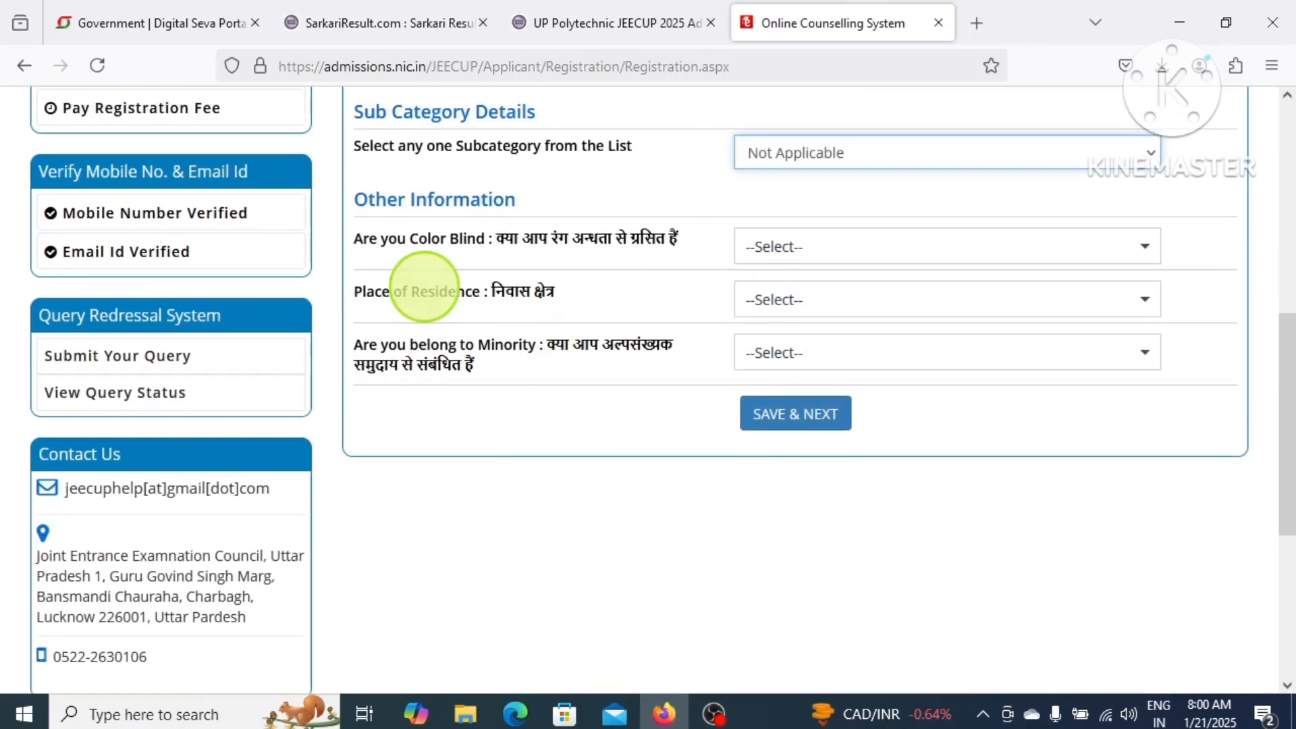
left_click(804, 243)
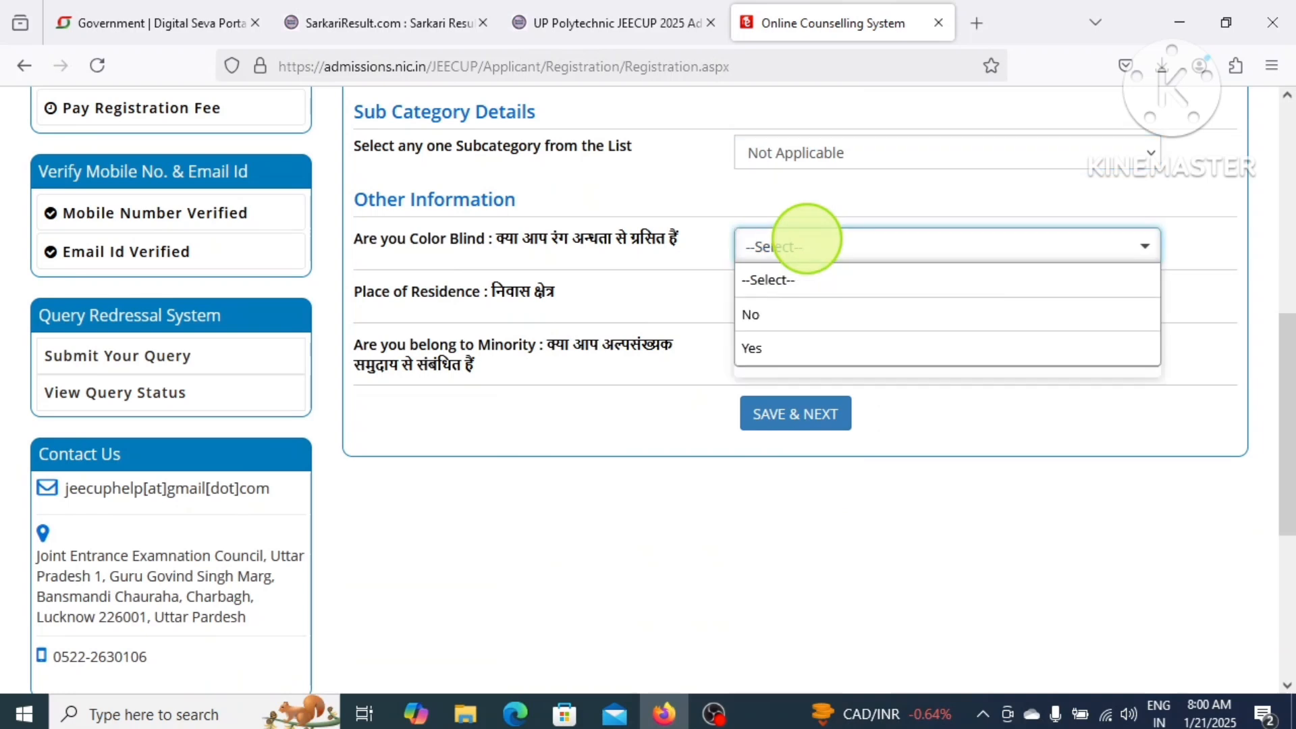
left_click(773, 302)
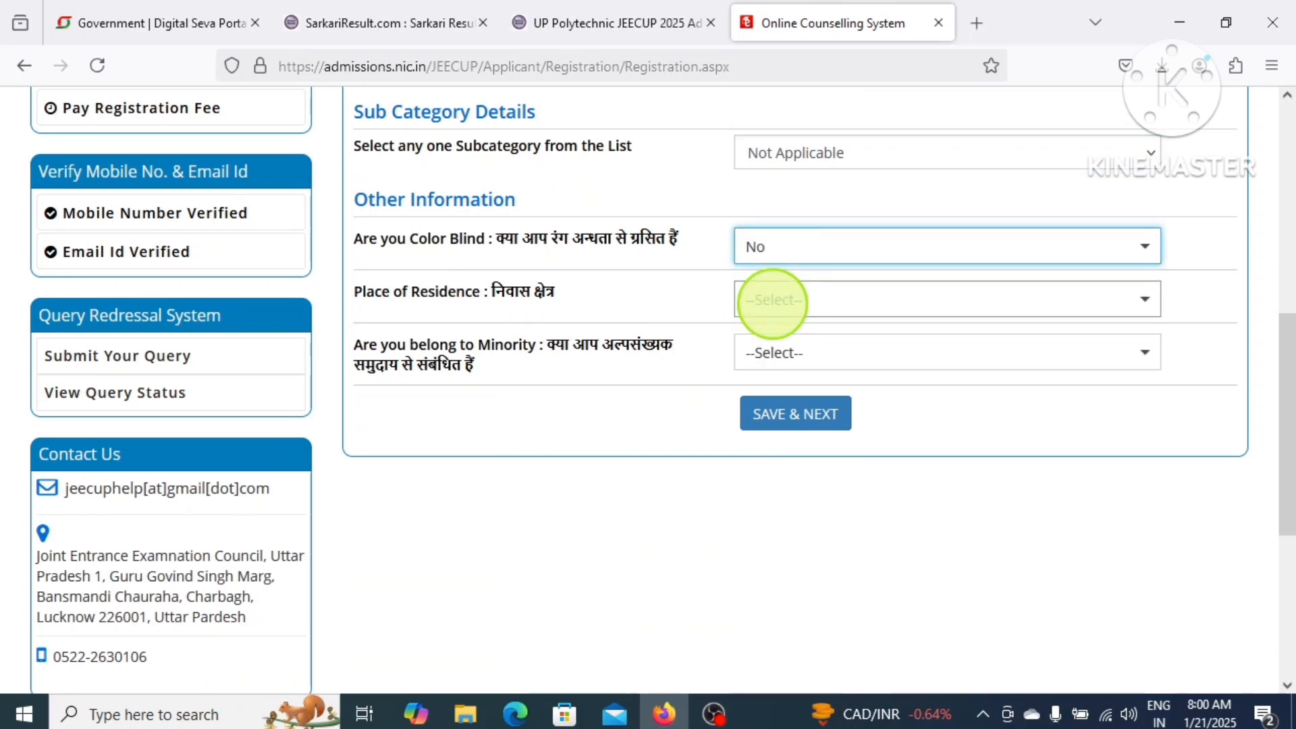
left_click(792, 301)
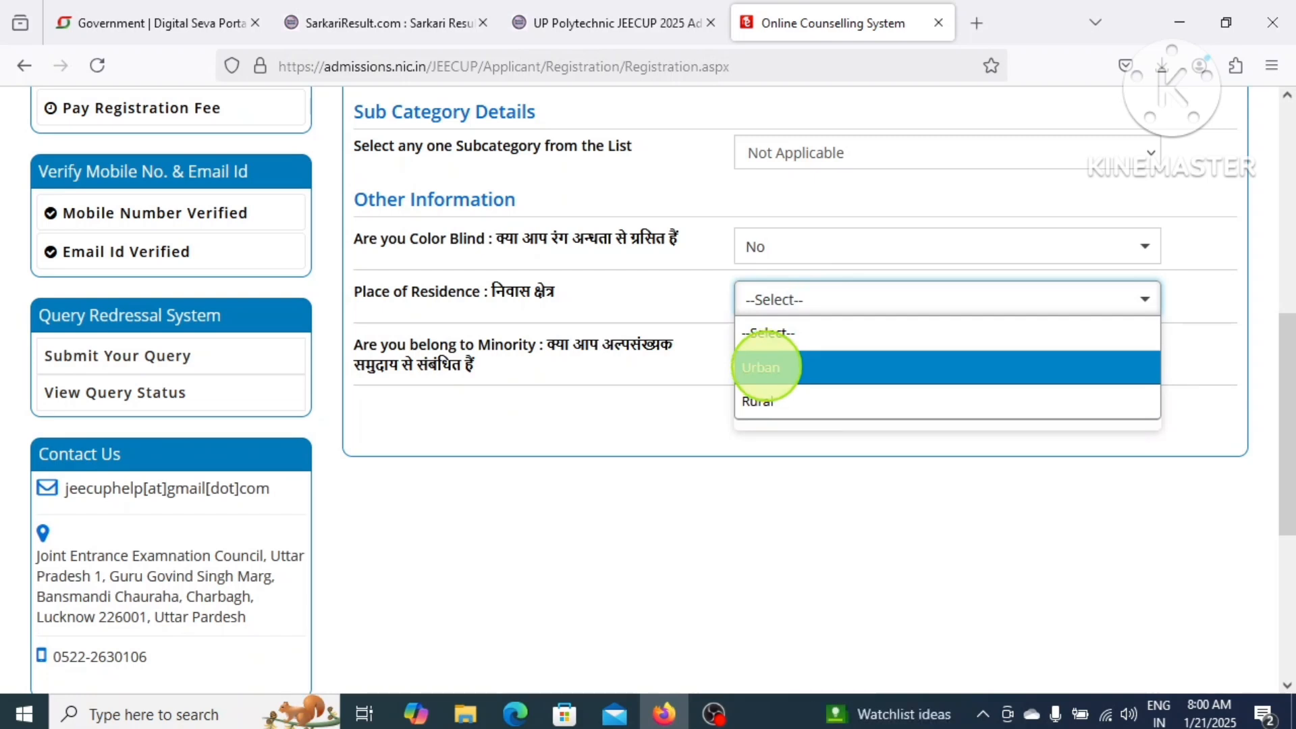
left_click(766, 367)
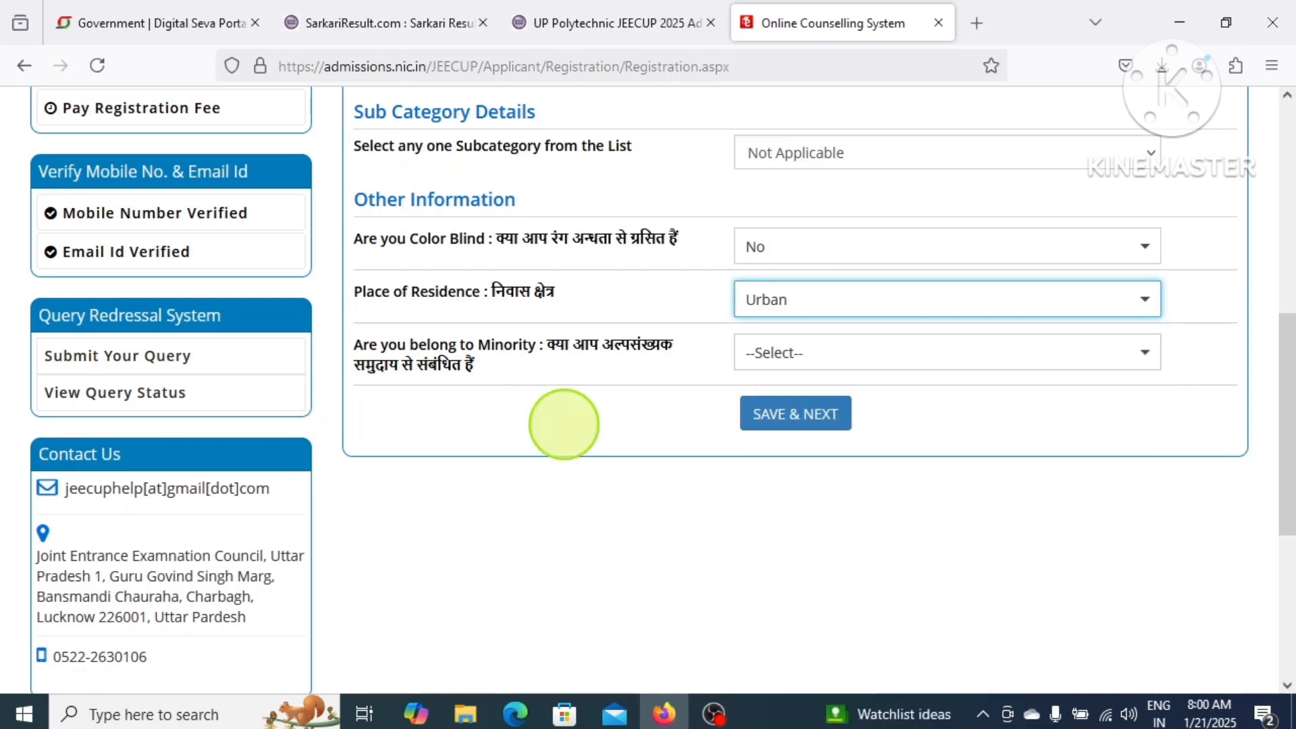
left_click(815, 348)
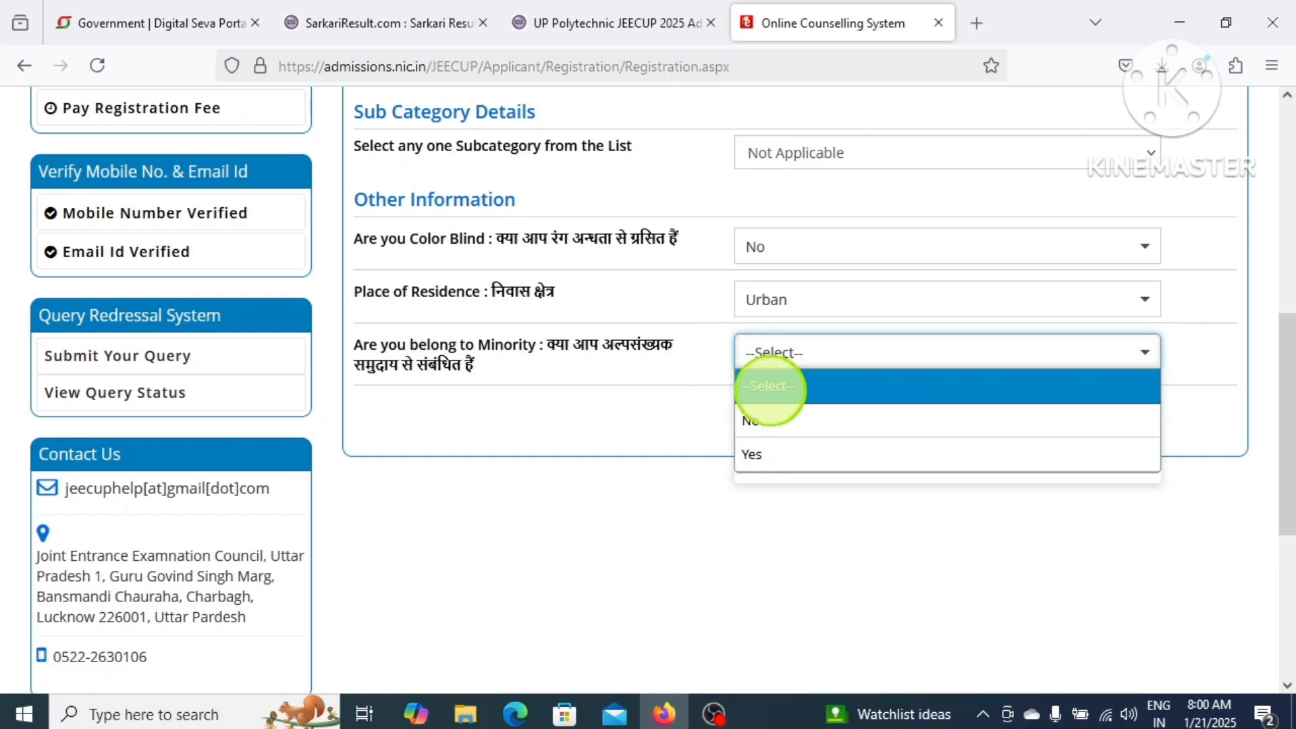
left_click(775, 421)
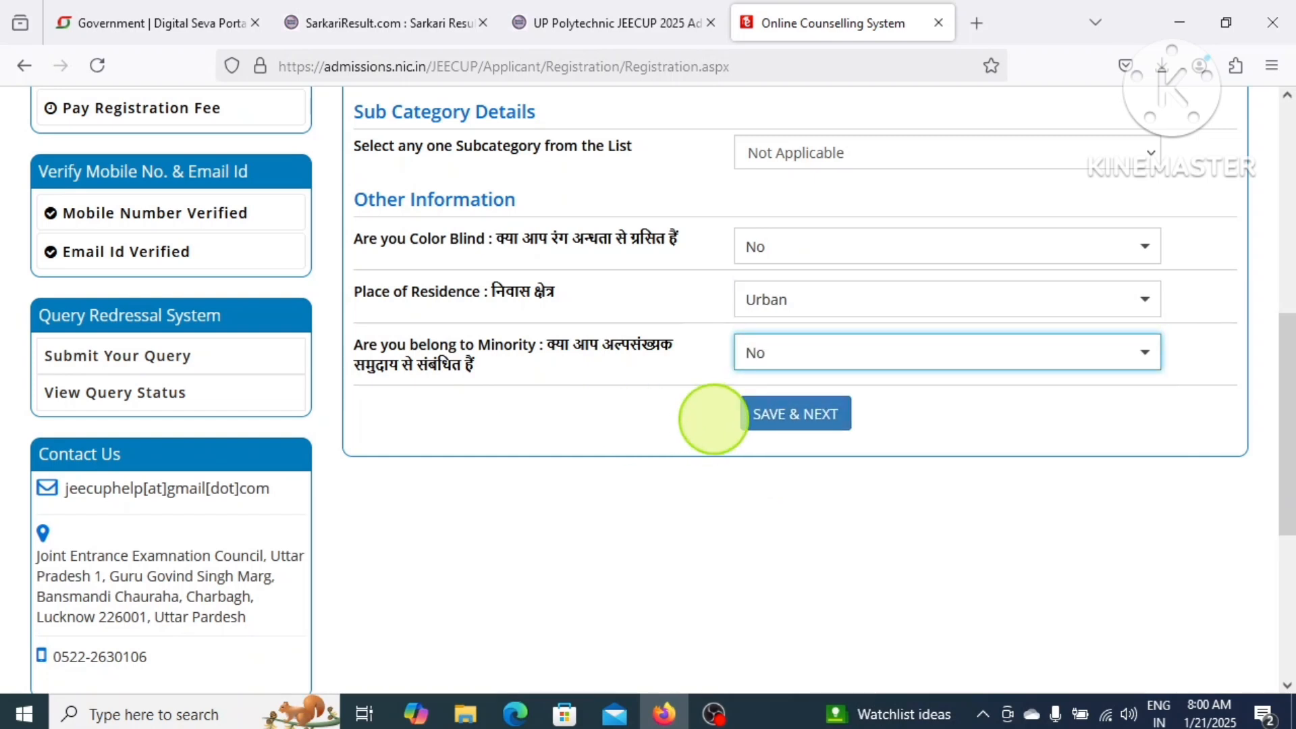
left_click(756, 411)
left_click(605, 442)
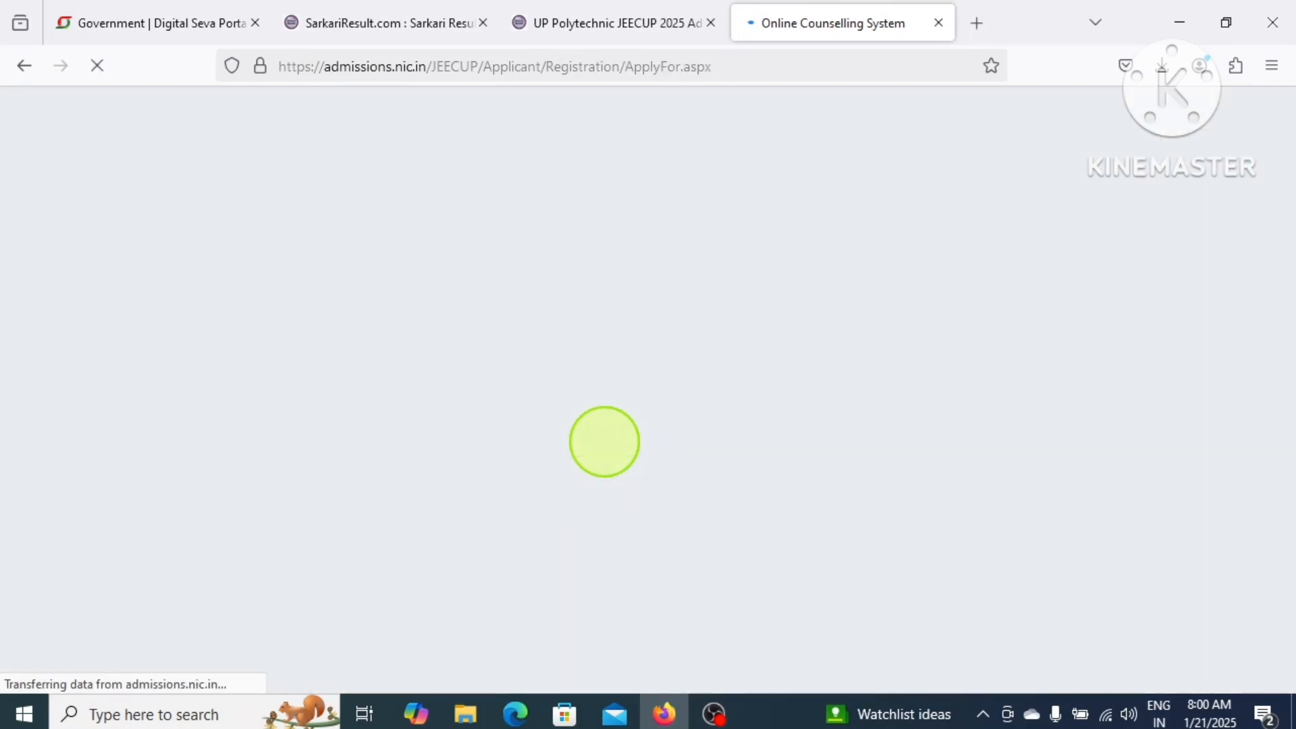
Choose Group A for the Group A row in the Apply for Section table.
scroll(605, 444, "down", 1)
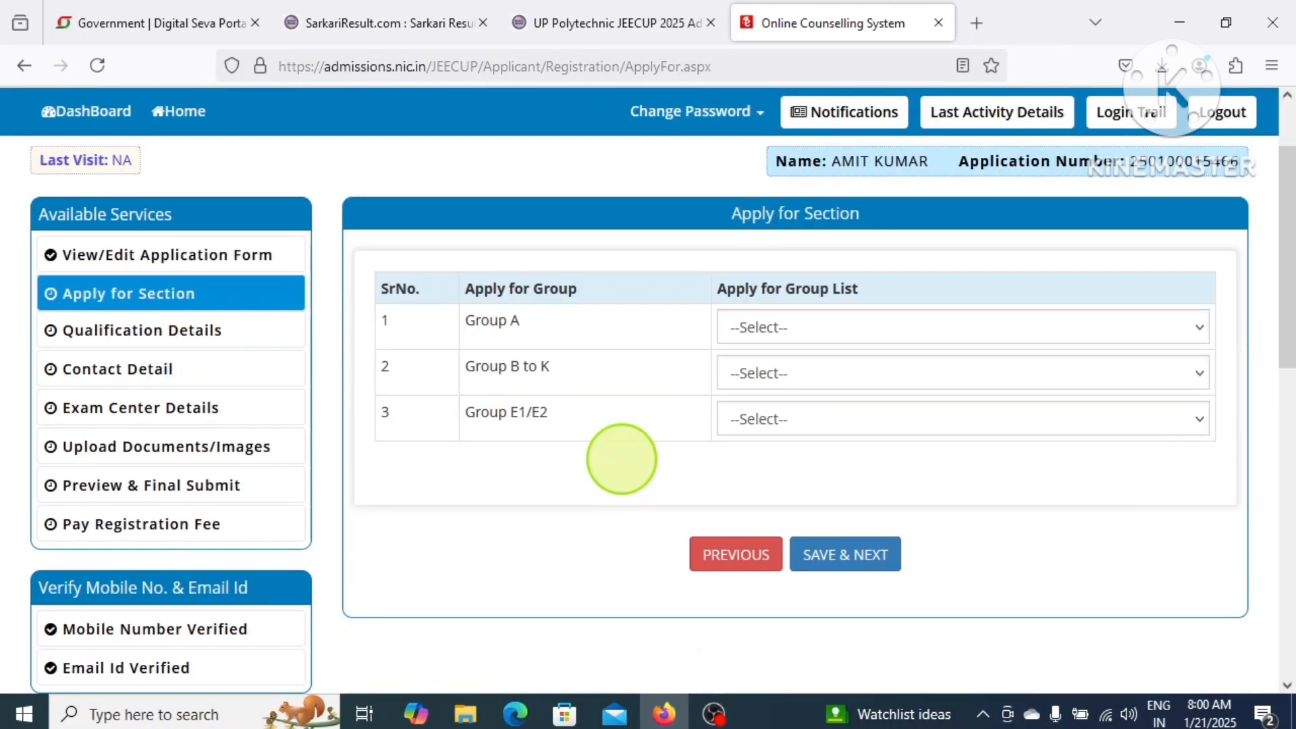
left_click_drag(407, 264, 1169, 344)
left_click(1111, 507)
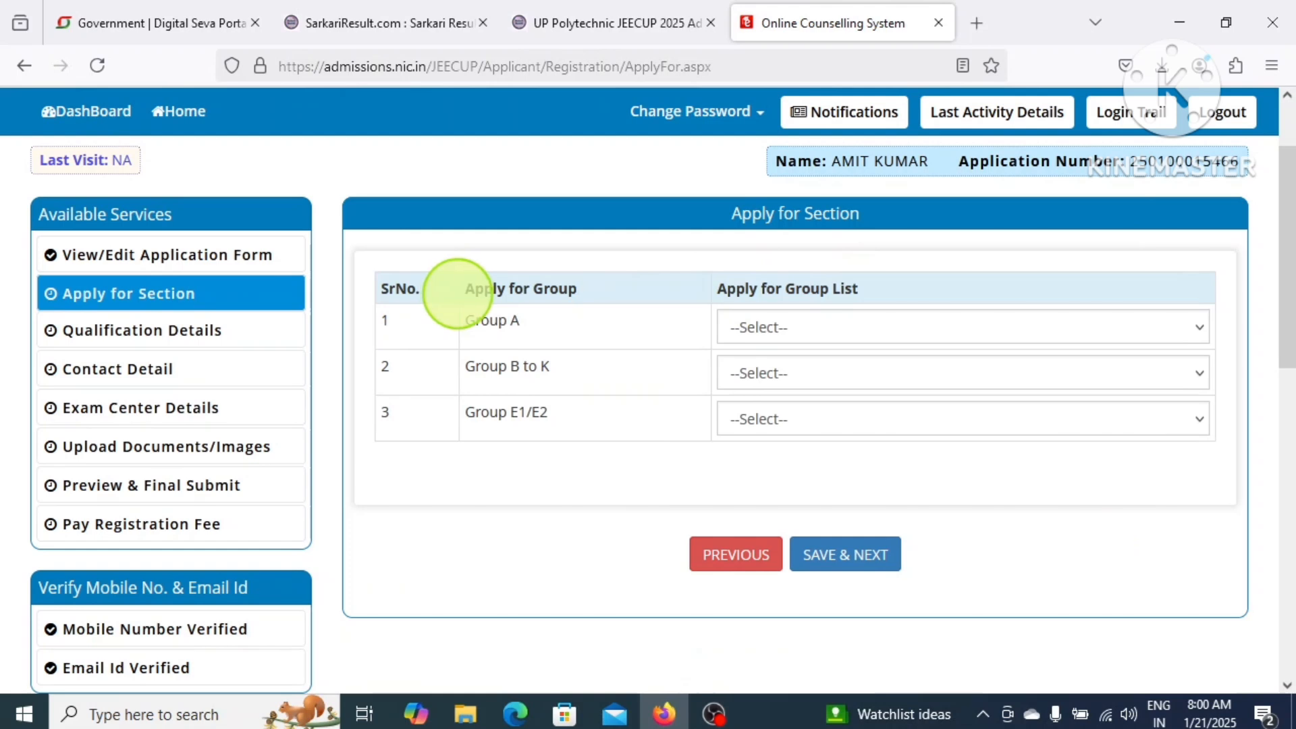
left_click_drag(457, 294, 932, 287)
left_click(1014, 270)
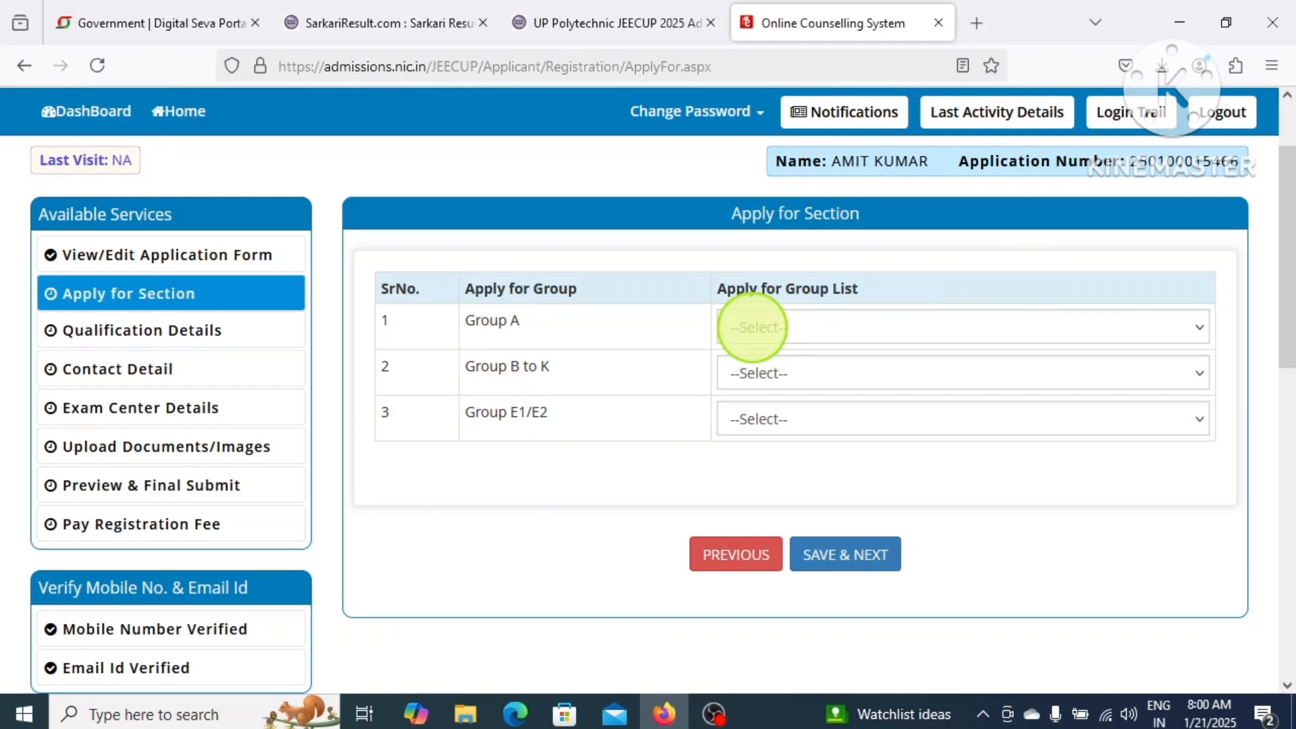
left_click(753, 328)
left_click(754, 388)
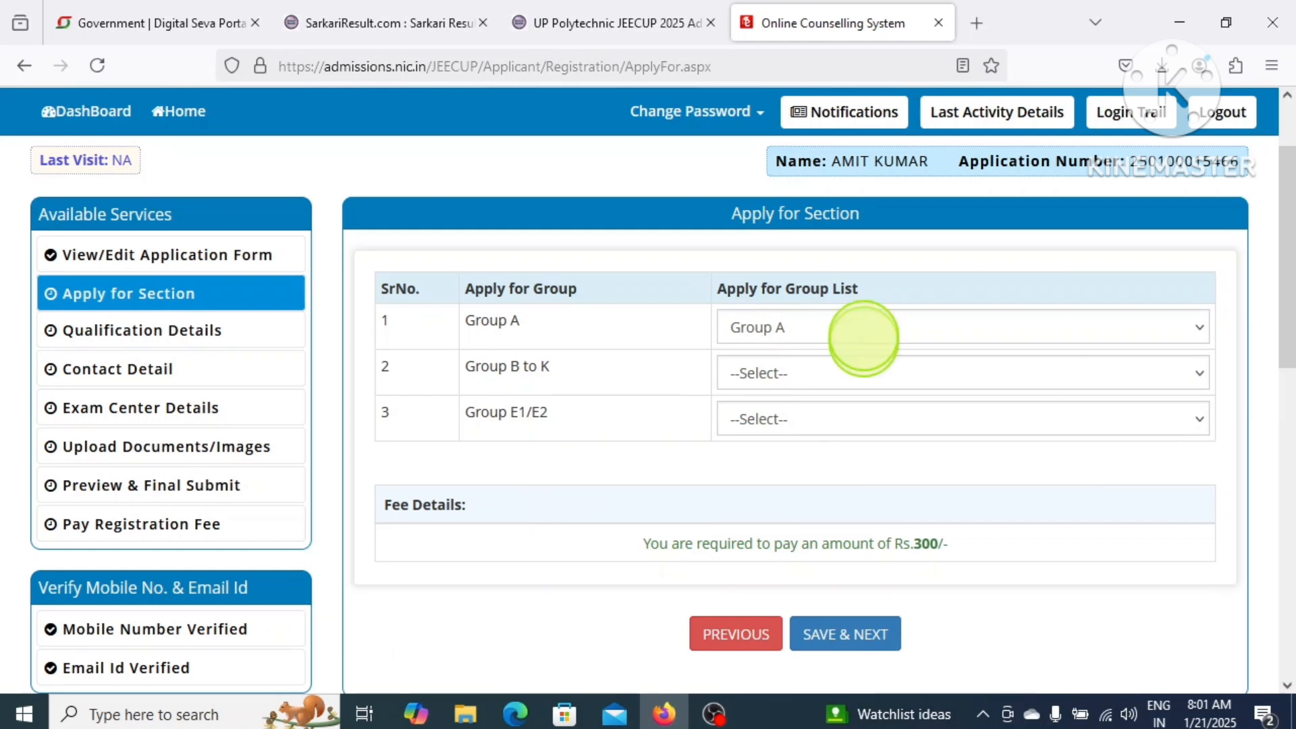
Set the Group B to K row to Group B and the Group E1/E2 row to Group E1 (Bio).
left_click(820, 377)
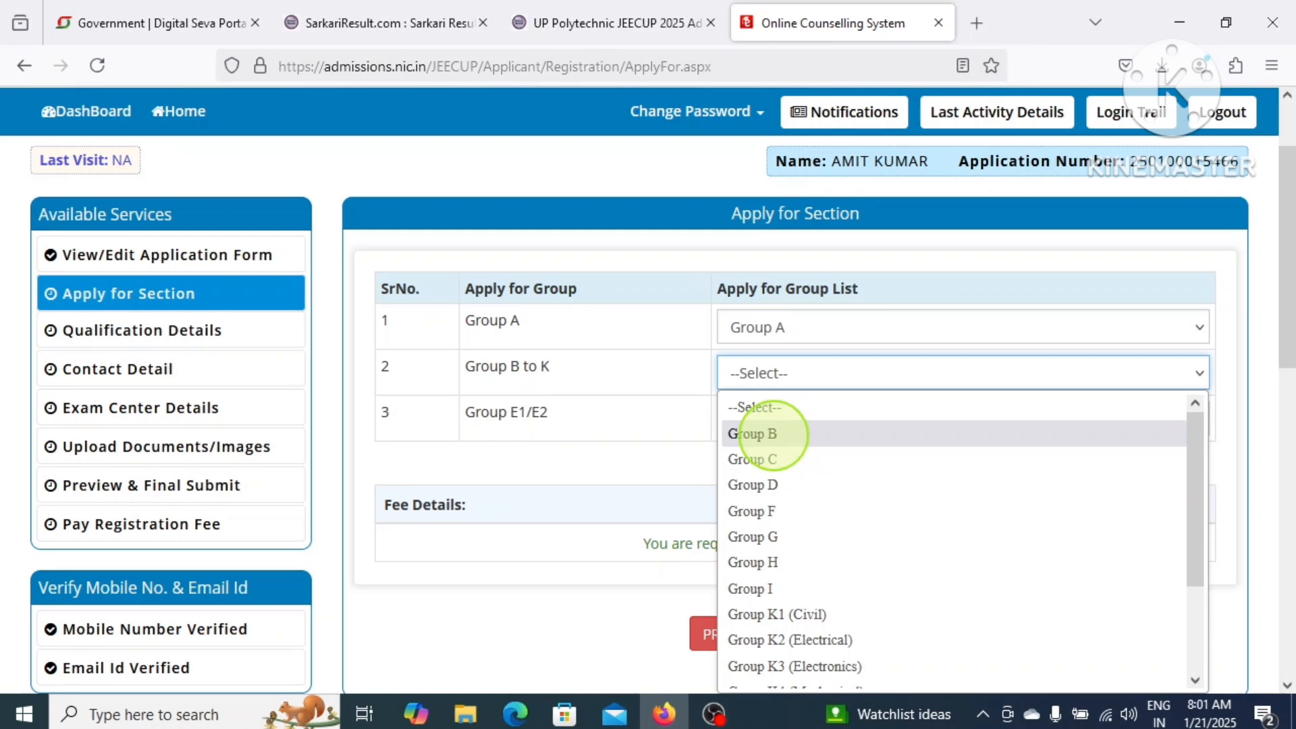
left_click(767, 434)
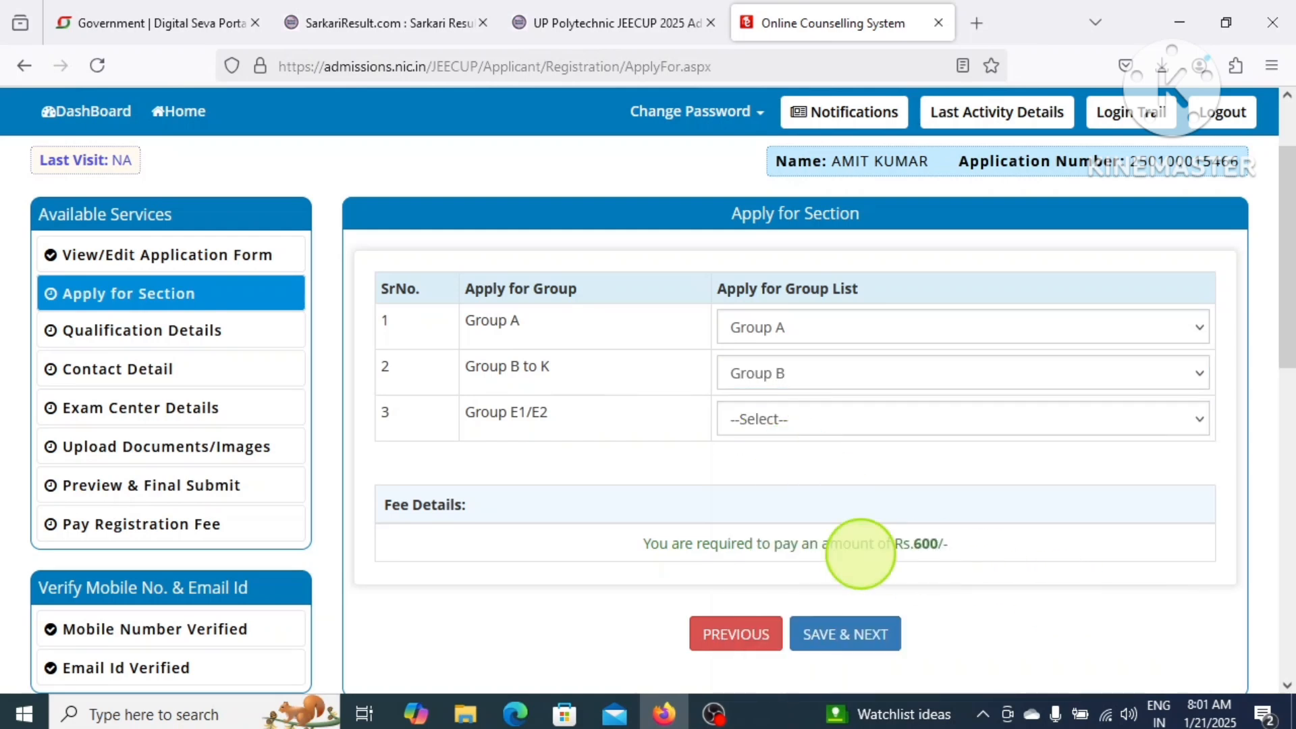
scroll(743, 513, "down", 2)
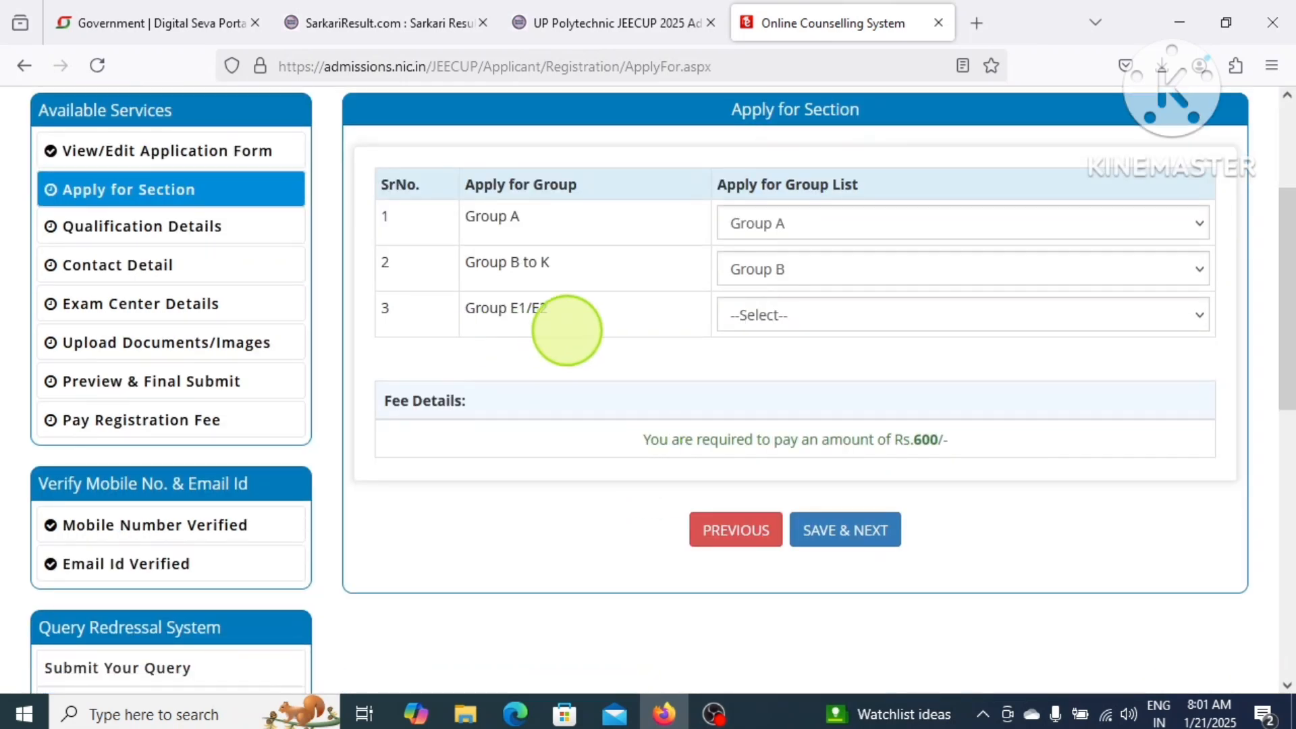
left_click(758, 314)
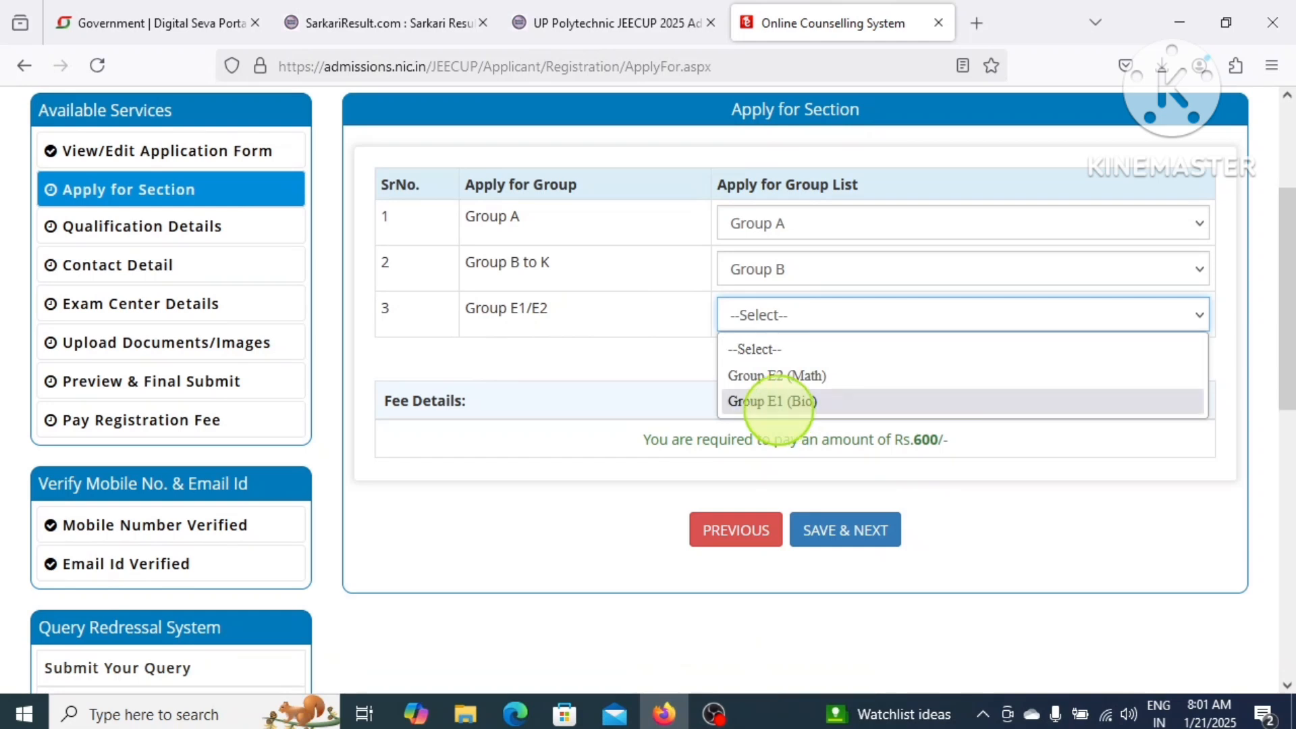
left_click(770, 401)
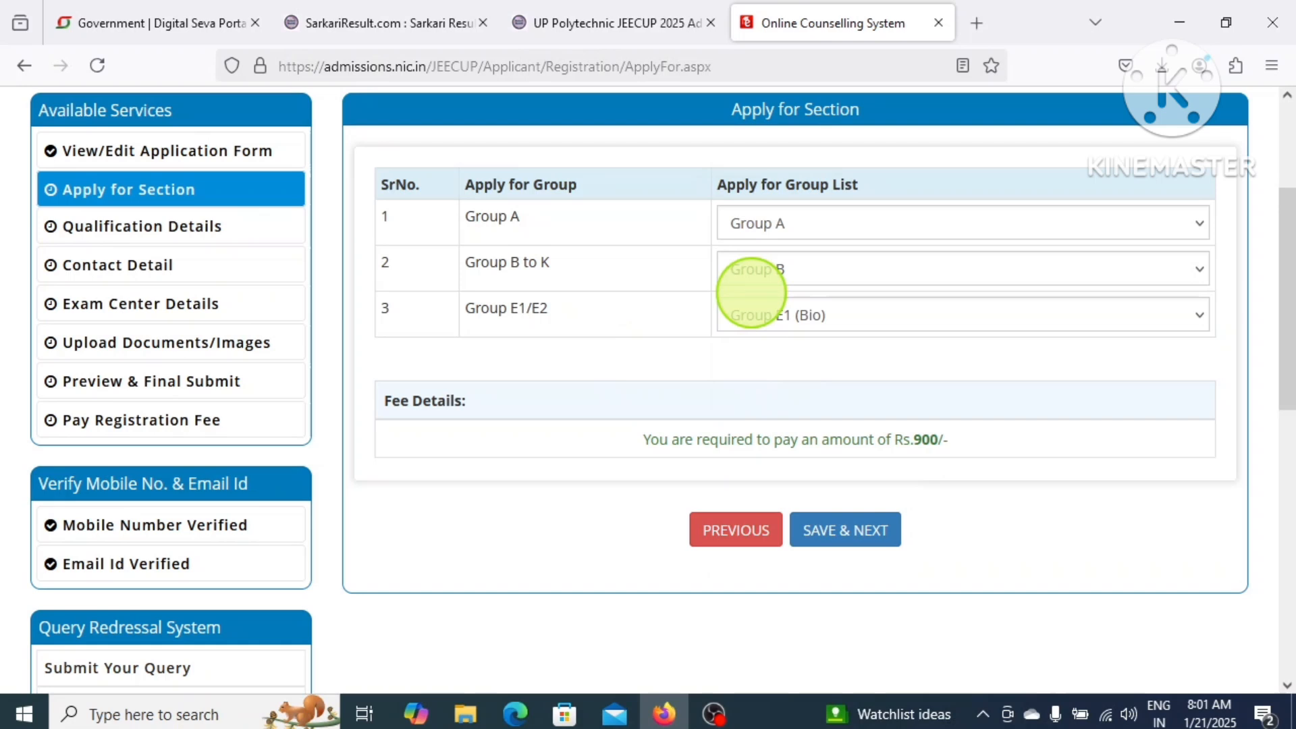
Reset the Group B to K and Group E1/E2 rows to --Select--.
left_click(763, 268)
left_click(759, 300)
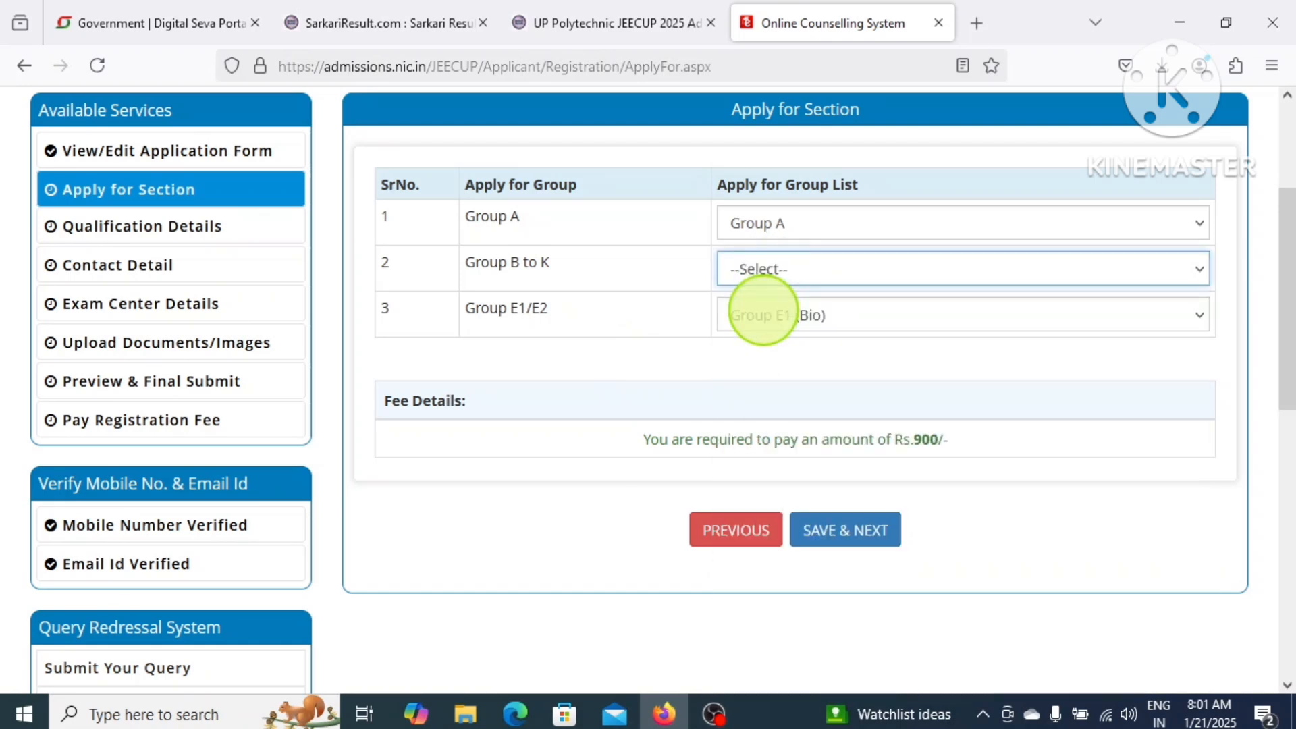
left_click(763, 312)
left_click(748, 348)
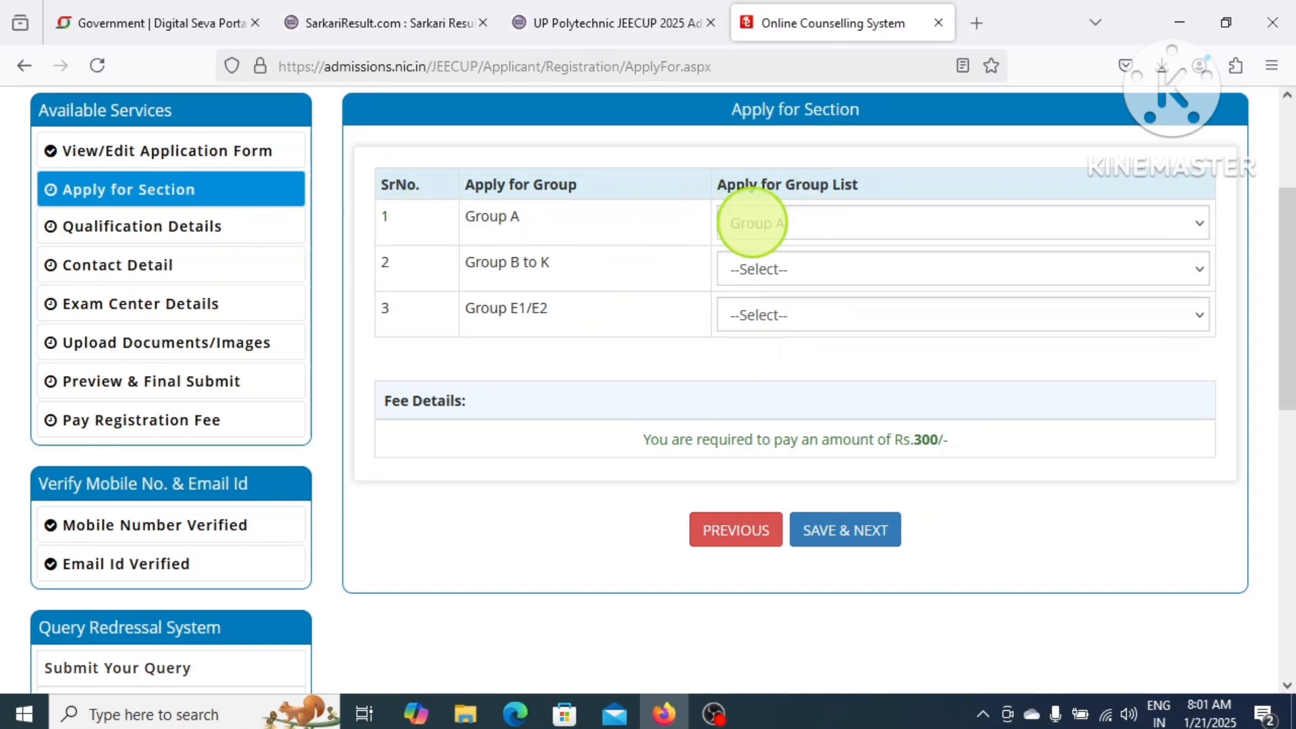
Save the group selection and confirm its submission to continue to Qualification Details.
left_click(859, 530)
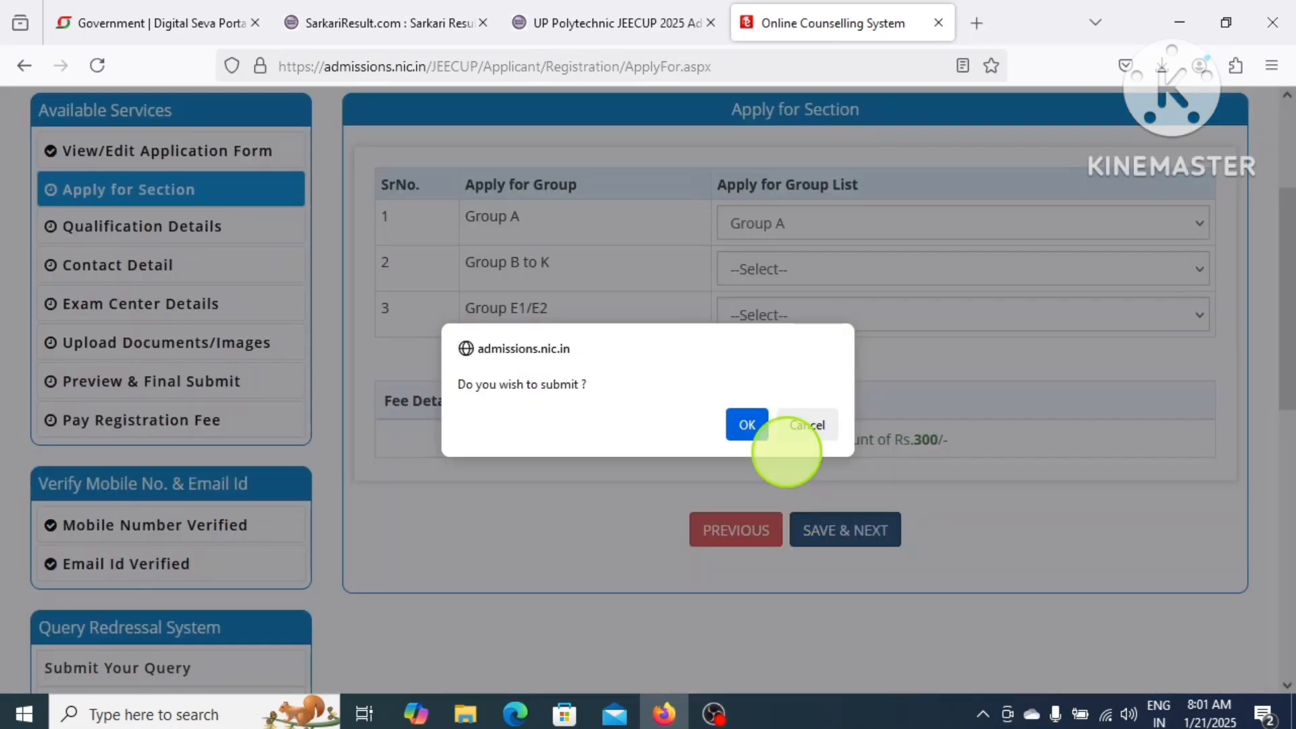
left_click(746, 424)
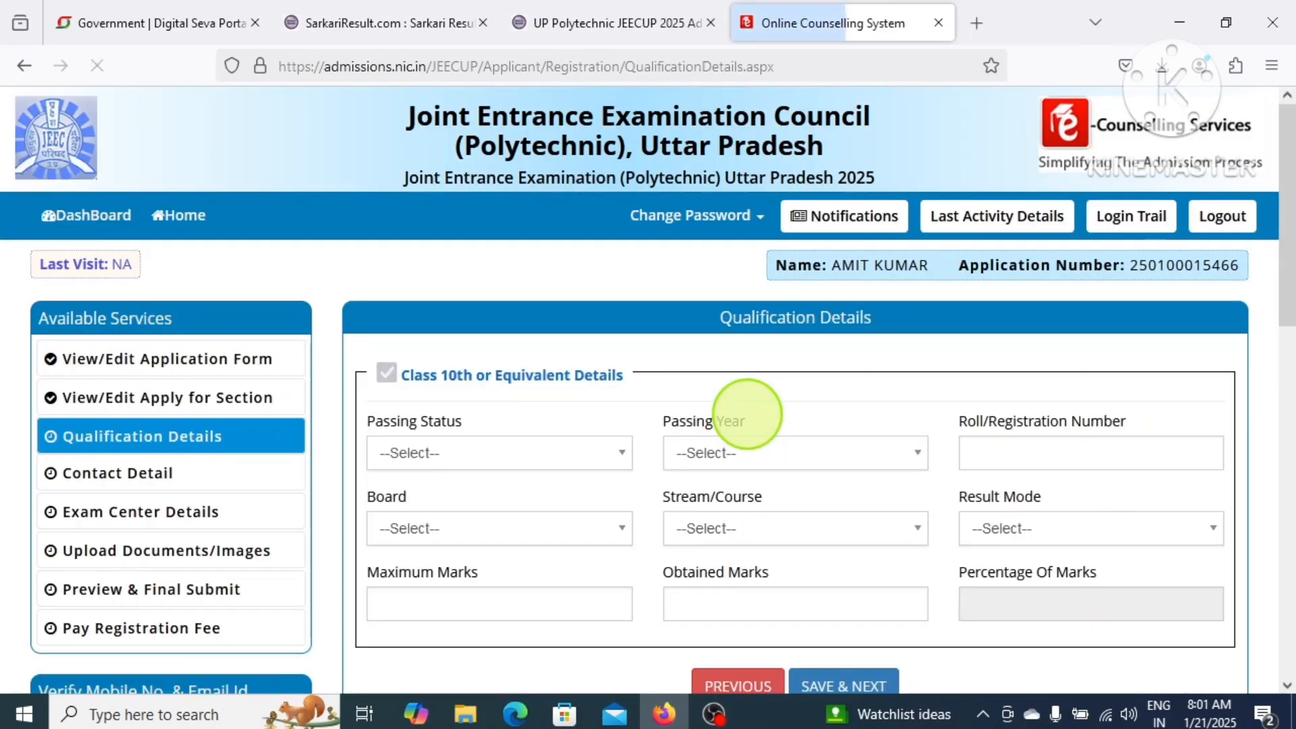
Set the Class 10th Passing Status to Passed and the Passing Year to 2024.
scroll(746, 415, "down", 3)
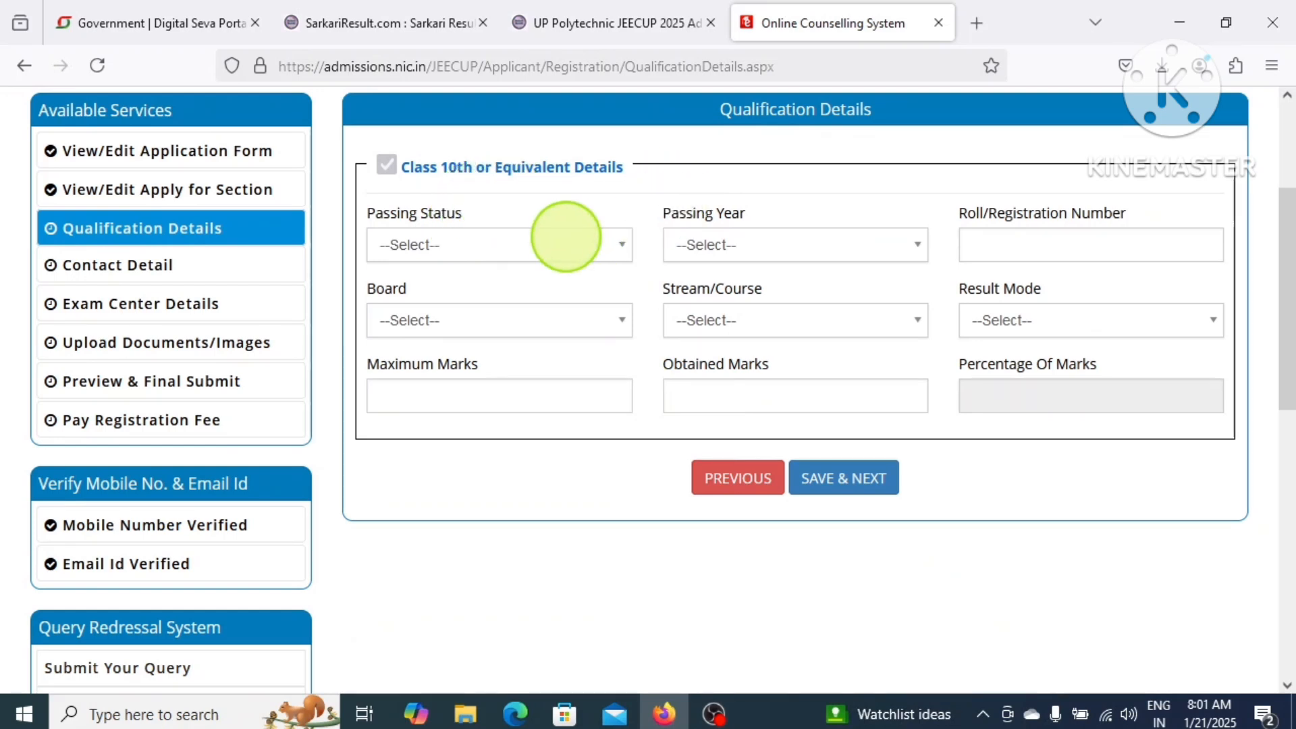
left_click(566, 236)
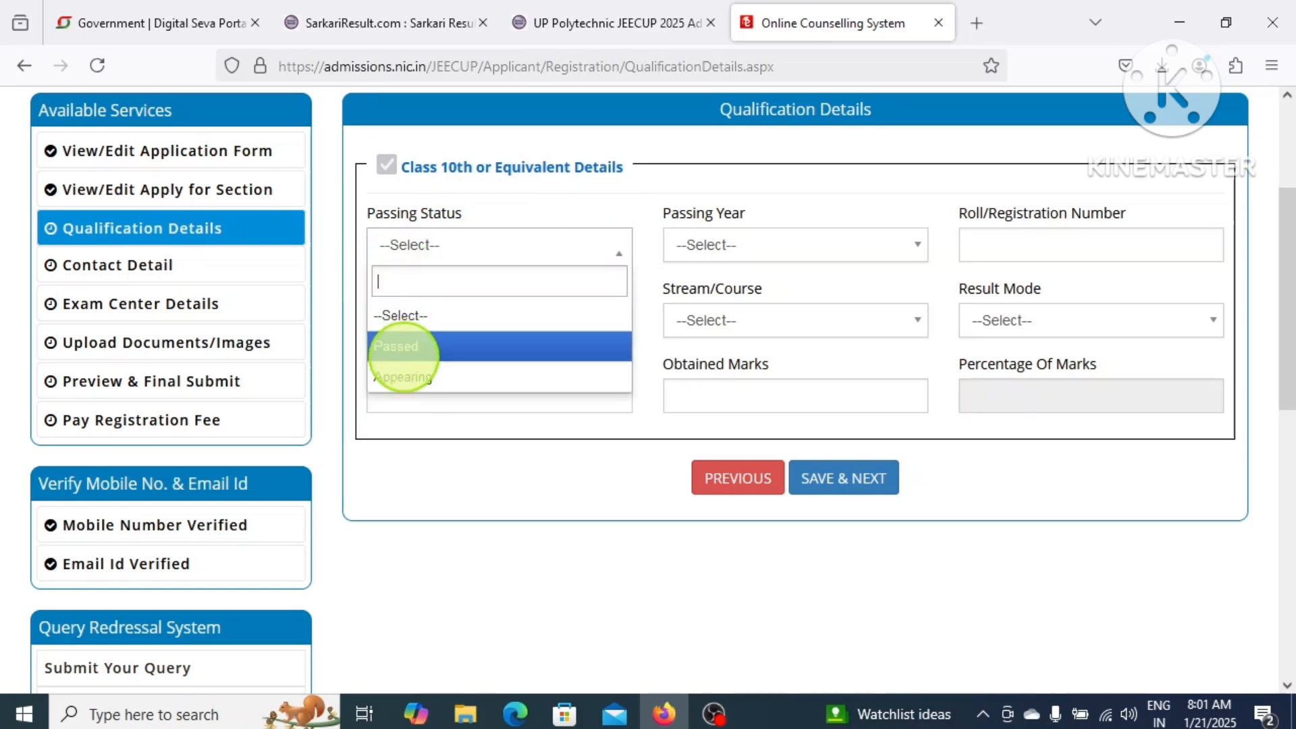
left_click(402, 347)
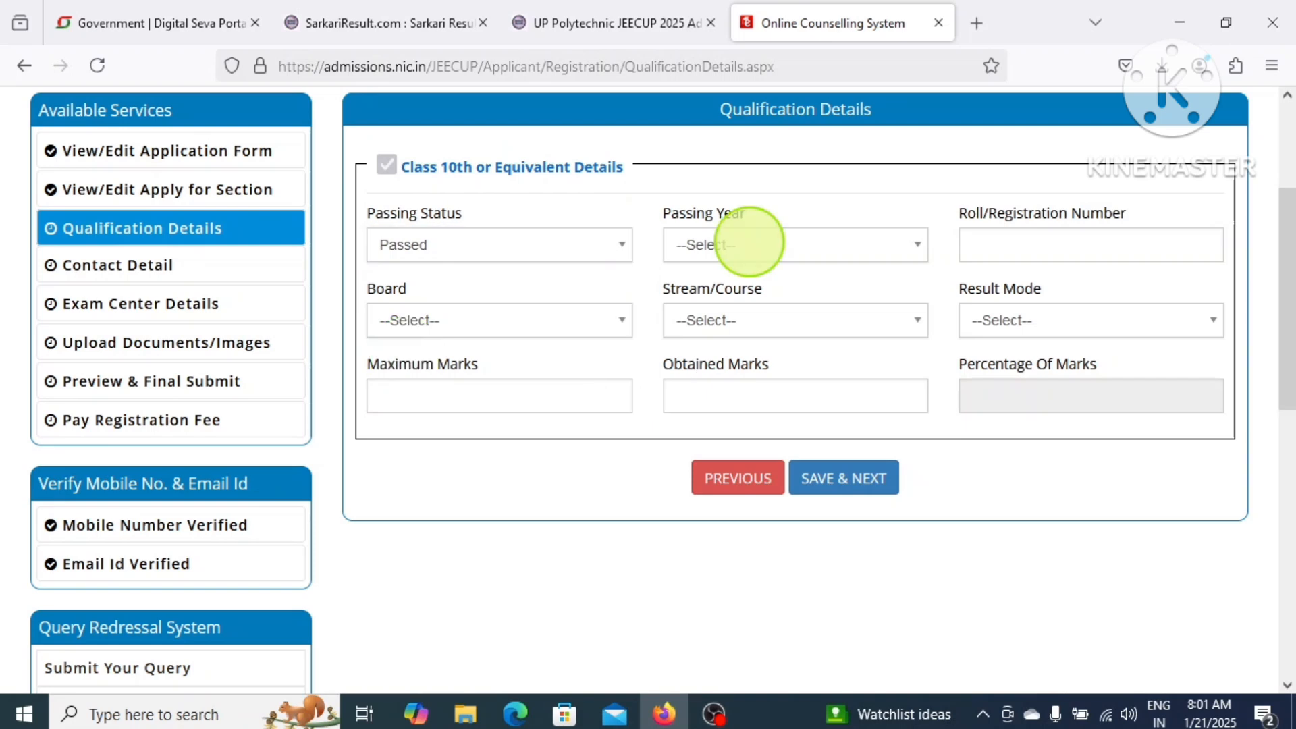
left_click(747, 243)
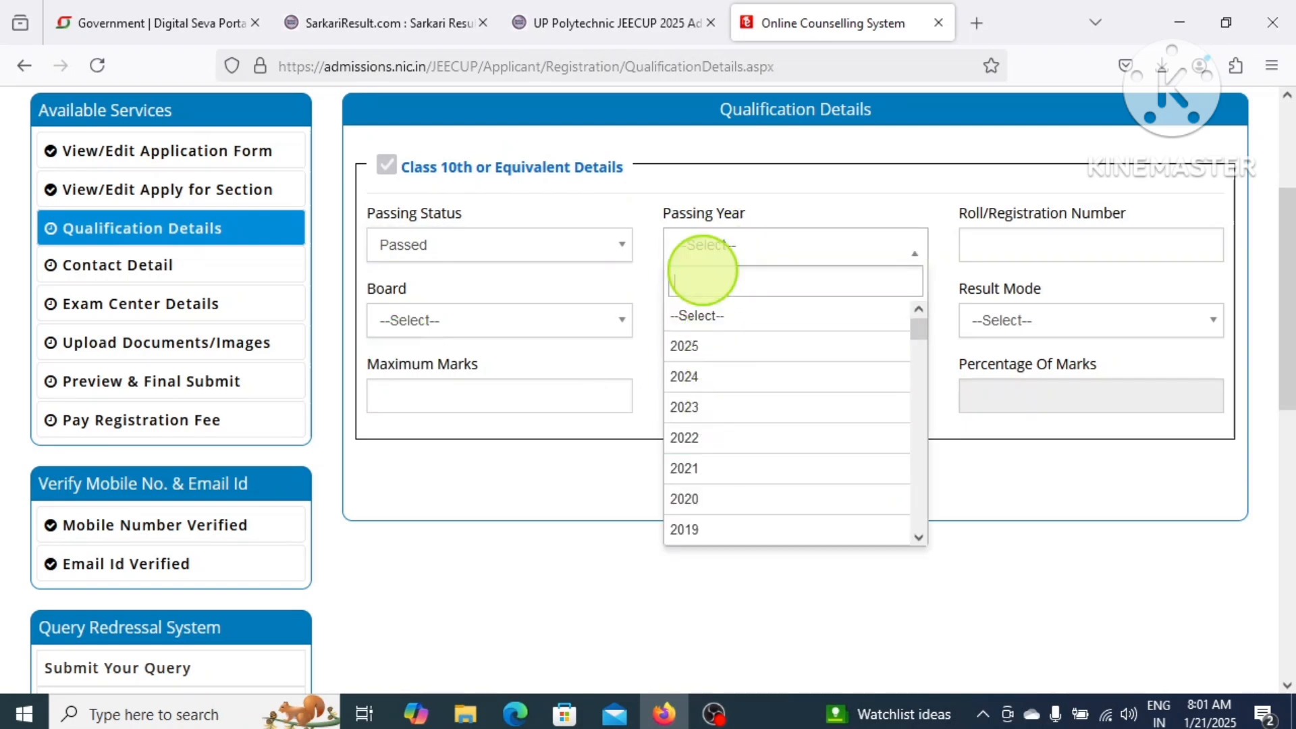
left_click(707, 375)
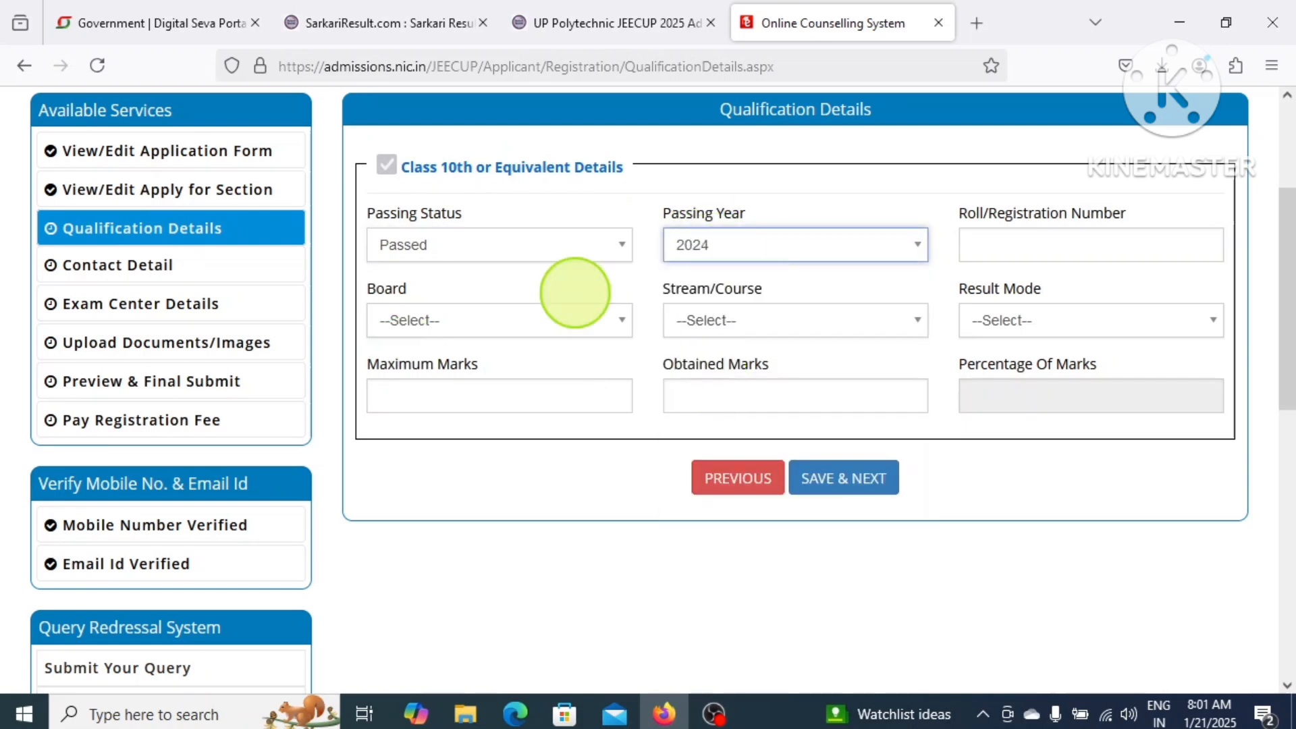
Look through the available education boards in the Class 10th Board list.
left_click(1023, 239)
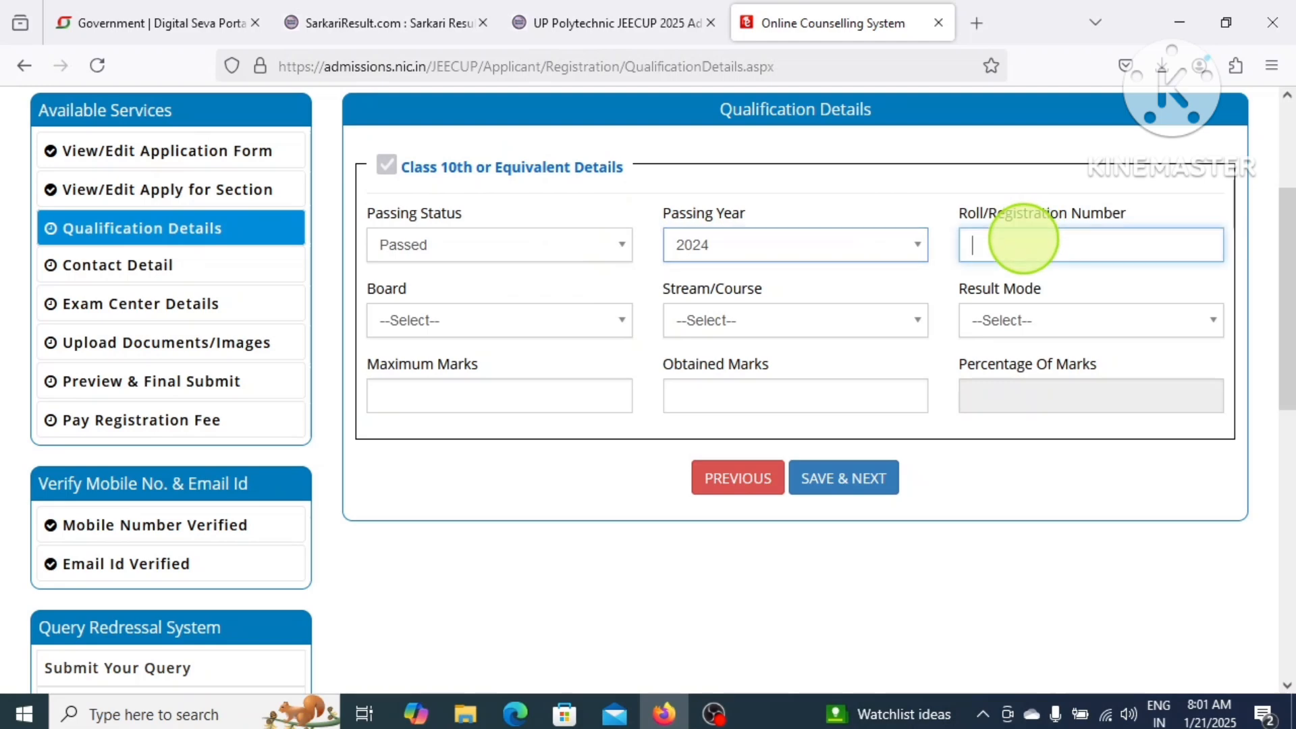
left_click(439, 324)
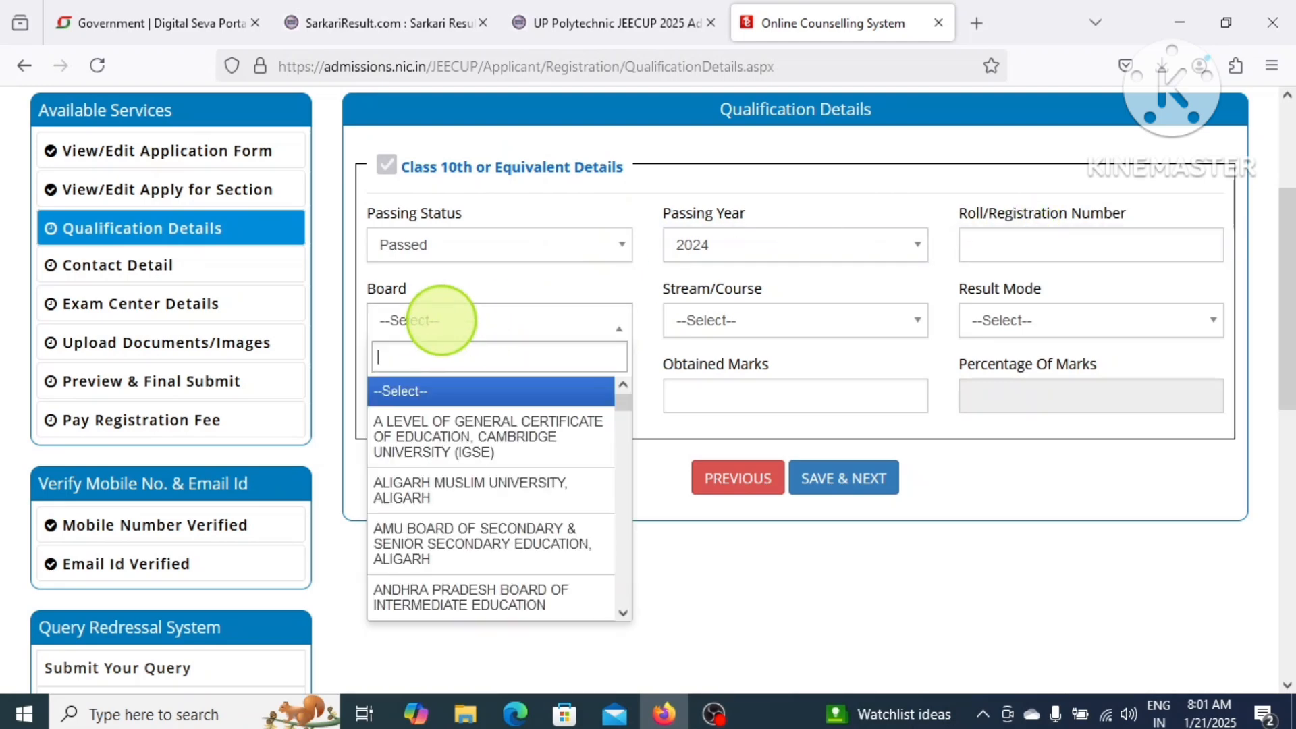
scroll(432, 446, "down", 4)
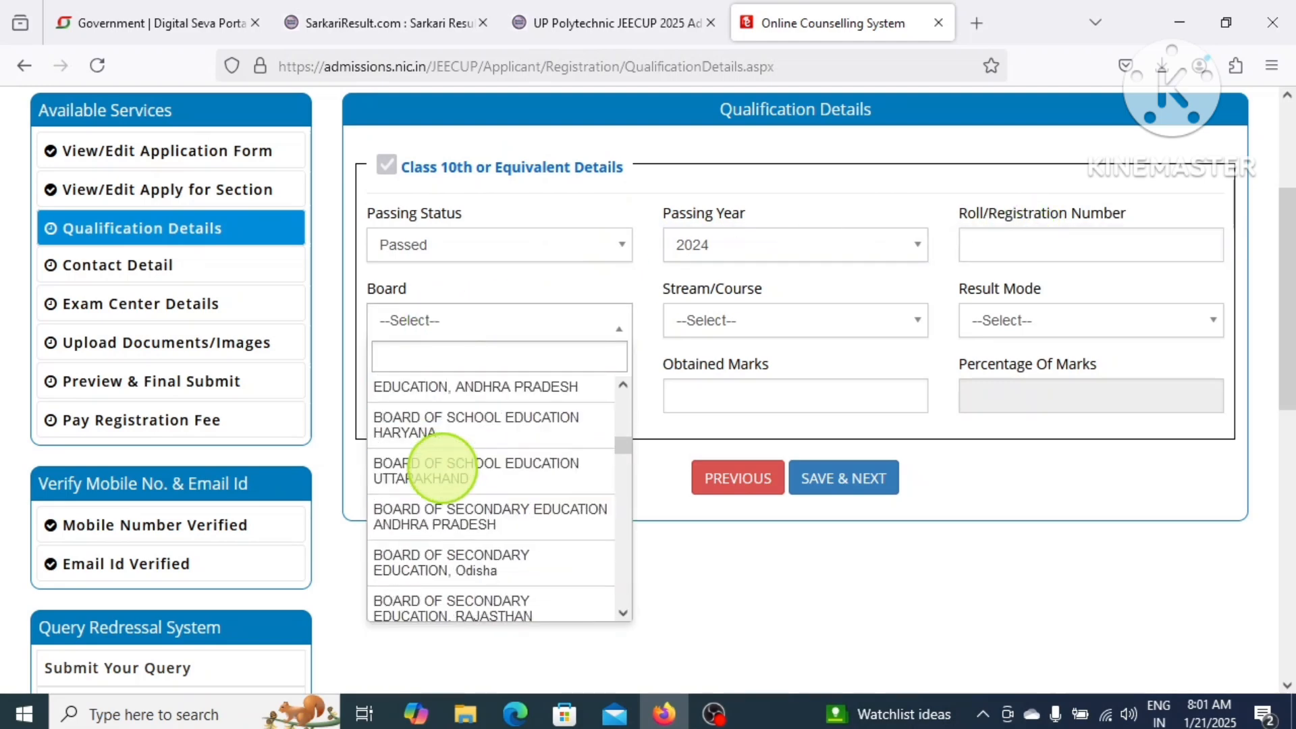
scroll(443, 467, "down", 8)
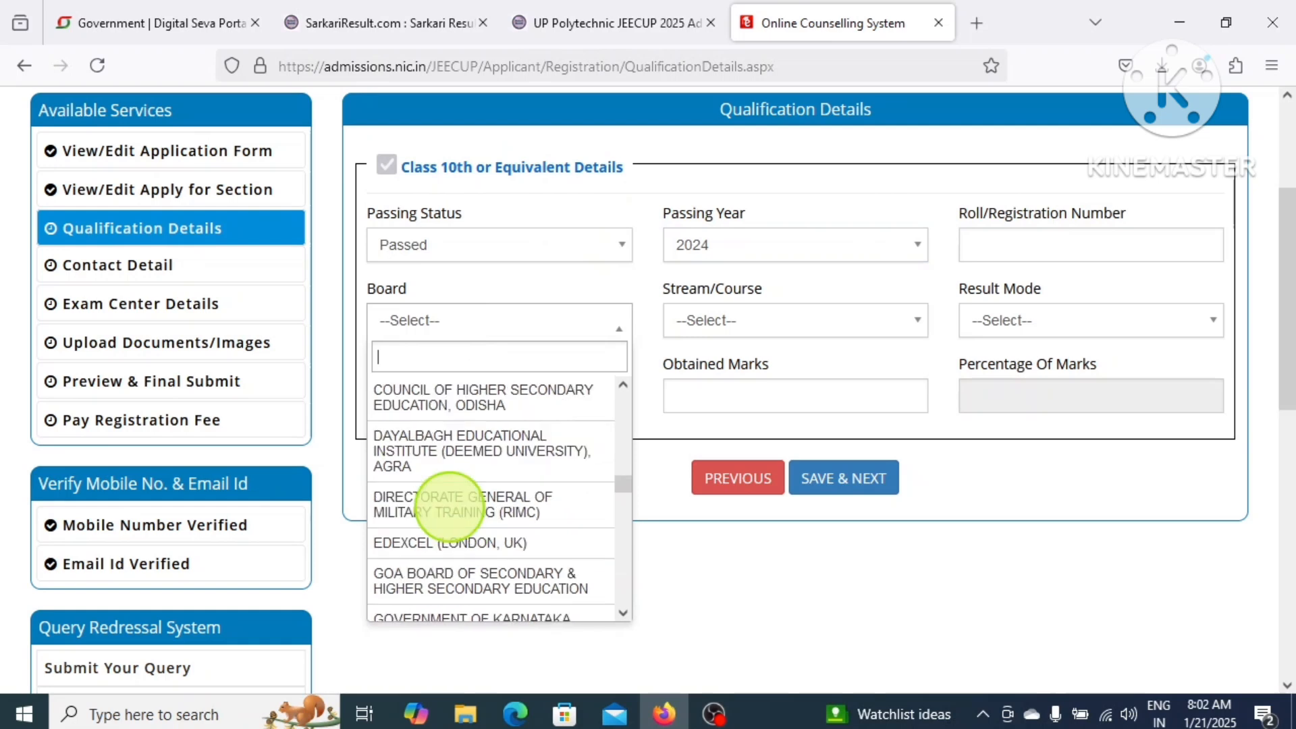
scroll(473, 526, "down", 3)
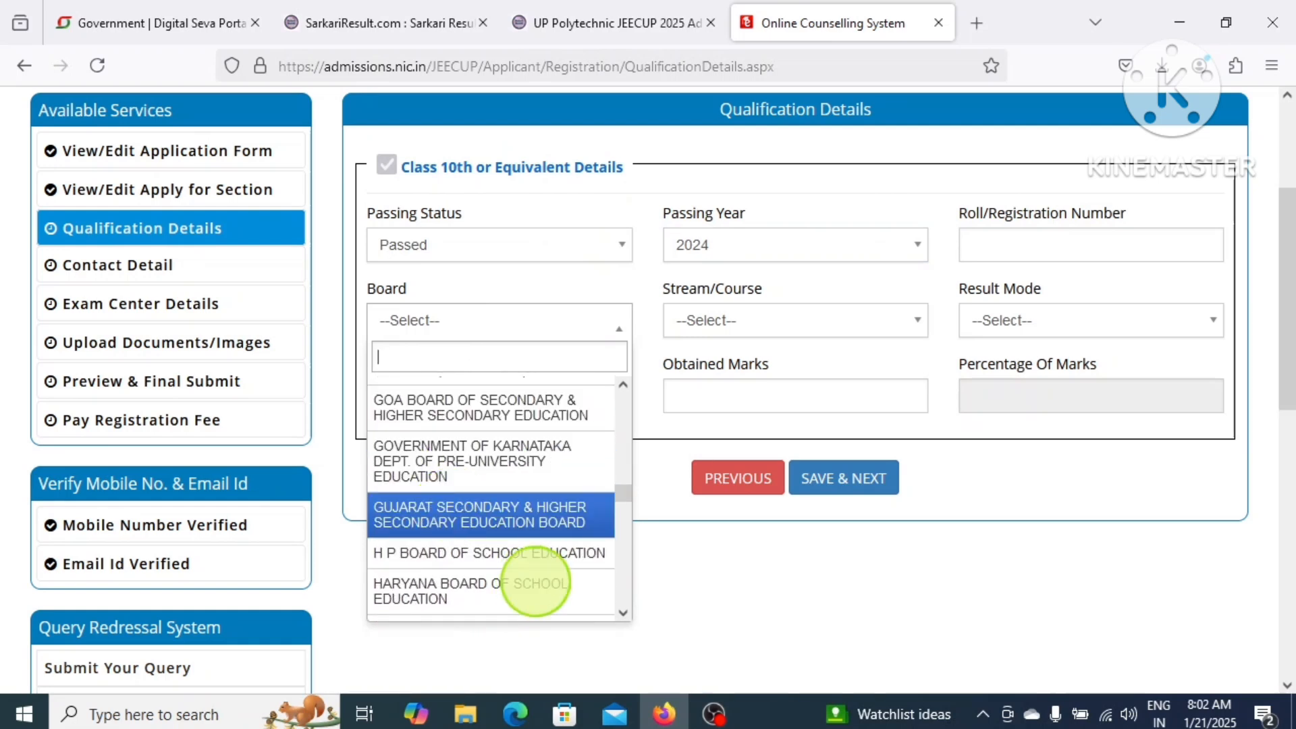
Set the Class 10th Stream/Course to 10th and the Result Mode to Percentage.
left_click(719, 323)
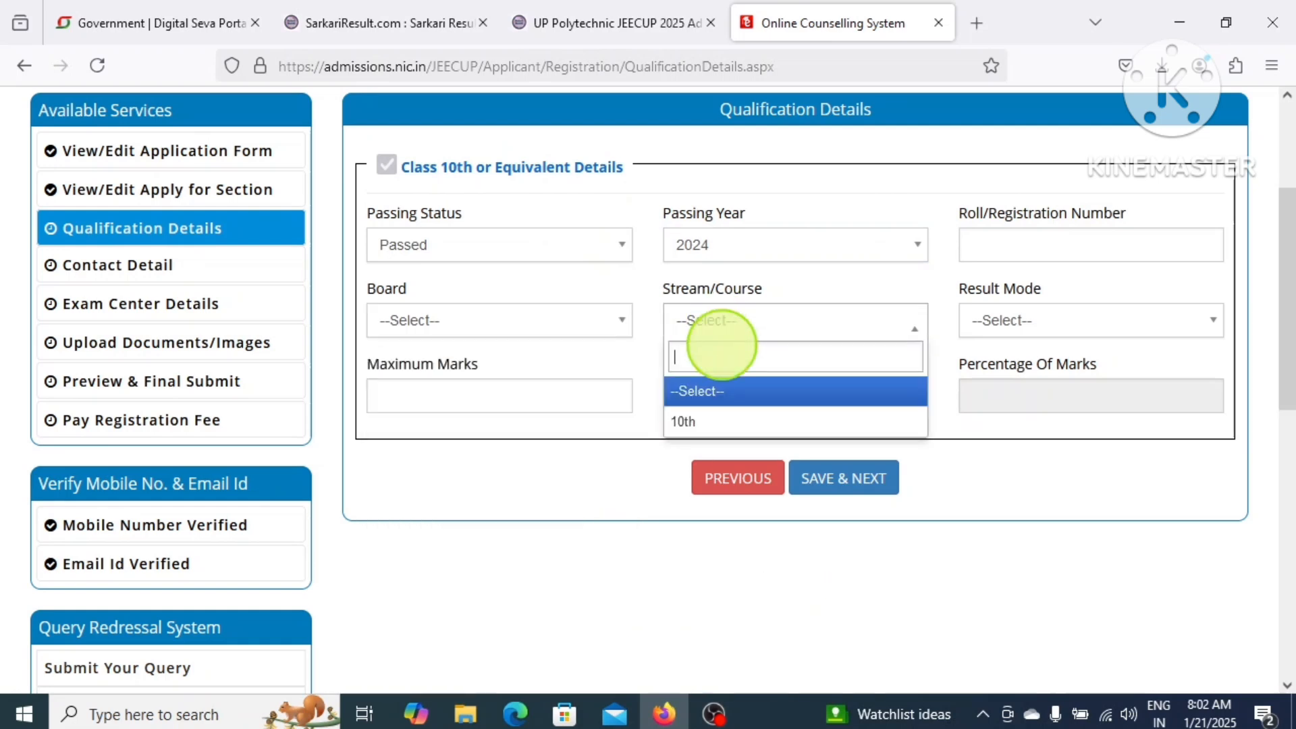
left_click(683, 416)
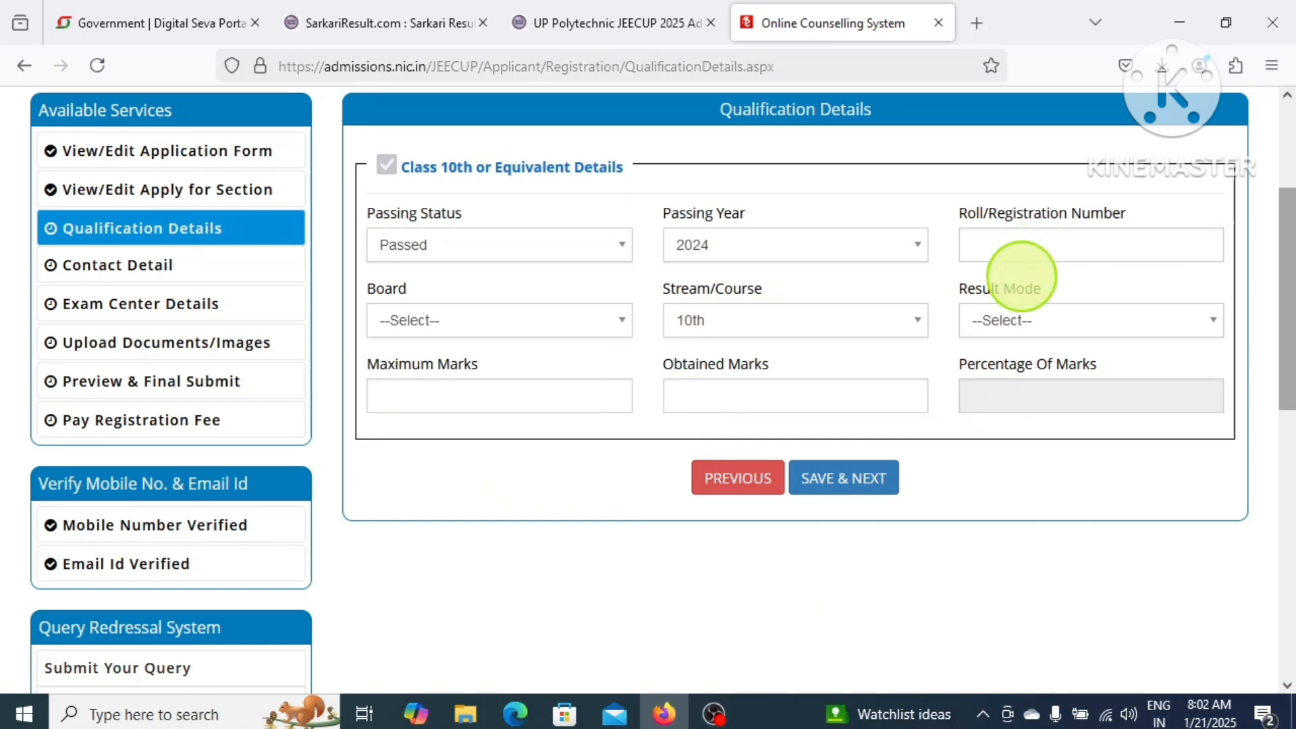
left_click(1019, 319)
left_click(983, 423)
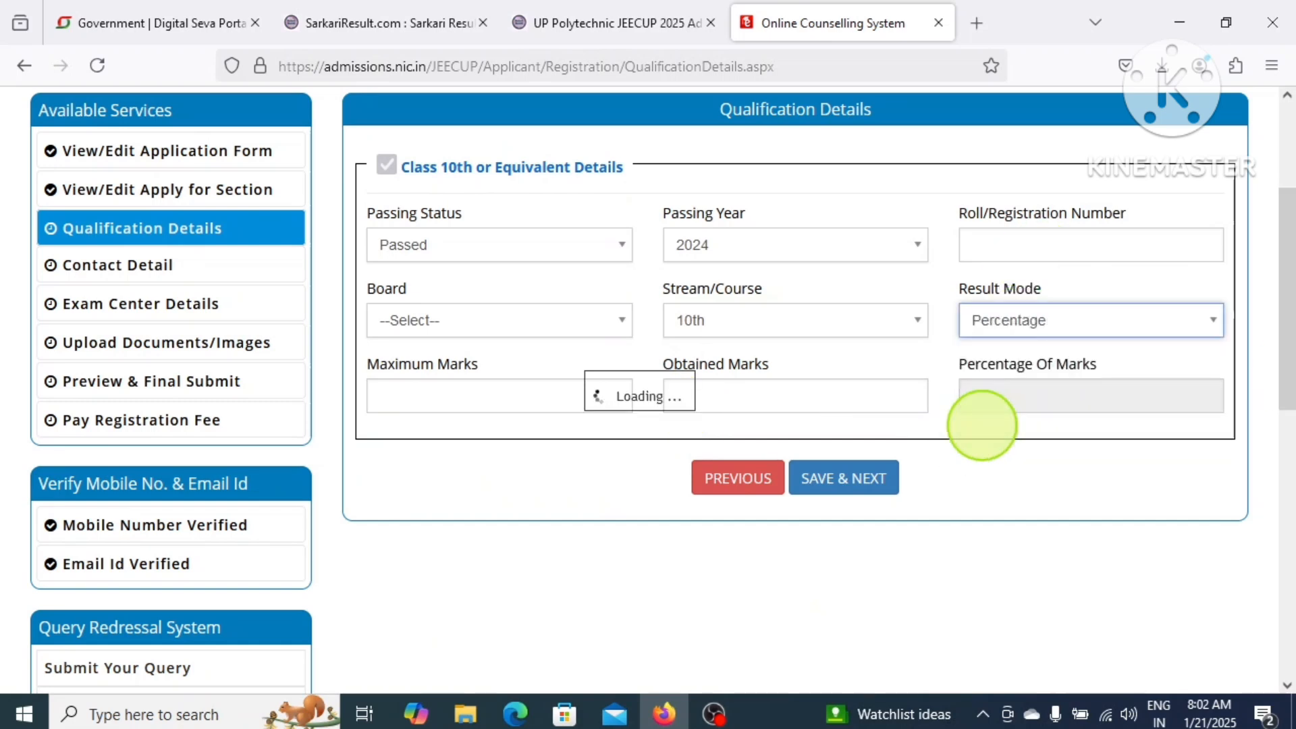
left_click(534, 406)
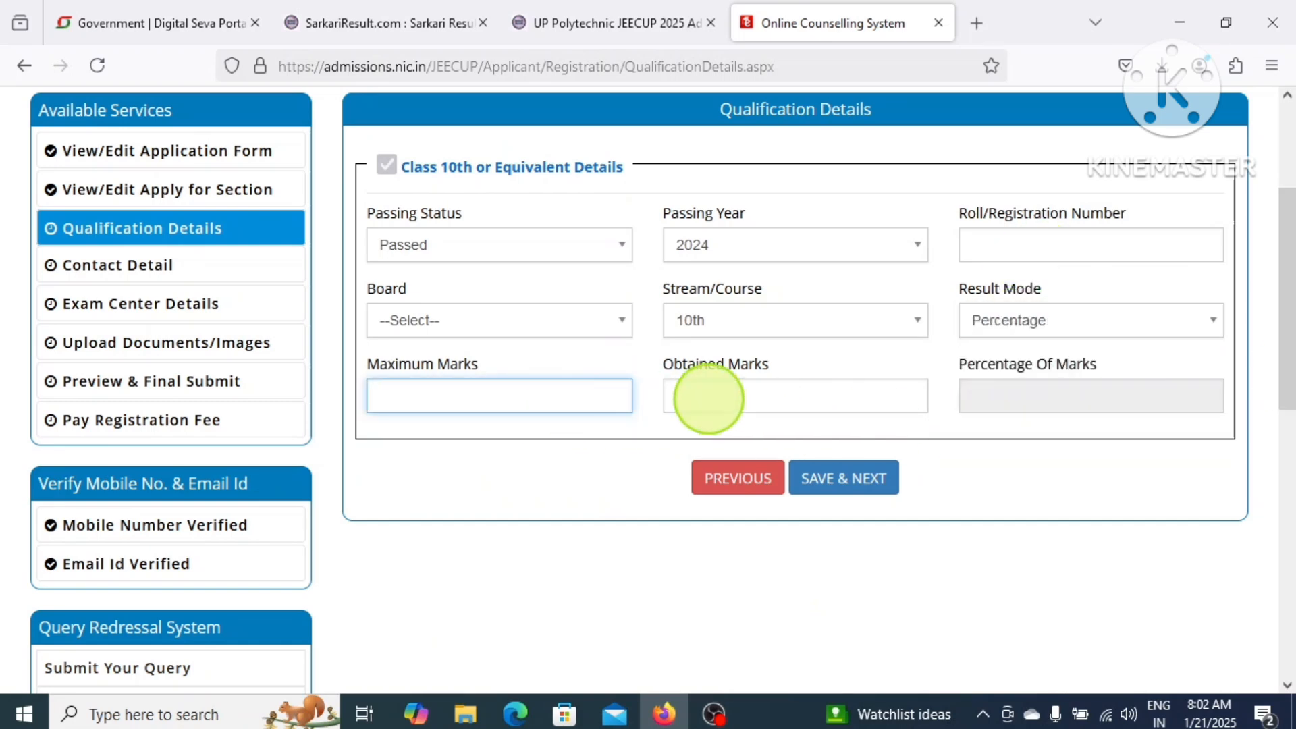
left_click(709, 399)
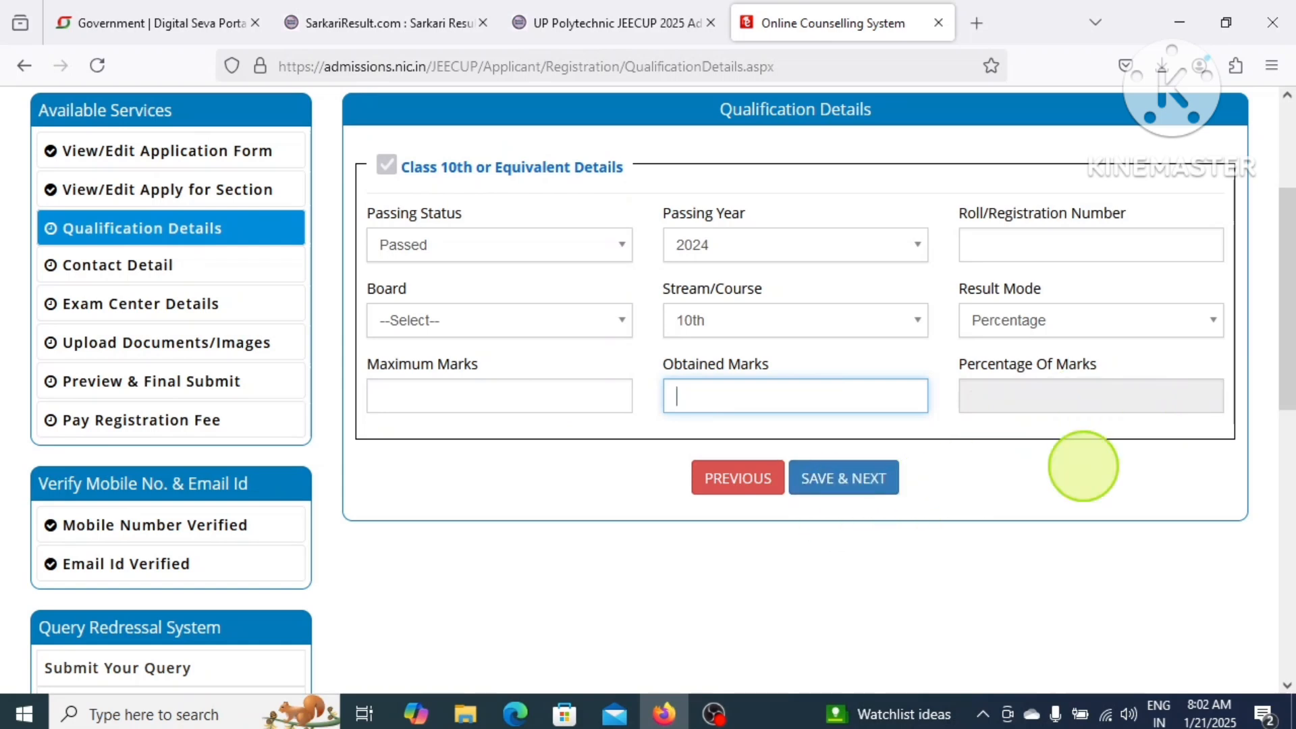
Change the Class 10th Passing Status to Appearing and the Passing Year to 2025.
left_click(434, 245)
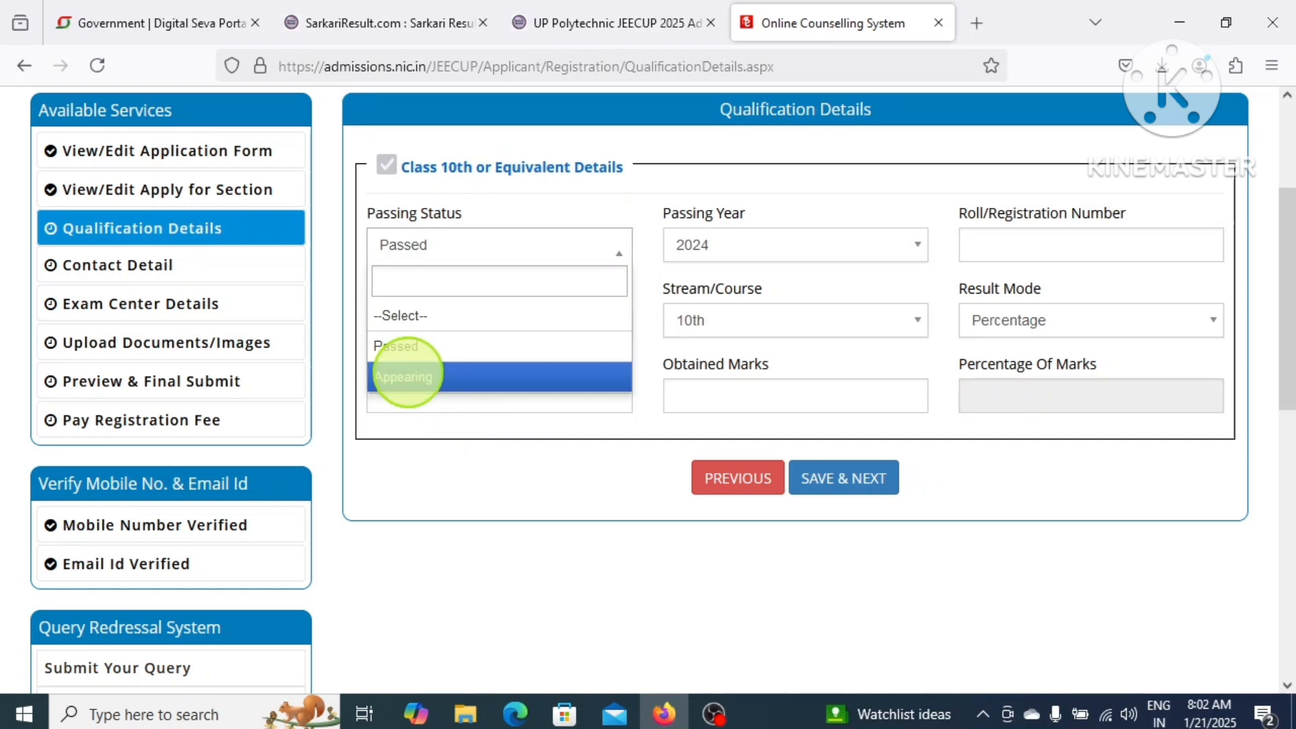
left_click(406, 376)
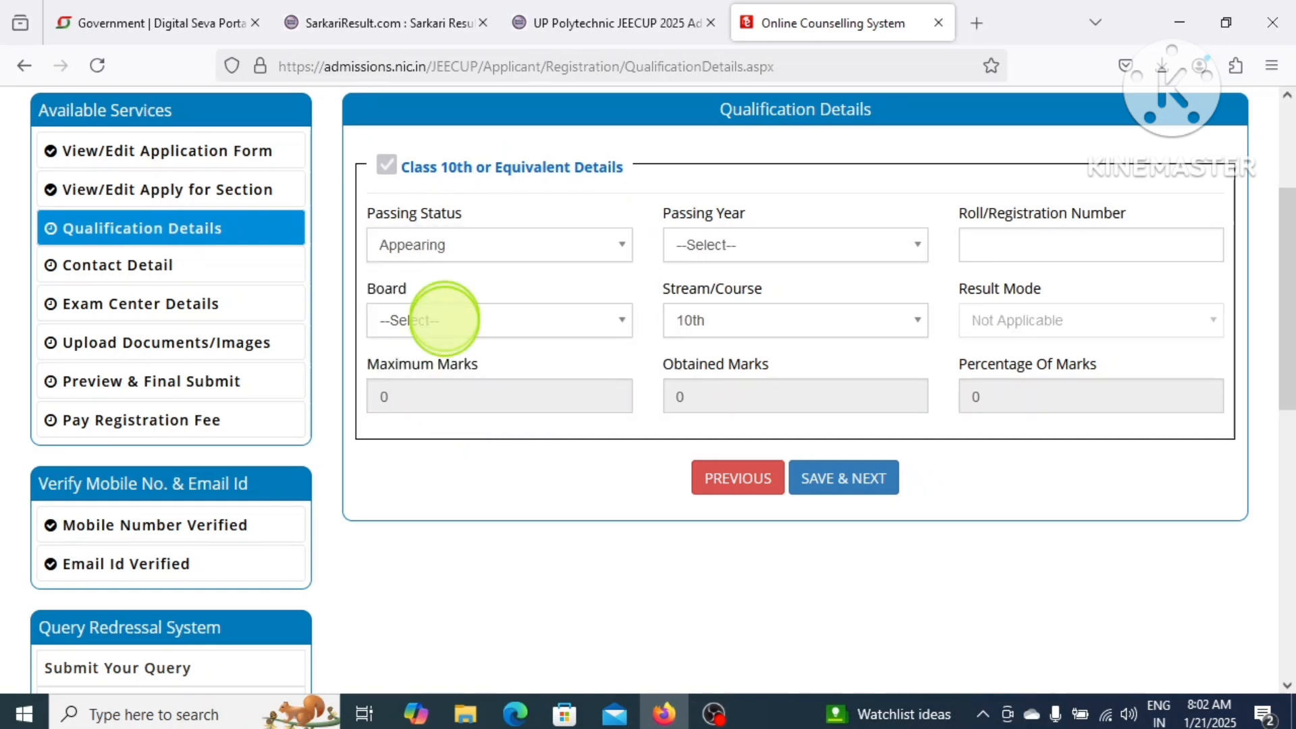
left_click(709, 245)
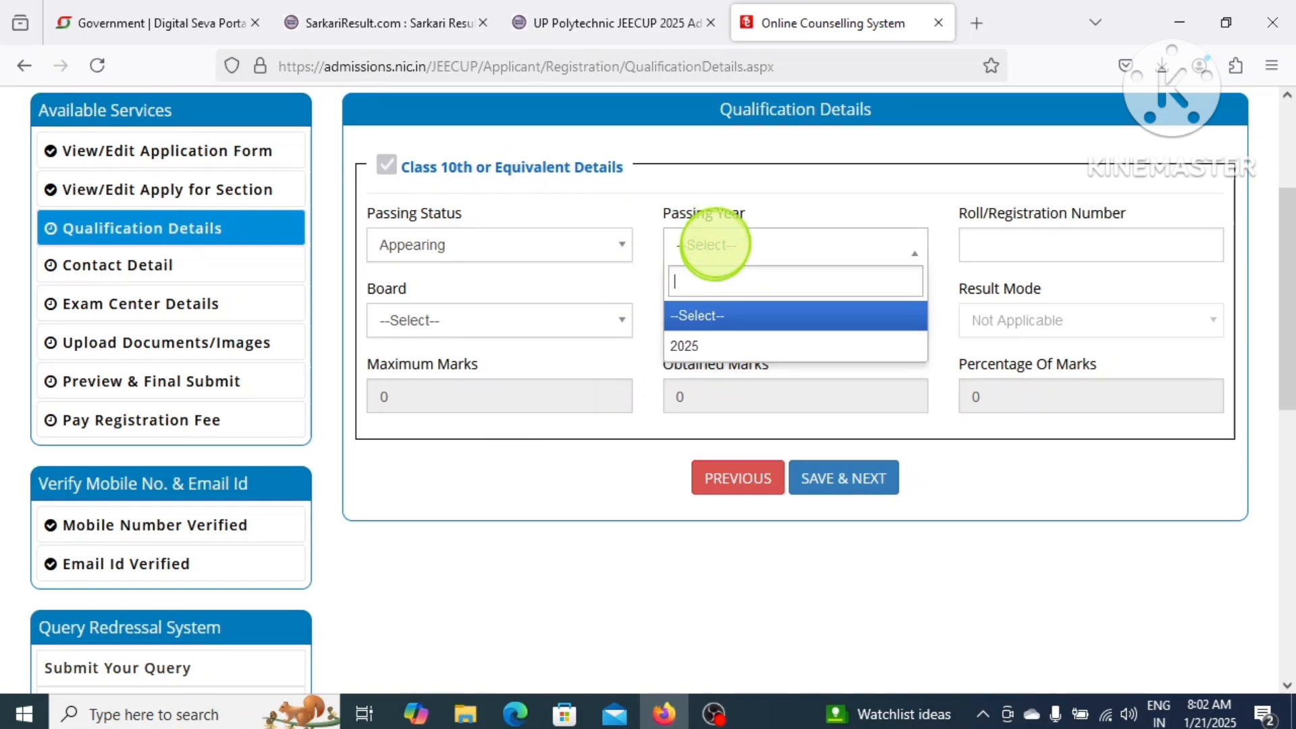
left_click(703, 343)
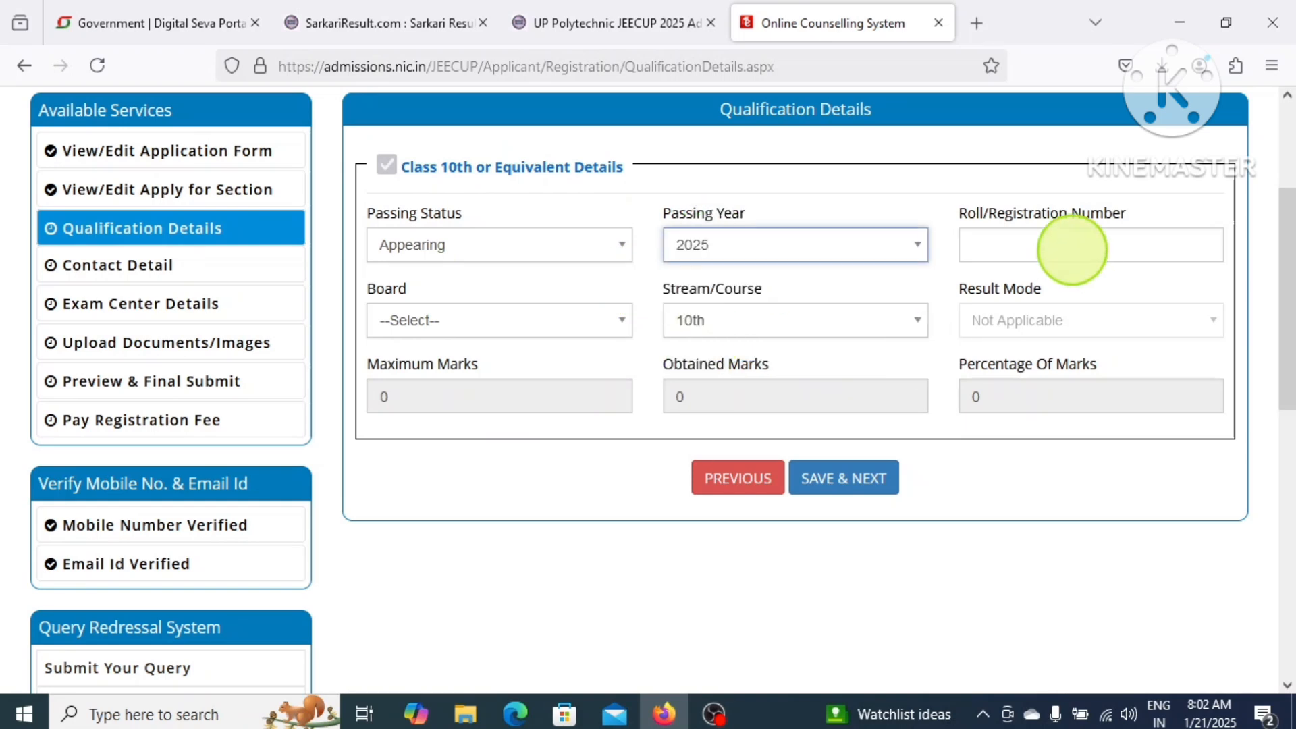
Set the Class 10th Board to Board of High School and Intermediate Education, Uttar Pradesh.
left_click(449, 320)
scroll(477, 534, "down", 3)
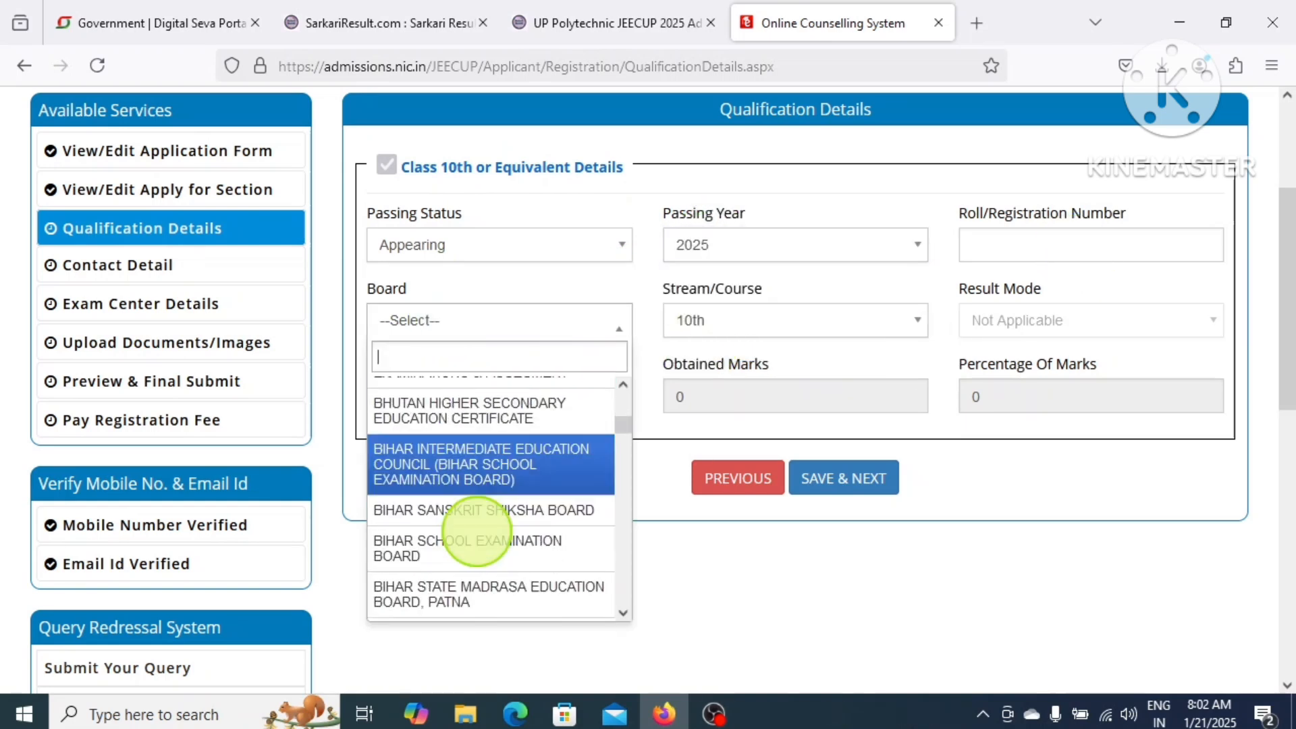
scroll(477, 533, "down", 2)
scroll(476, 533, "up", 3)
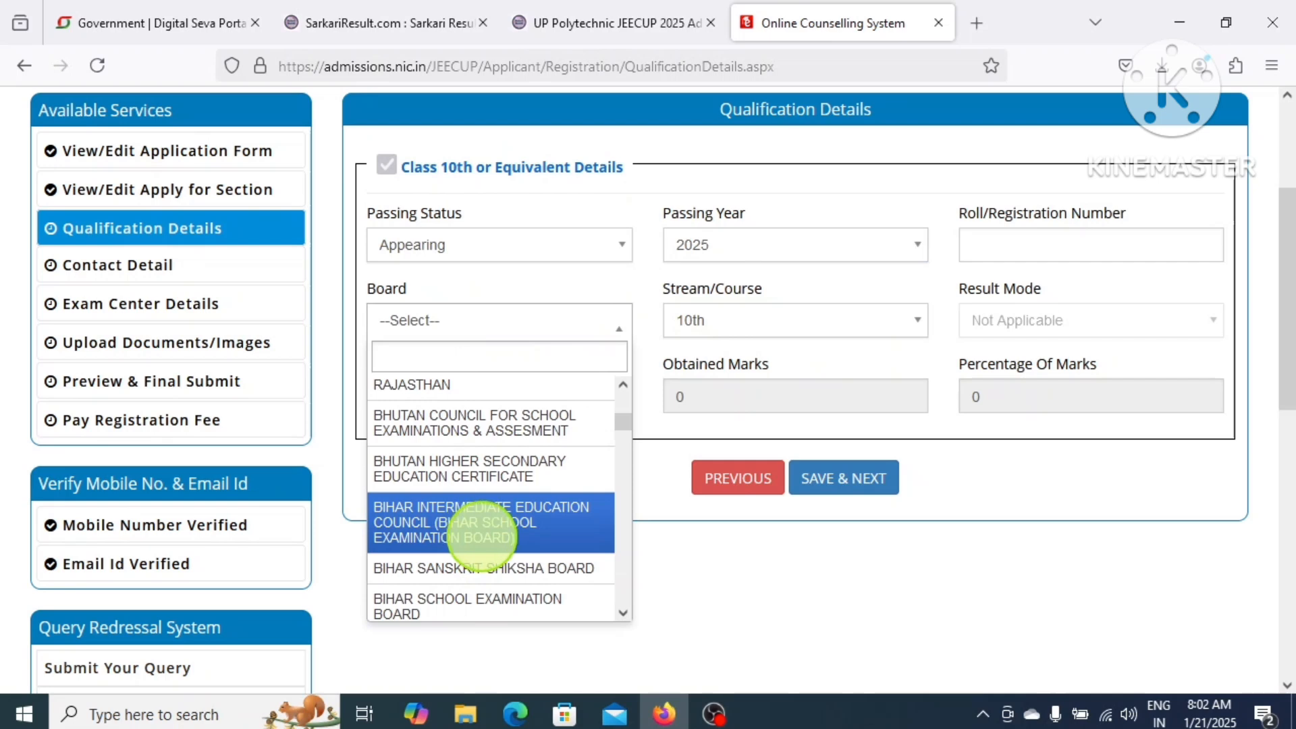
scroll(492, 571, "down", 3)
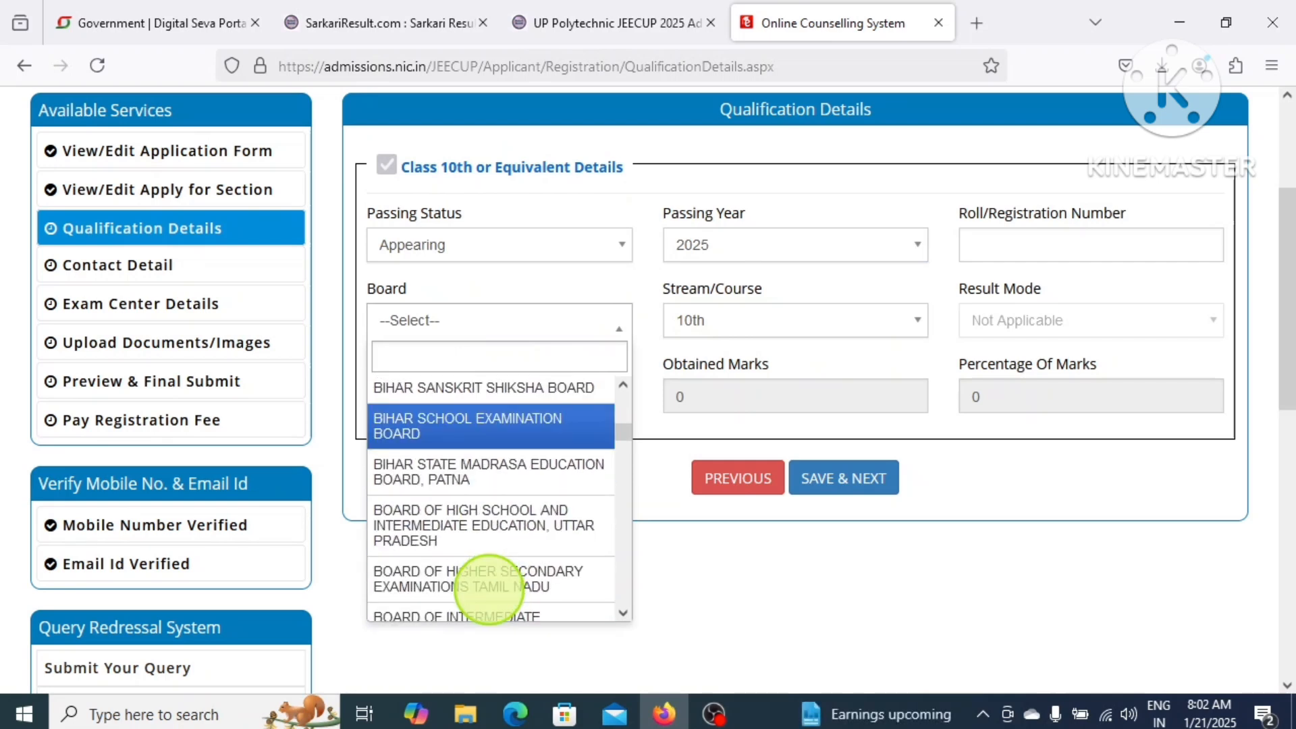
scroll(488, 589, "down", 2)
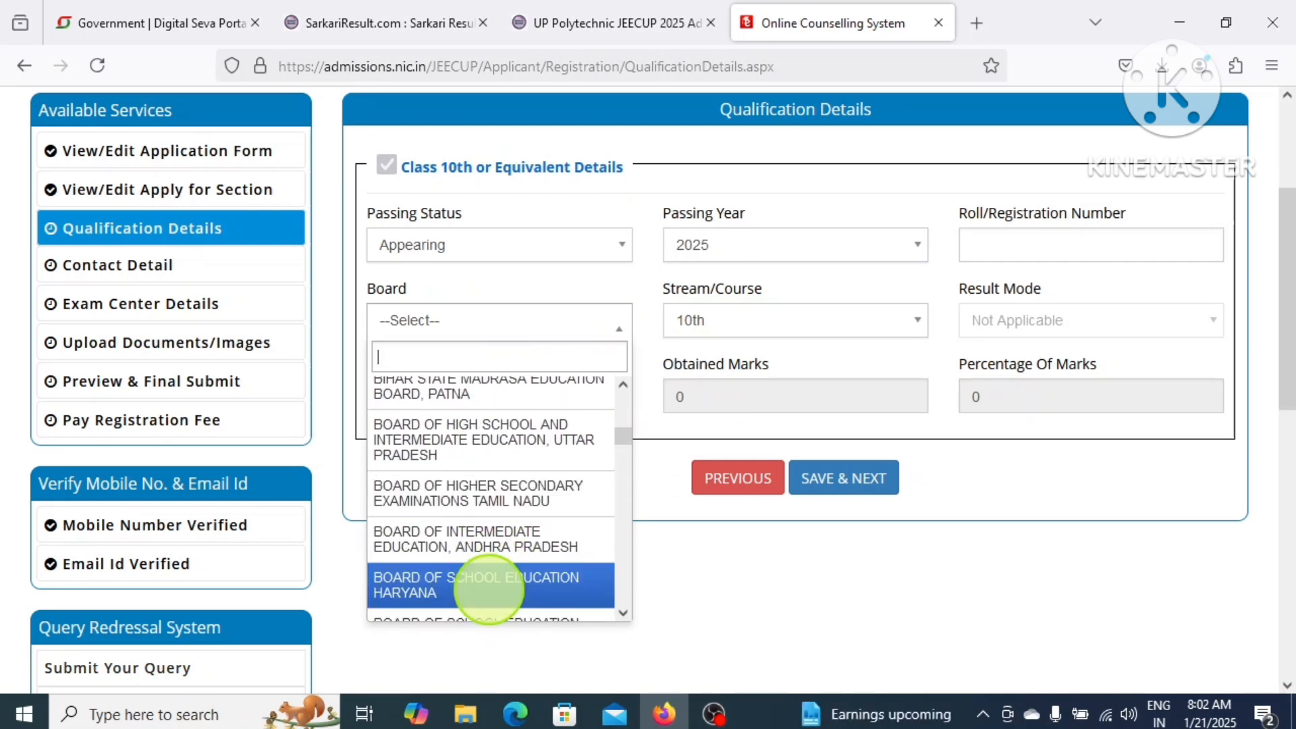
left_click(422, 445)
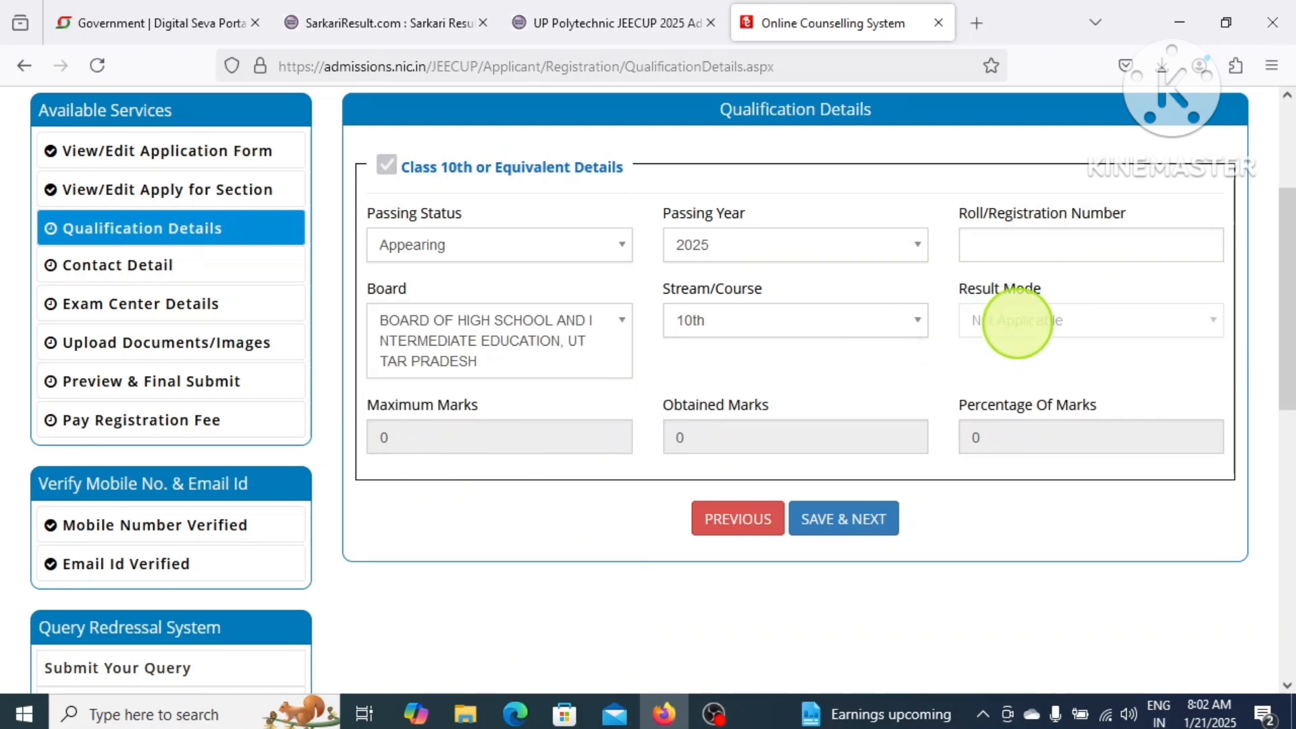
Save the Class 10th qualification details and continue to the Contact Detail page.
left_click(1045, 325)
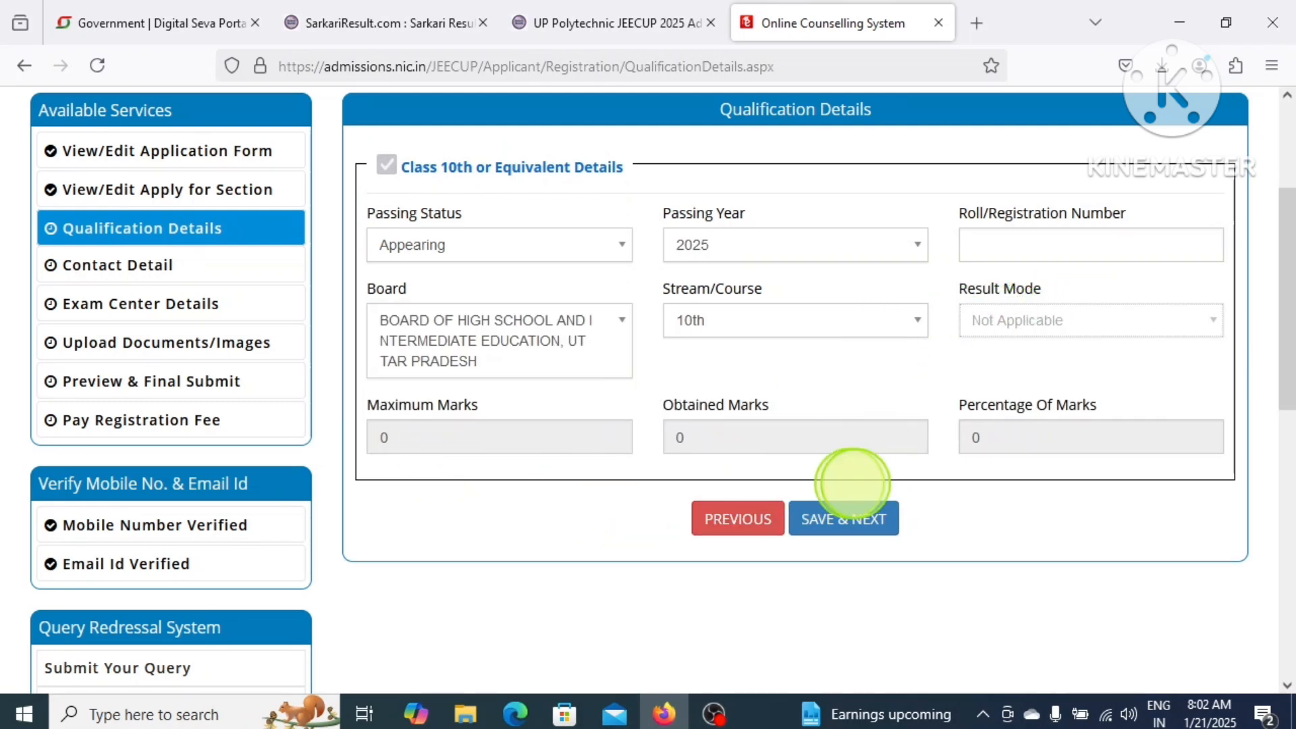
left_click(837, 521)
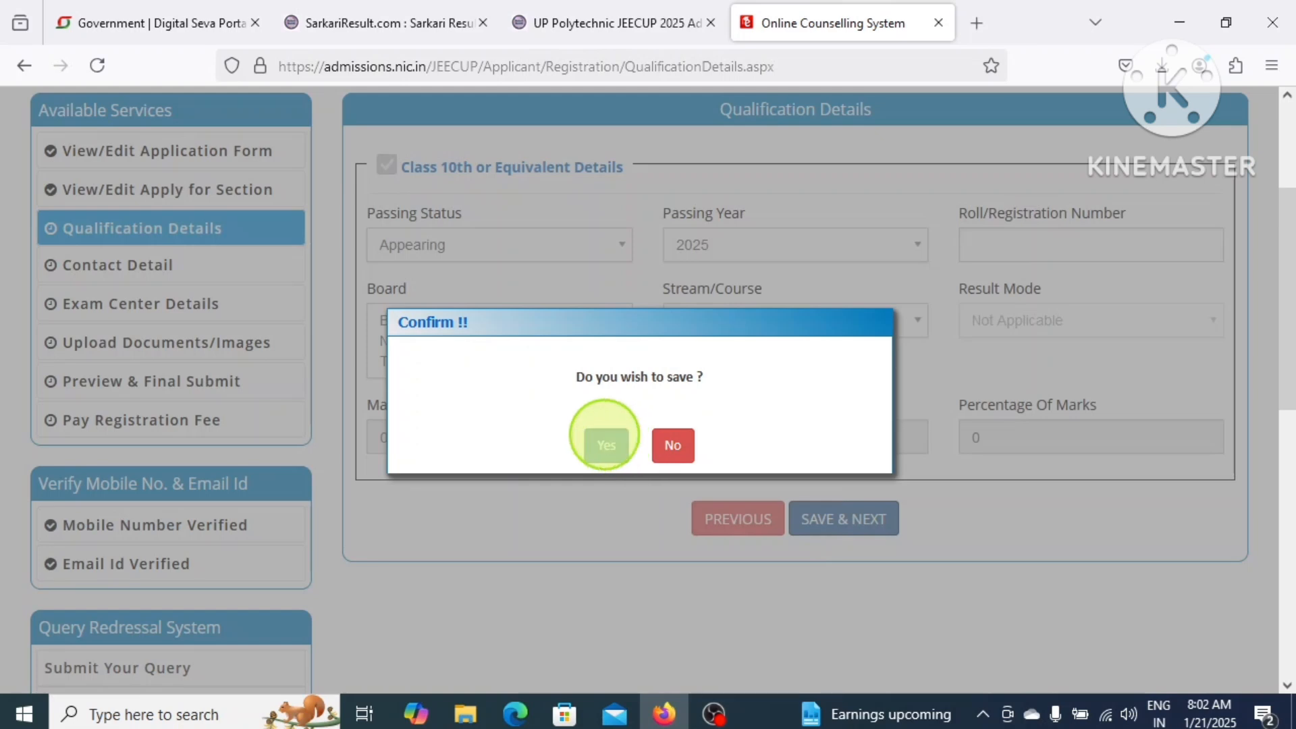
left_click(603, 437)
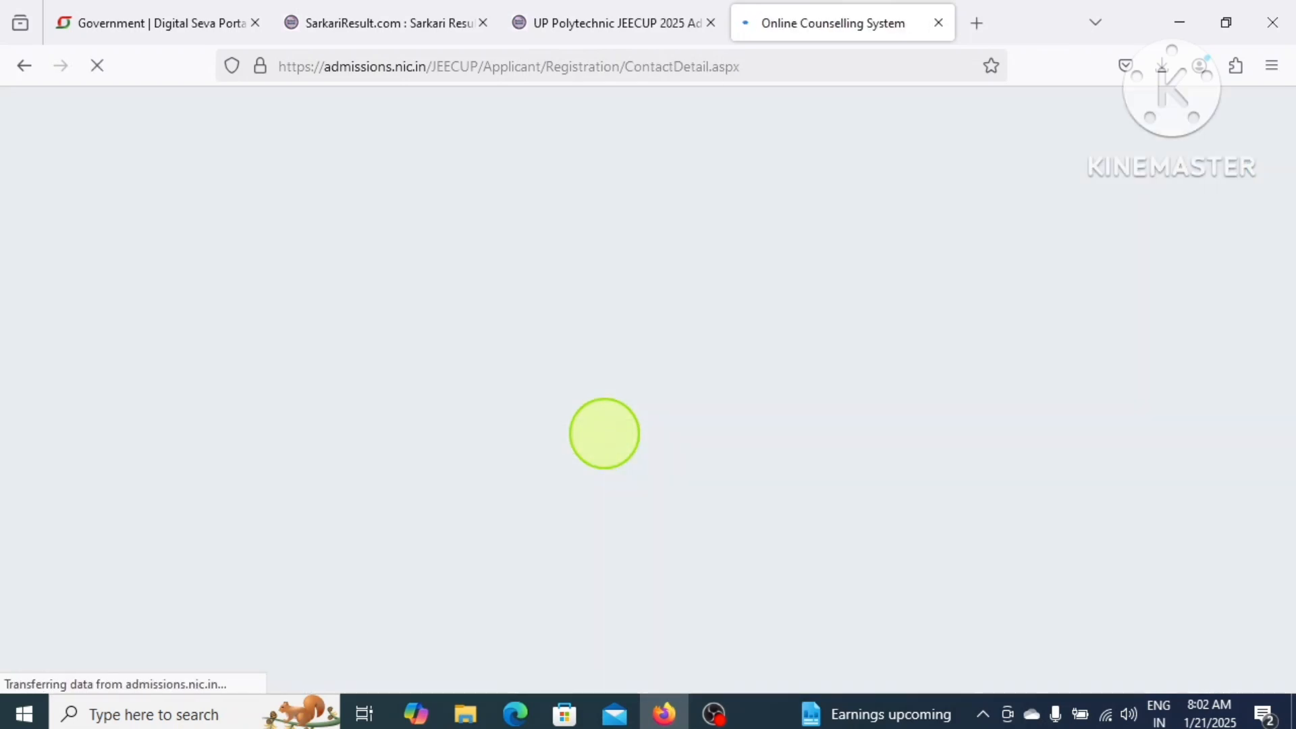
Look through the Correspondence Address and Permanent Address sections of the Contact Detail form.
scroll(605, 433, "down", 2)
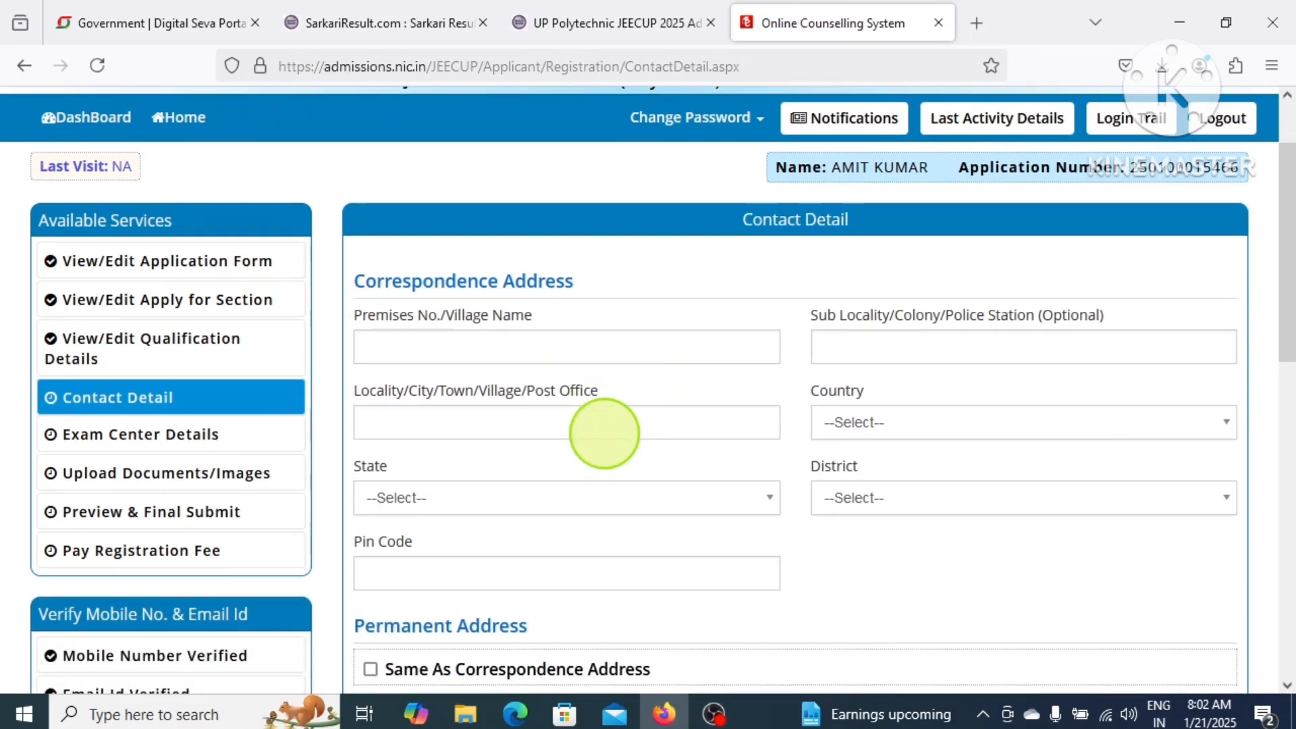
scroll(605, 433, "down", 2)
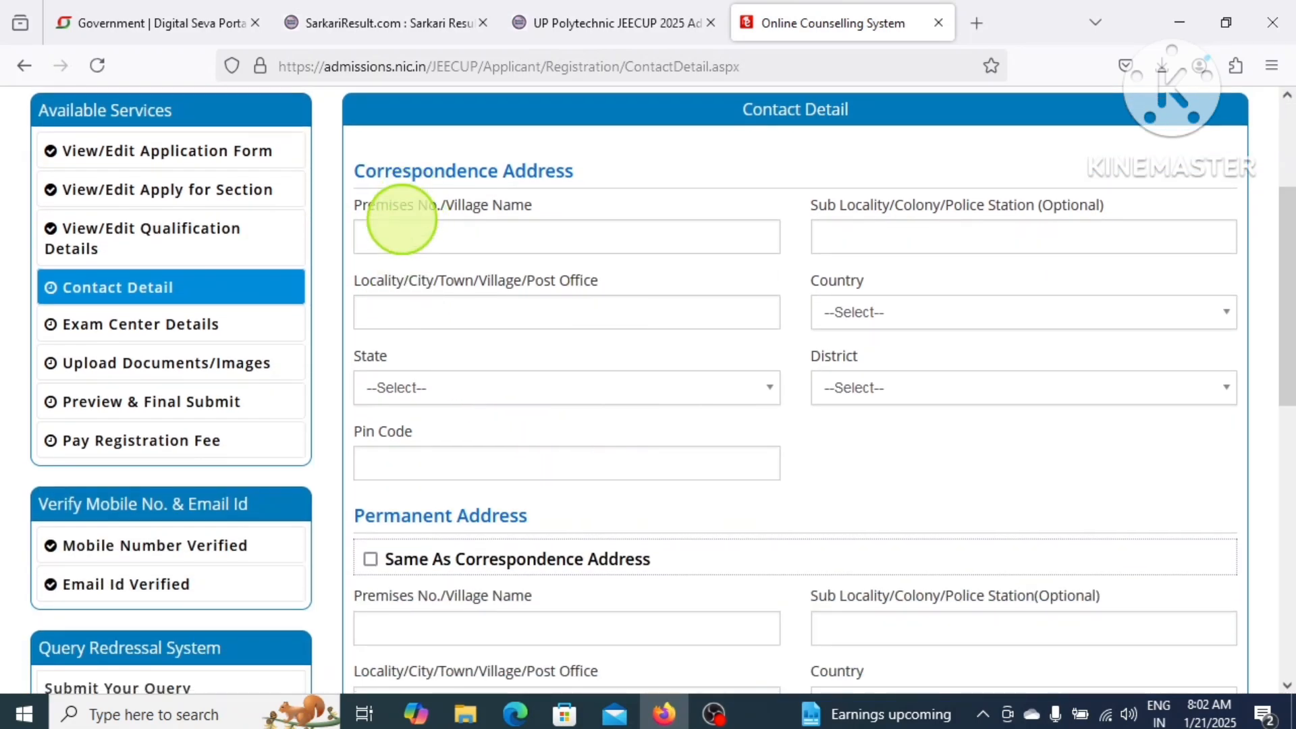
left_click_drag(742, 110, 838, 112)
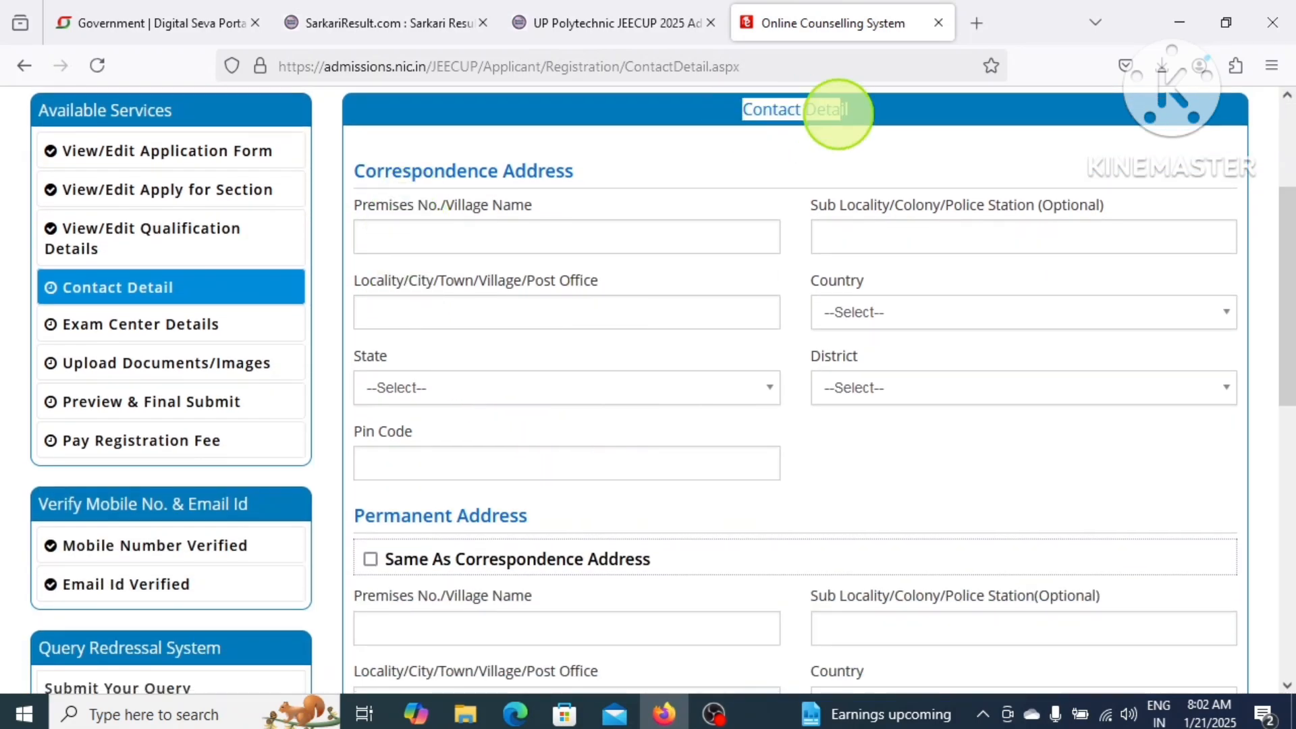
left_click_drag(365, 172, 574, 174)
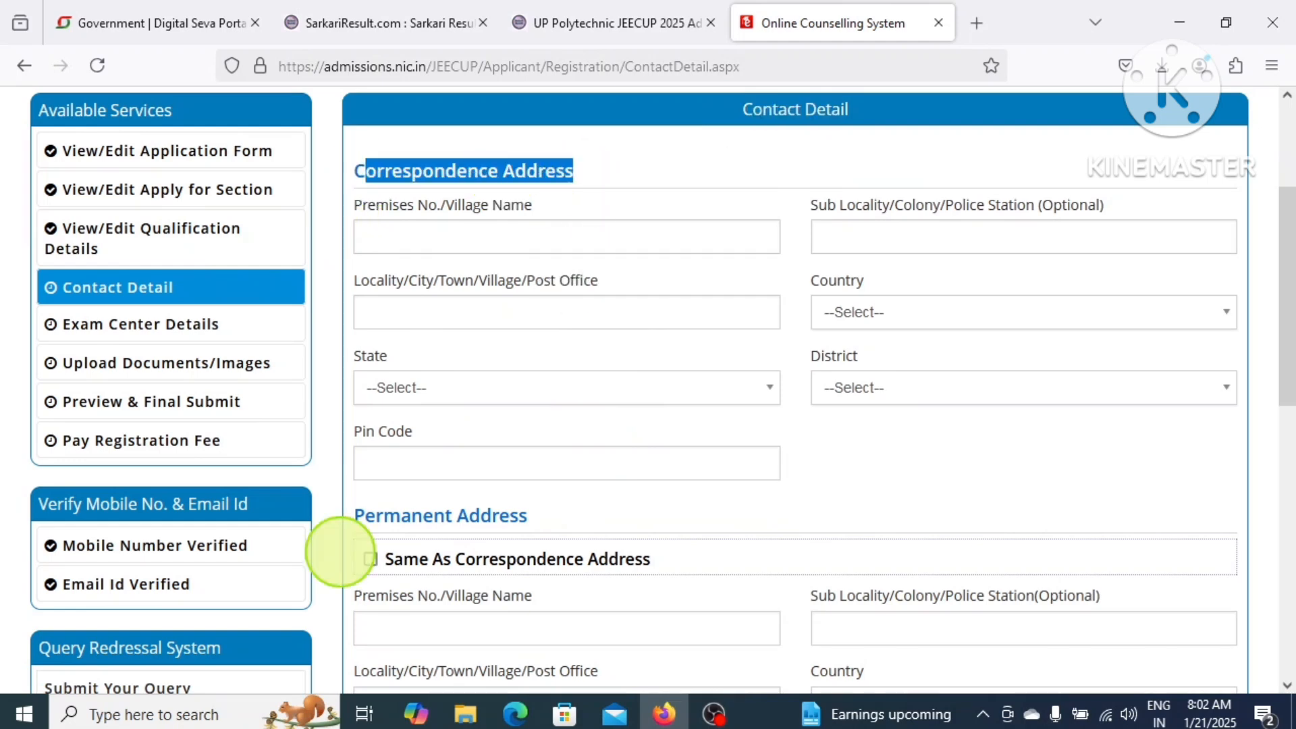
left_click_drag(356, 515, 434, 510)
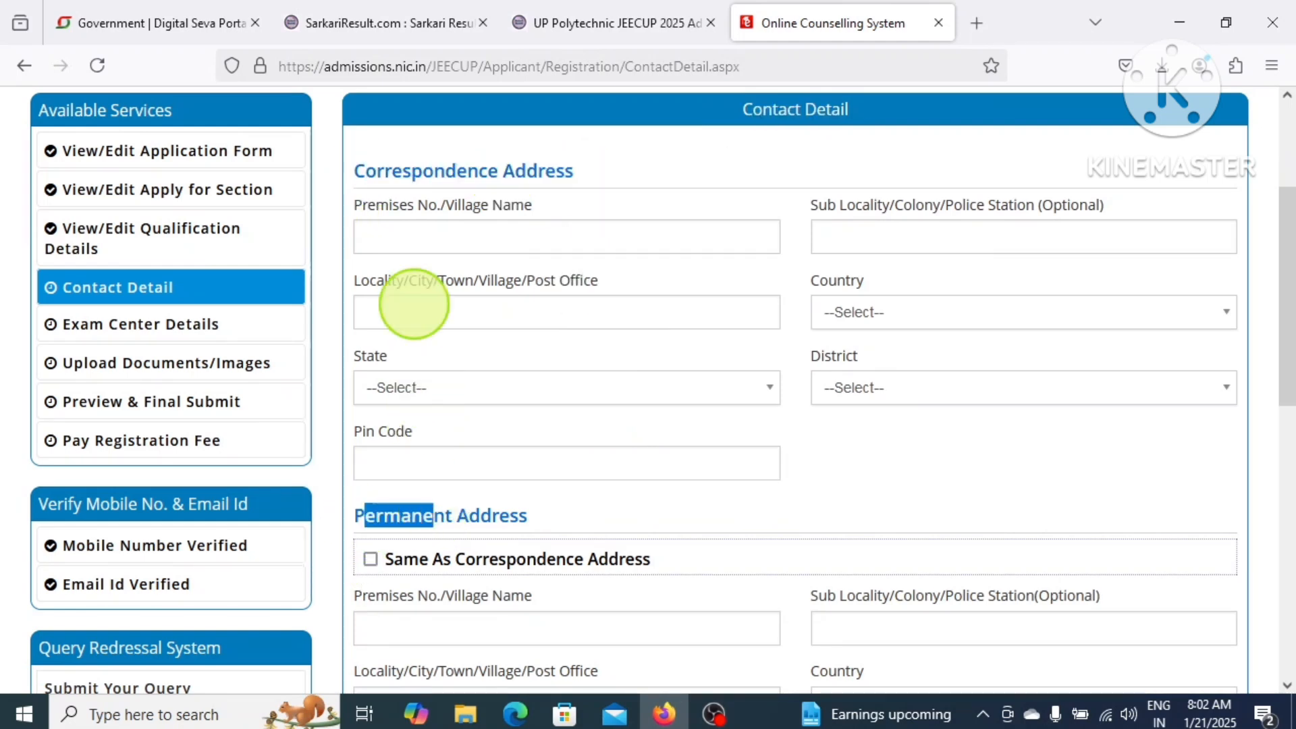
left_click(398, 241)
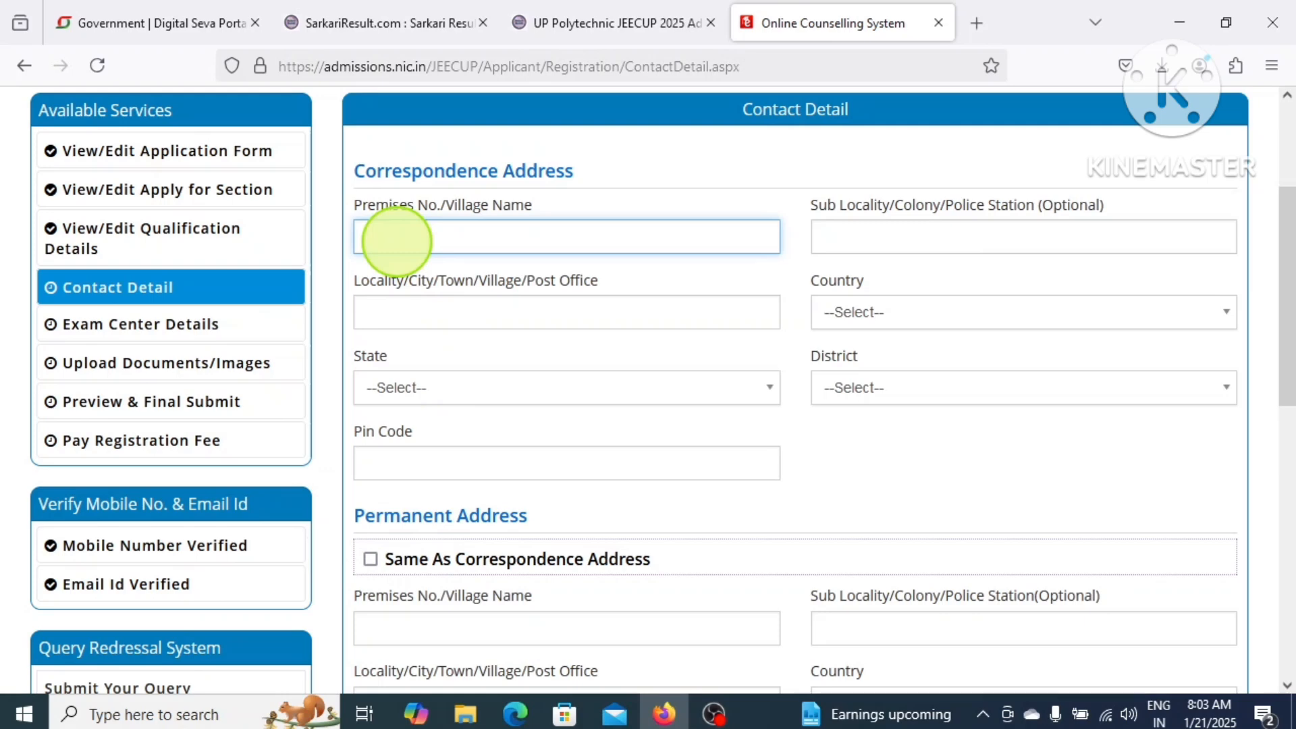
scroll(398, 241, "down", 3)
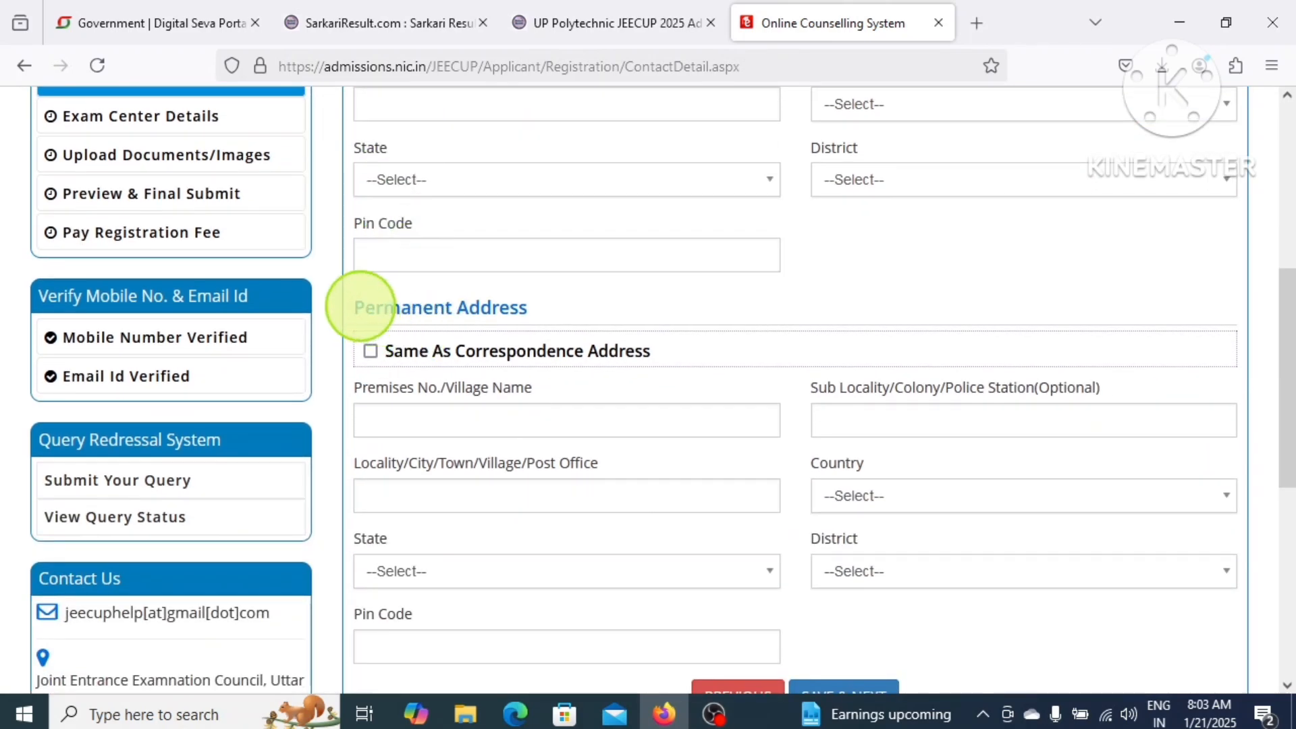
left_click_drag(359, 306, 538, 301)
scroll(574, 351, "up", 3)
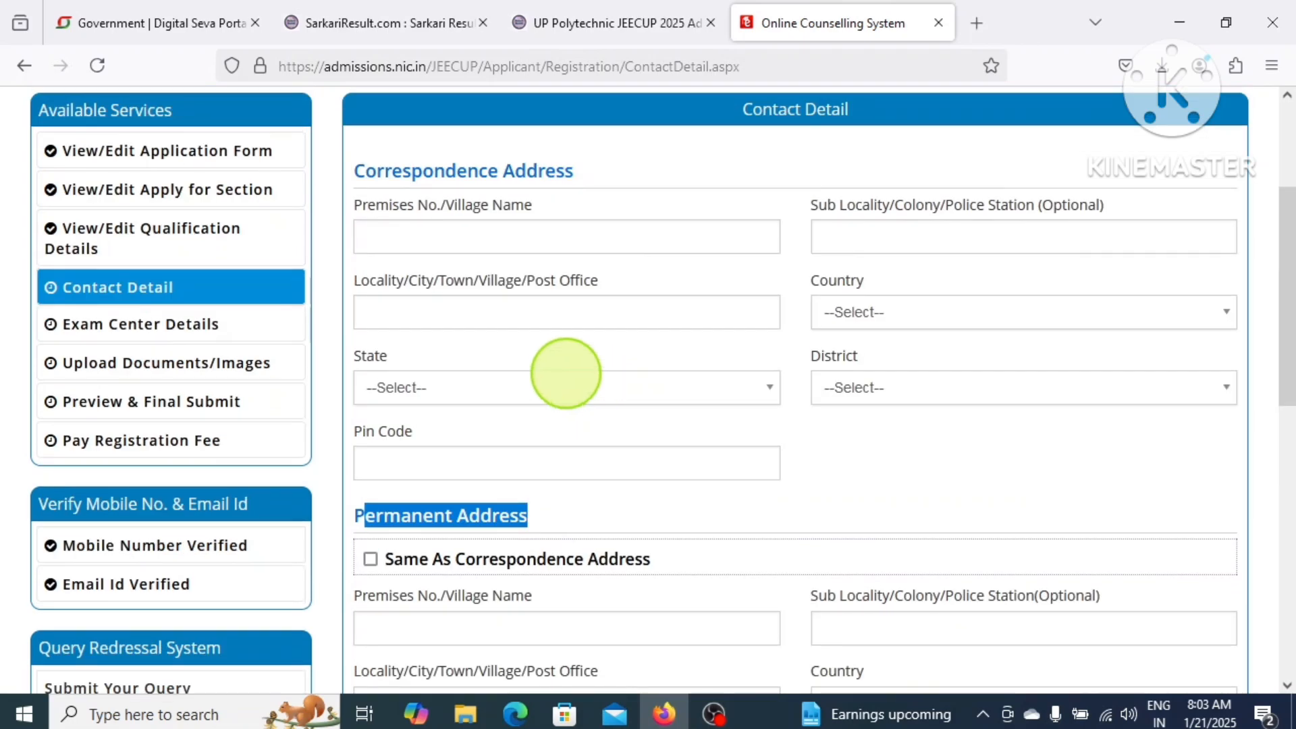
scroll(449, 347, "down", 3)
scroll(454, 347, "up", 3)
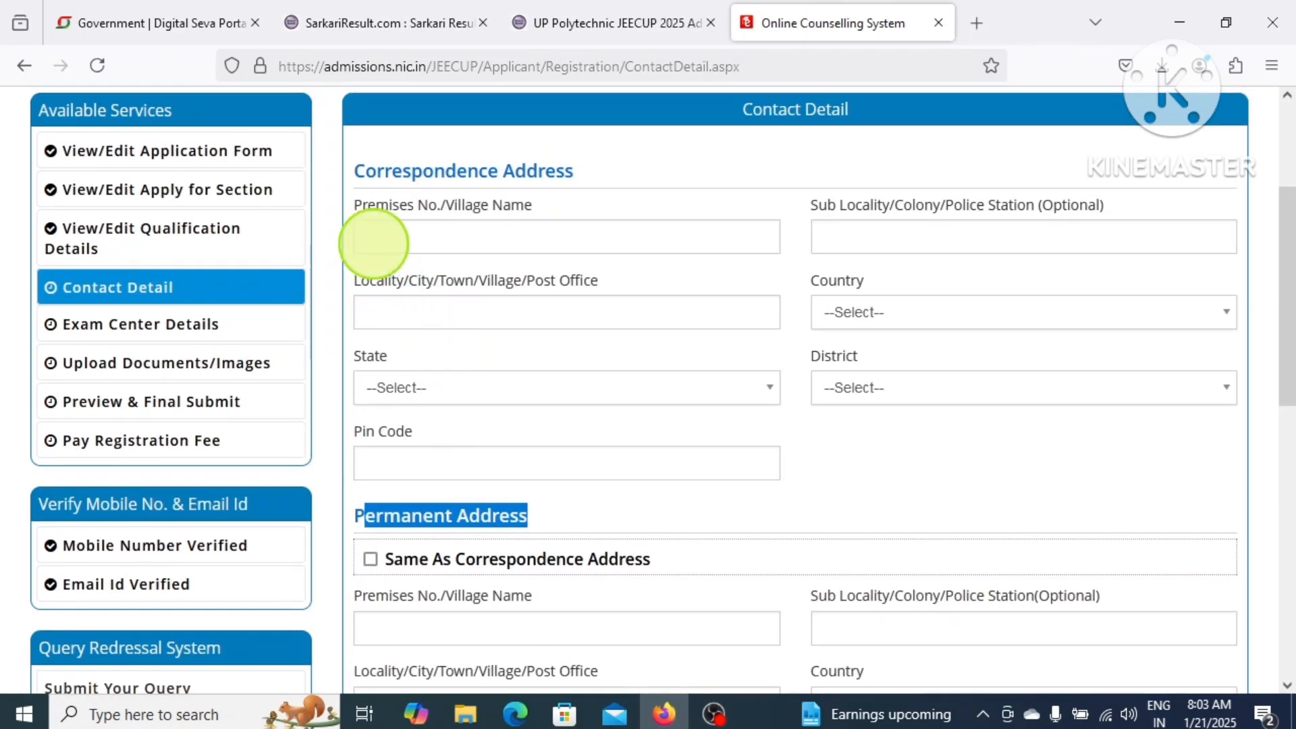
left_click(372, 238)
scroll(376, 473, "down", 3)
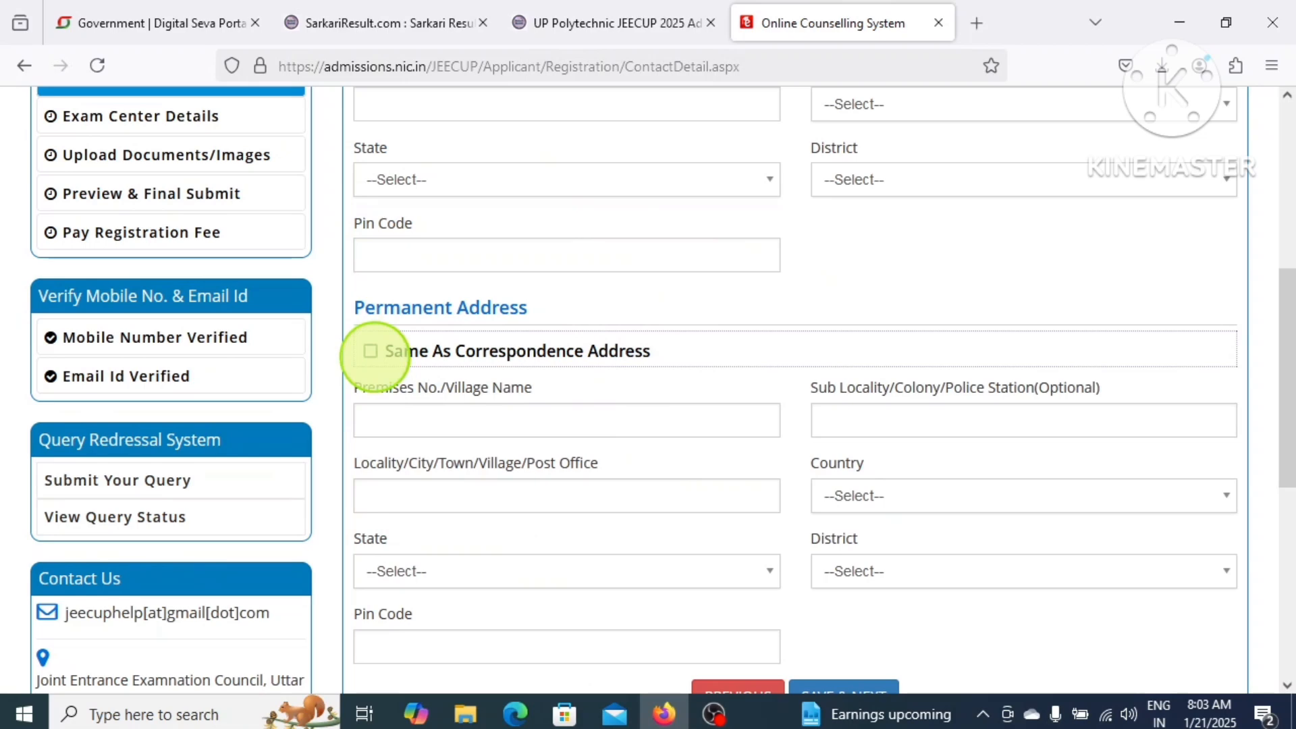
scroll(576, 524, "up", 5)
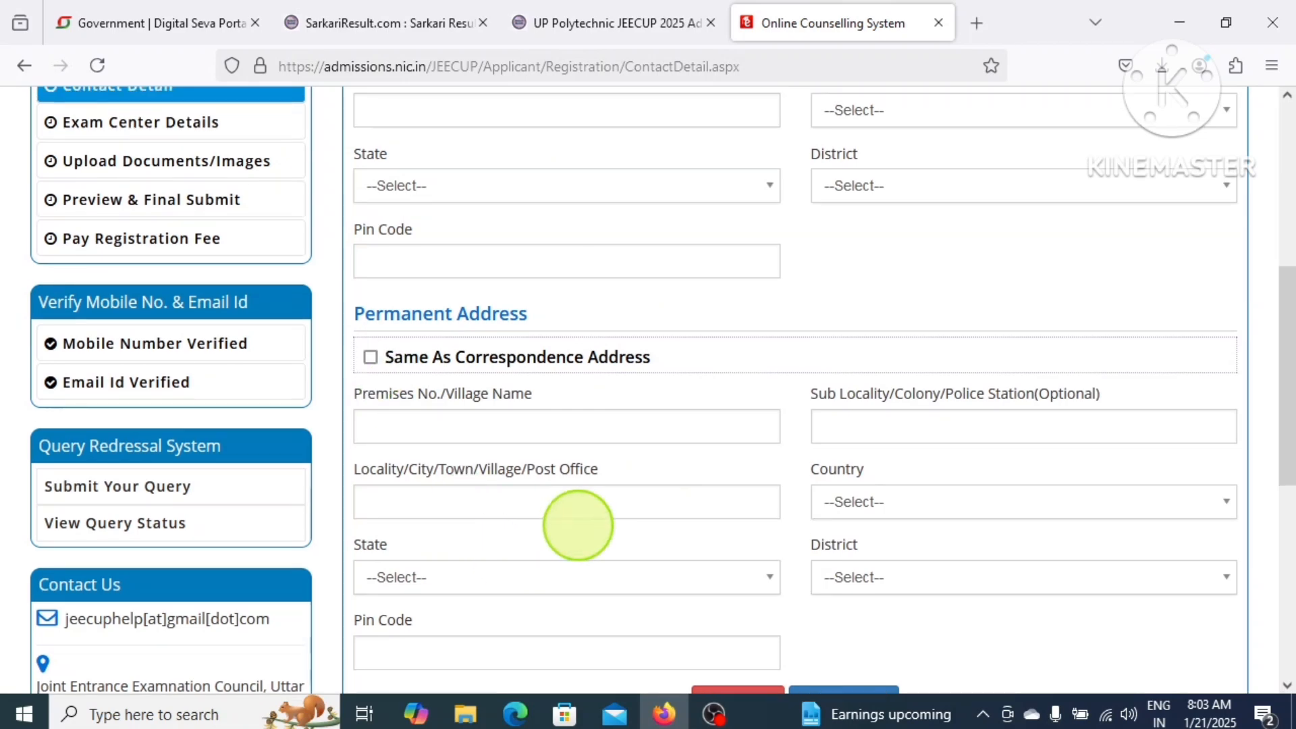
scroll(596, 434, "down", 3)
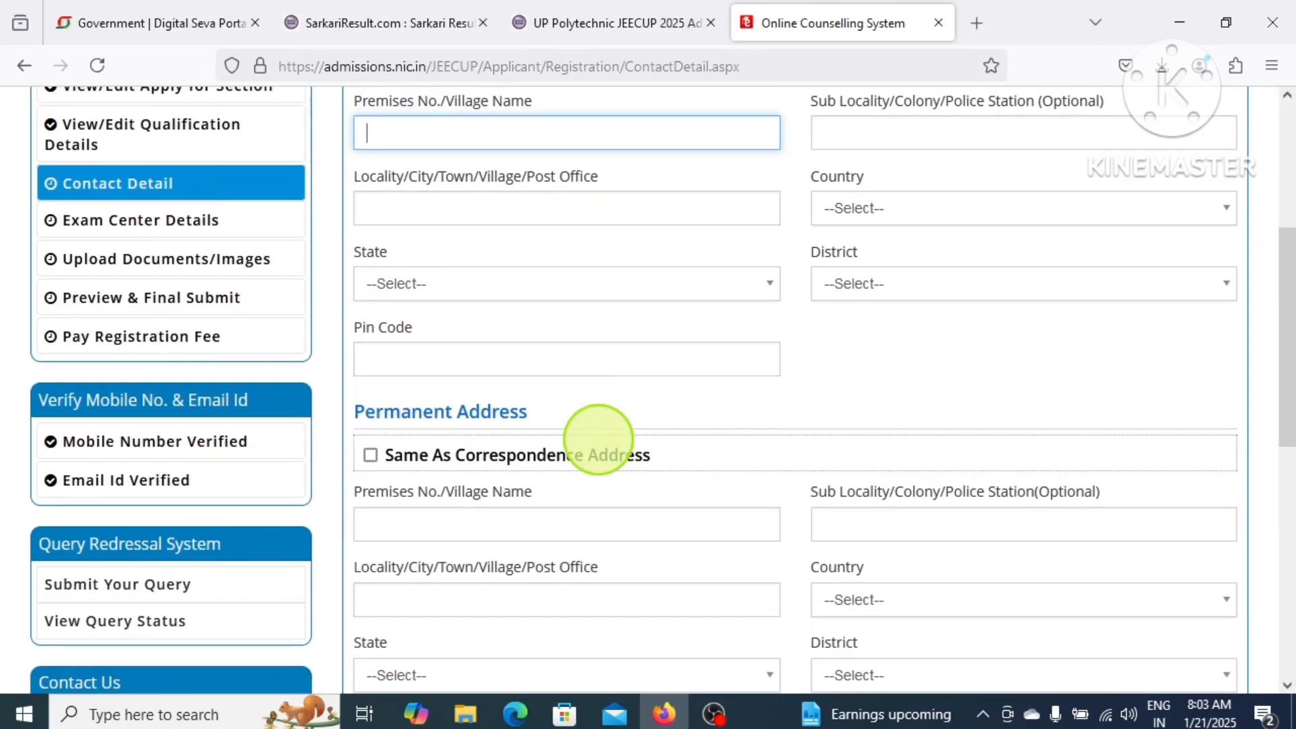
scroll(405, 198, "up", 2)
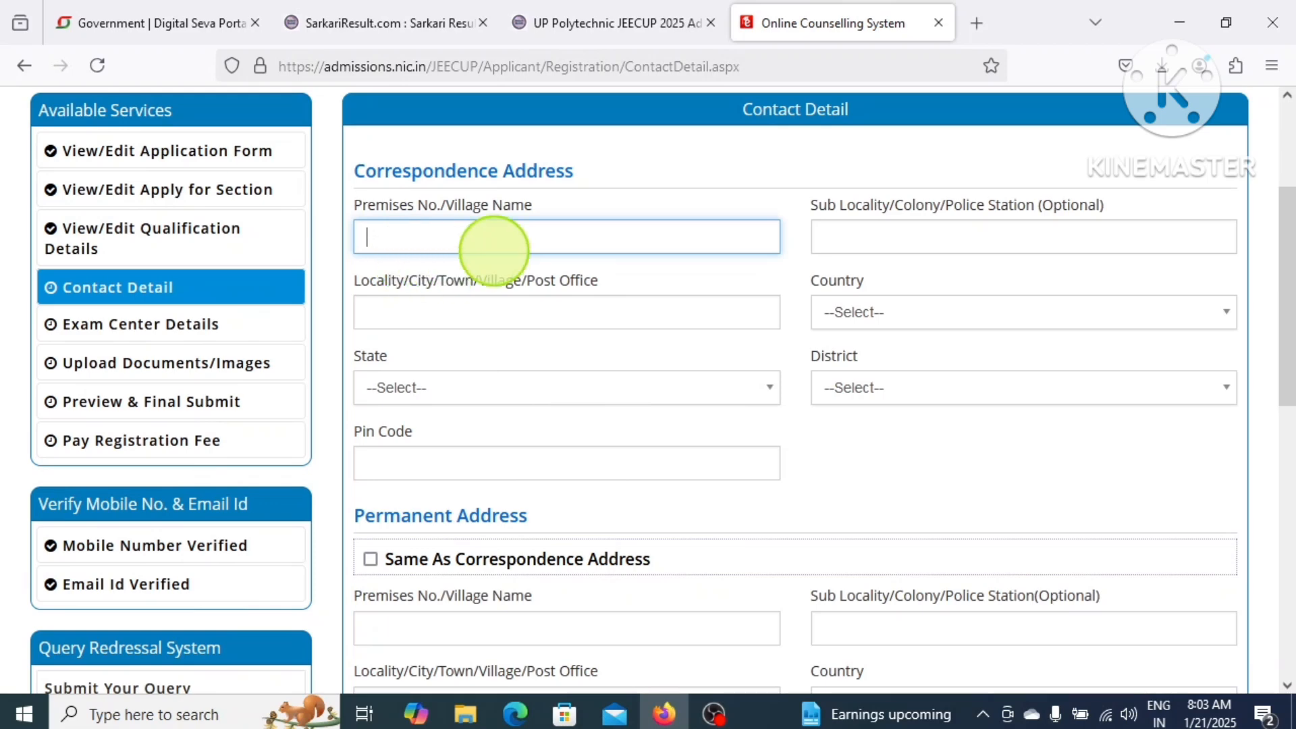
scroll(469, 260, "down", 3)
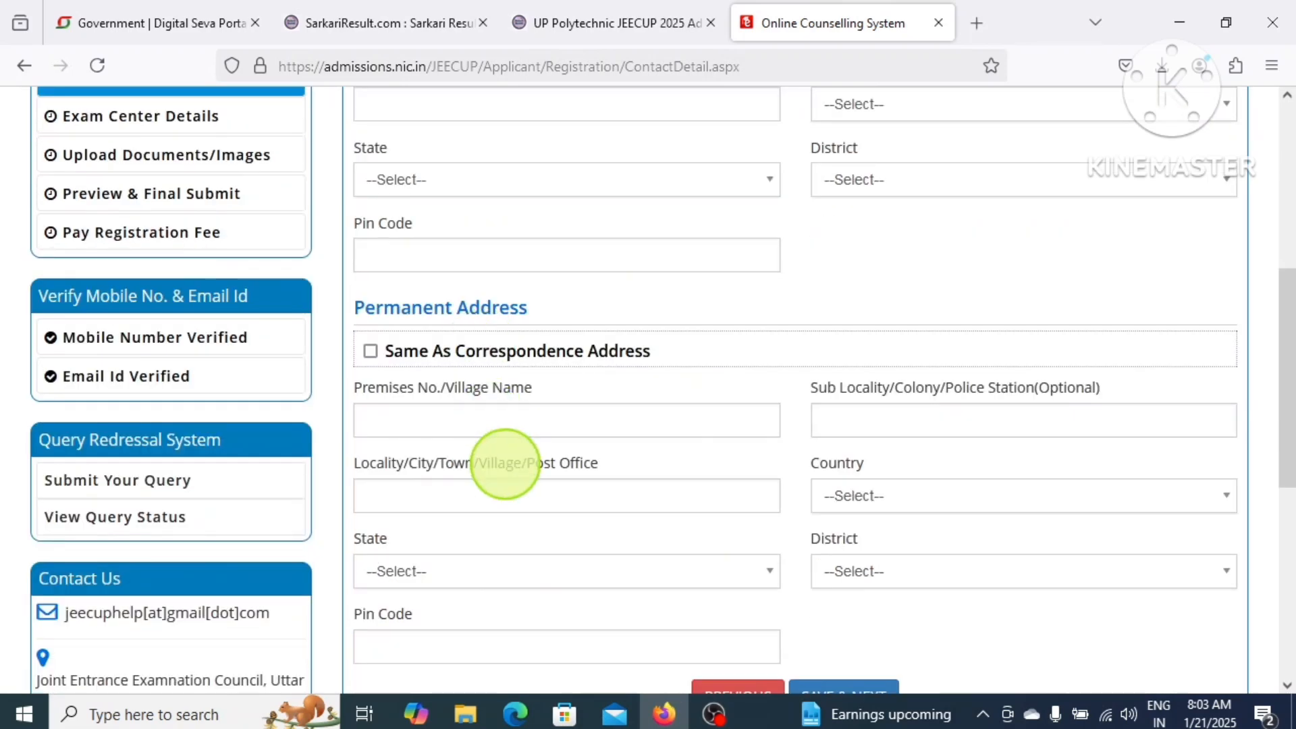
left_click(391, 422)
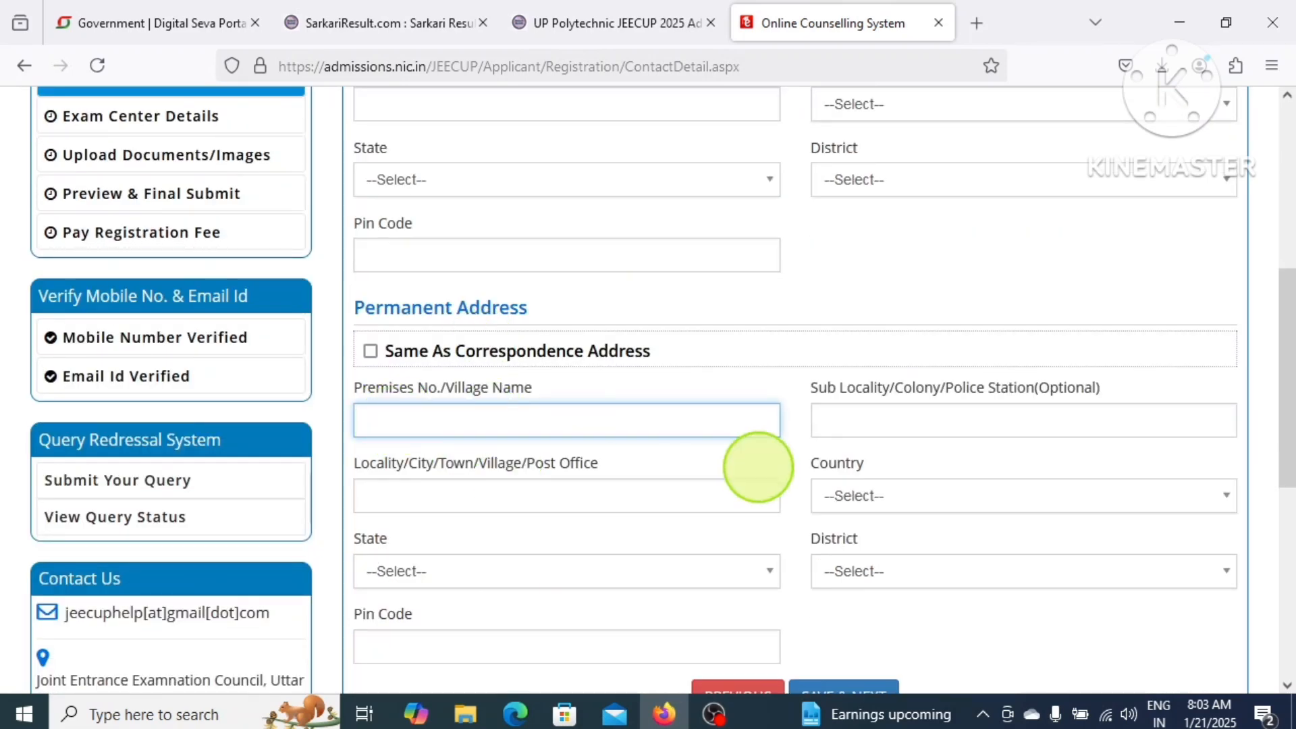
scroll(757, 467, "down", 3)
scroll(424, 321, "up", 8)
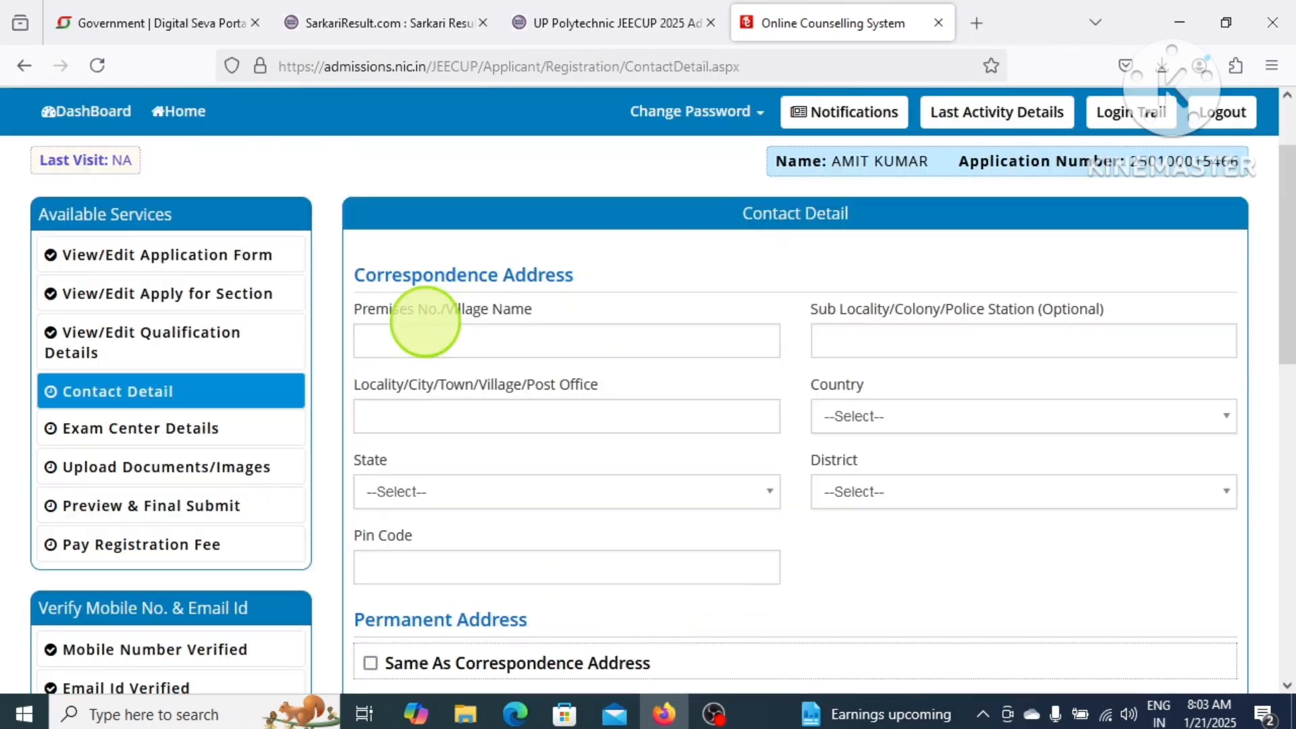
Fill in the candidate's village name, sub locality and locality/post office in the Correspondence Address.
left_click(527, 342)
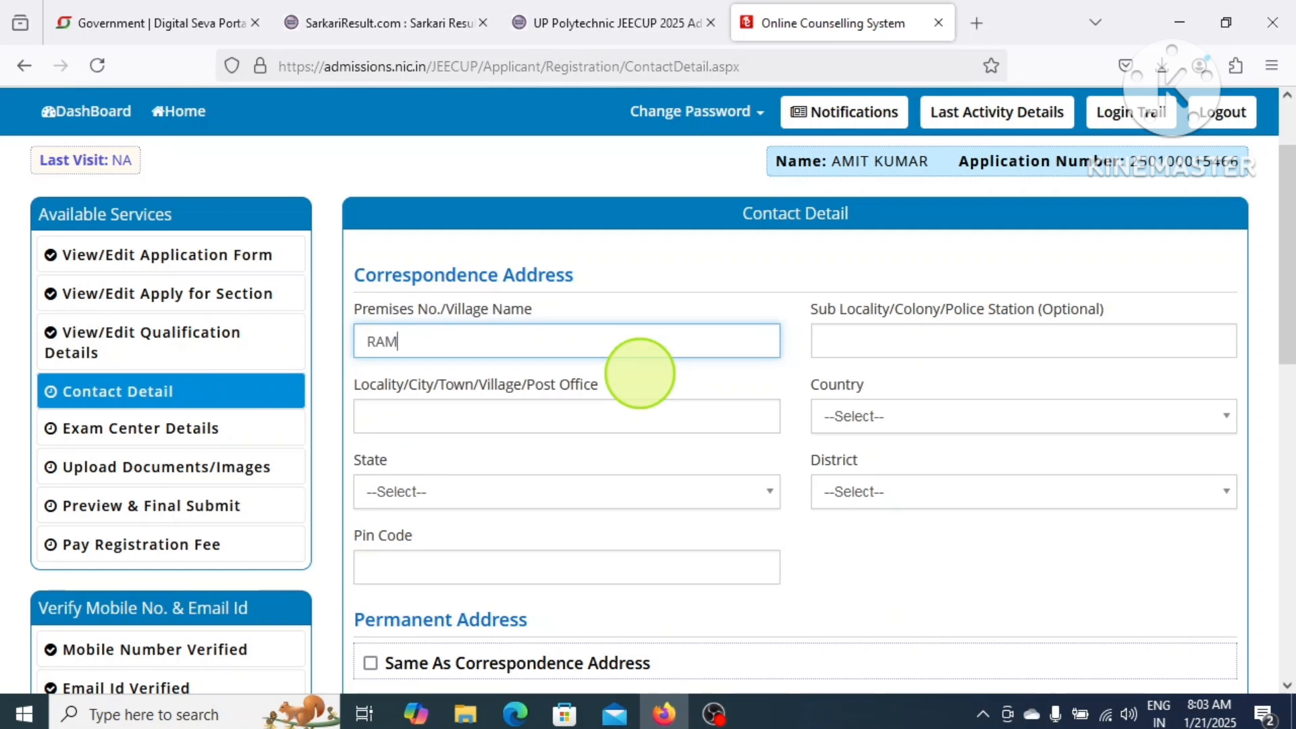
left_click(896, 344)
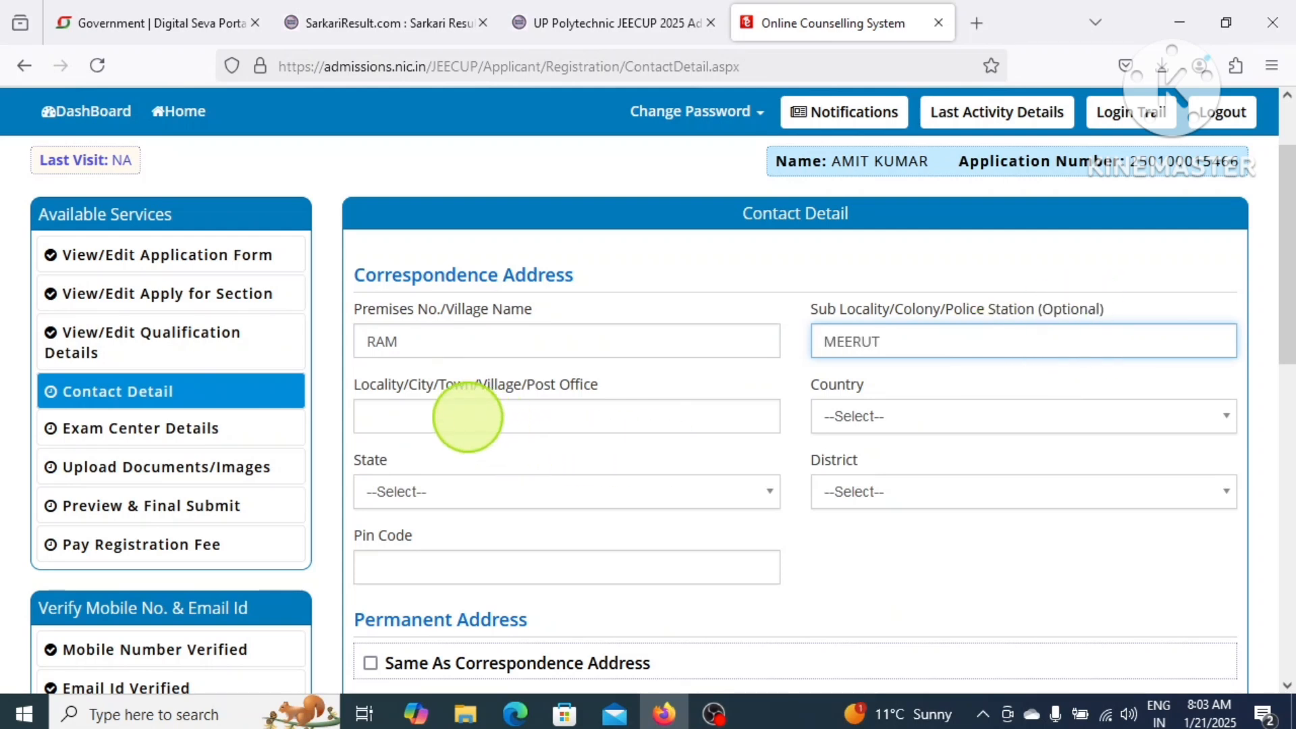
left_click(467, 417)
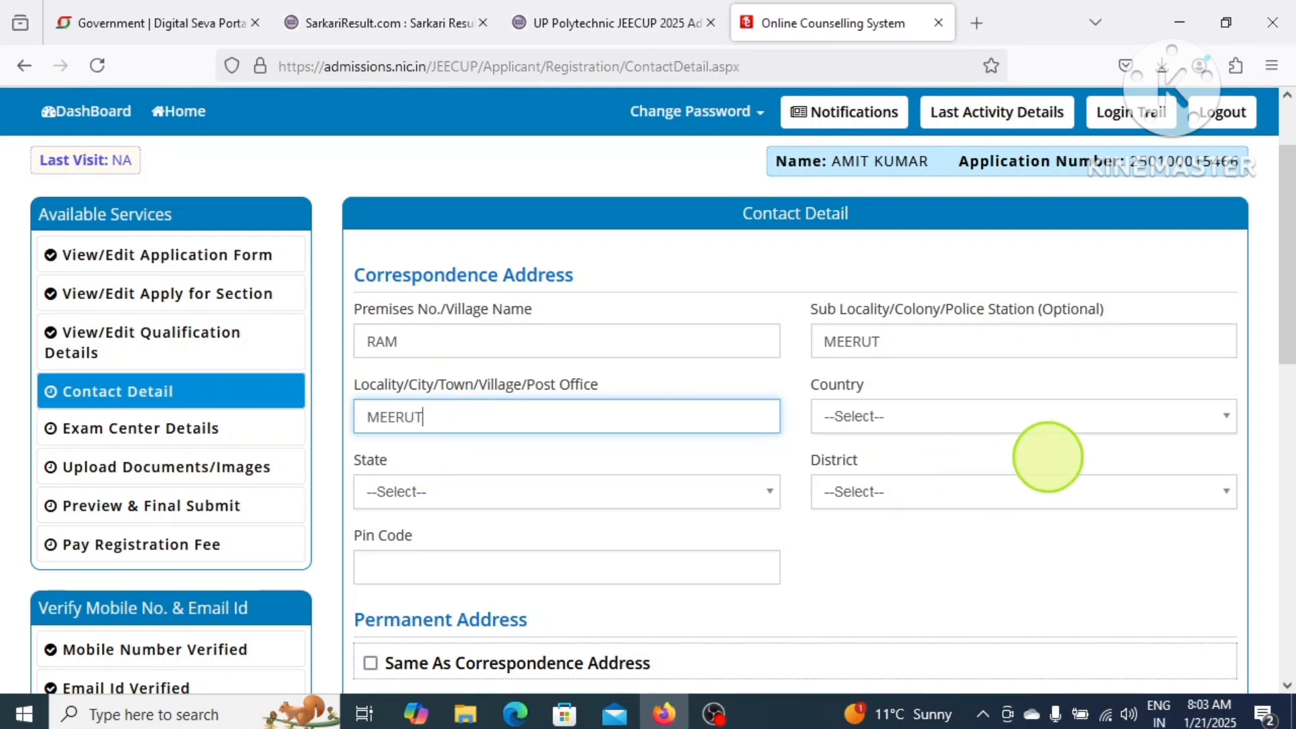
Set the Correspondence Address country to India and the state to Uttar Pradesh.
left_click(898, 418)
left_click(890, 521)
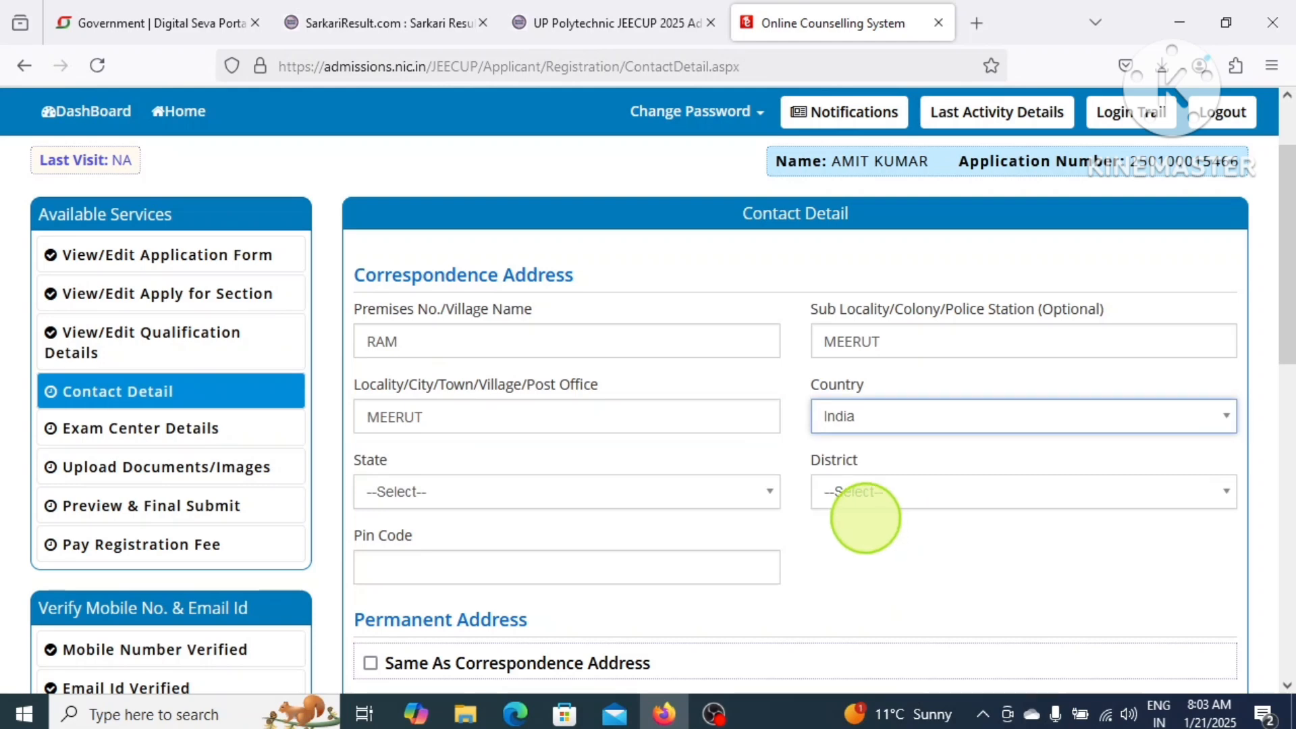
scroll(862, 515, "down", 3)
left_click(426, 386)
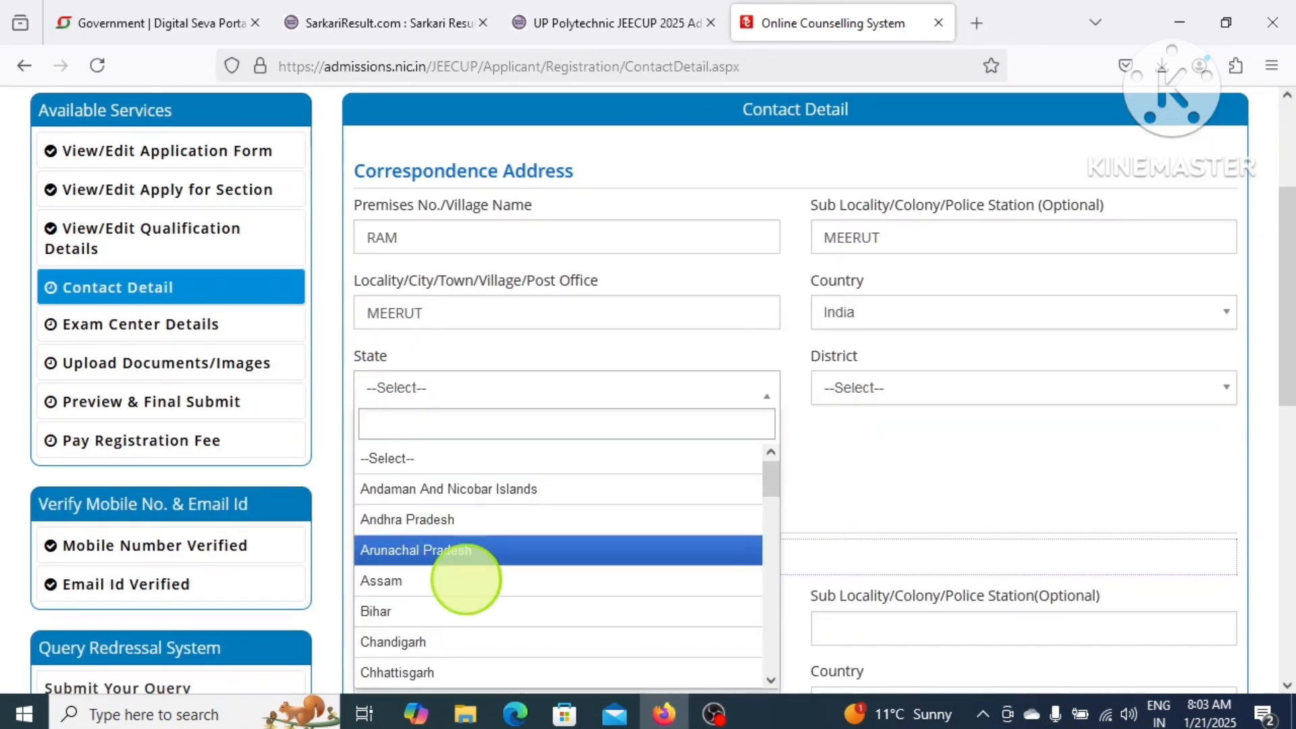
scroll(463, 578, "down", 10)
scroll(477, 424, "up", 9)
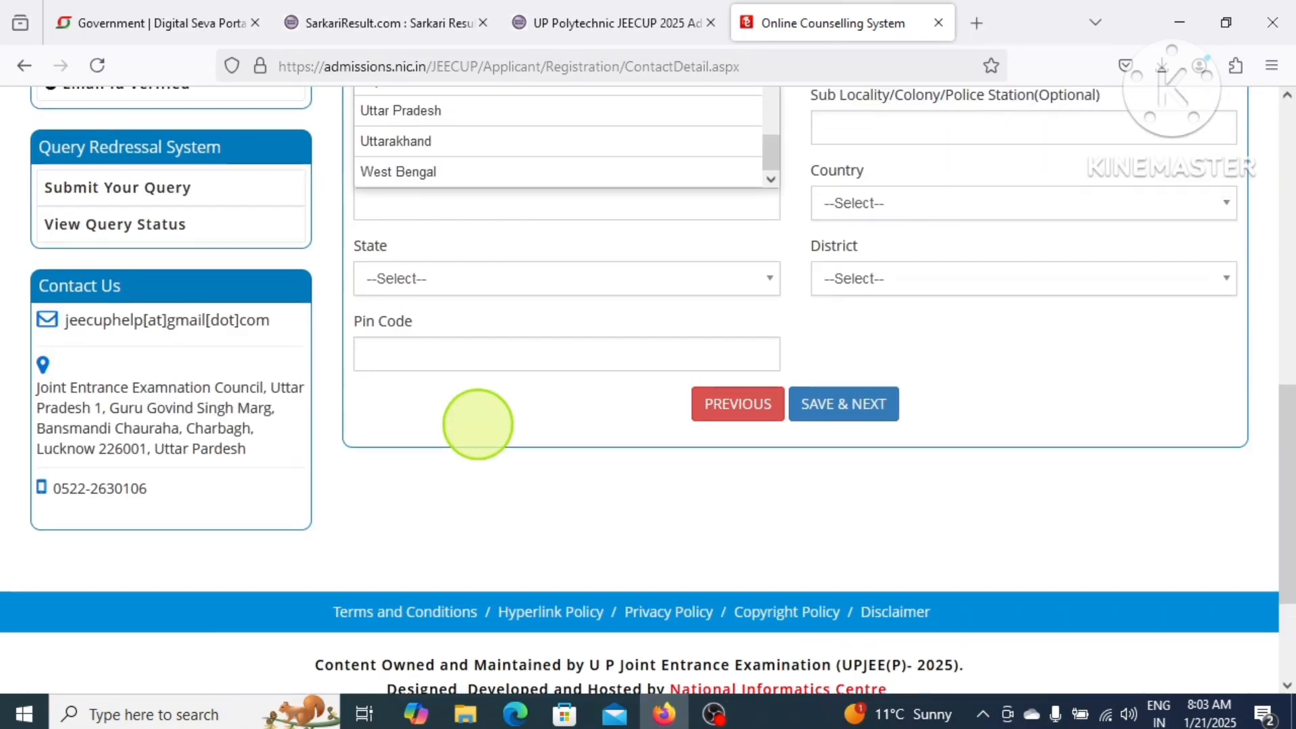
left_click(450, 298)
scroll(507, 327, "up", 6)
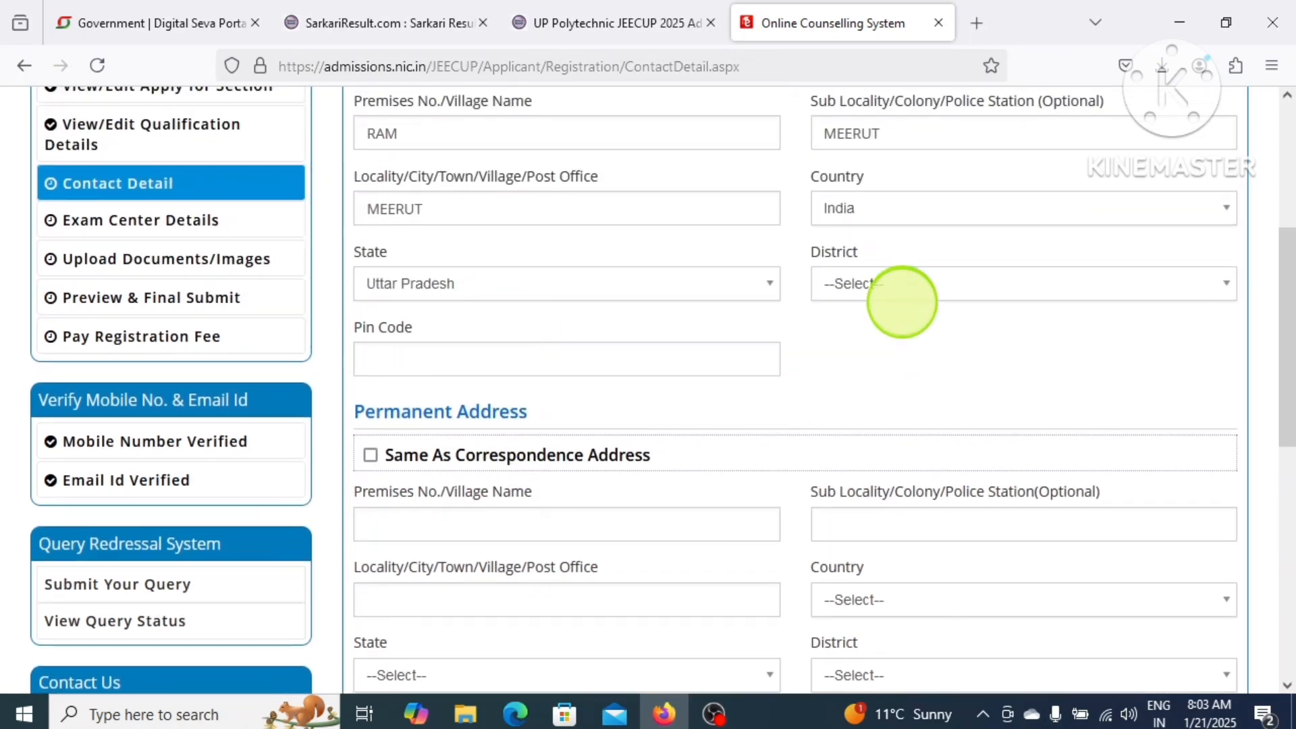
Set the Correspondence Address district to MEERUT and enter the address's pin code.
left_click(892, 283)
scroll(920, 492, "down", 9)
scroll(921, 495, "down", 8)
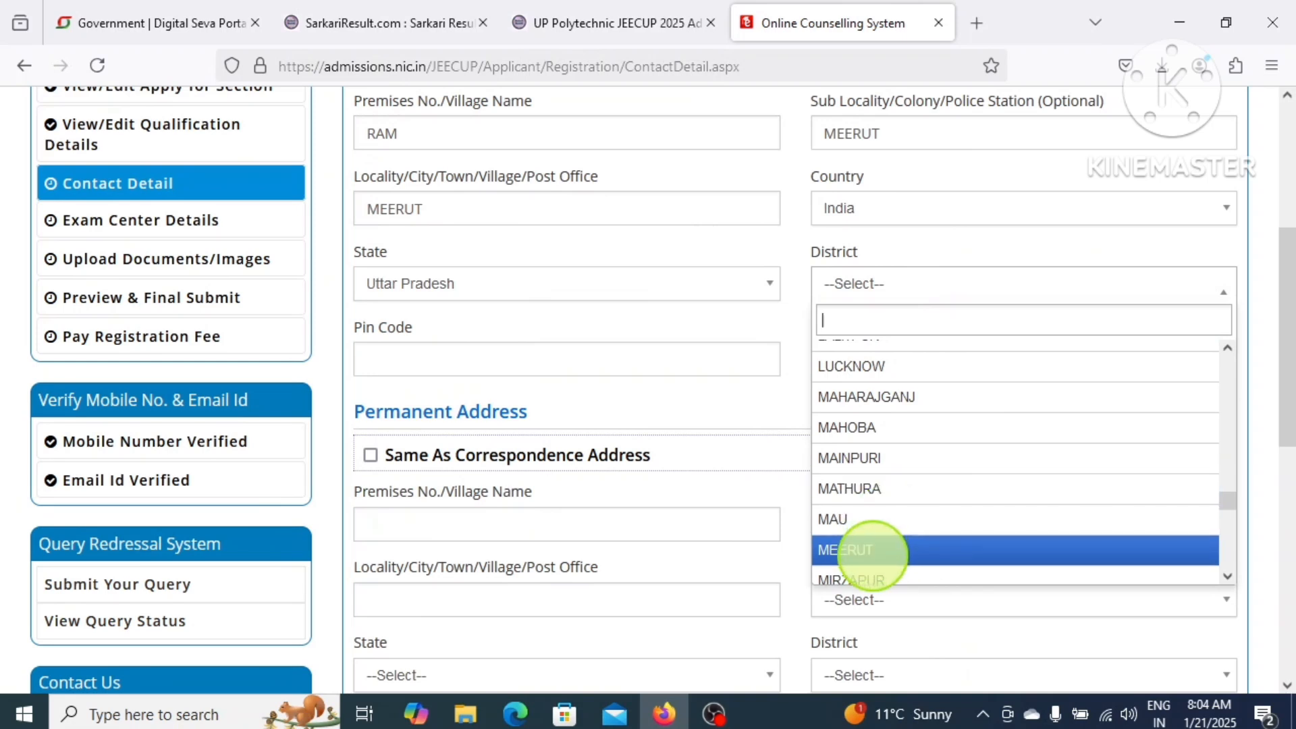
left_click(872, 550)
left_click(408, 370)
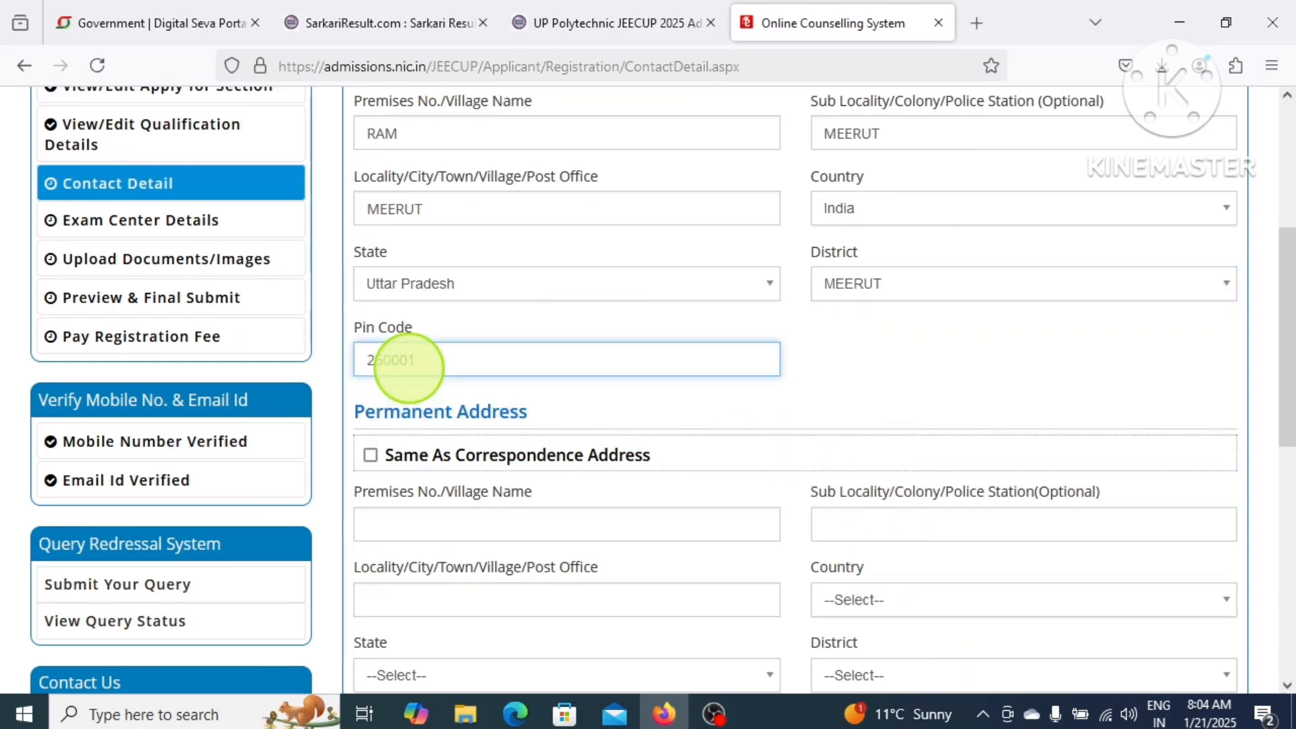
Mark the Permanent Address as the same as the Correspondence Address and review the filled-in contact details.
left_click(1053, 371)
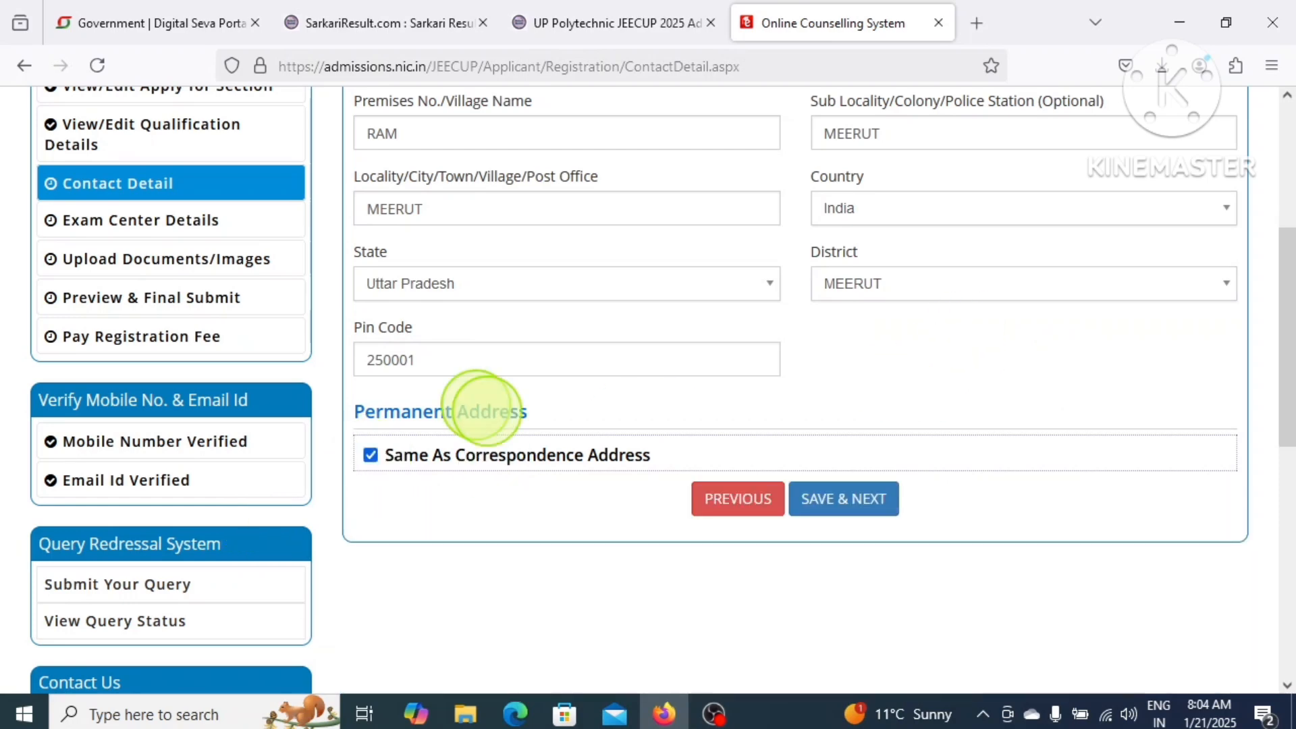
scroll(506, 326, "up", 3)
scroll(681, 437, "down", 3)
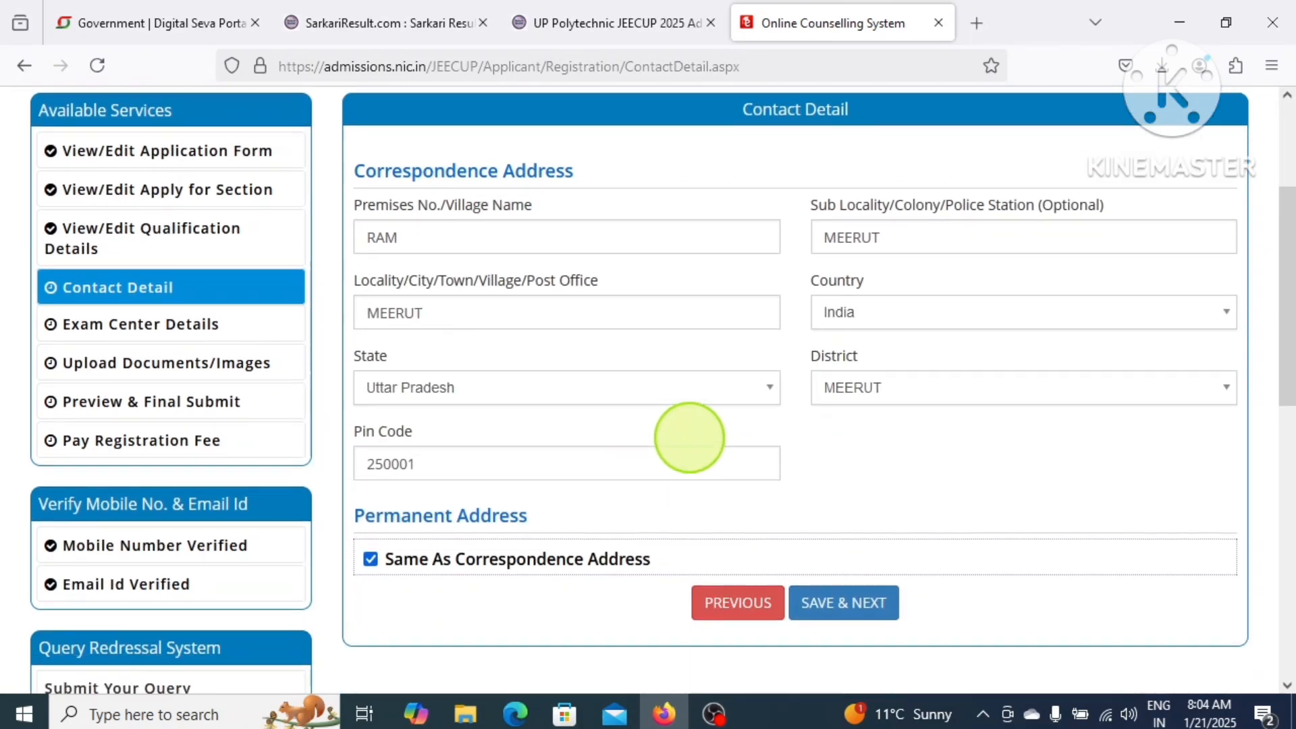
Save the contact details, confirm the save and go on to the Exam Center Details form.
left_click(839, 602)
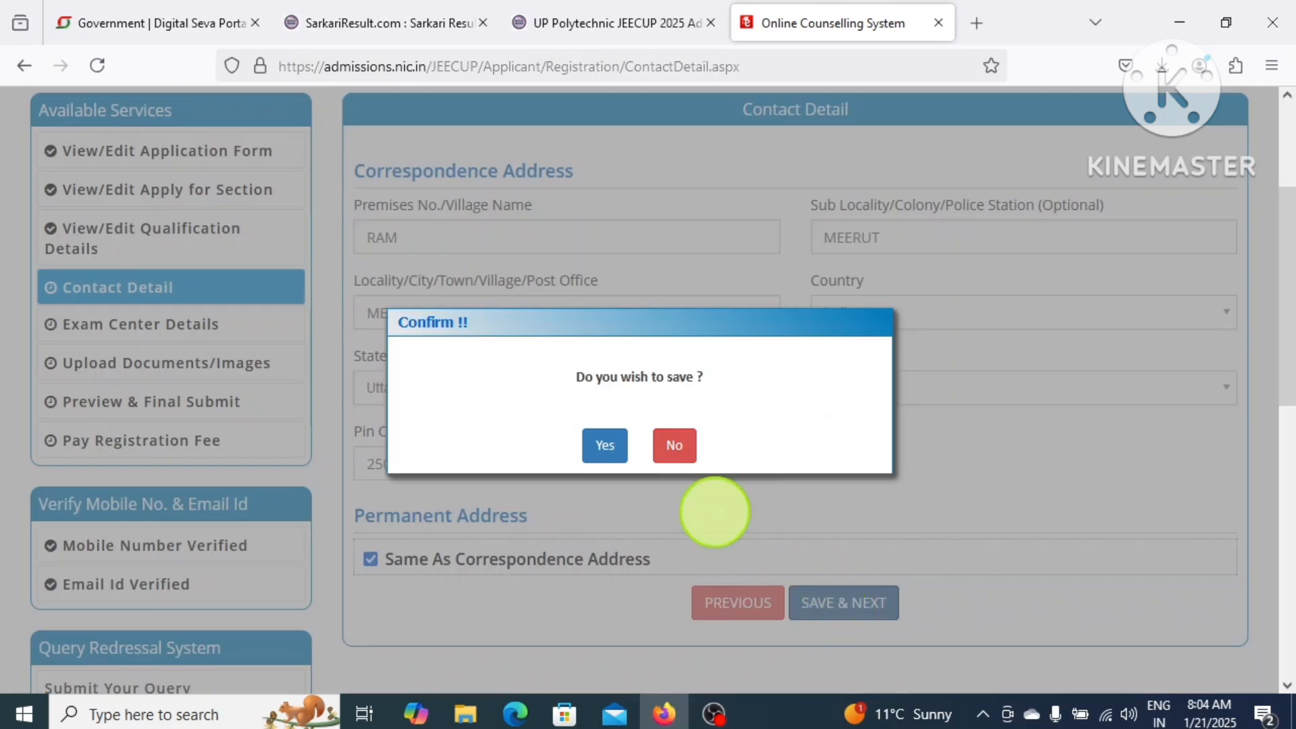
left_click(602, 445)
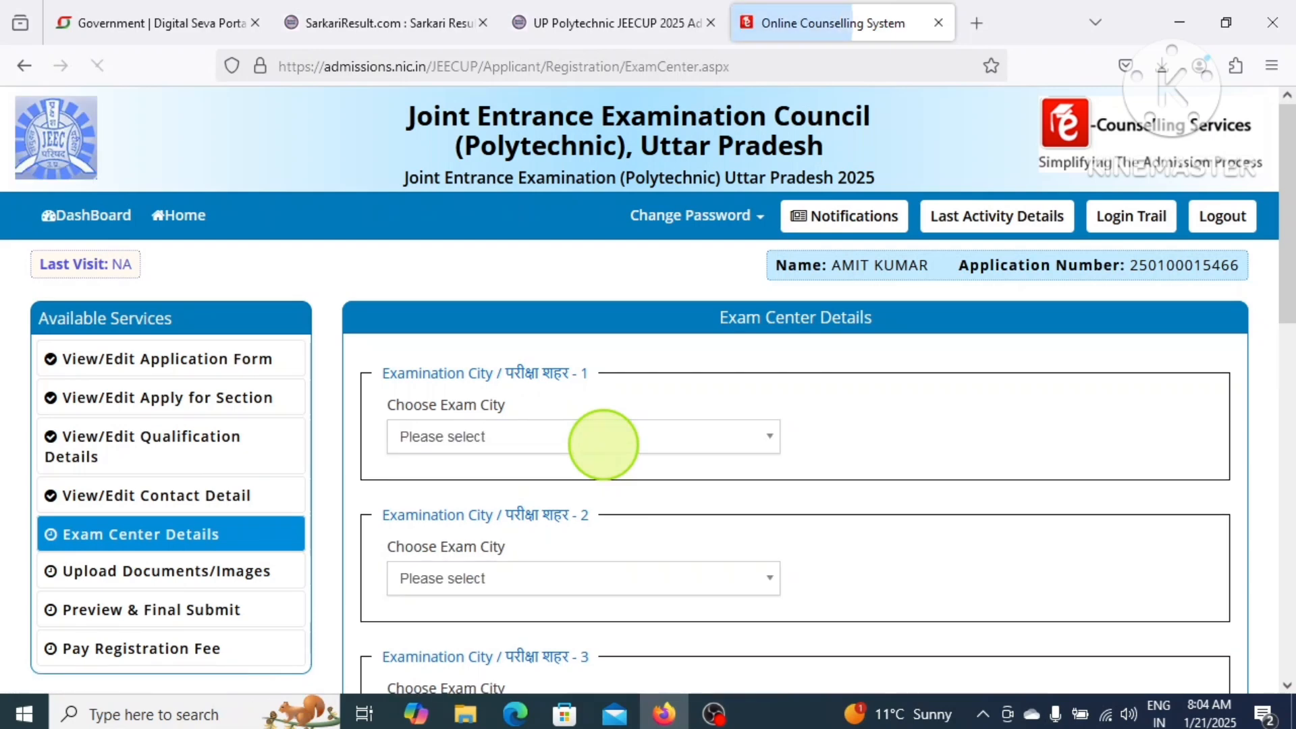
scroll(607, 448, "down", 3)
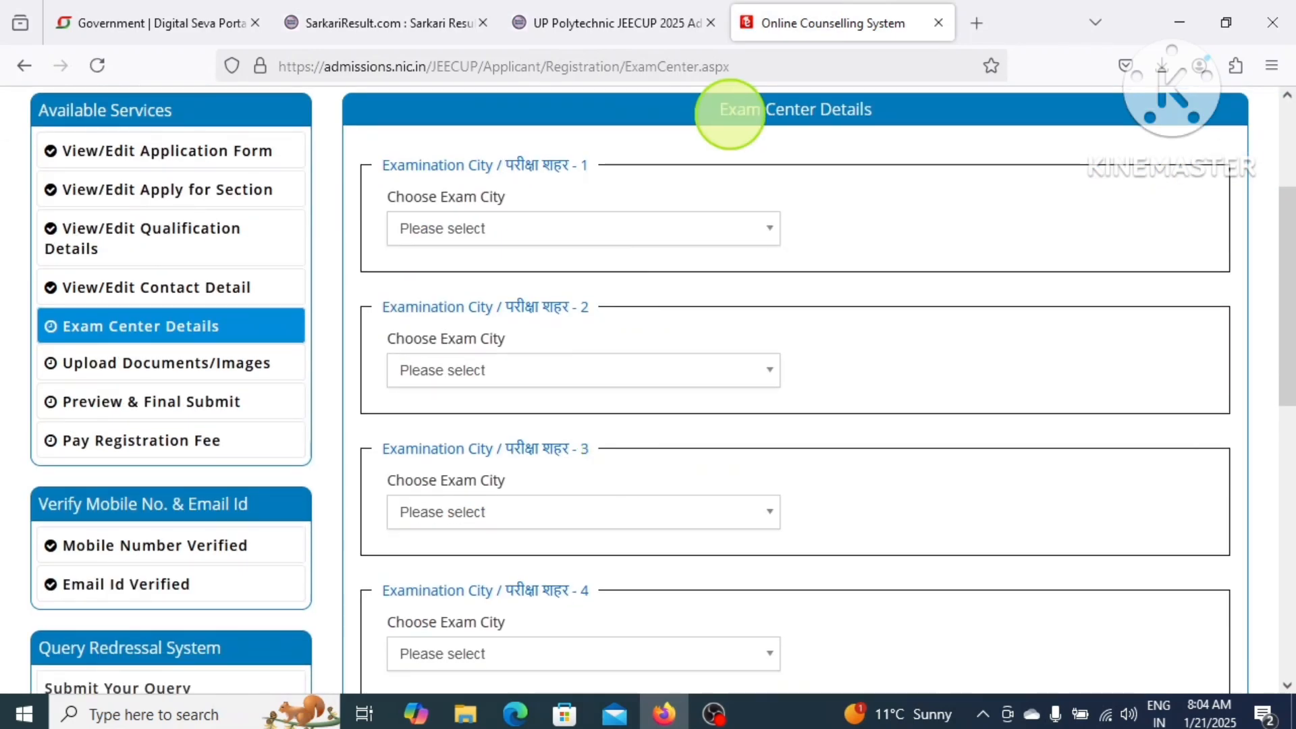
left_click_drag(732, 111, 875, 109)
left_click(897, 206)
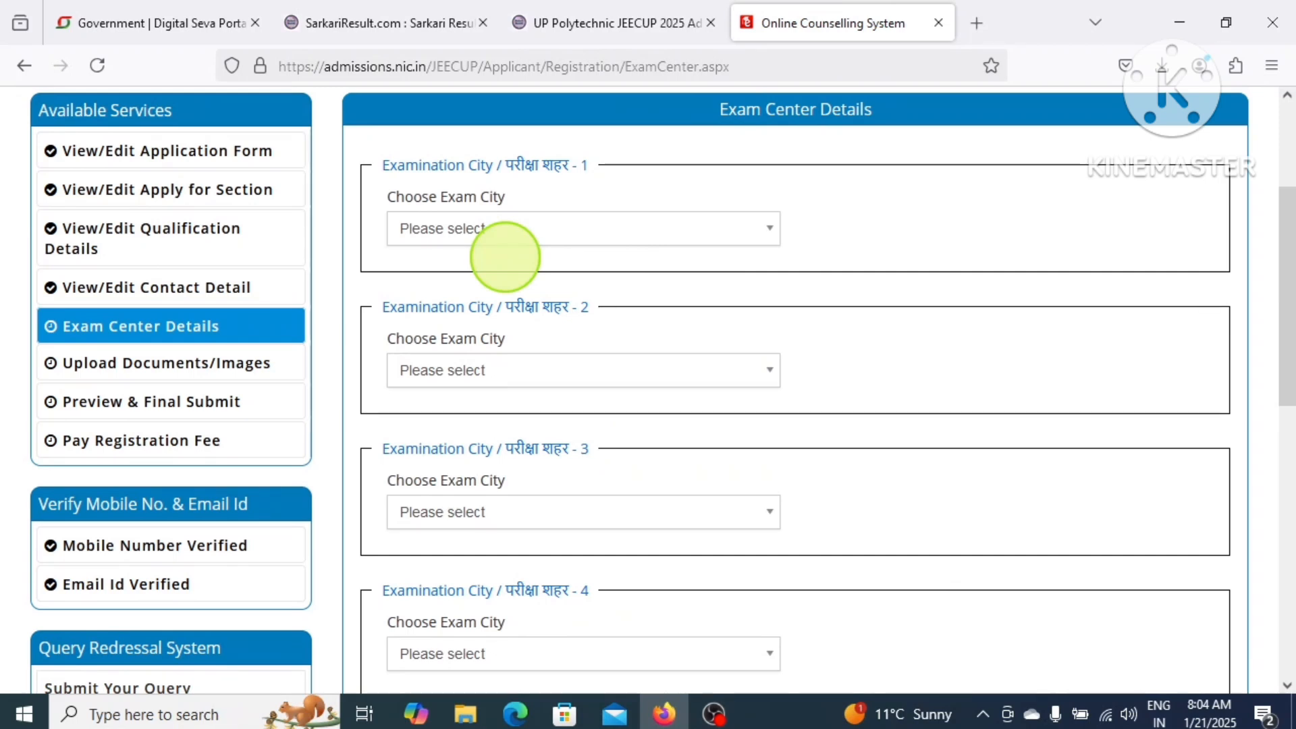
Set the first examination city to Meerut in the Exam Center Details.
left_click(461, 230)
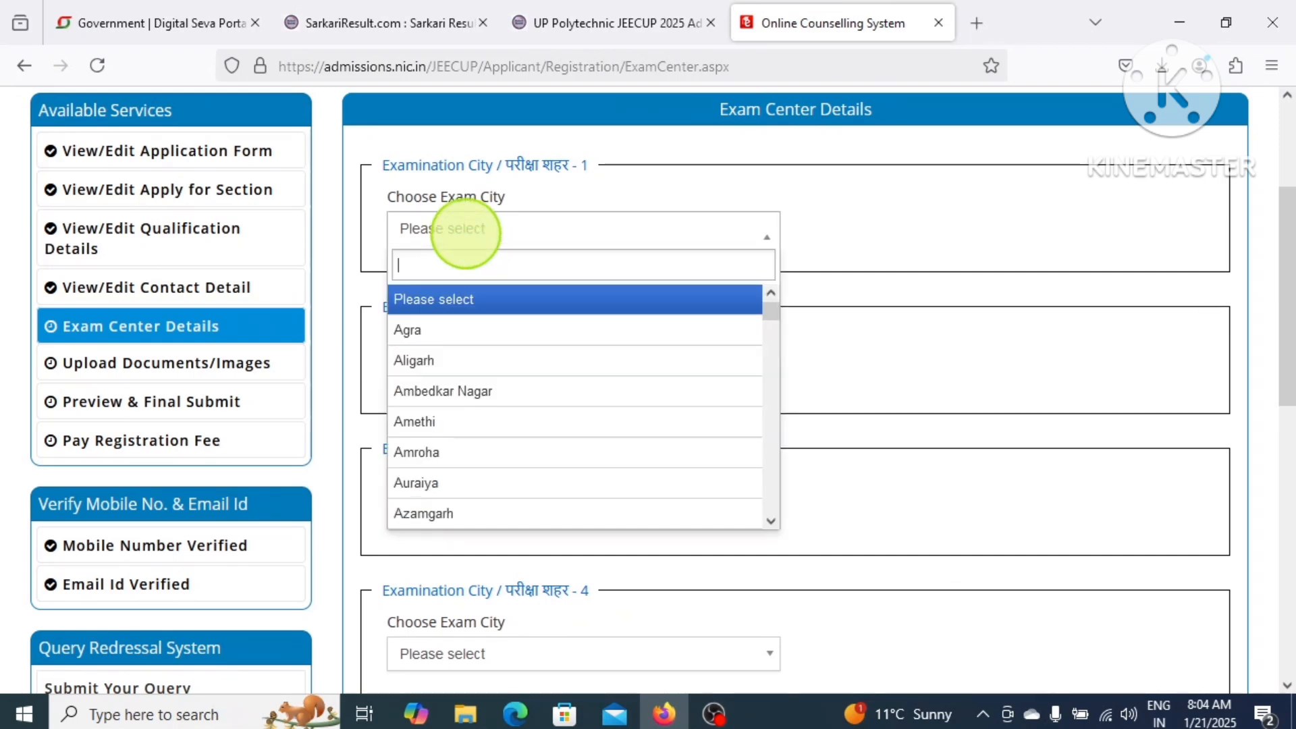
scroll(478, 422, "down", 10)
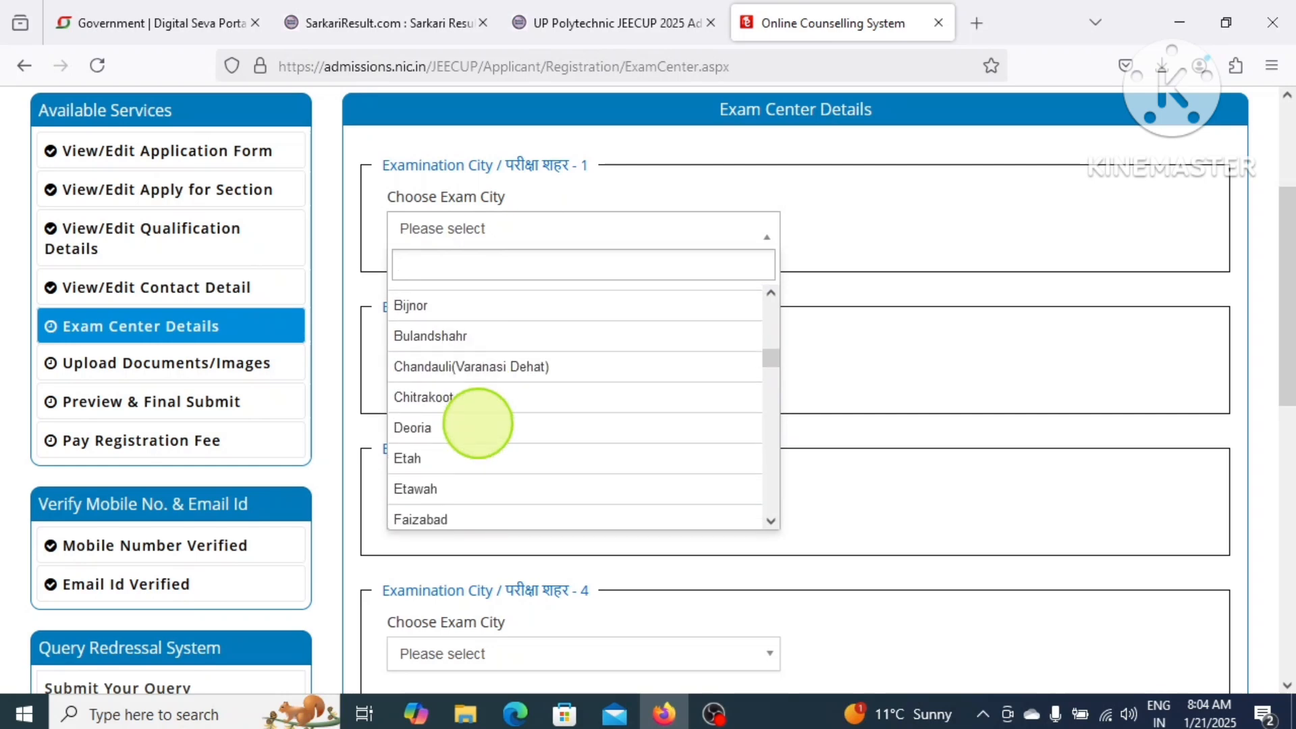
scroll(478, 423, "down", 5)
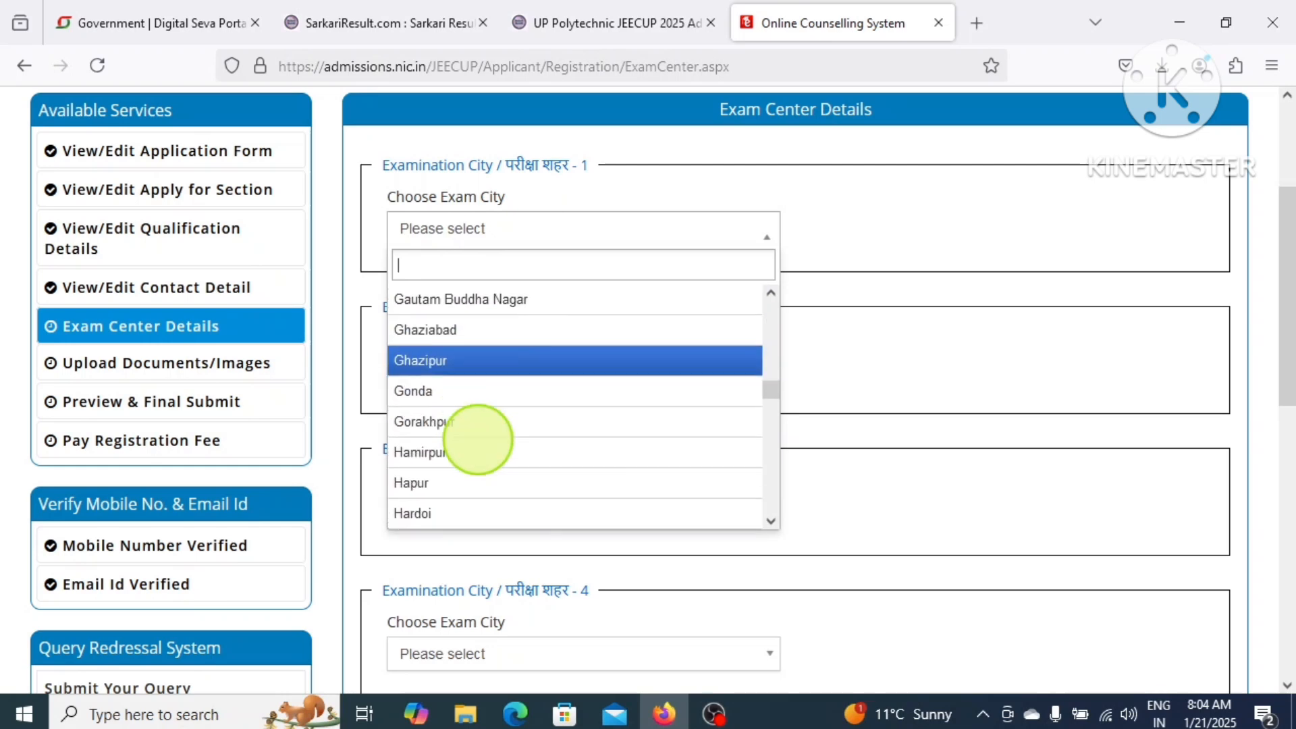
scroll(478, 439, "down", 3)
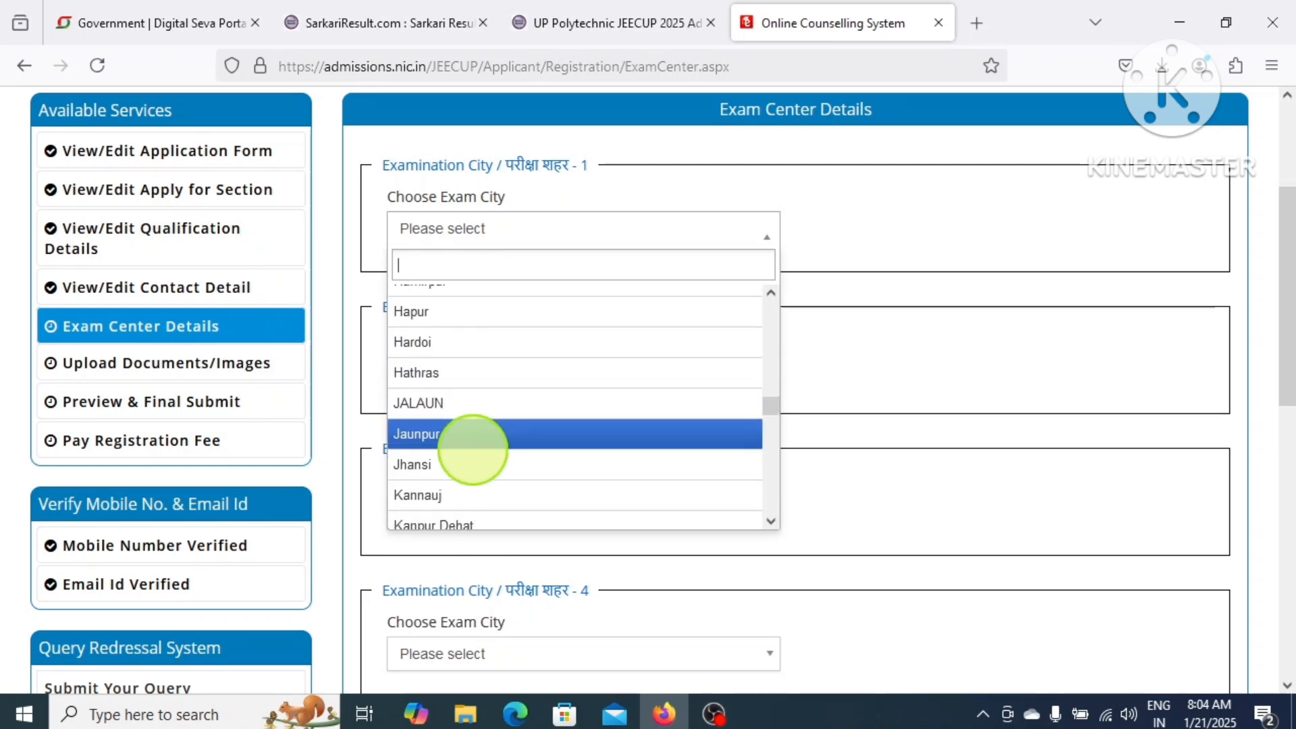
scroll(473, 449, "down", 5)
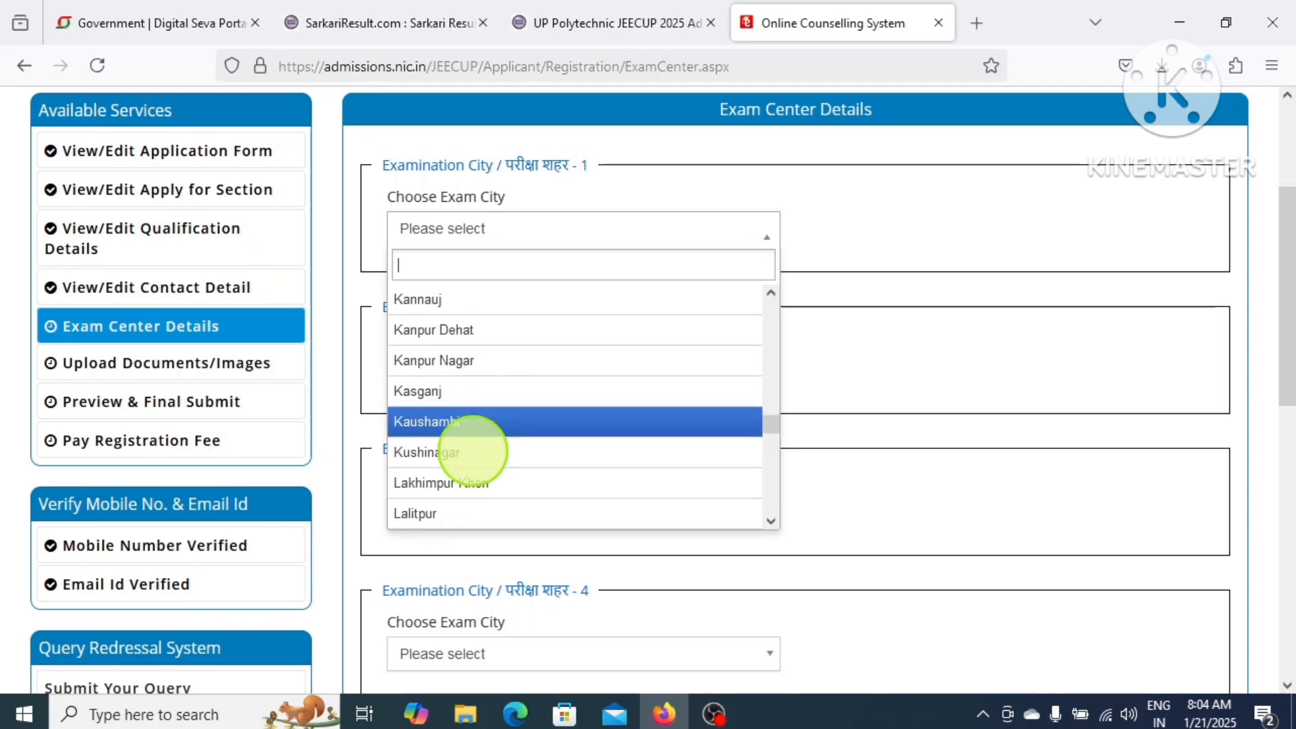
scroll(474, 452, "down", 5)
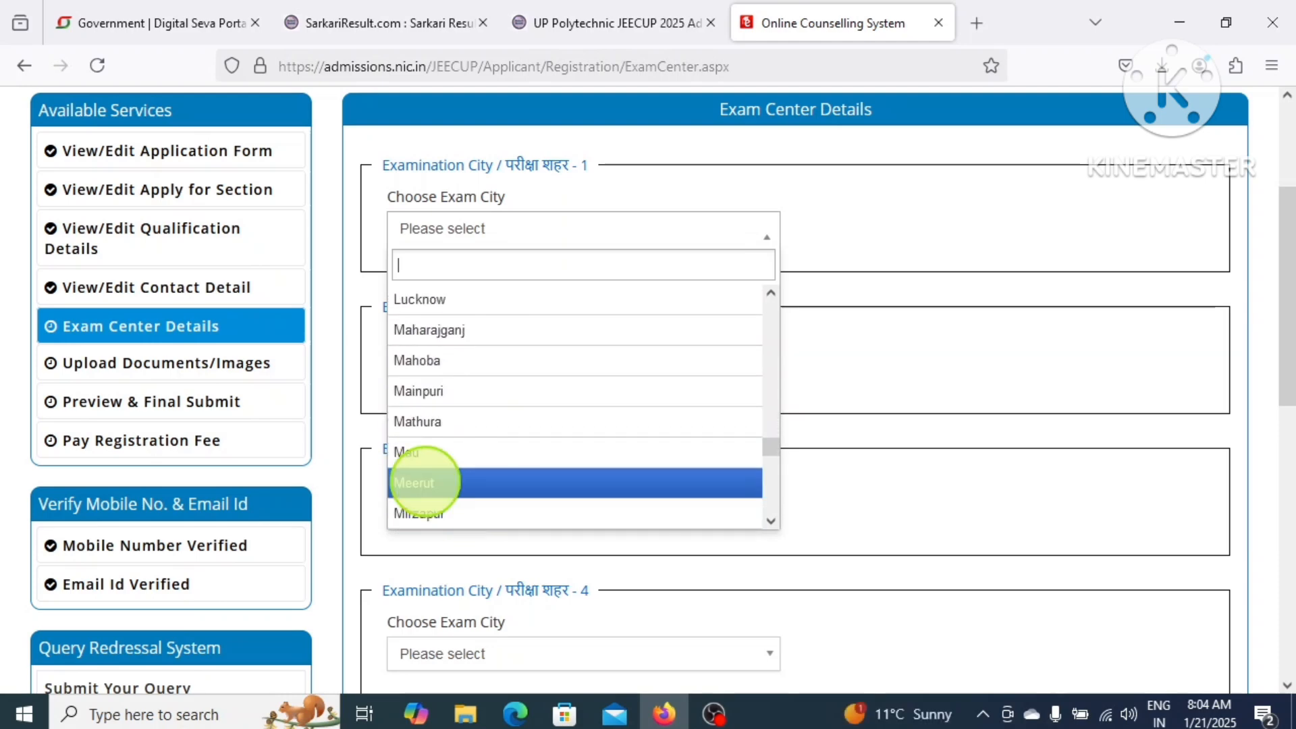
left_click(424, 480)
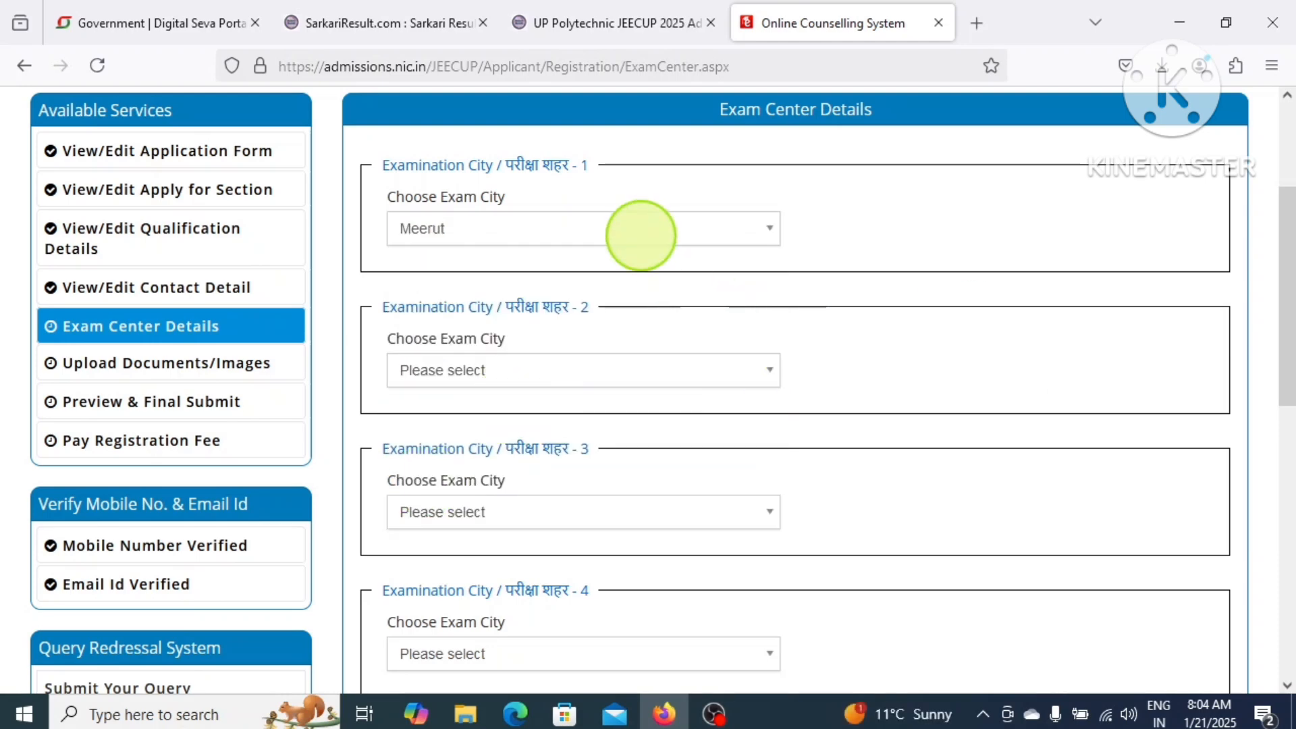
Set the second examination city to Agra in the Exam Center Details.
scroll(593, 433, "down", 3)
scroll(594, 436, "up", 5)
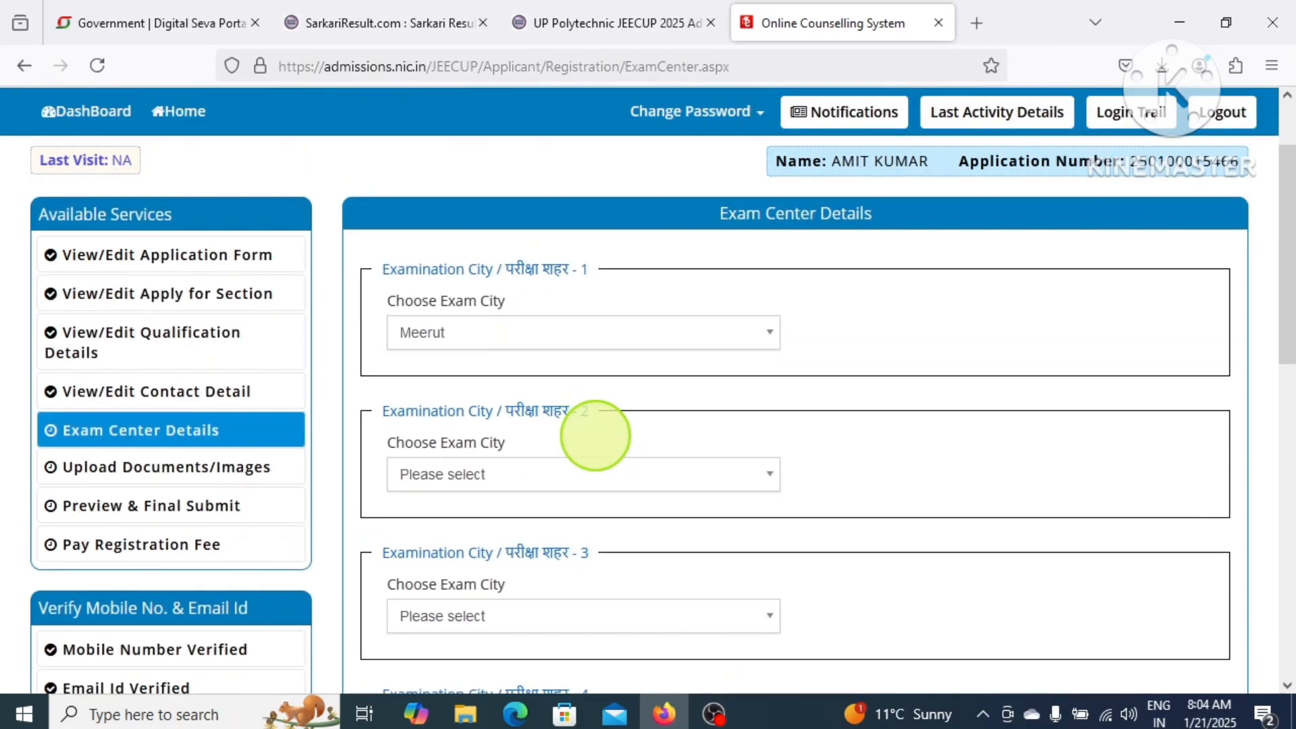
scroll(594, 435, "down", 2)
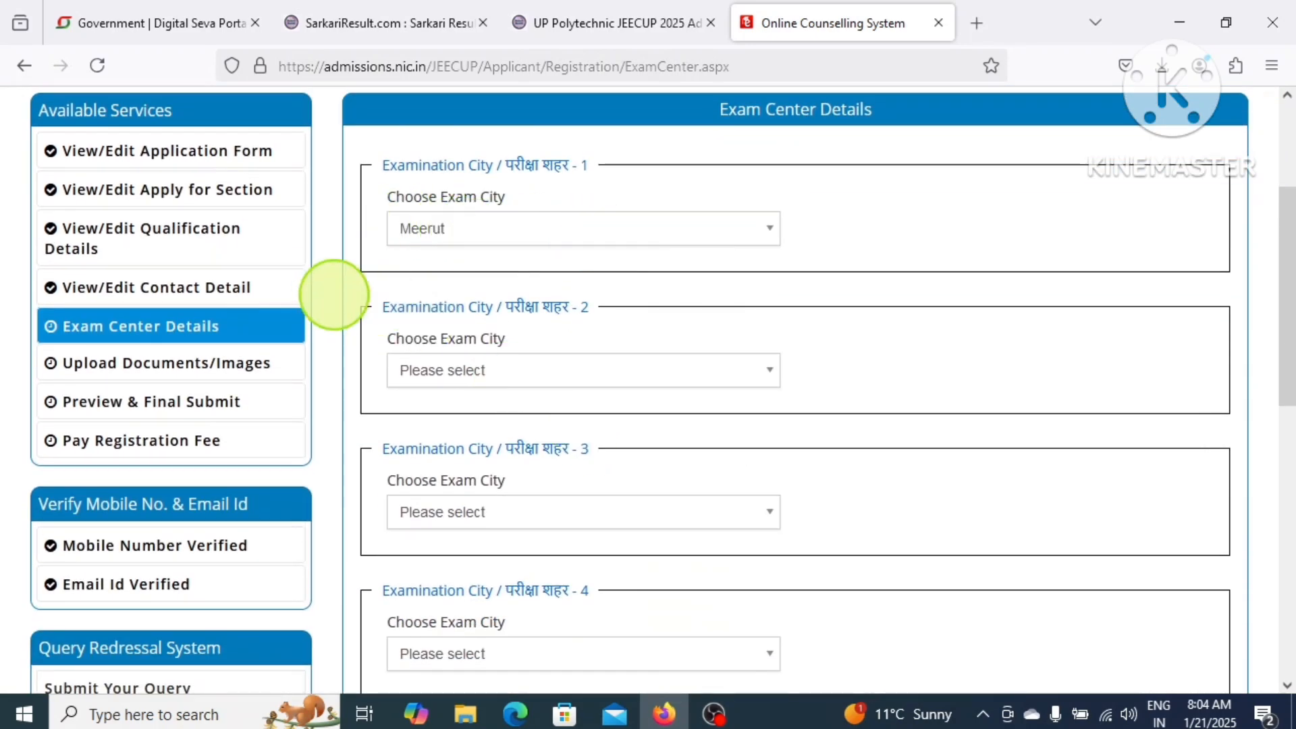
left_click(480, 376)
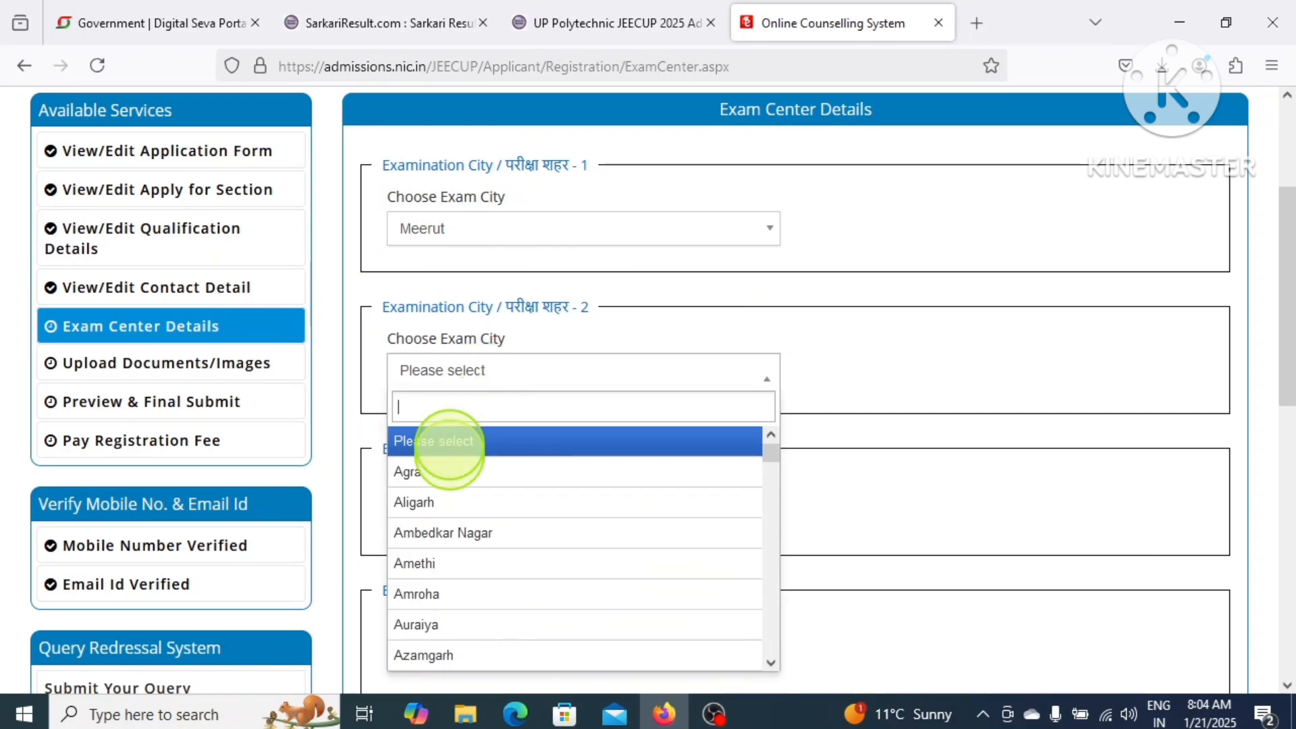
left_click(448, 471)
Set the third examination city to Bijnor in the Exam Center Details.
scroll(448, 476, "down", 4)
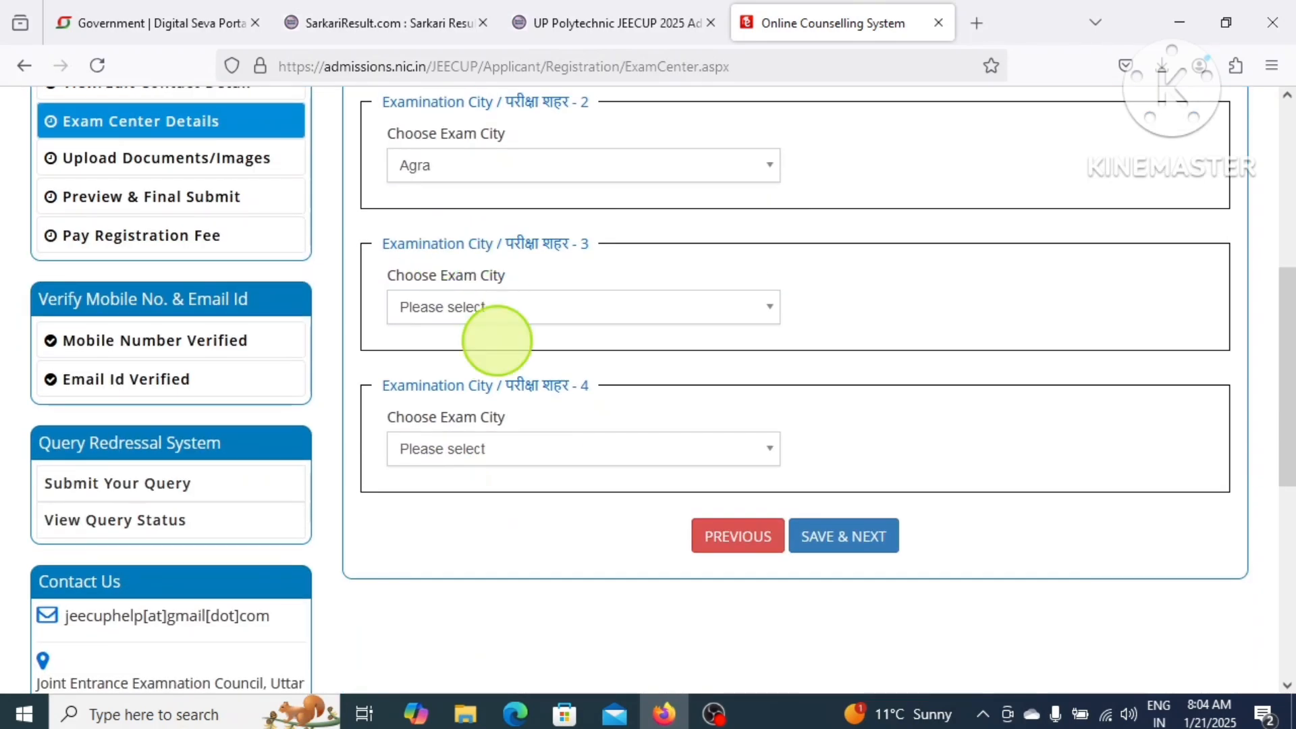
left_click(483, 310)
scroll(472, 513, "down", 3)
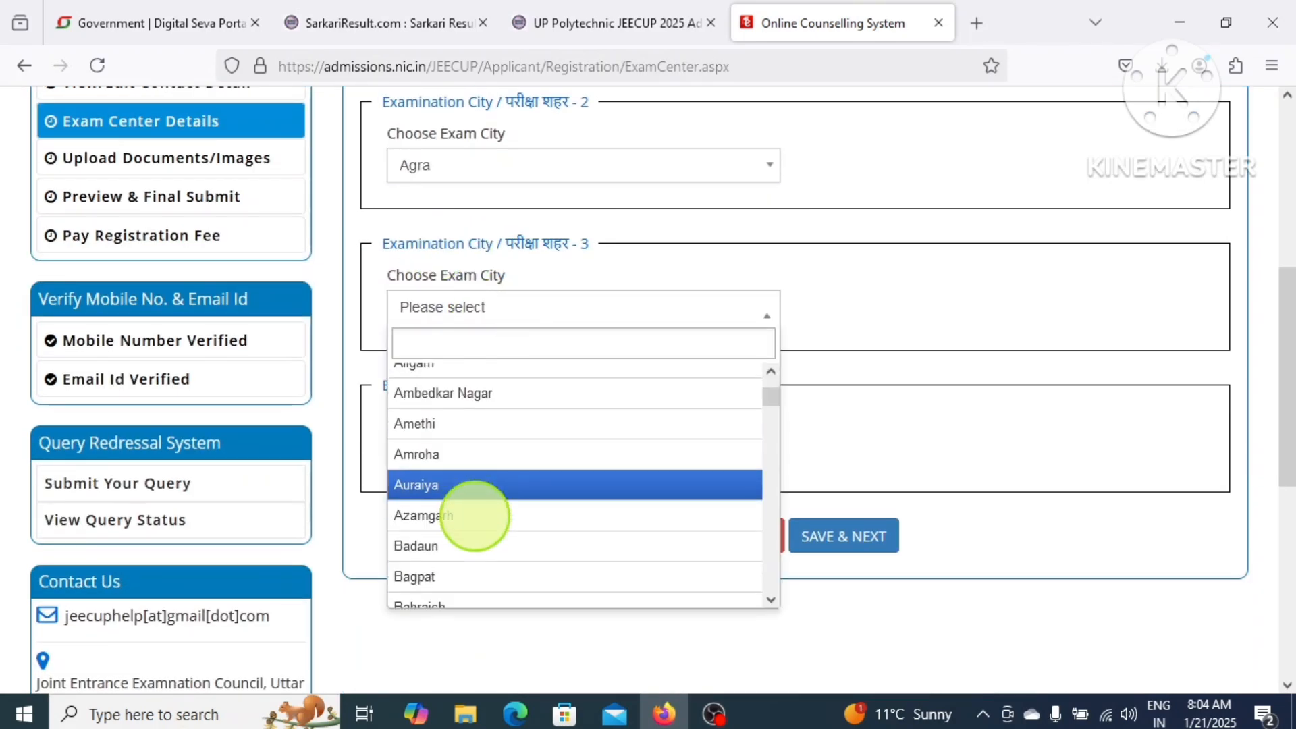
scroll(475, 514, "down", 5)
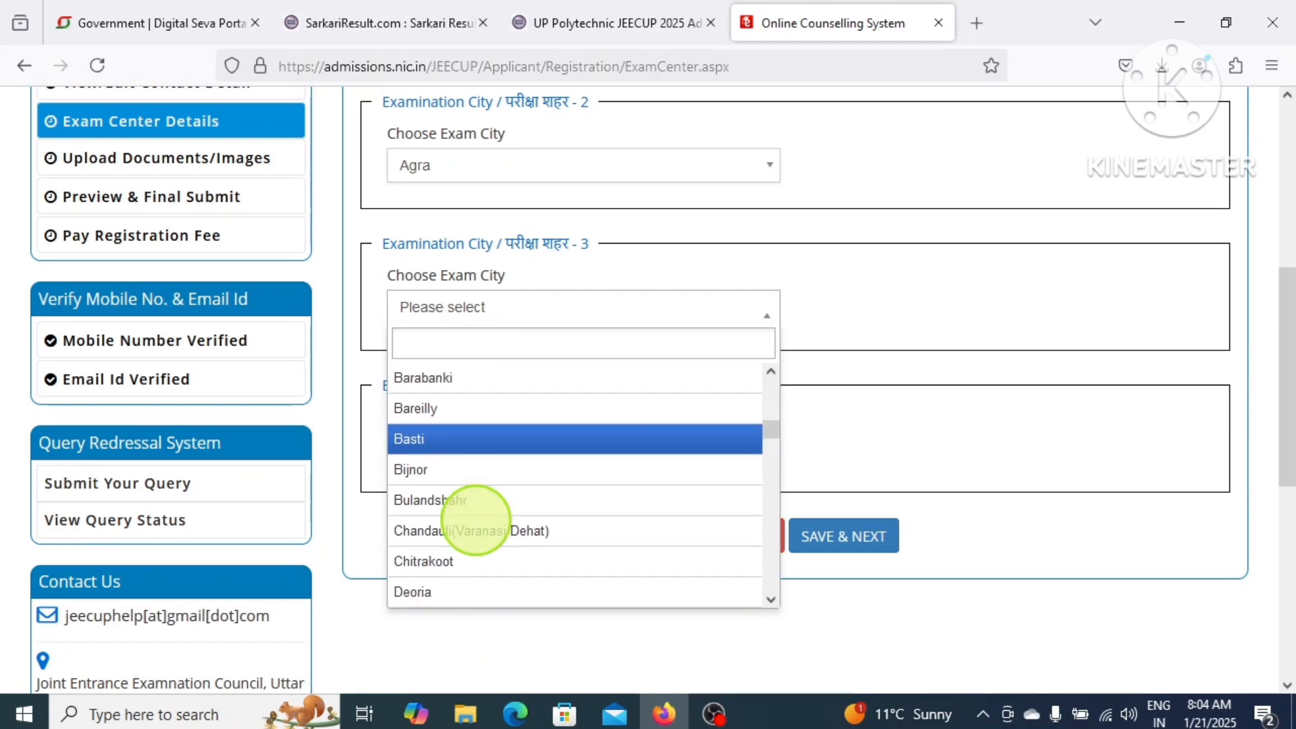
left_click(434, 467)
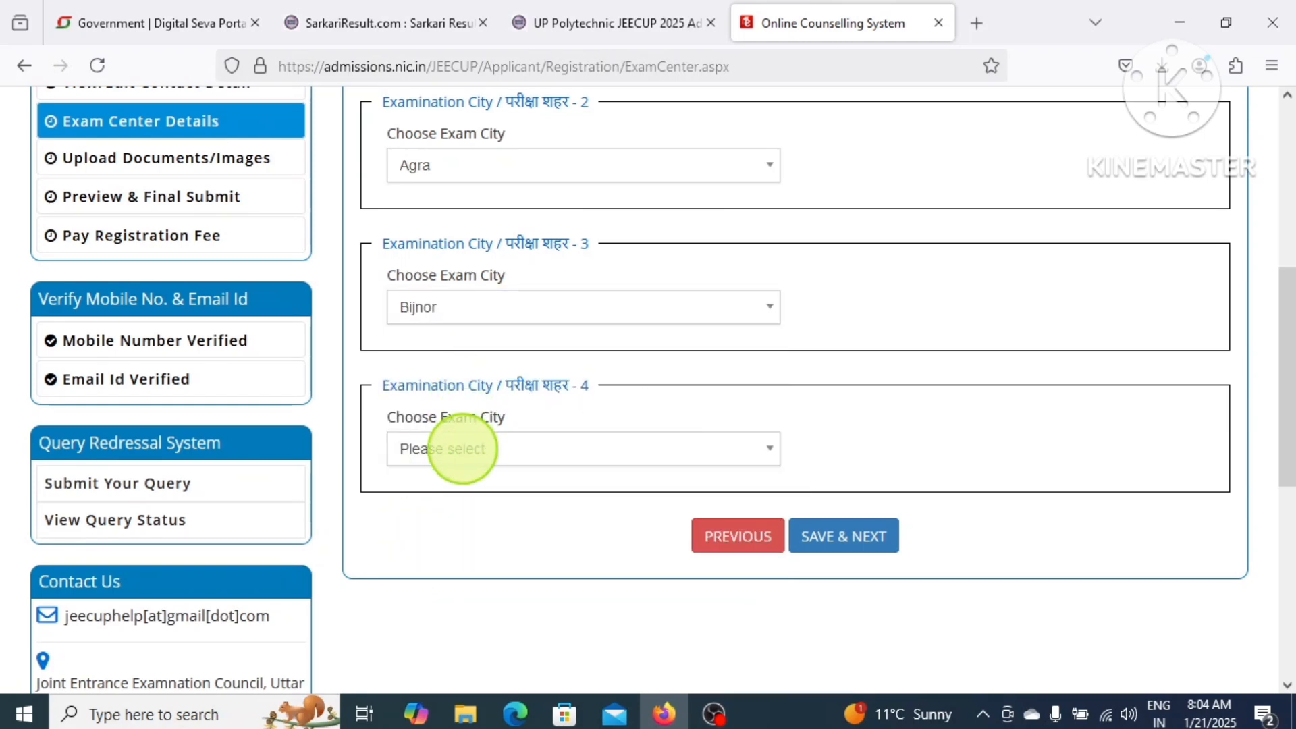
Set the fourth examination city to Aligarh, then save the exam center details and confirm the submission.
left_click(465, 451)
left_click(446, 580)
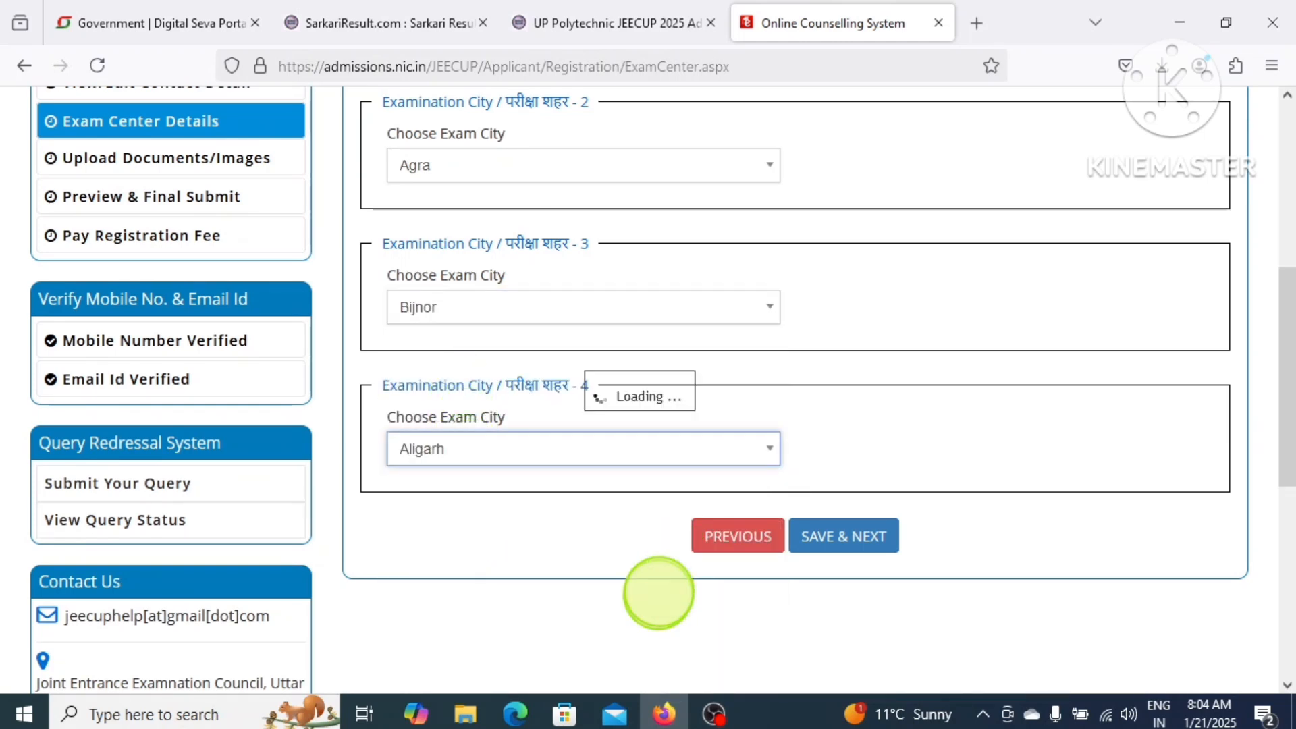
left_click(837, 535)
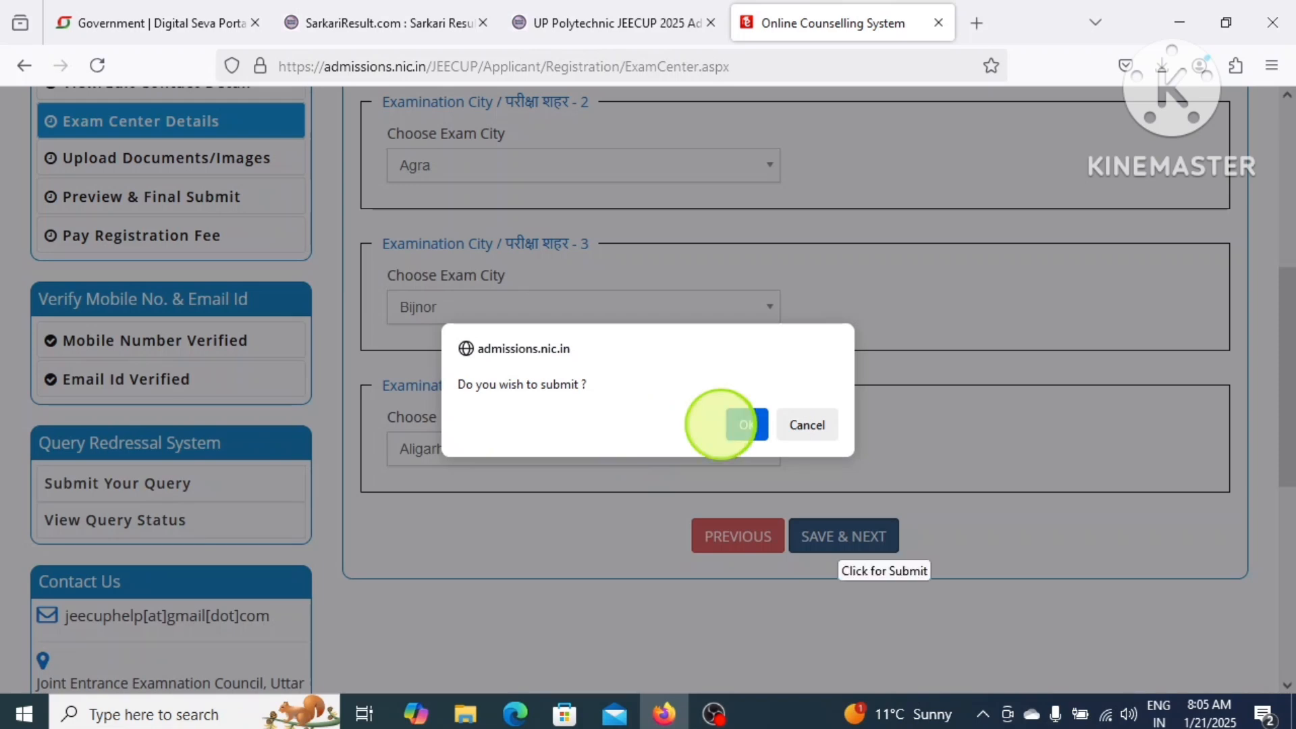
left_click(748, 424)
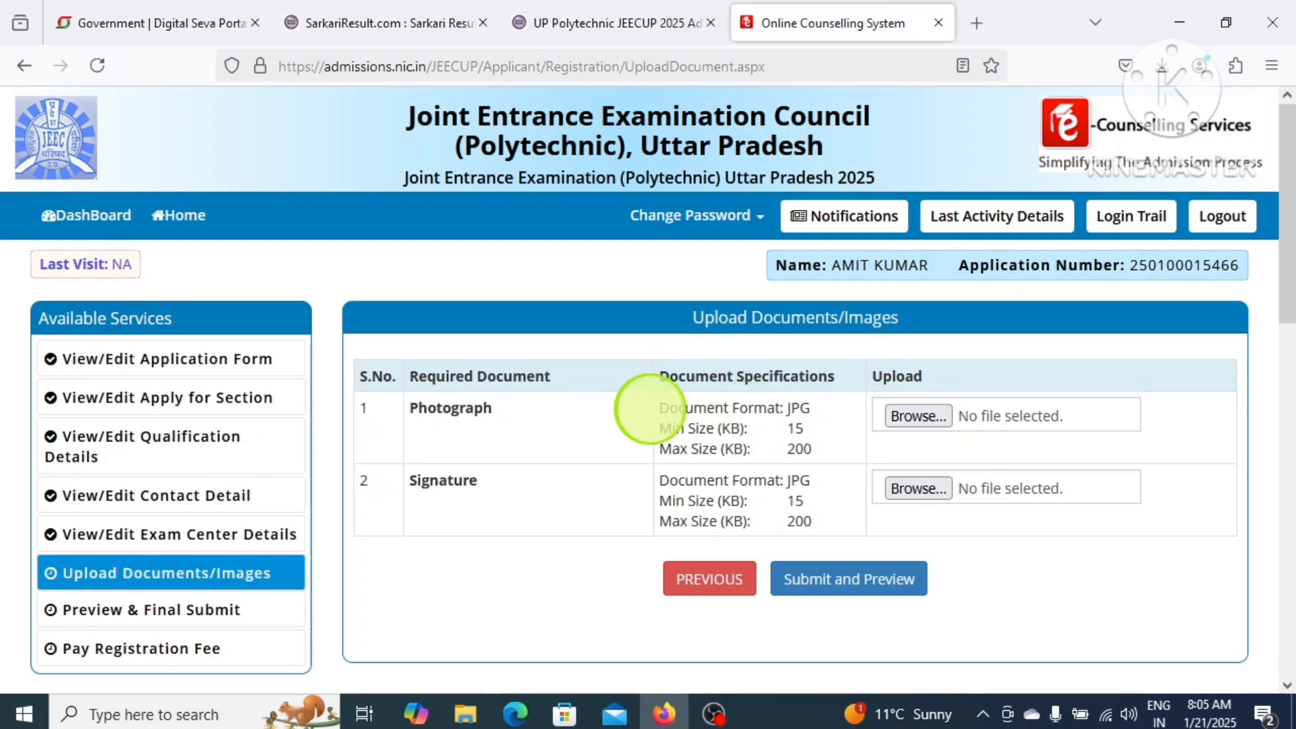
Examine the required file format and size limits for the photograph and signature uploads.
scroll(653, 405, "down", 3)
scroll(654, 407, "up", 3)
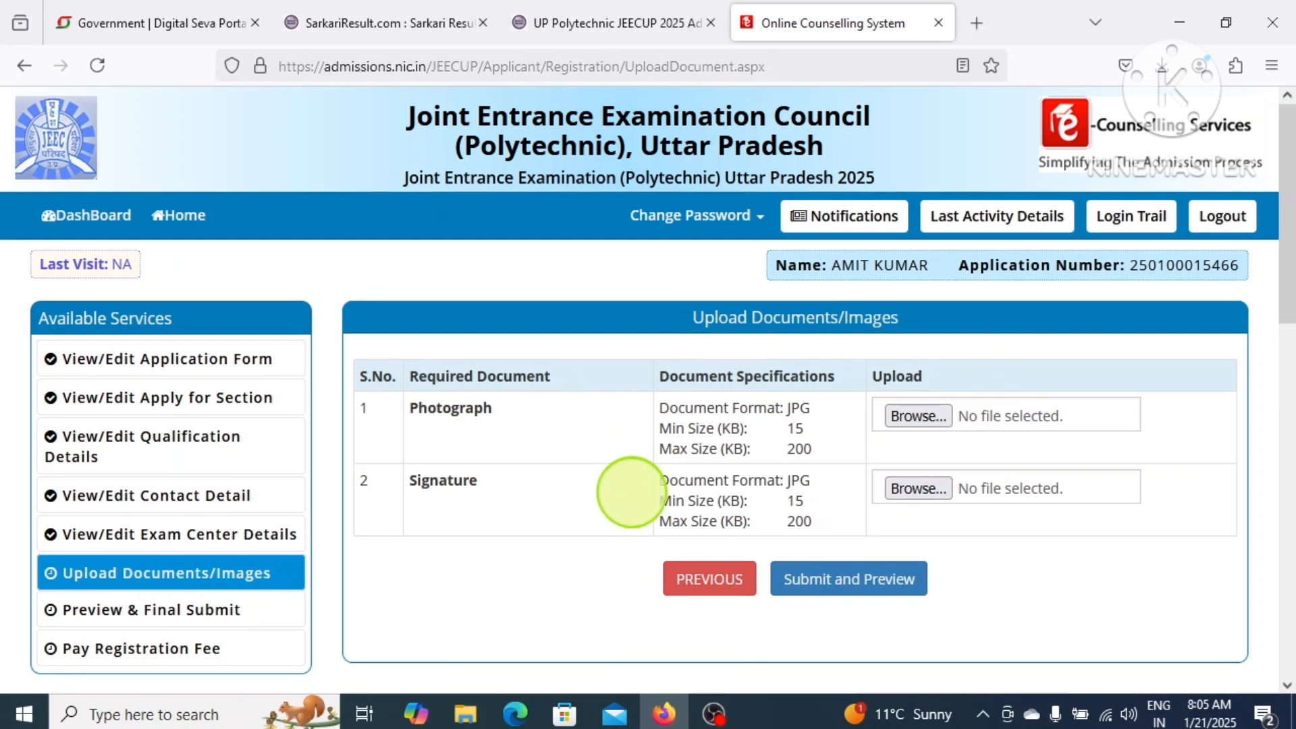
left_click_drag(794, 432, 818, 432)
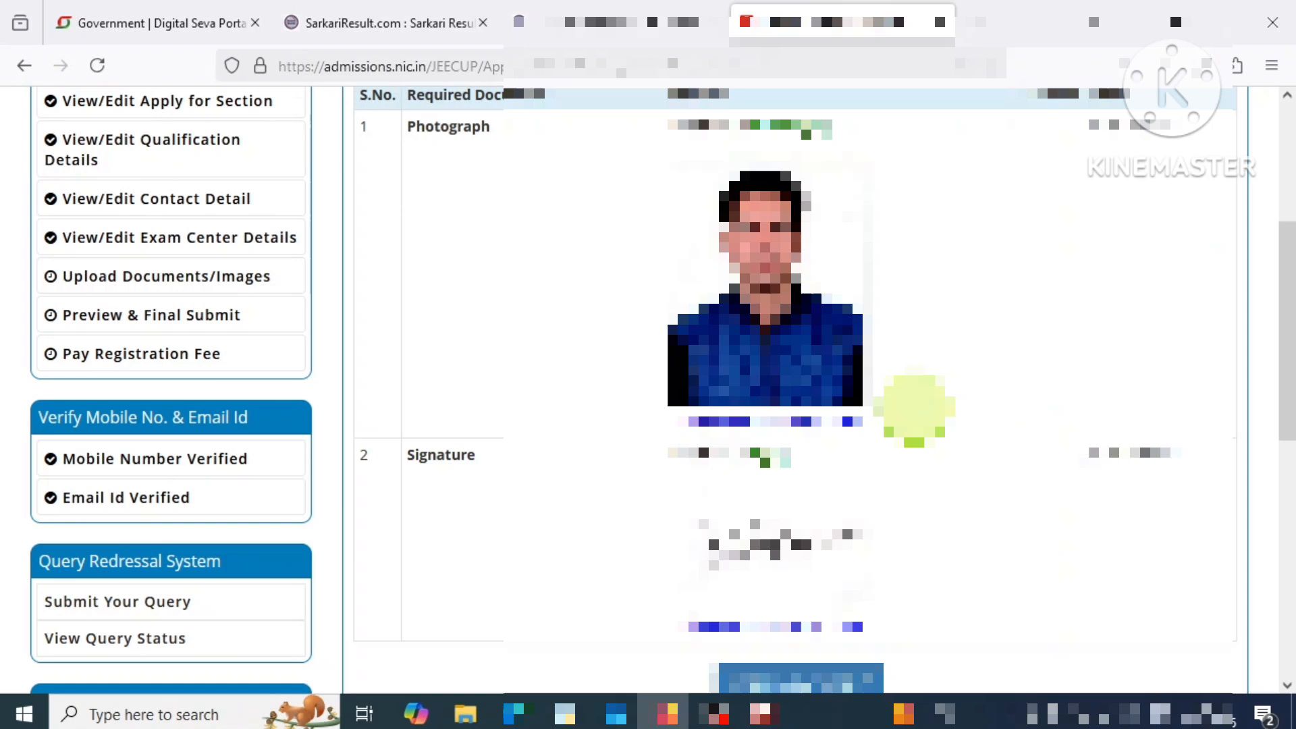
Check the uploaded photograph and signature, then submit the images and confirm to proceed to the application preview.
scroll(914, 405, "down", 1)
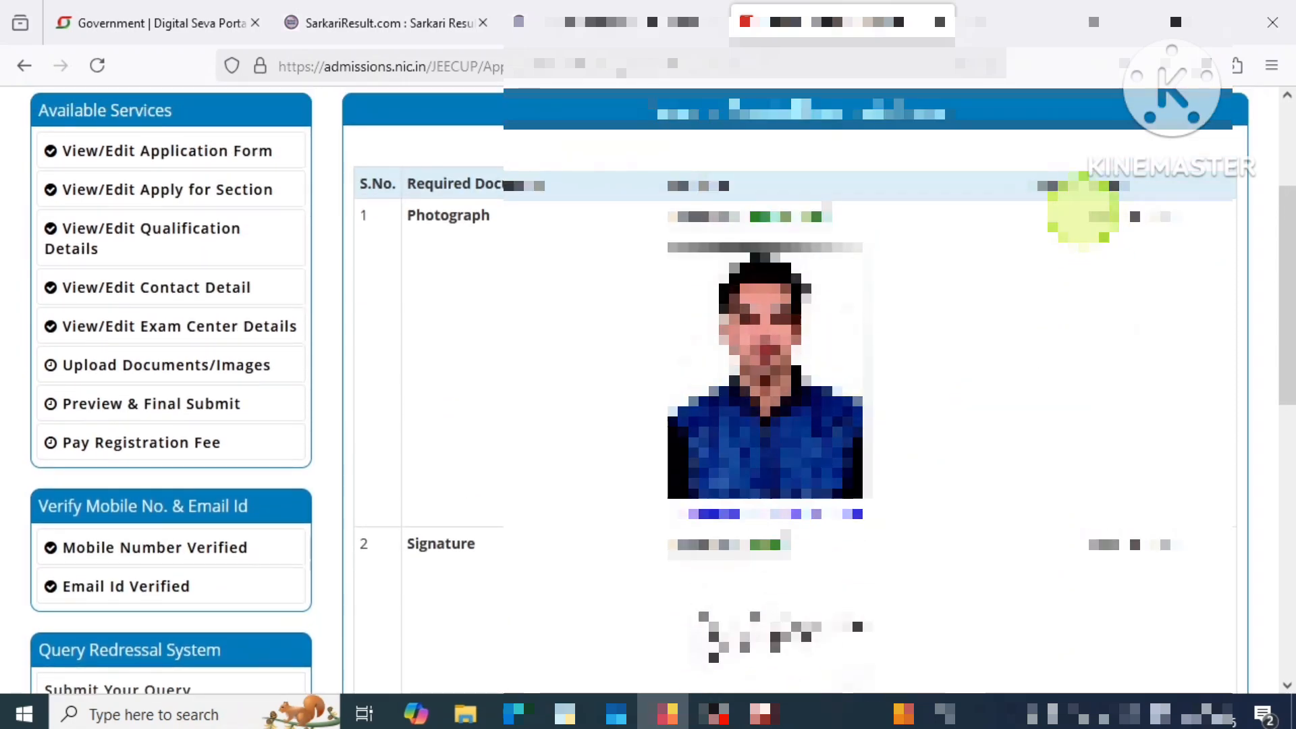
scroll(1114, 365, "down", 2)
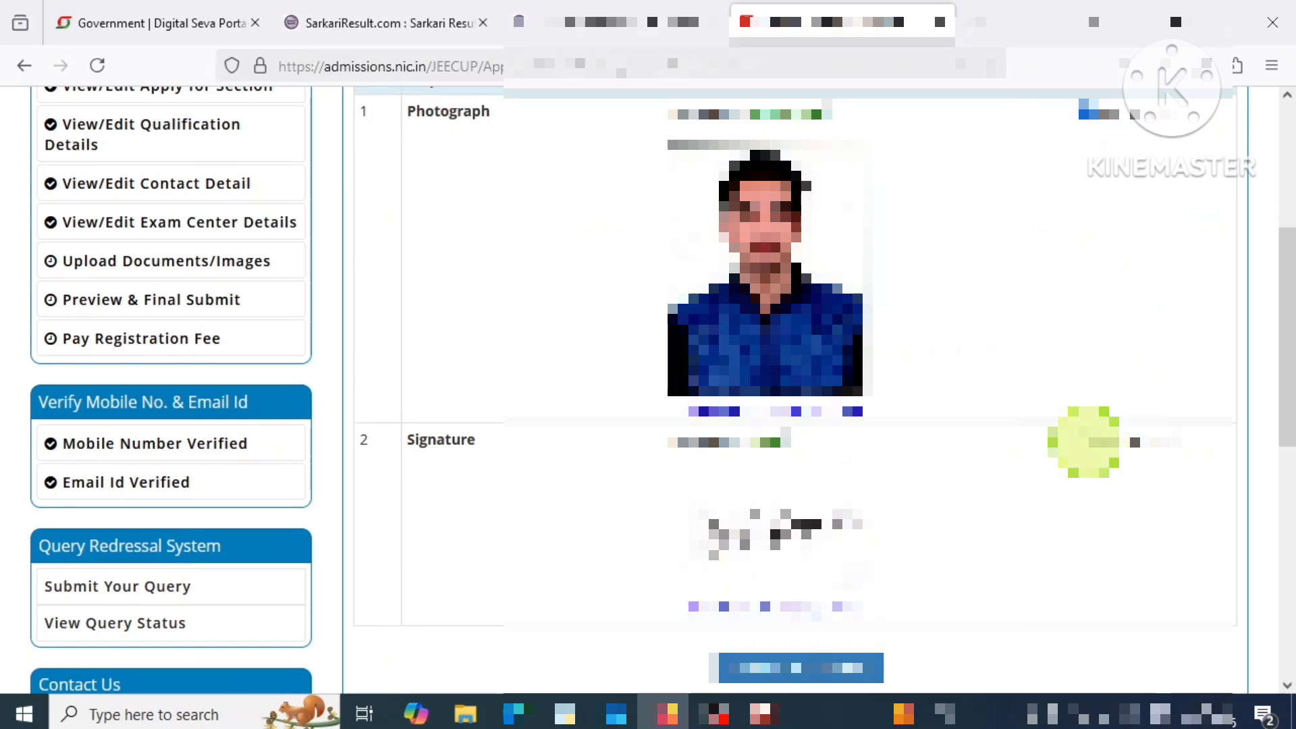
scroll(1042, 498, "down", 4)
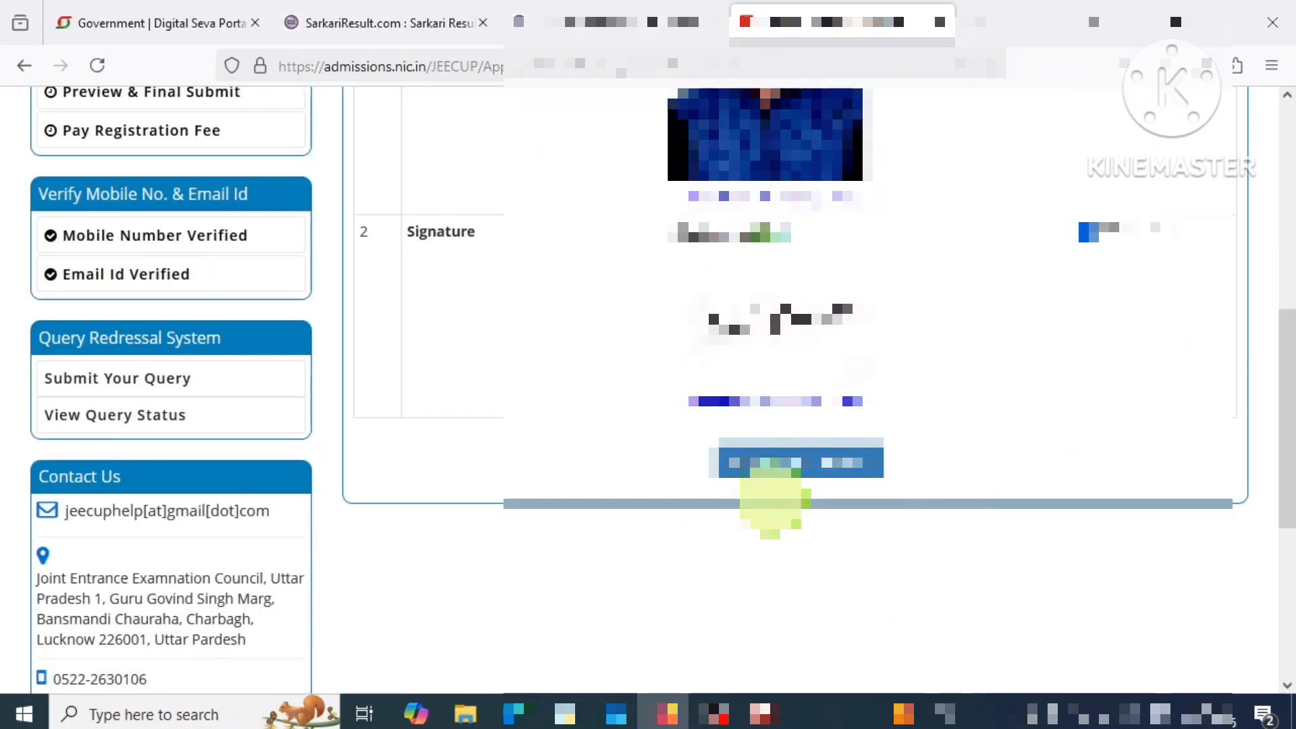
left_click(833, 462)
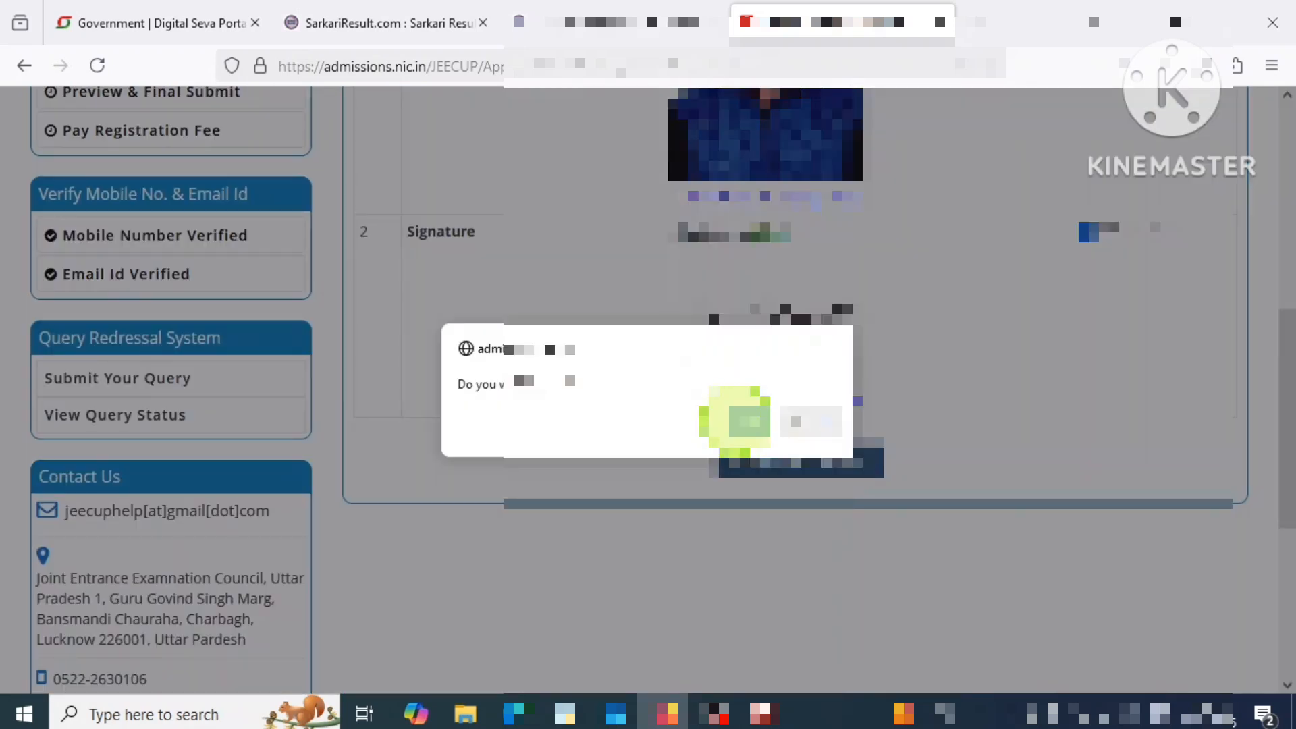
left_click(742, 420)
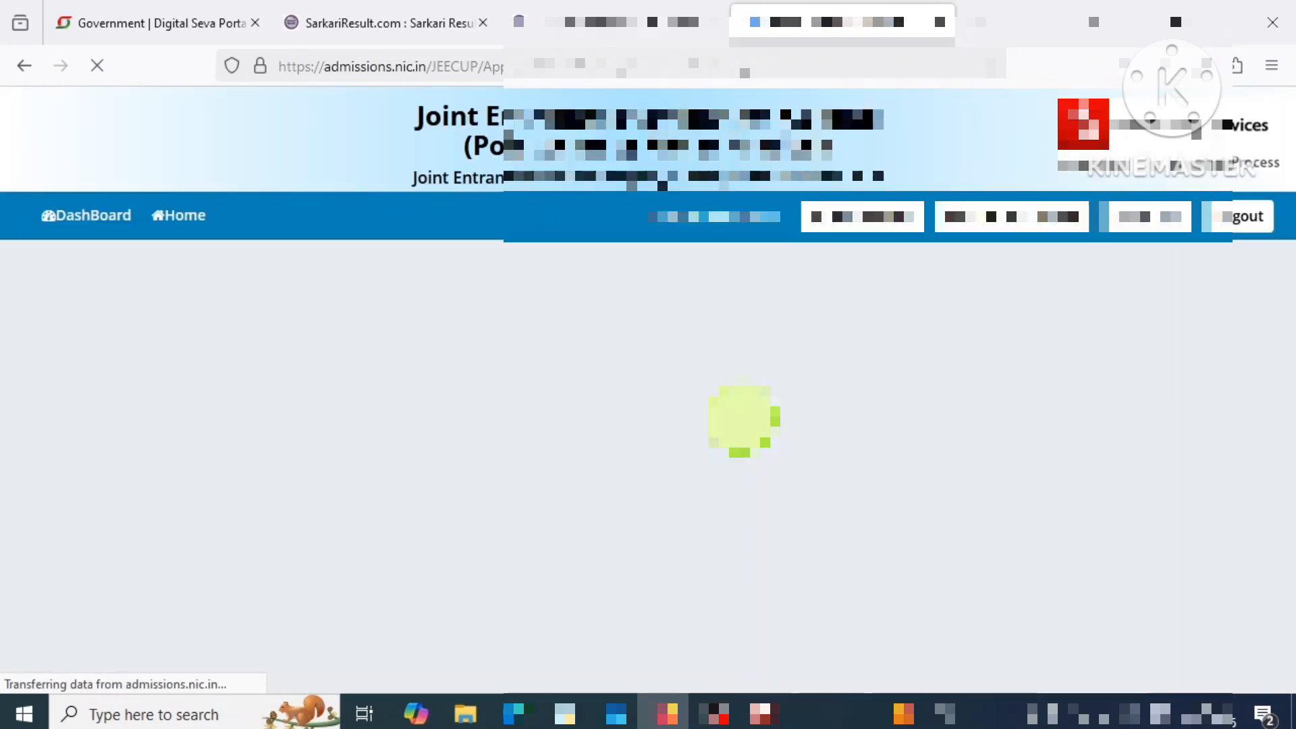
Look through the application preview and accept the declaration at its end.
scroll(743, 419, "down", 15)
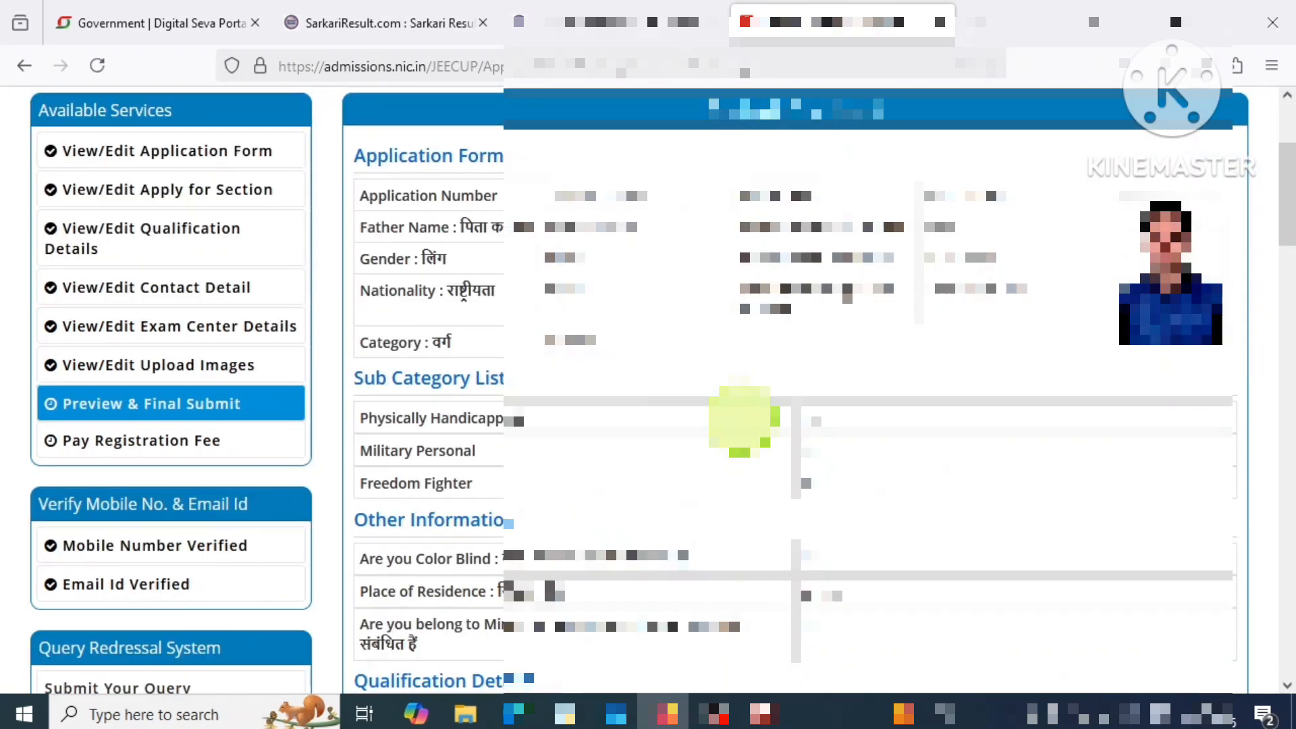
scroll(743, 419, "down", 20)
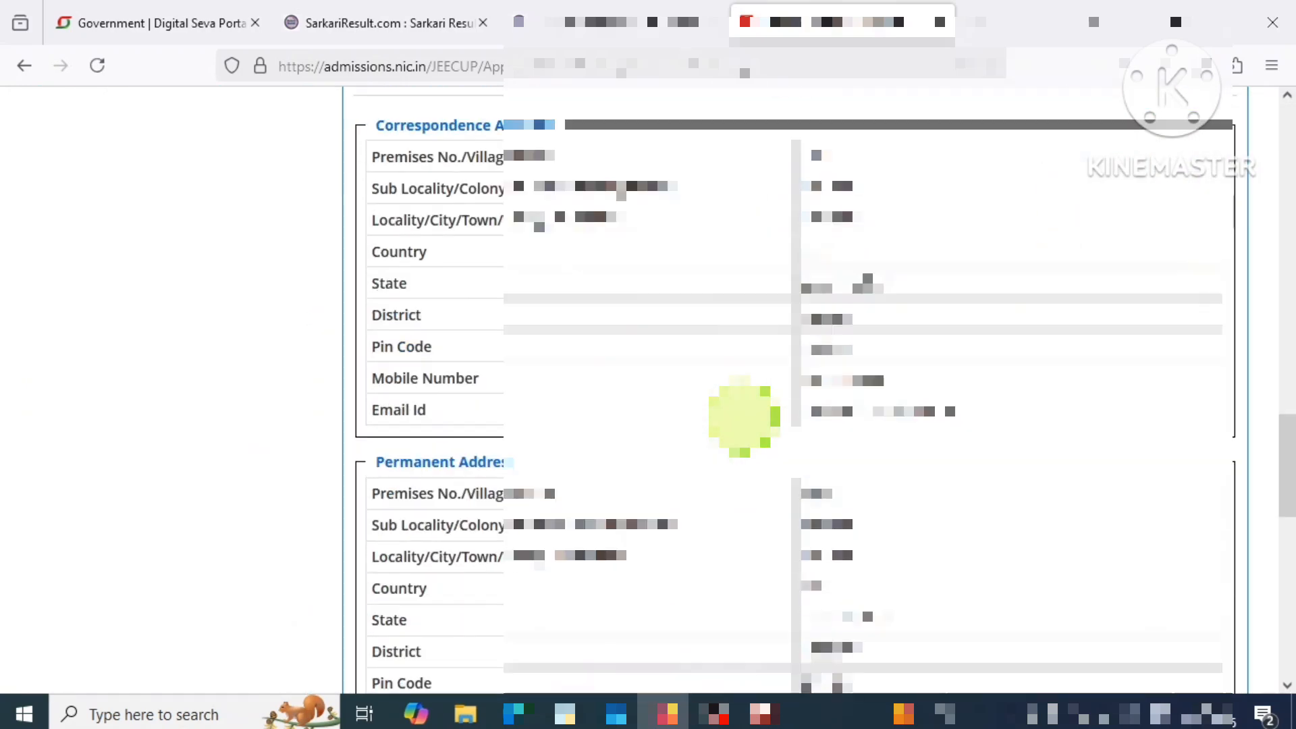
scroll(557, 372, "up", 5)
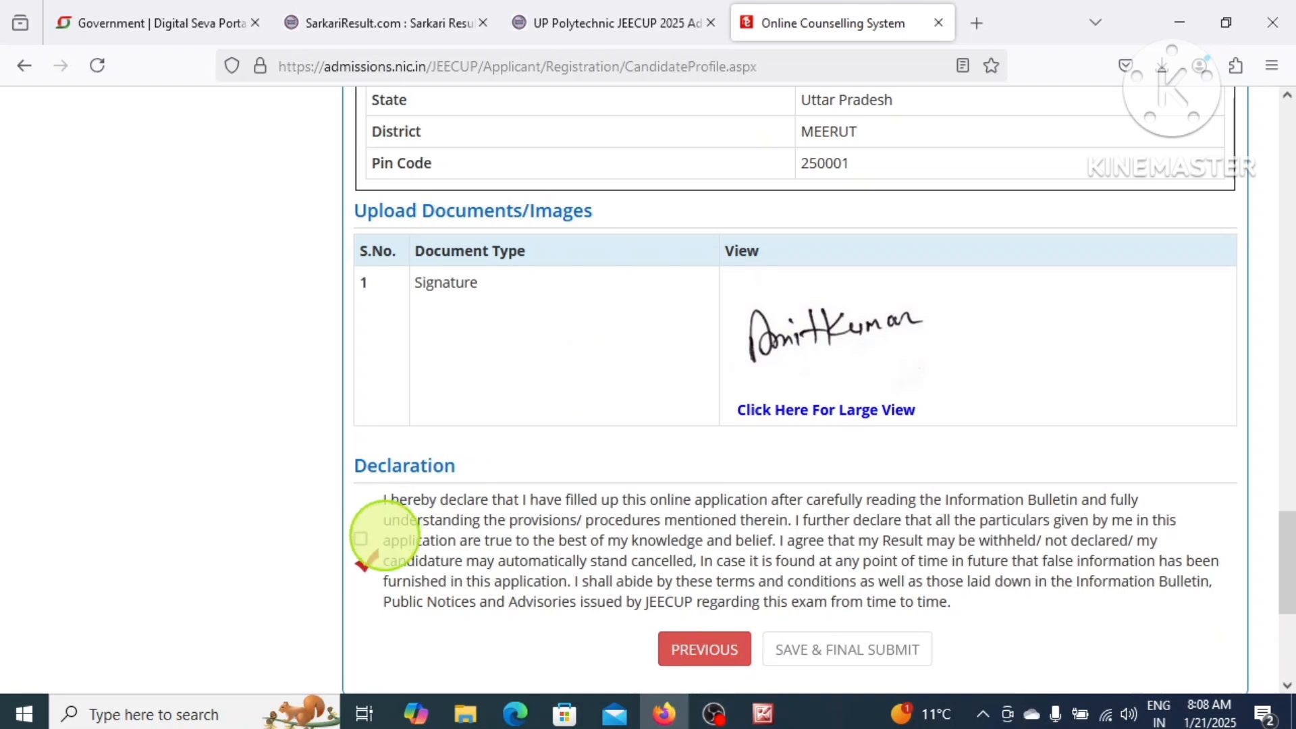
left_click(361, 538)
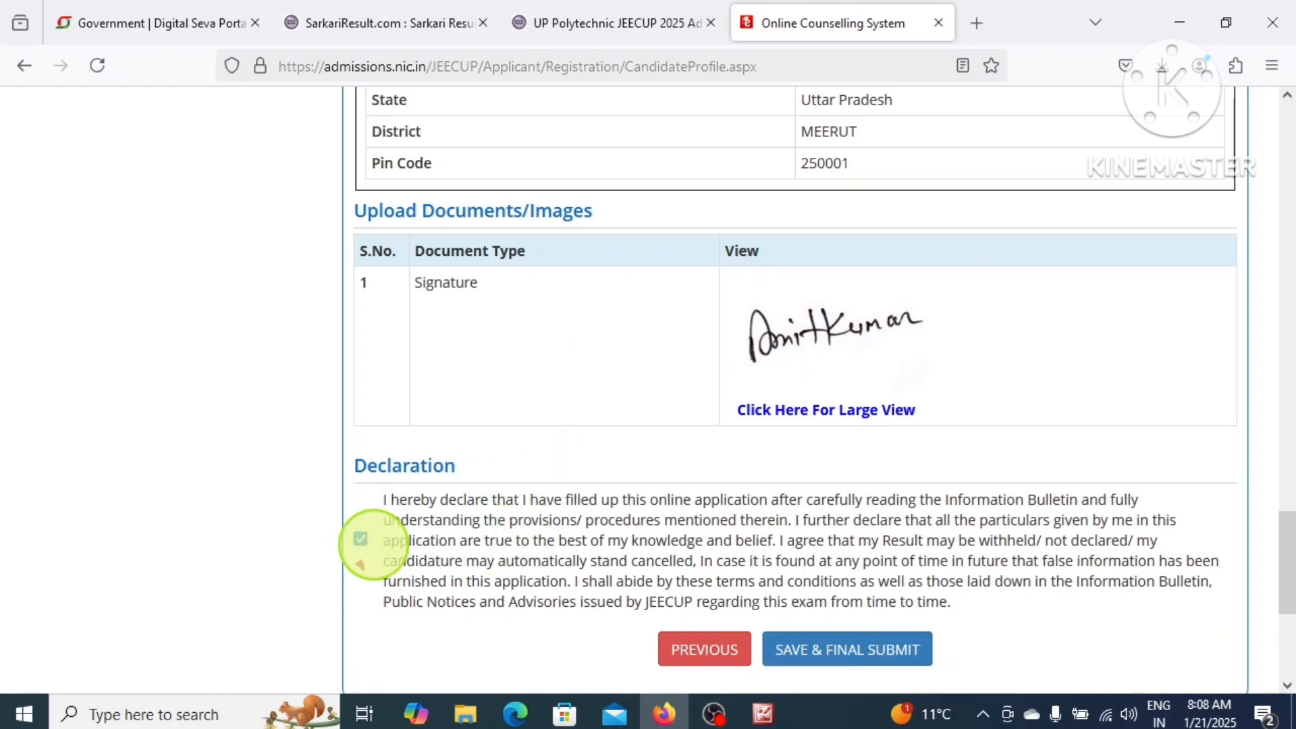
Save and final submit the application, confirm the submission and check the Application Progress Status list.
scroll(761, 509, "down", 3)
left_click(895, 442)
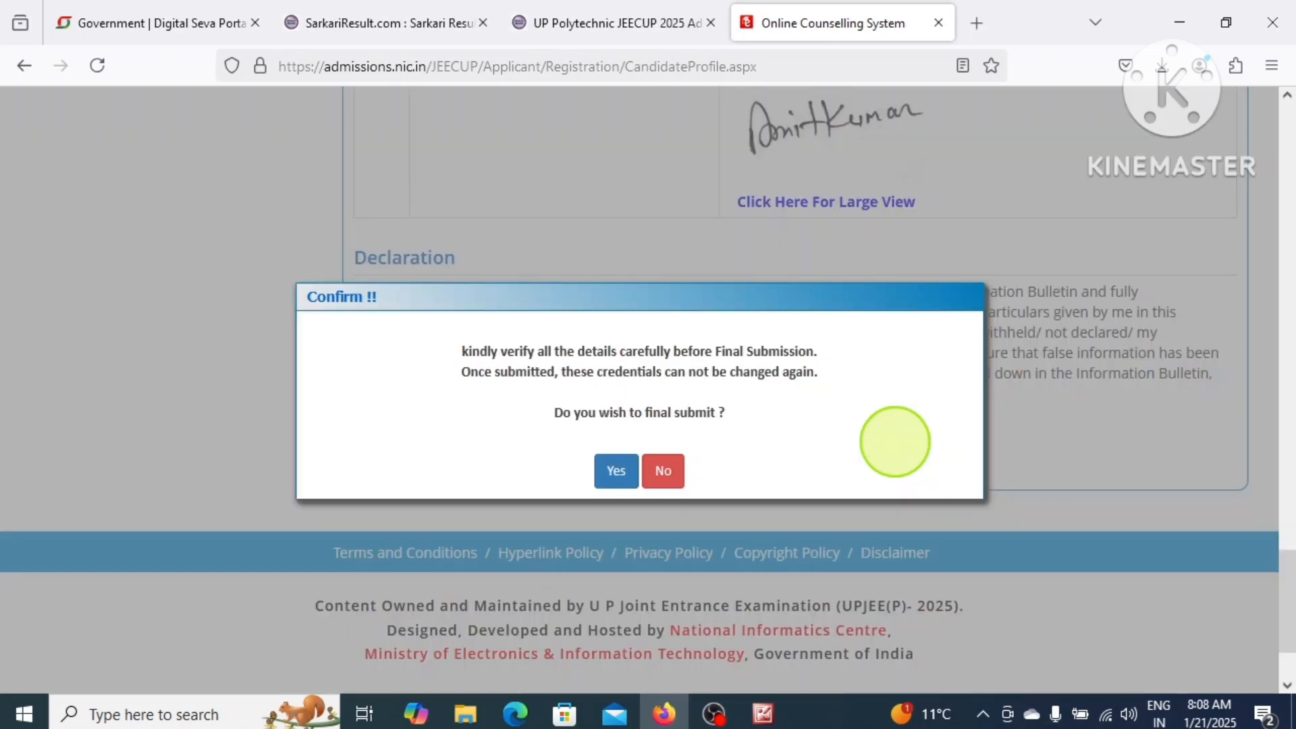
left_click(606, 474)
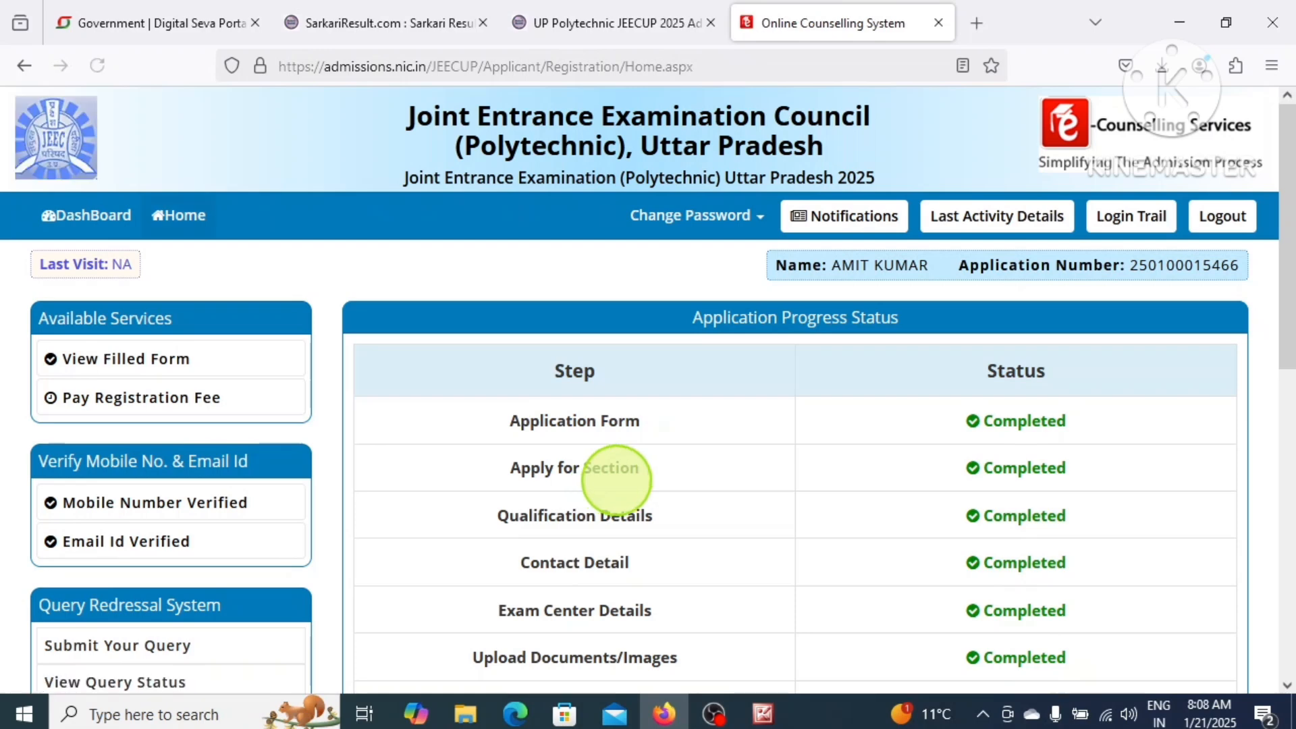
scroll(616, 479, "down", 5)
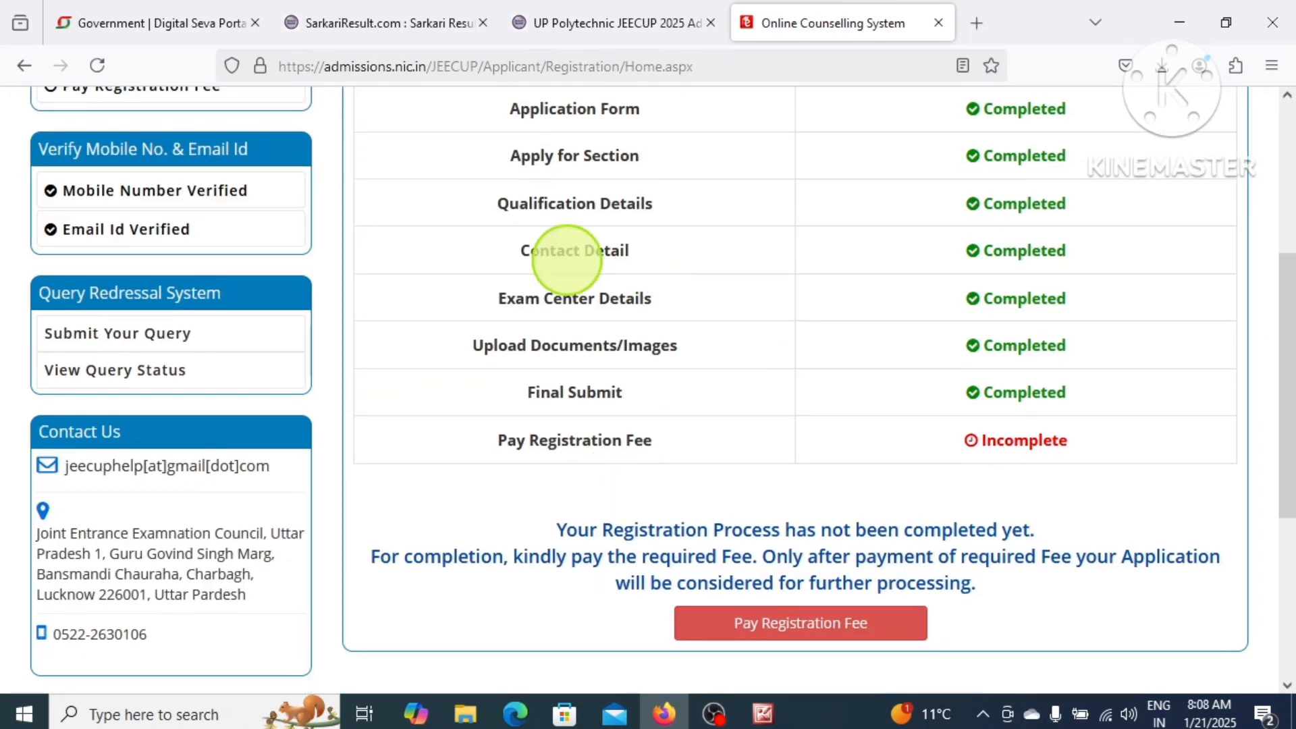
Open the pending registration fee payment, choose Online Payment as the mode and proceed to pay the fee.
scroll(858, 329, "up", 4)
scroll(864, 341, "down", 2)
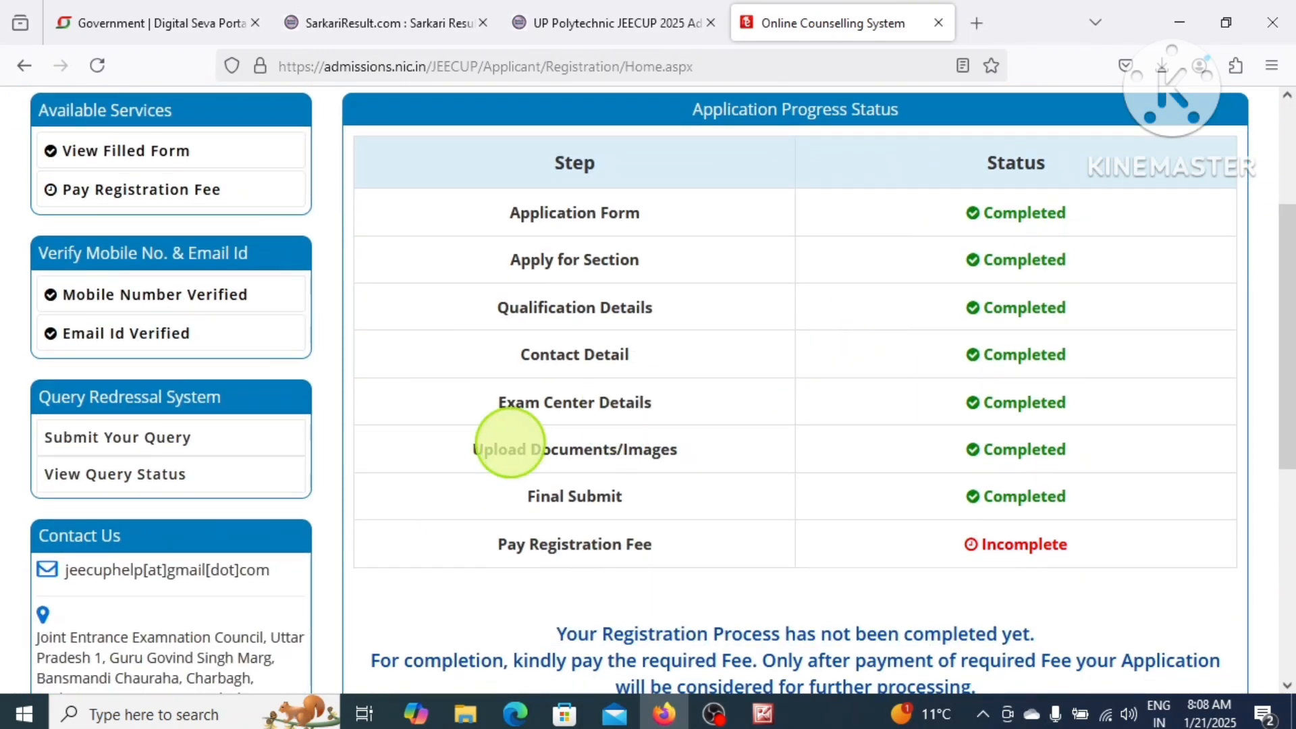
scroll(1001, 438, "down", 3)
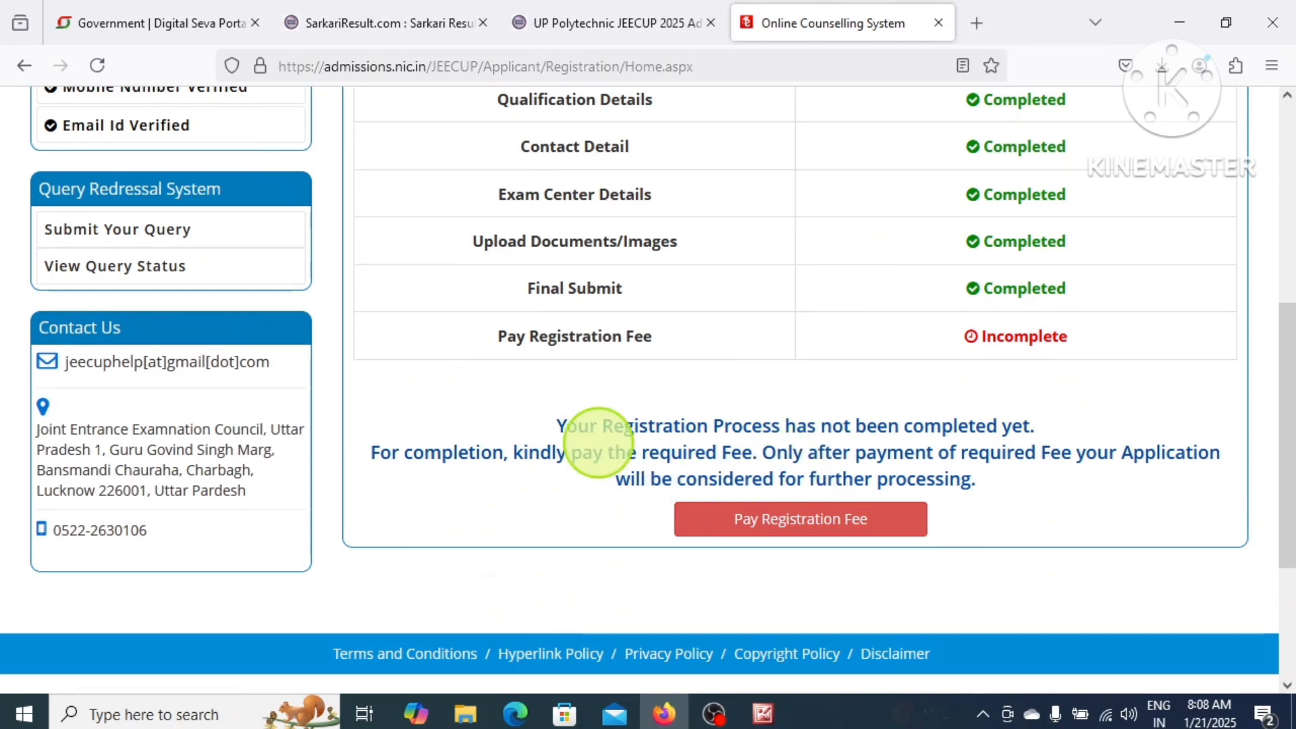
left_click_drag(499, 337, 864, 351)
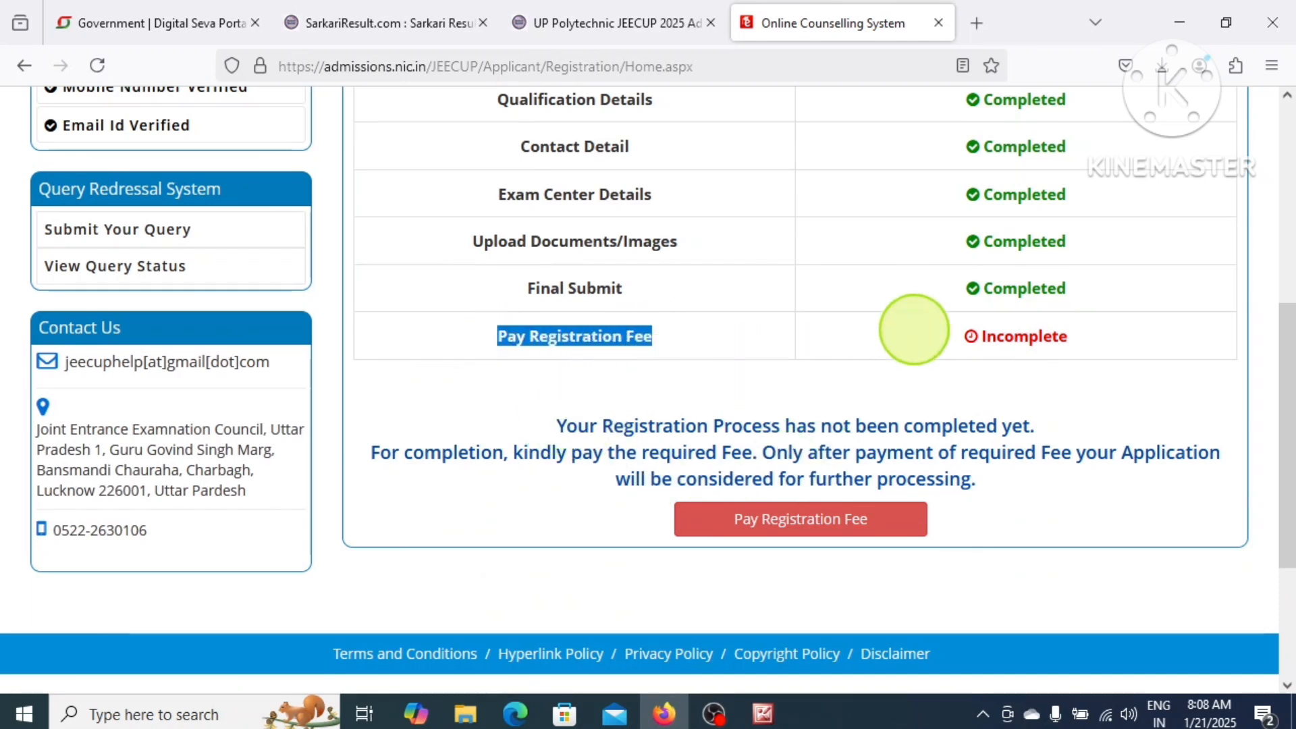
left_click(810, 519)
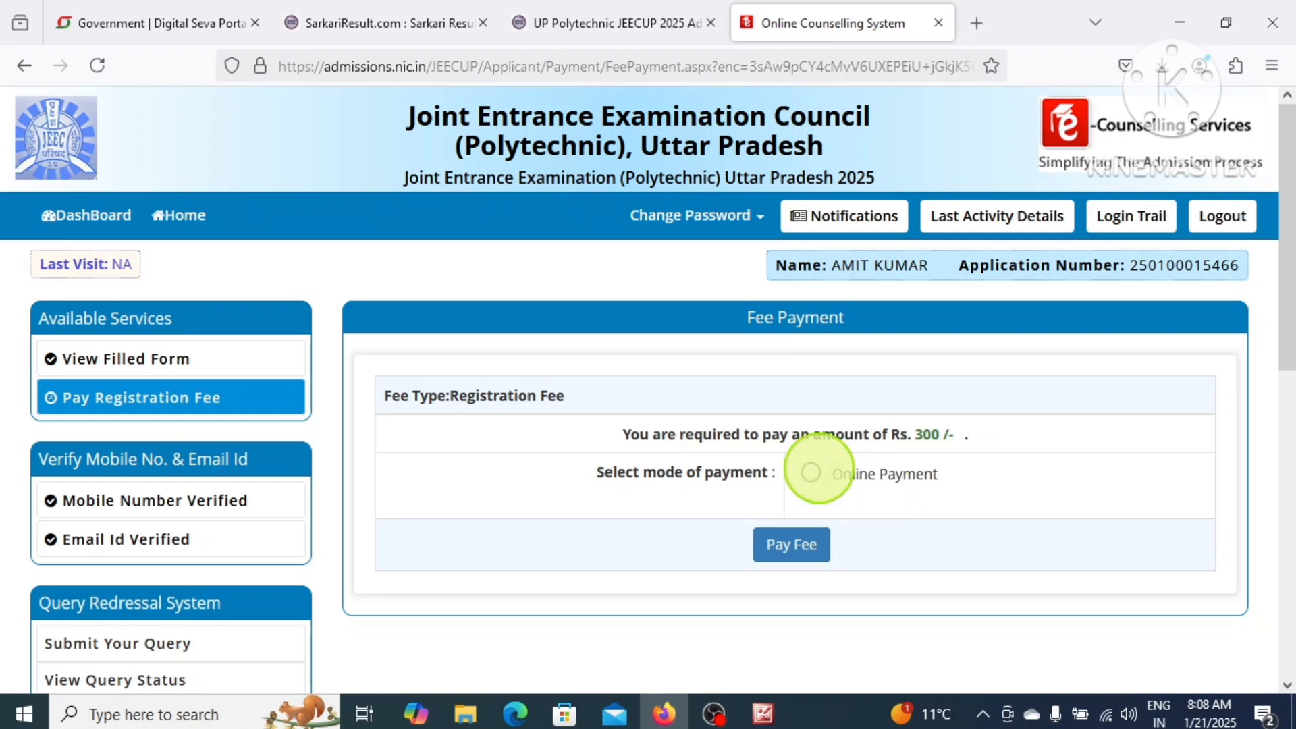
left_click(812, 473)
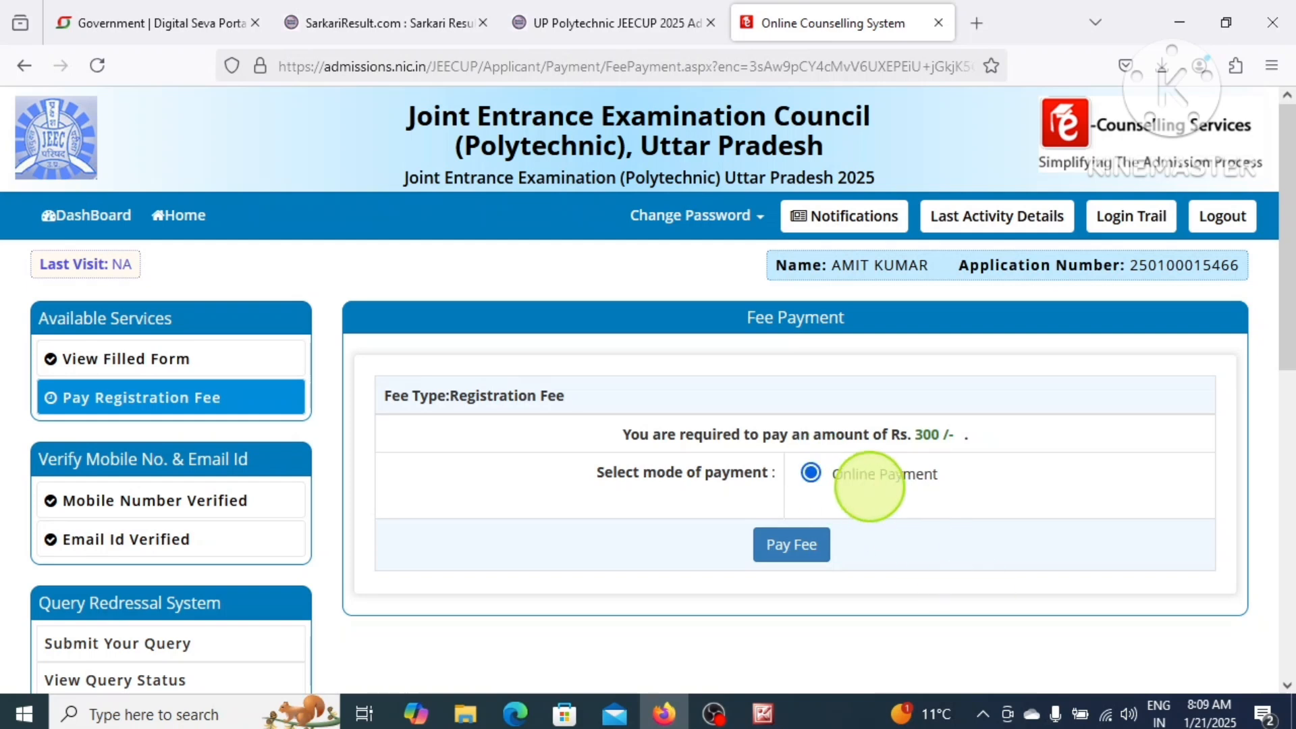
left_click(789, 545)
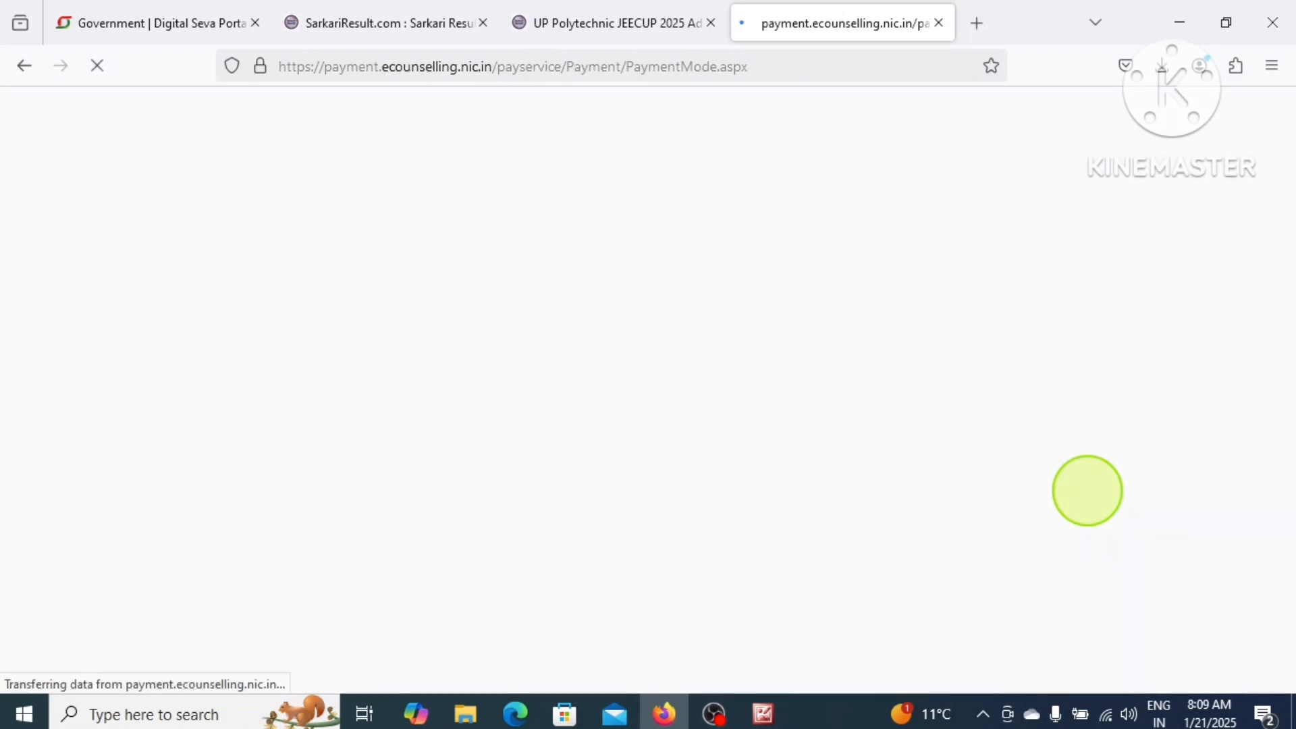
Select the ICICI Bank Payment Gateway as payment provider for the registration fee and proceed for payment.
scroll(774, 358, "down", 3)
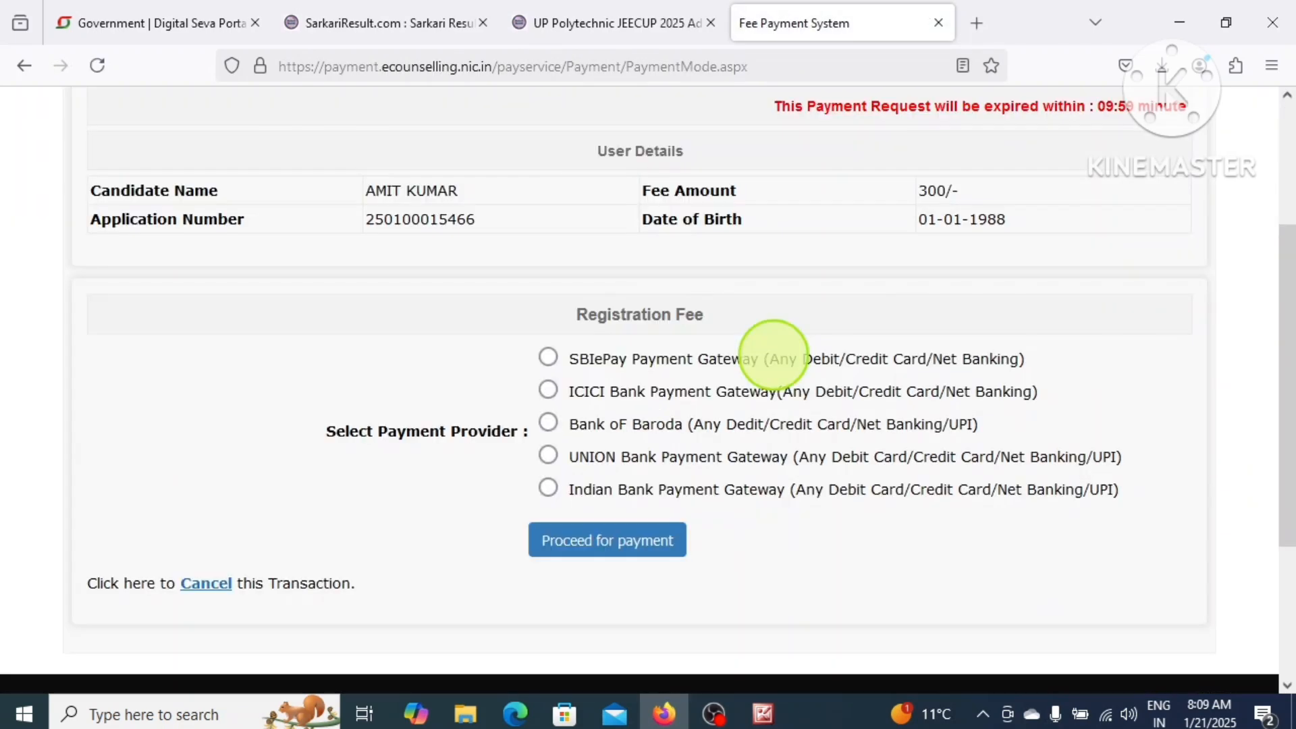
left_click_drag(572, 316, 709, 312)
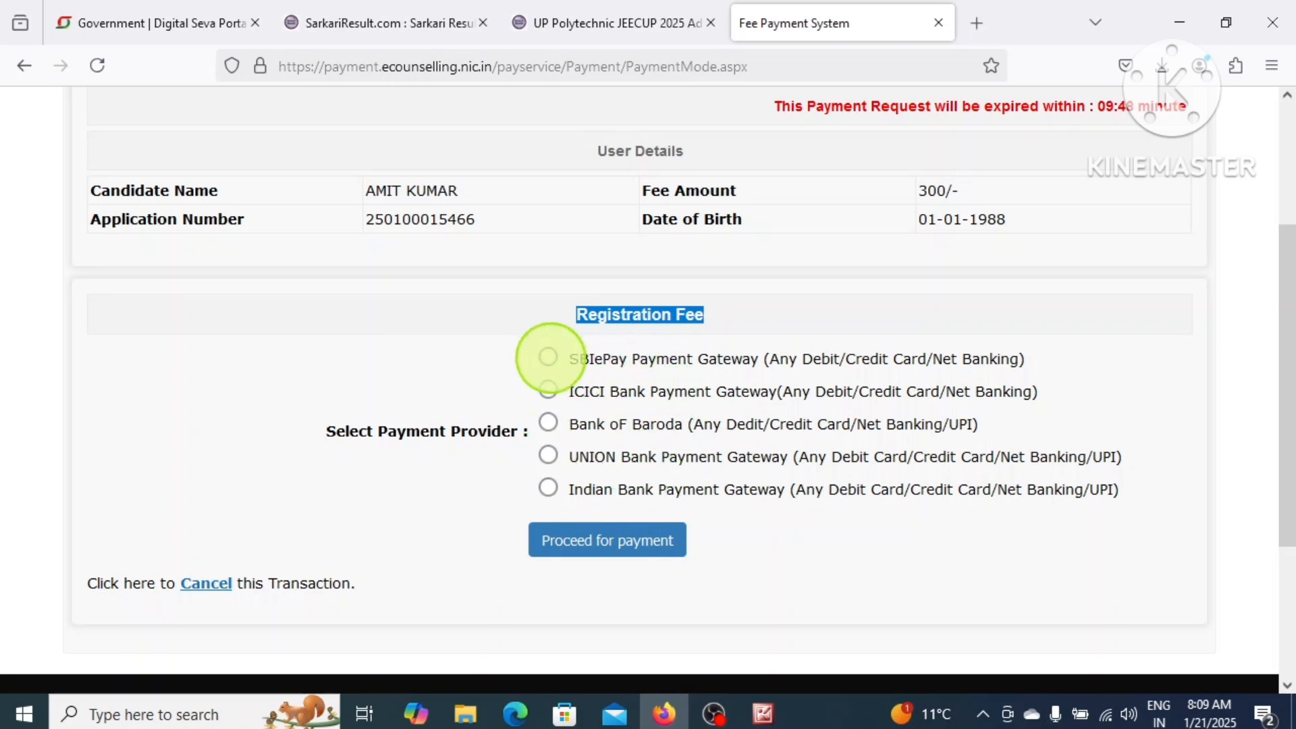
left_click(548, 390)
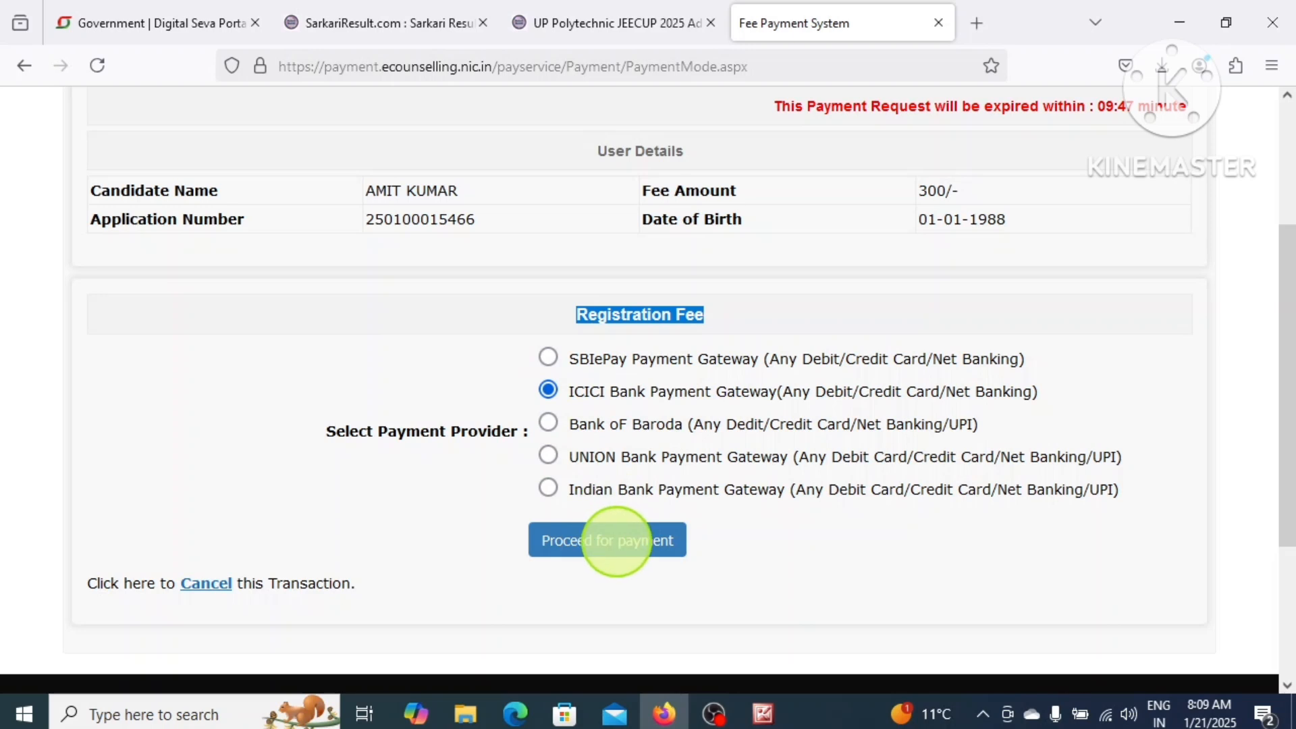
left_click(616, 540)
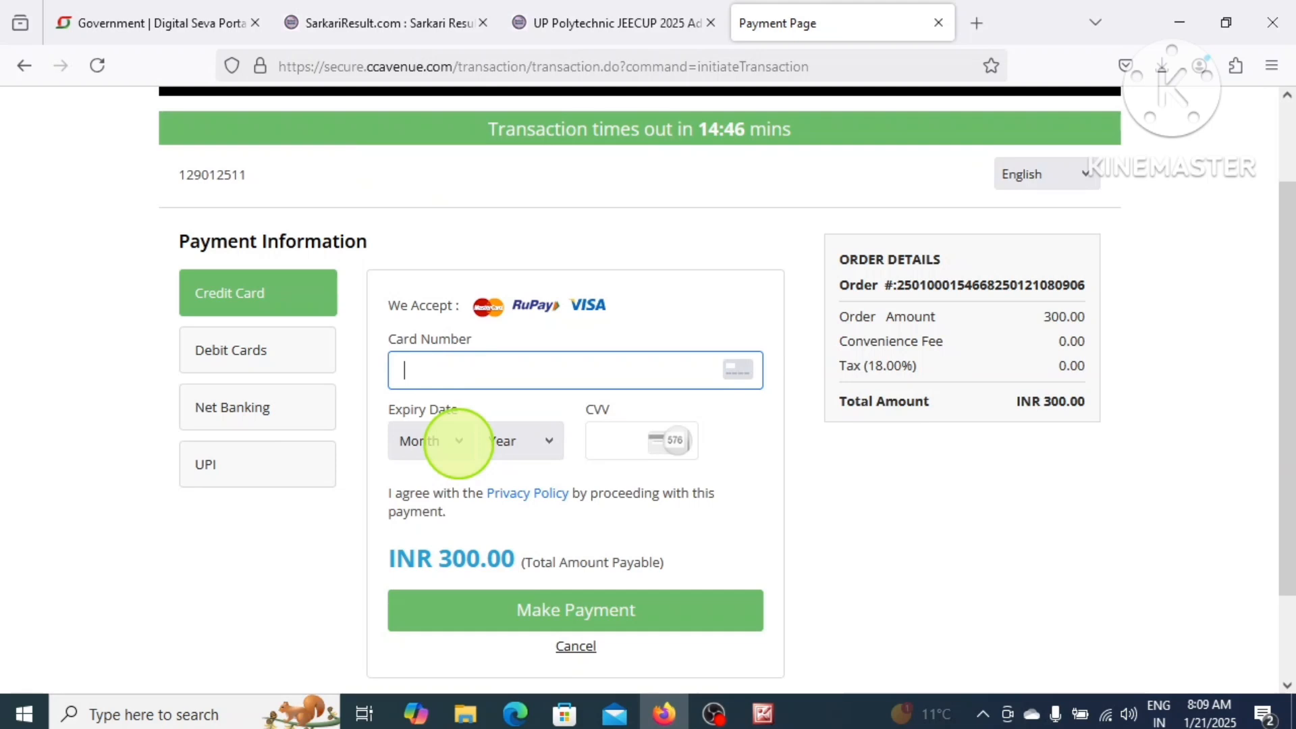
Examine the Credit Card, Debit Cards and Net Banking payment forms on the gateway page.
scroll(513, 473, "down", 2)
left_click(574, 503)
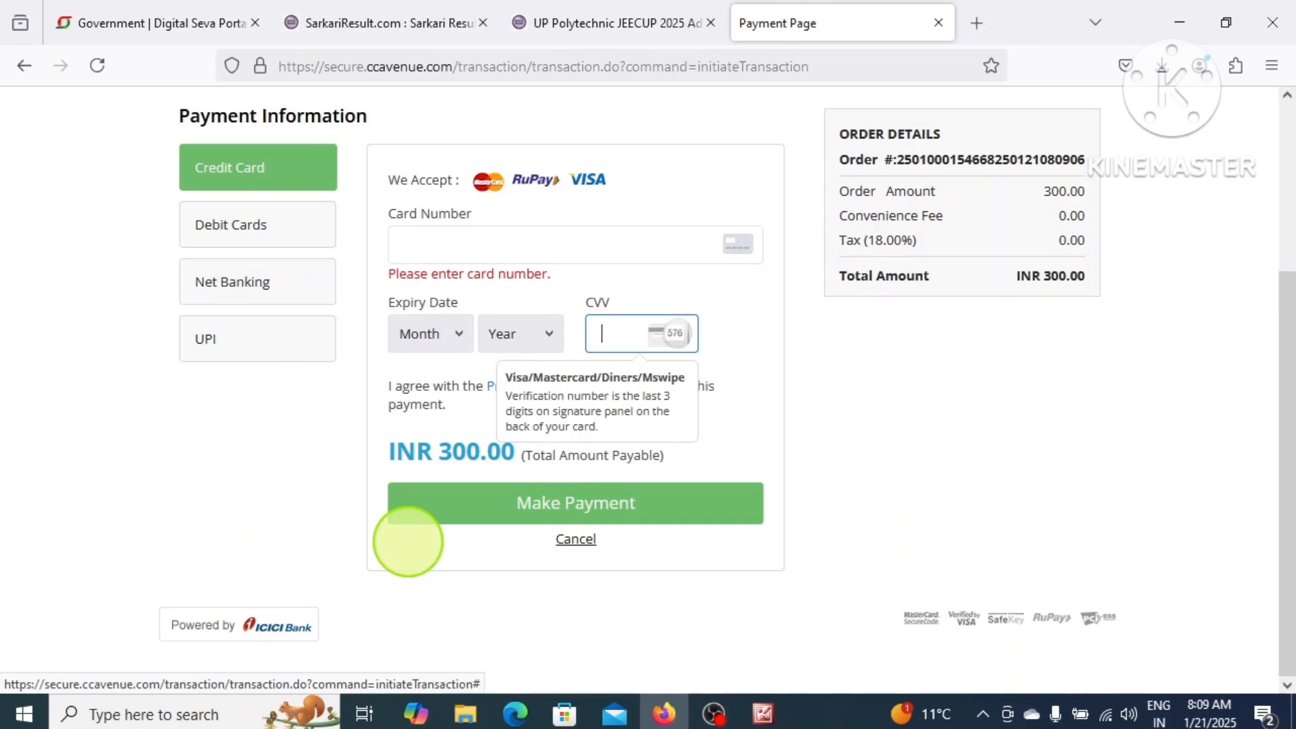
left_click(236, 230)
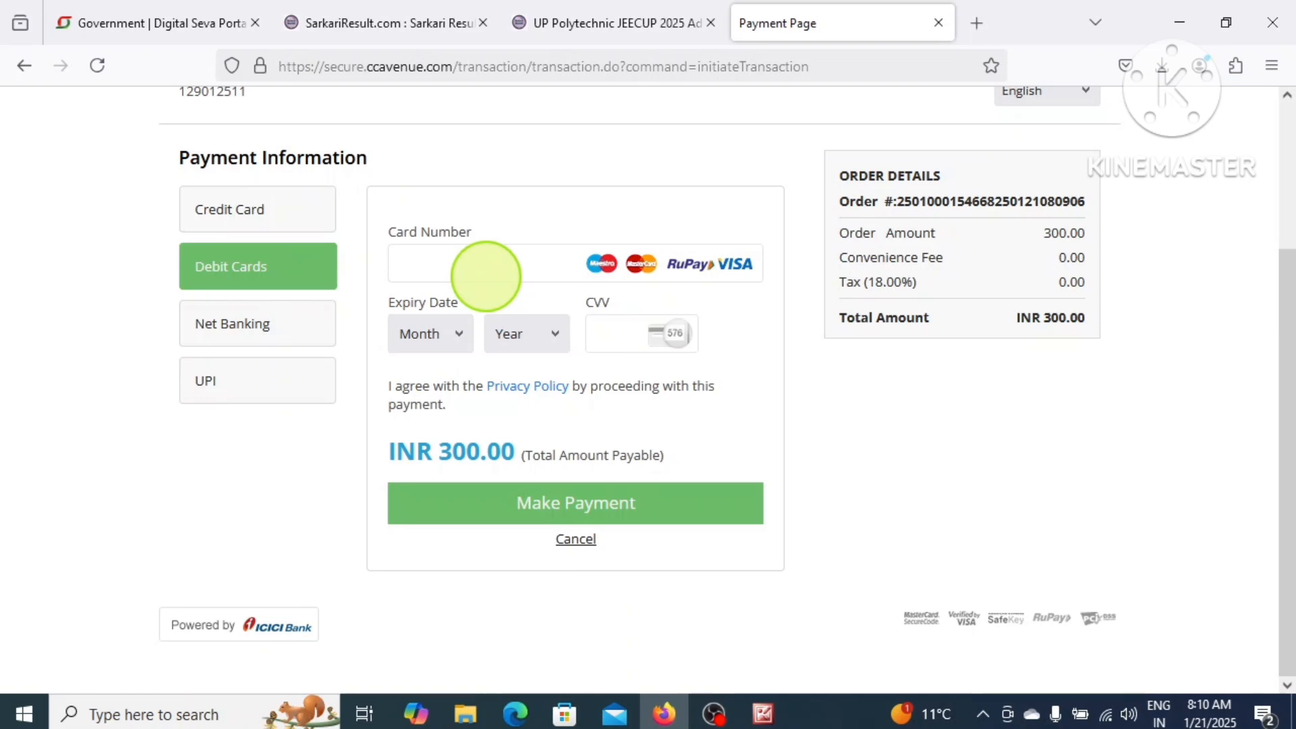
left_click(233, 206)
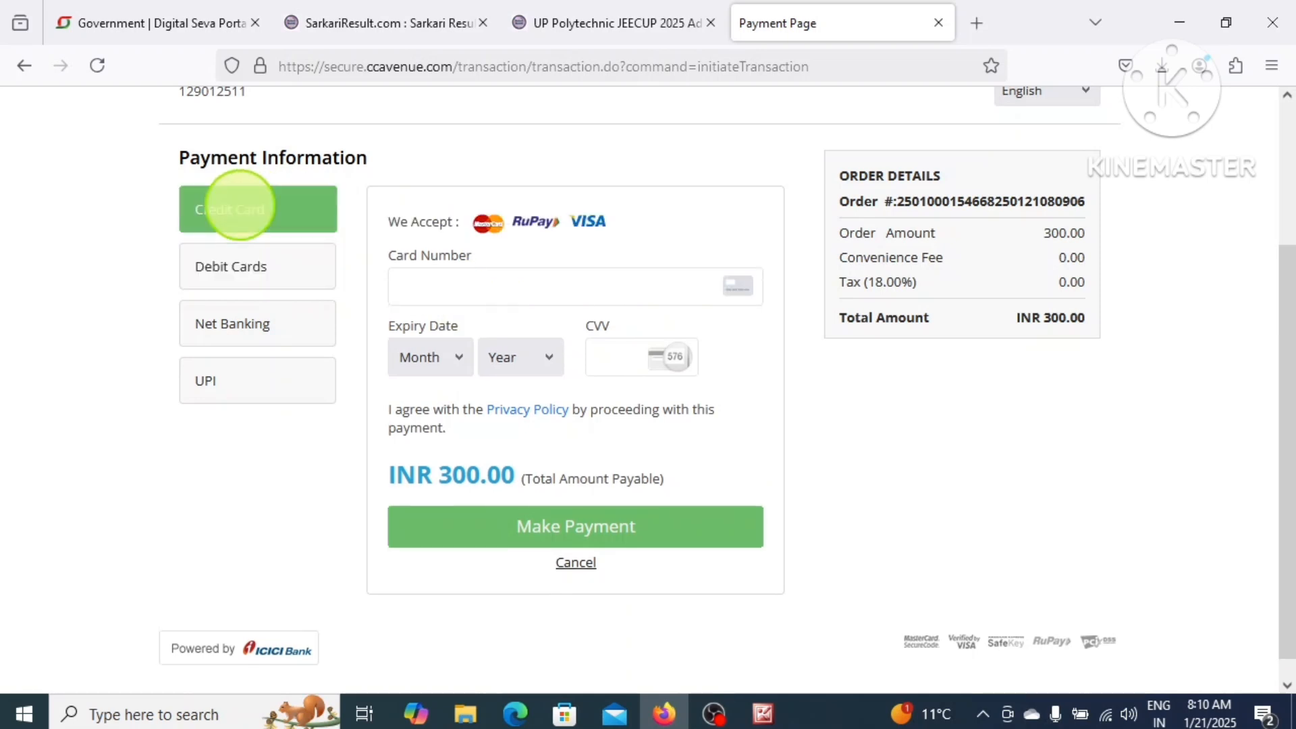
left_click(245, 266)
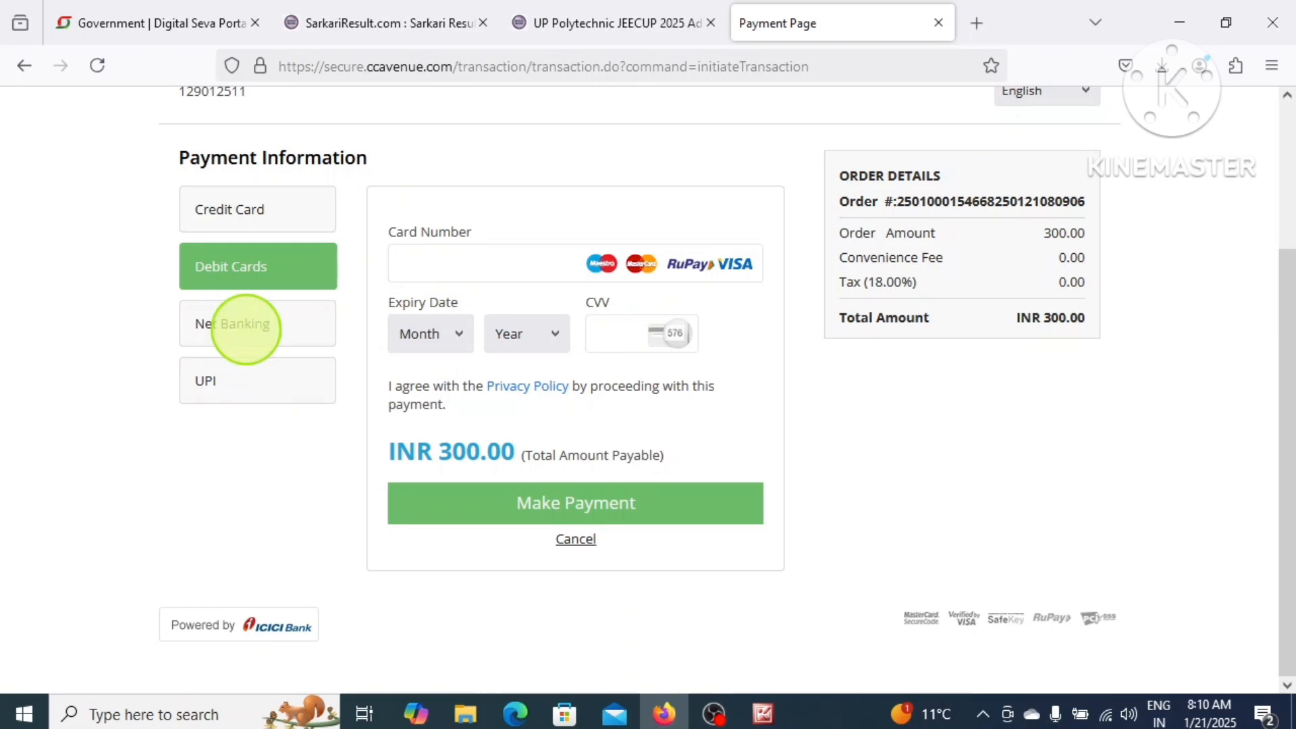
left_click(246, 327)
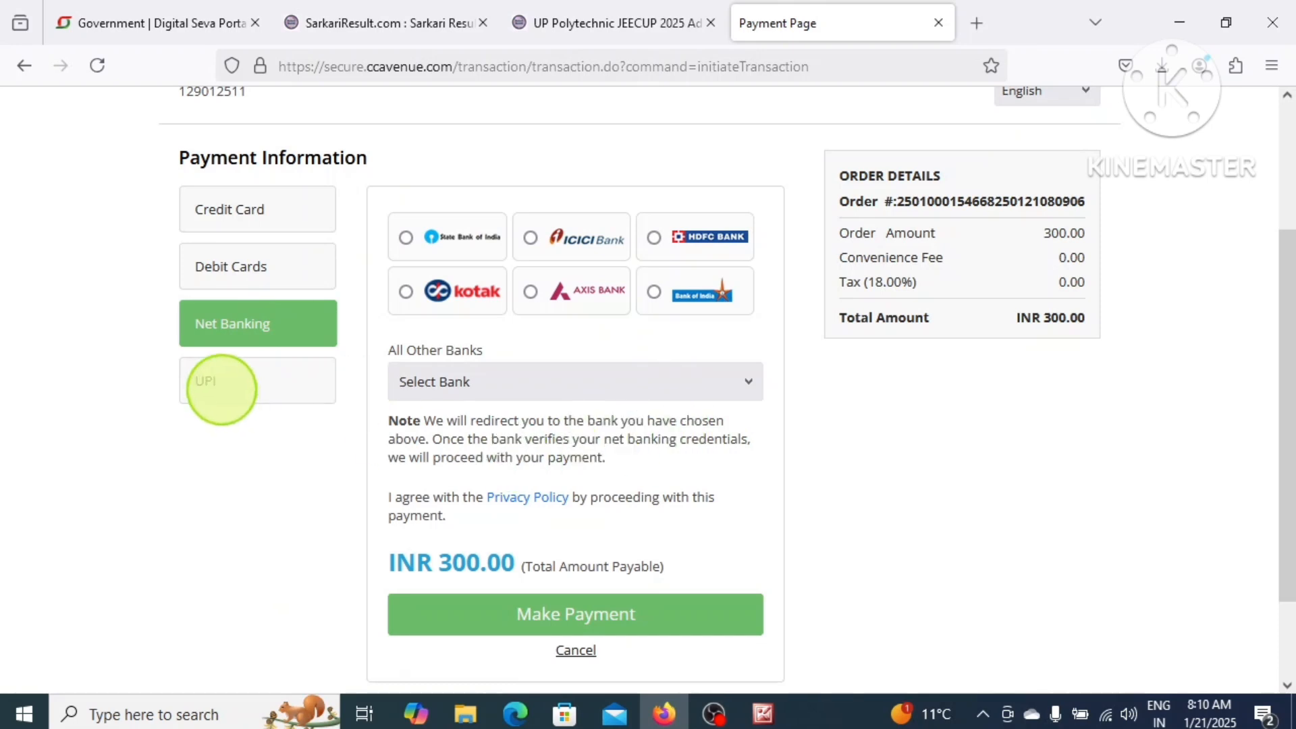
Choose UPI as the payment method and generate the QR code for the registration fee.
left_click(222, 391)
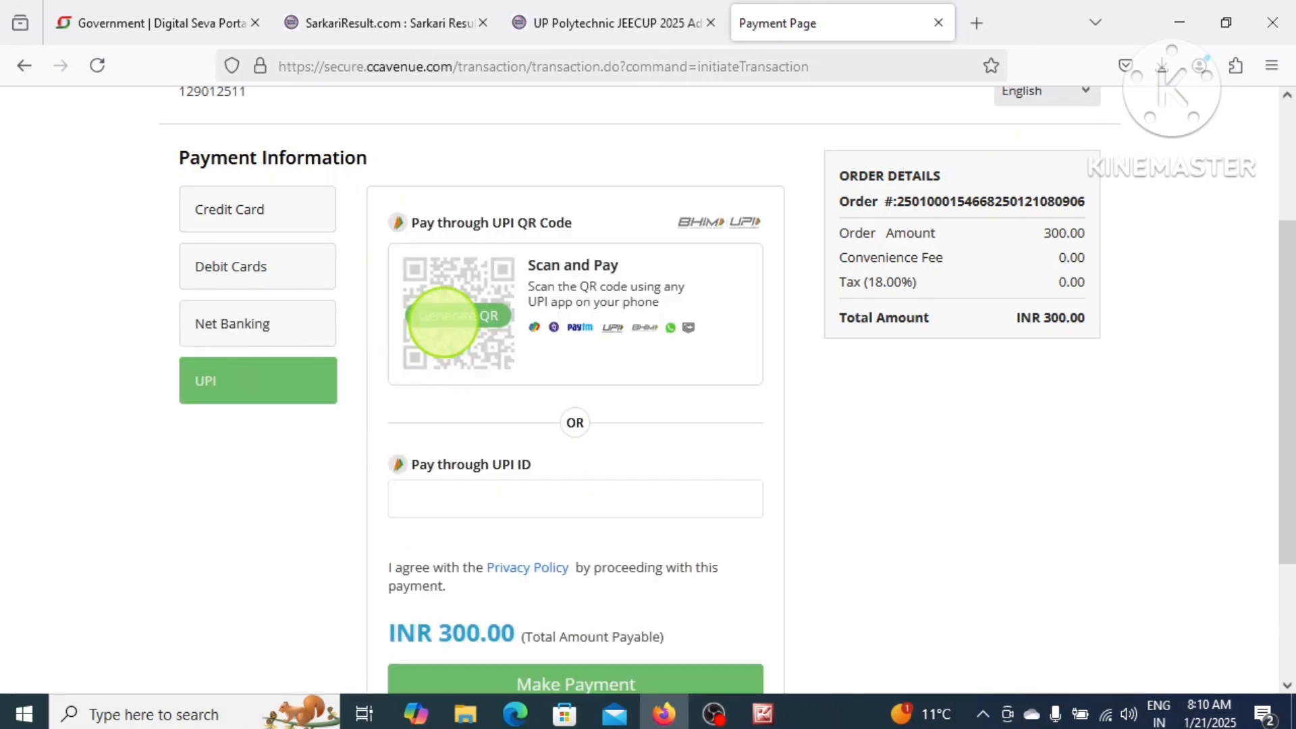
left_click(448, 315)
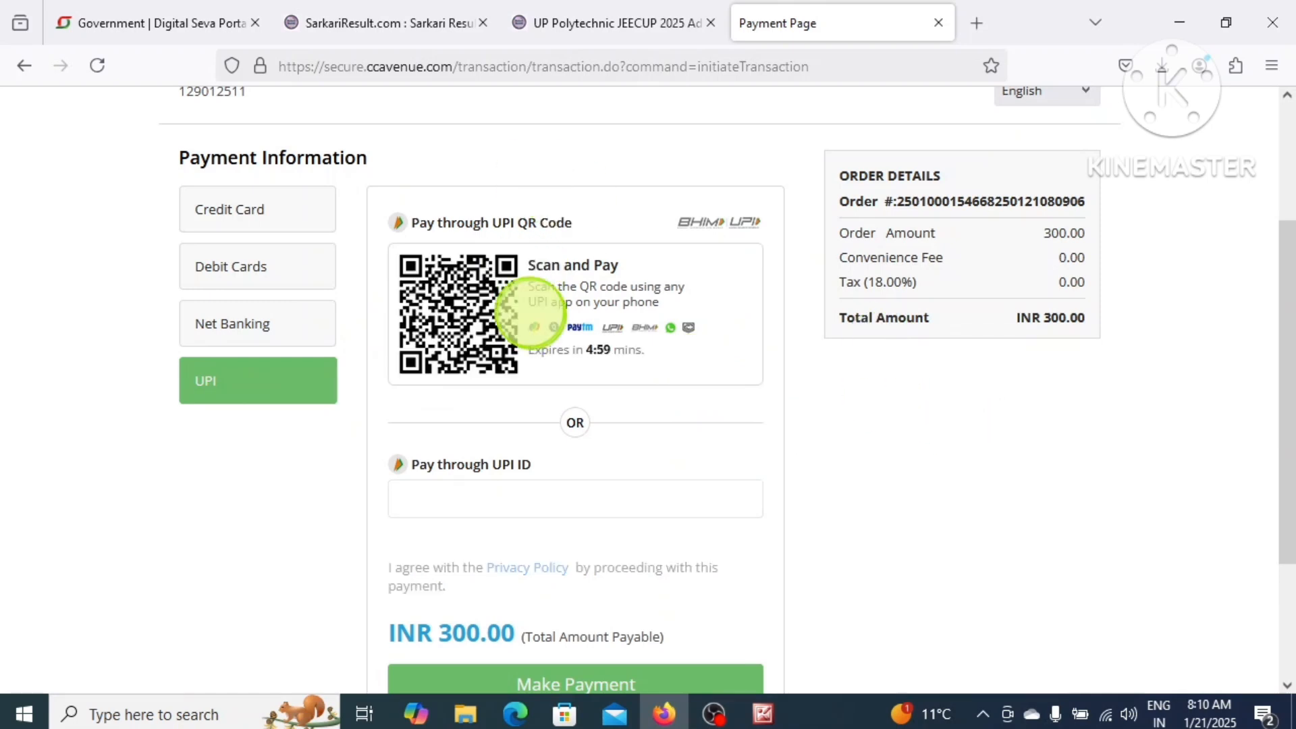
scroll(813, 367, "down", 2)
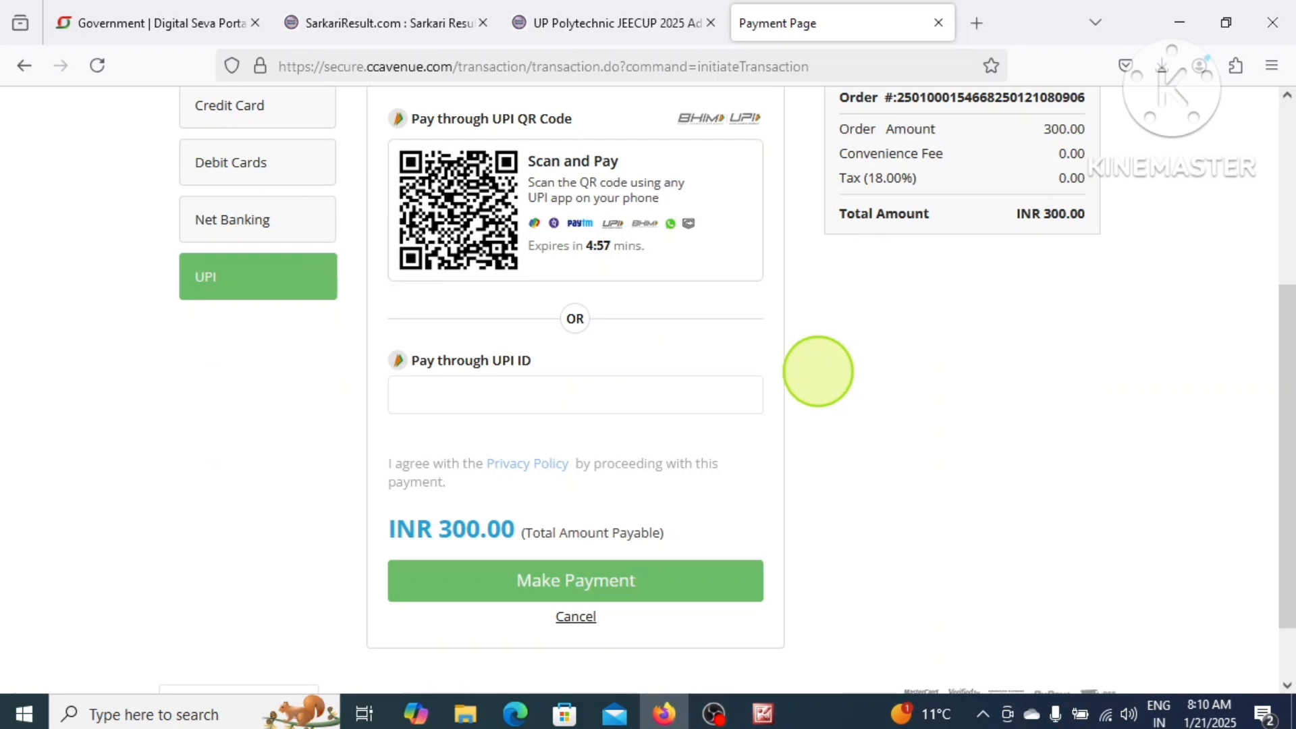
right_click(798, 372)
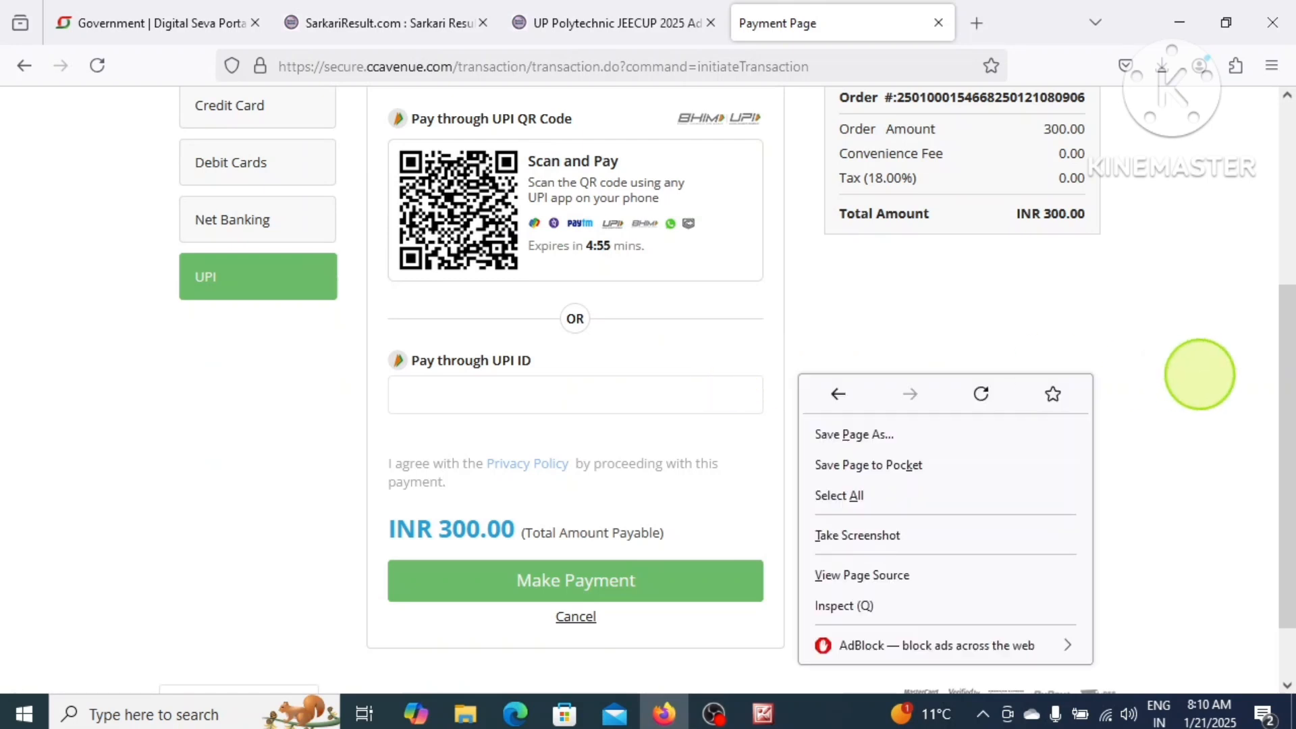
left_click(1201, 374)
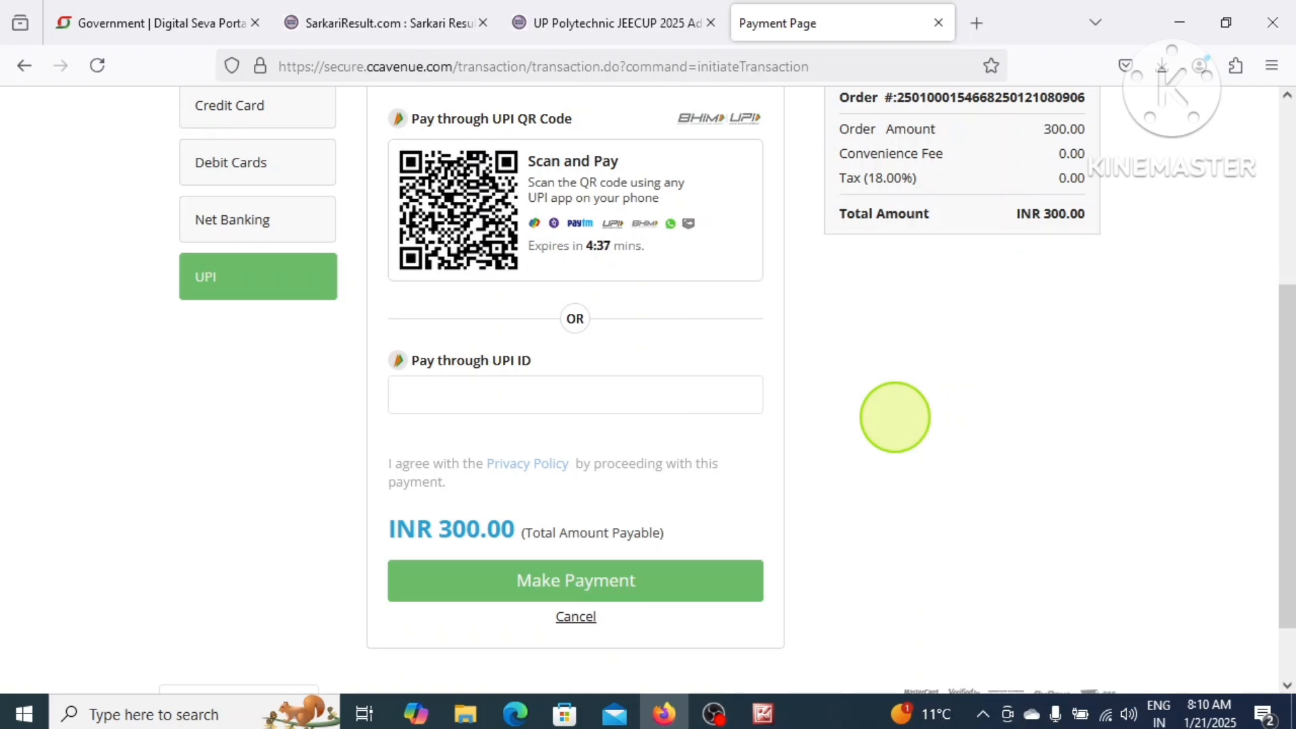
scroll(663, 363, "up", 2)
scroll(665, 365, "up", 2)
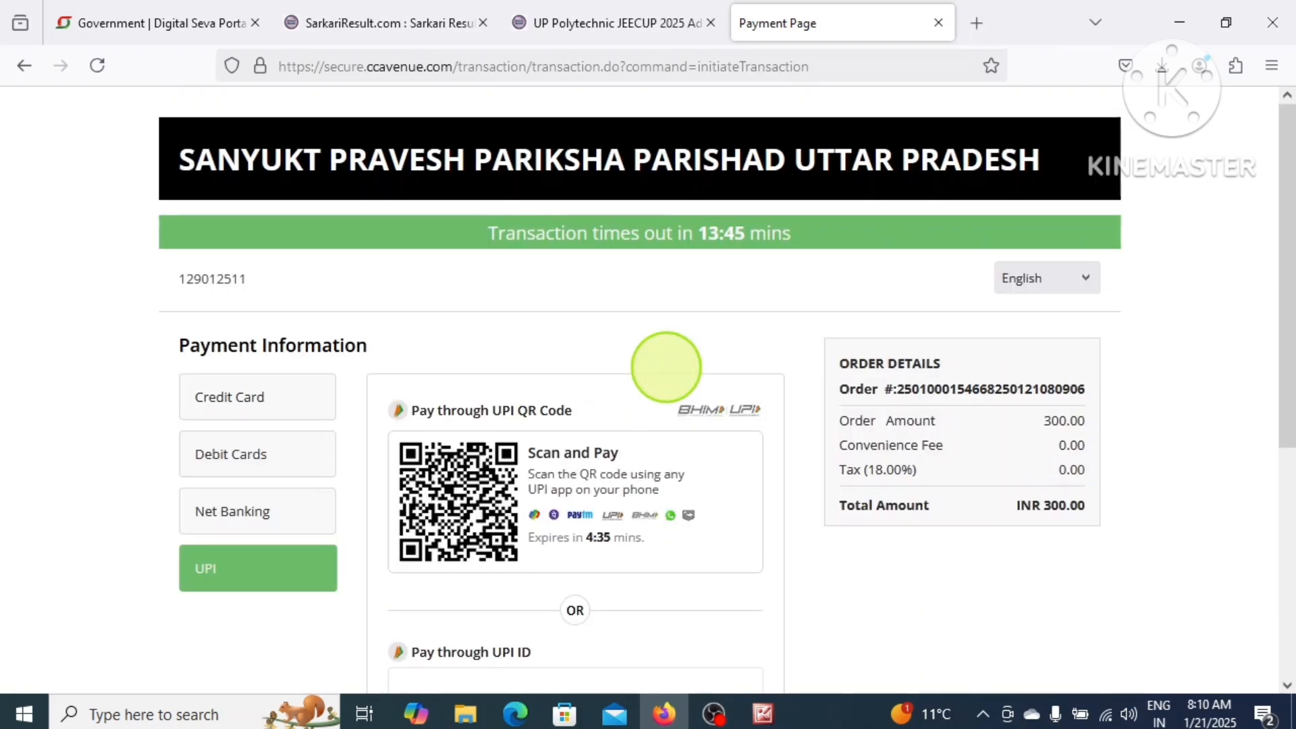
scroll(671, 368, "down", 1)
scroll(678, 373, "down", 2)
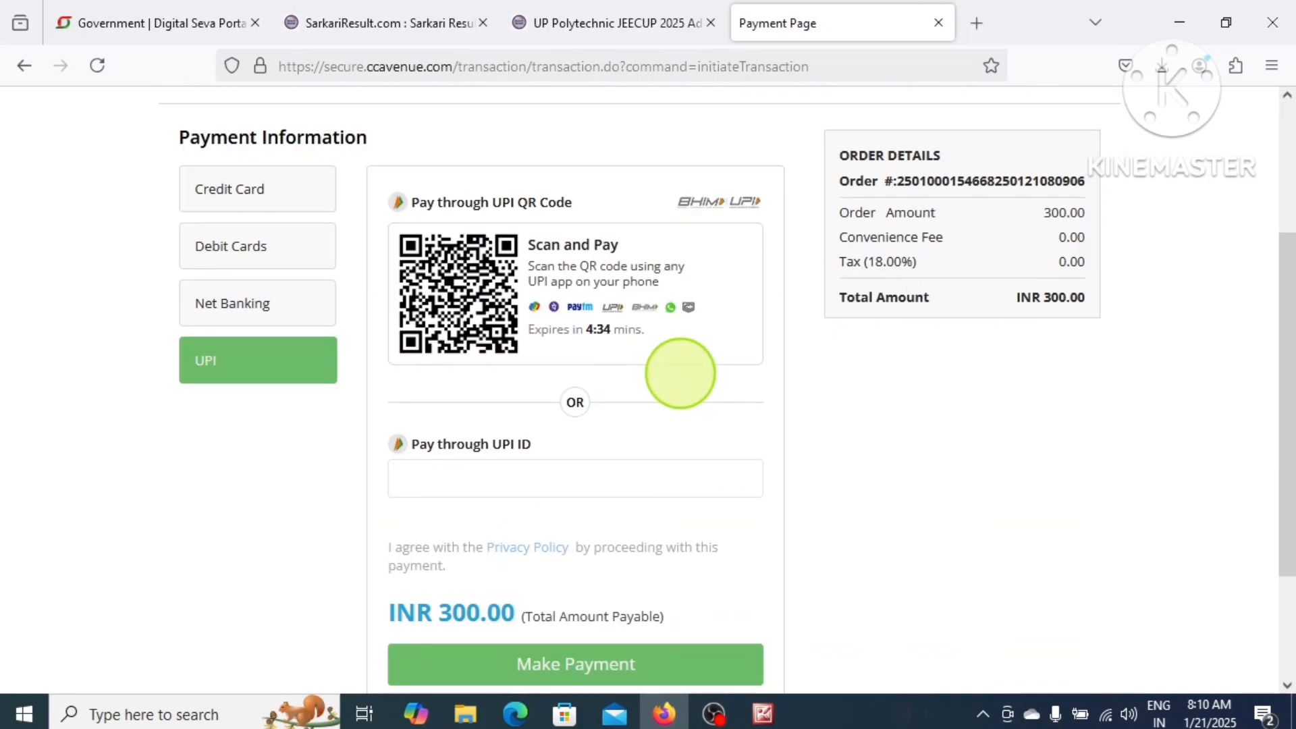
scroll(685, 388, "down", 2)
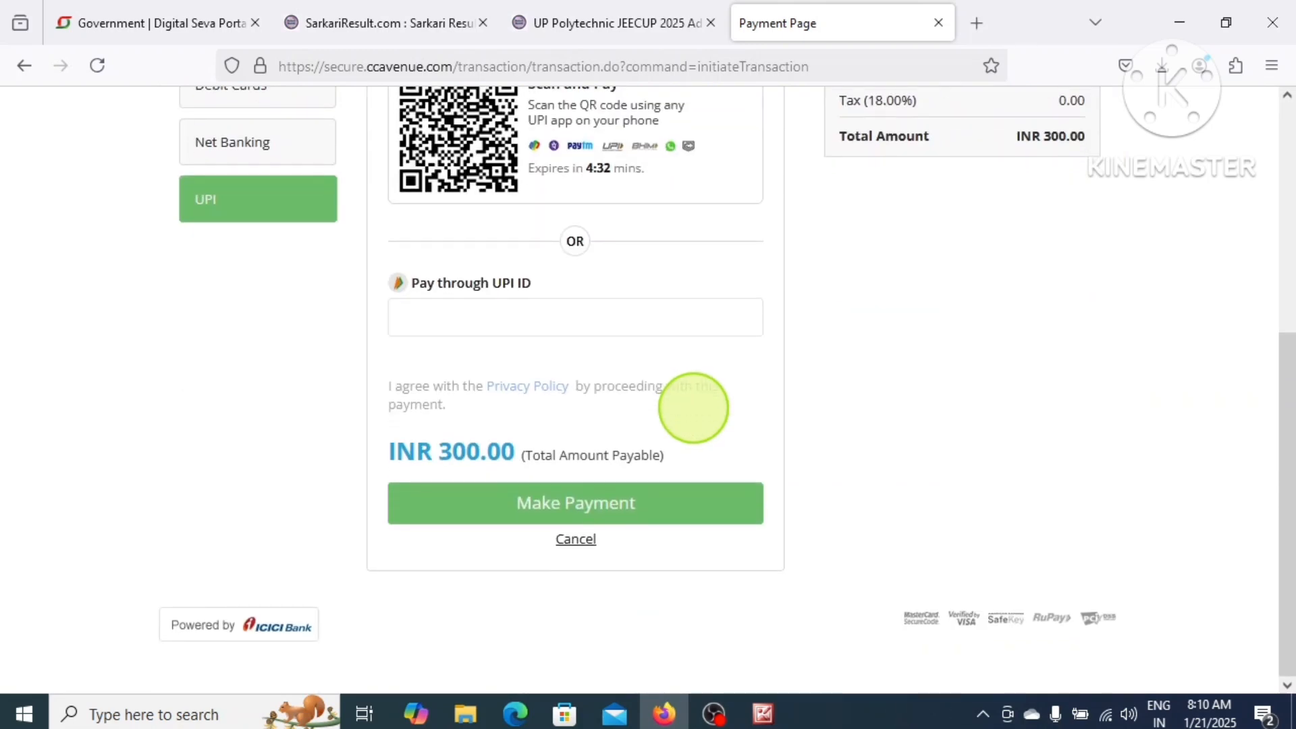